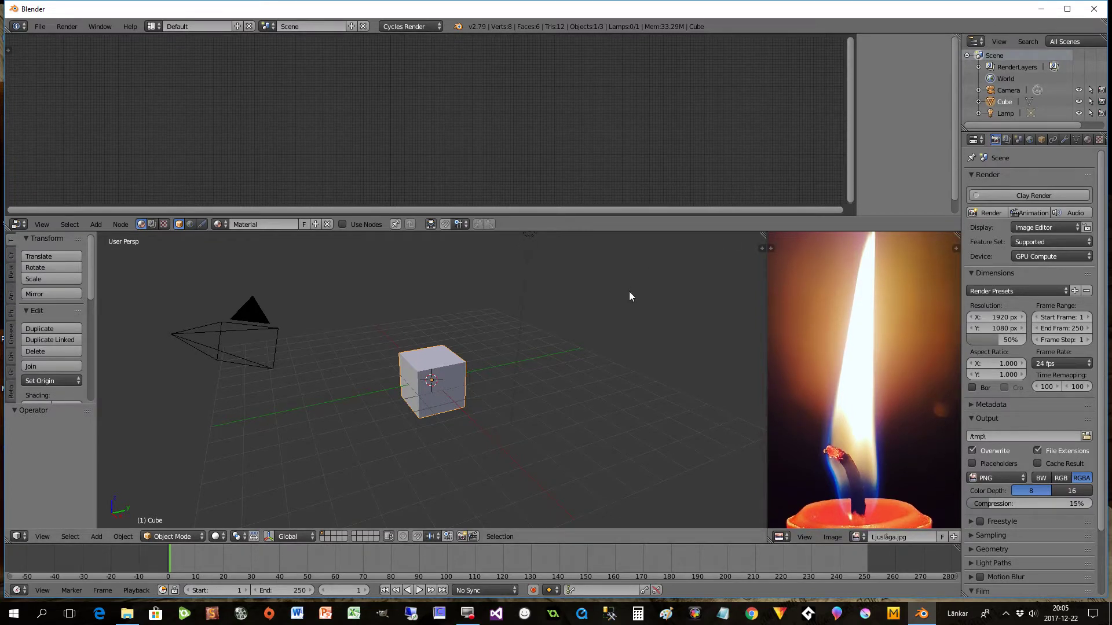
Step: Delete the default cube and add a mesh cylinder in its place
{"action": "key", "text": "x"}
{"action": "left_click", "coordinate": [419, 406]}
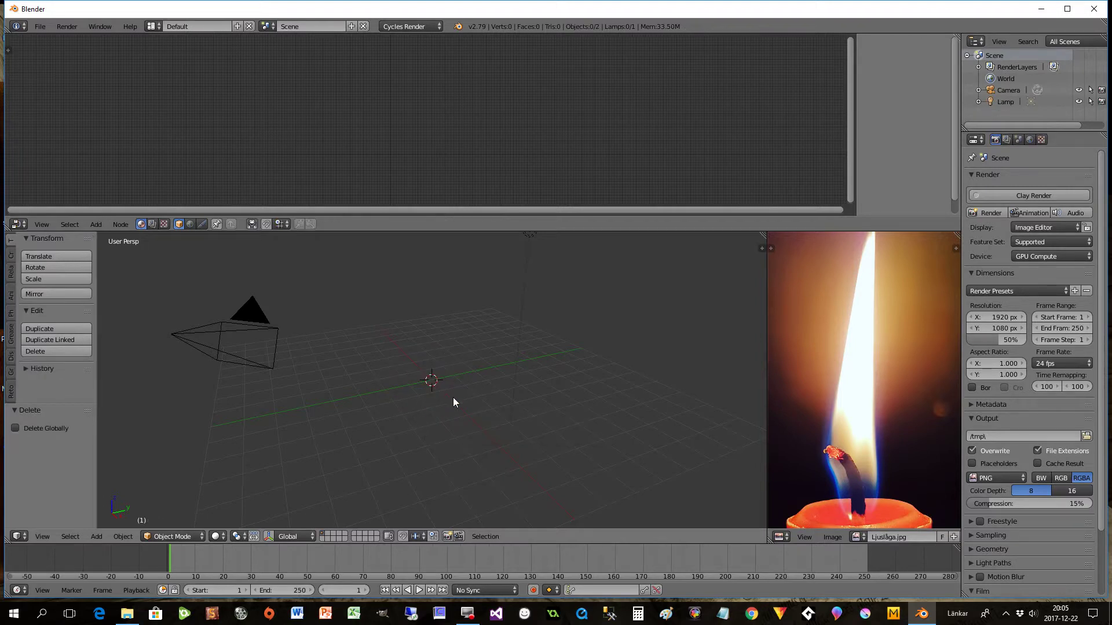
{"action": "key", "text": "shift+a"}
{"action": "mouse_move", "coordinate": [453, 398]}
{"action": "left_click", "coordinate": [502, 459]}
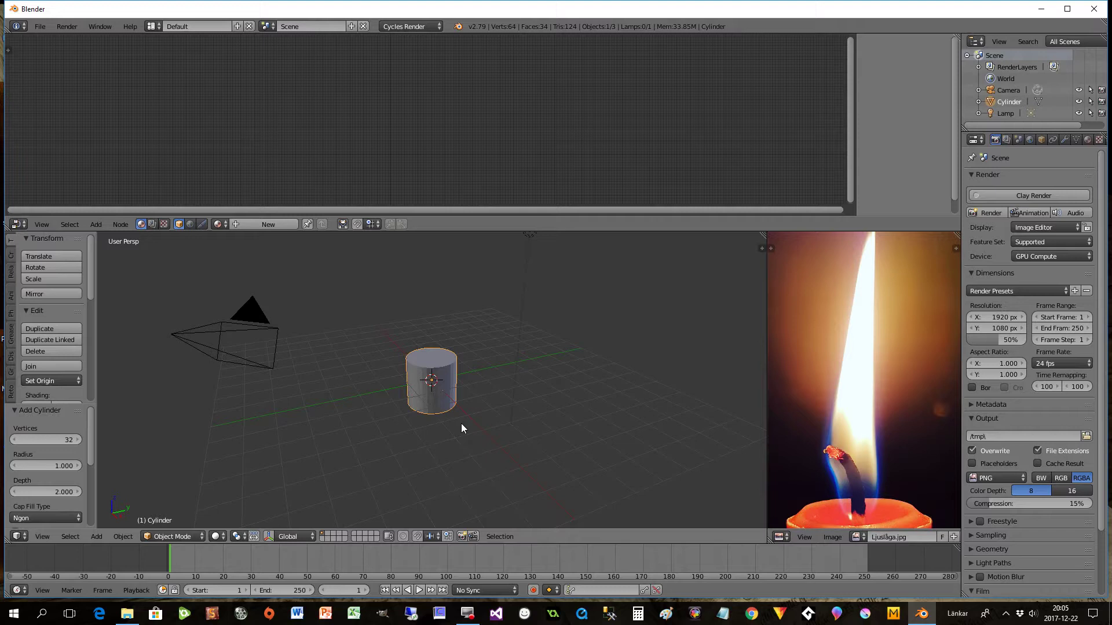
Step: Delete the cylinder's top face in Edit Mode to leave an open cup, and return to Object Mode
{"action": "key", "text": "Tab"}
{"action": "middle_click_drag", "start_coordinate": [461, 425], "coordinate": [459, 450]}
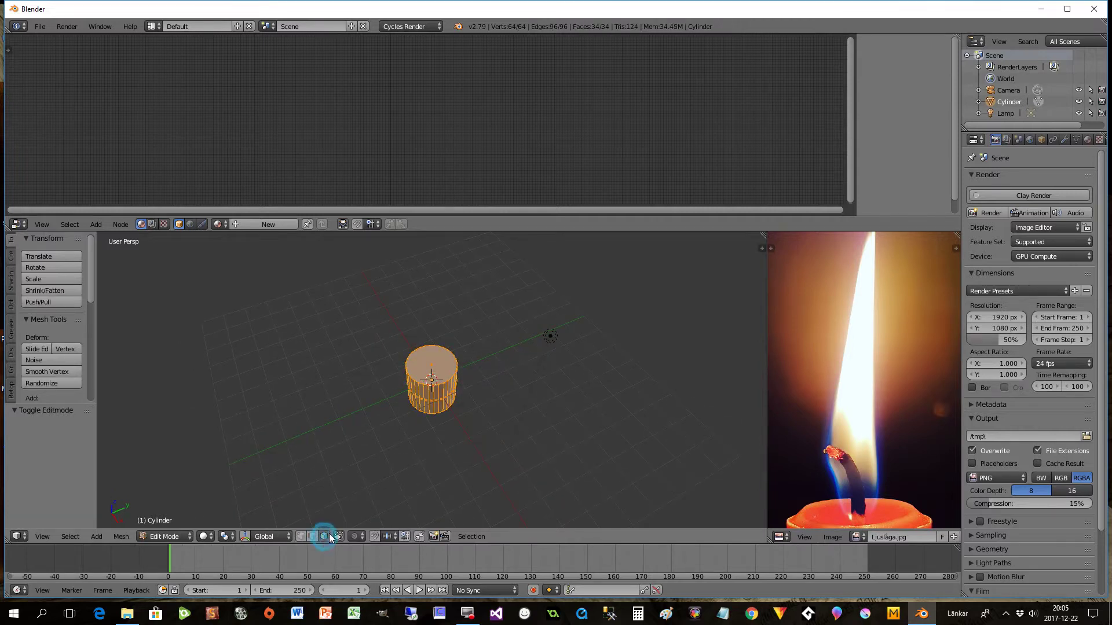
{"action": "scroll", "coordinate": [399, 457], "scroll_direction": "up", "scroll_amount": 3}
{"action": "right_click", "coordinate": [443, 351]}
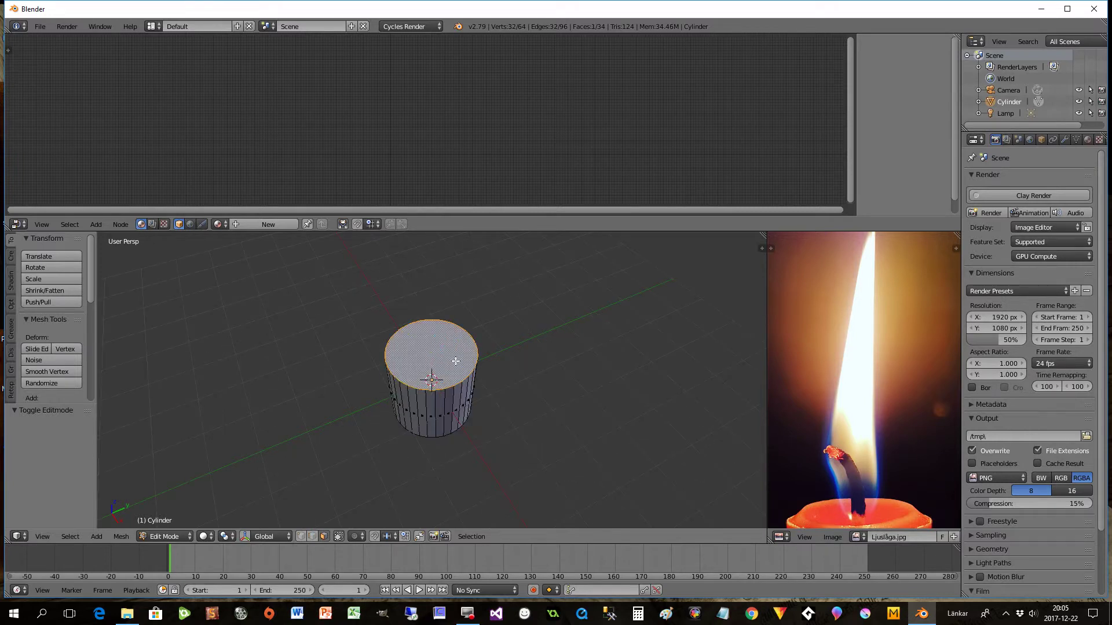
{"action": "key", "text": "x"}
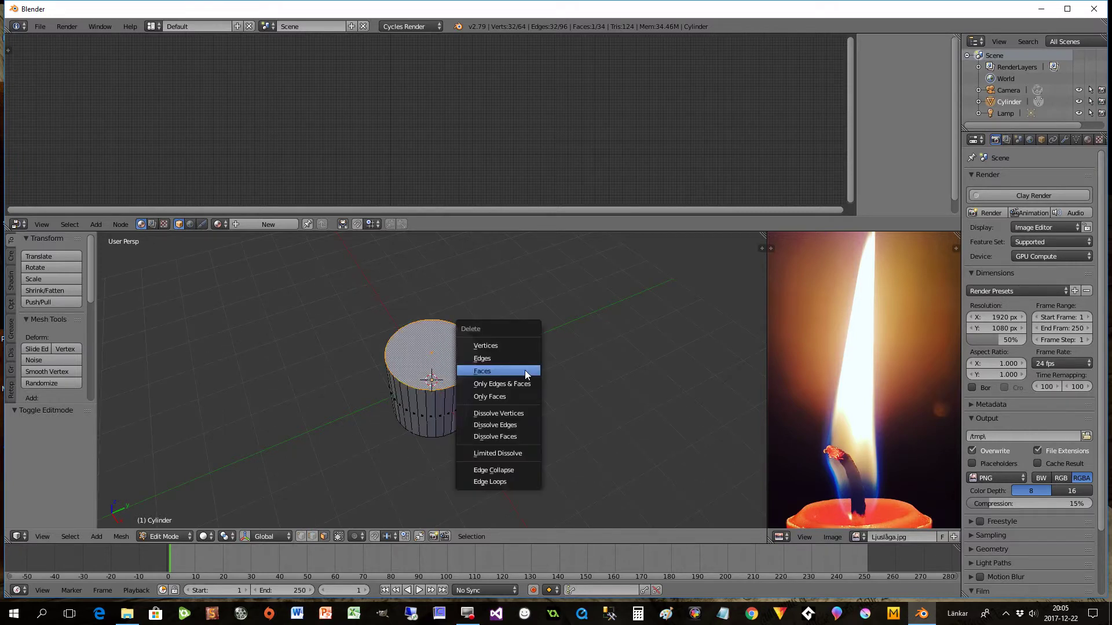
{"action": "left_click", "coordinate": [513, 371]}
{"action": "middle_click_drag", "start_coordinate": [527, 417], "coordinate": [503, 436]}
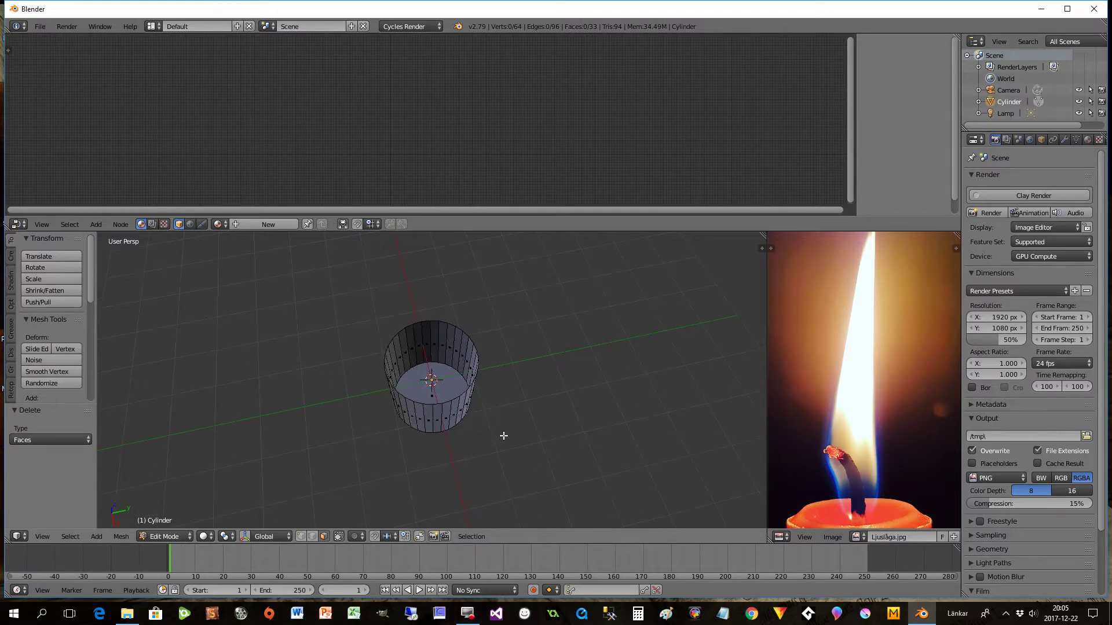
{"action": "key", "text": "Tab"}
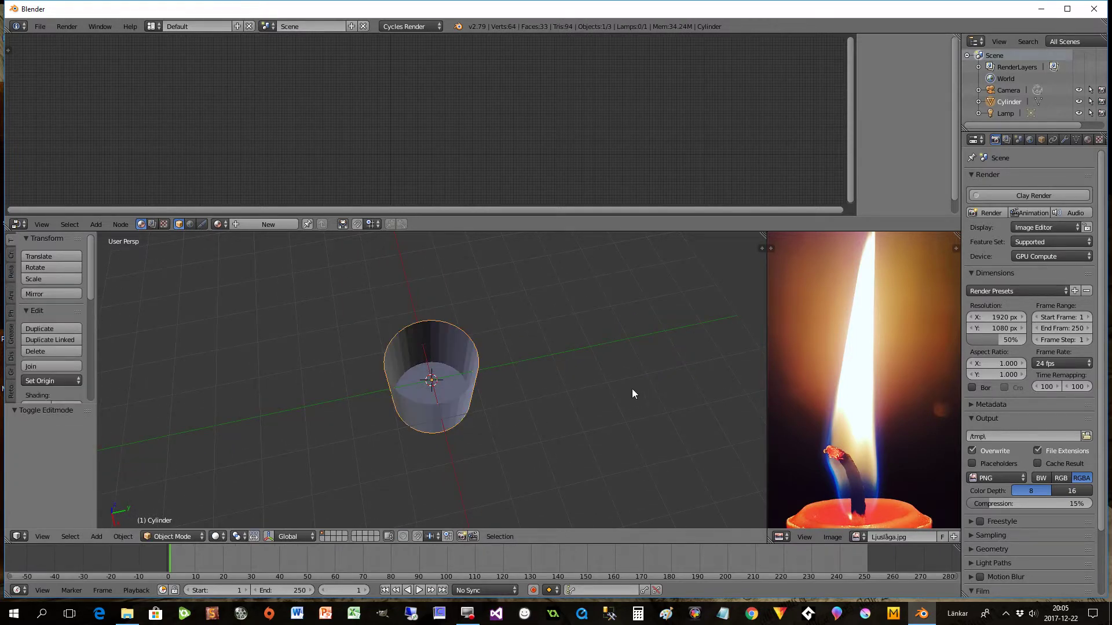
Step: Add a Solidify modifier to the cylinder with a thickness of 0.0660
{"action": "left_click", "coordinate": [1067, 139]}
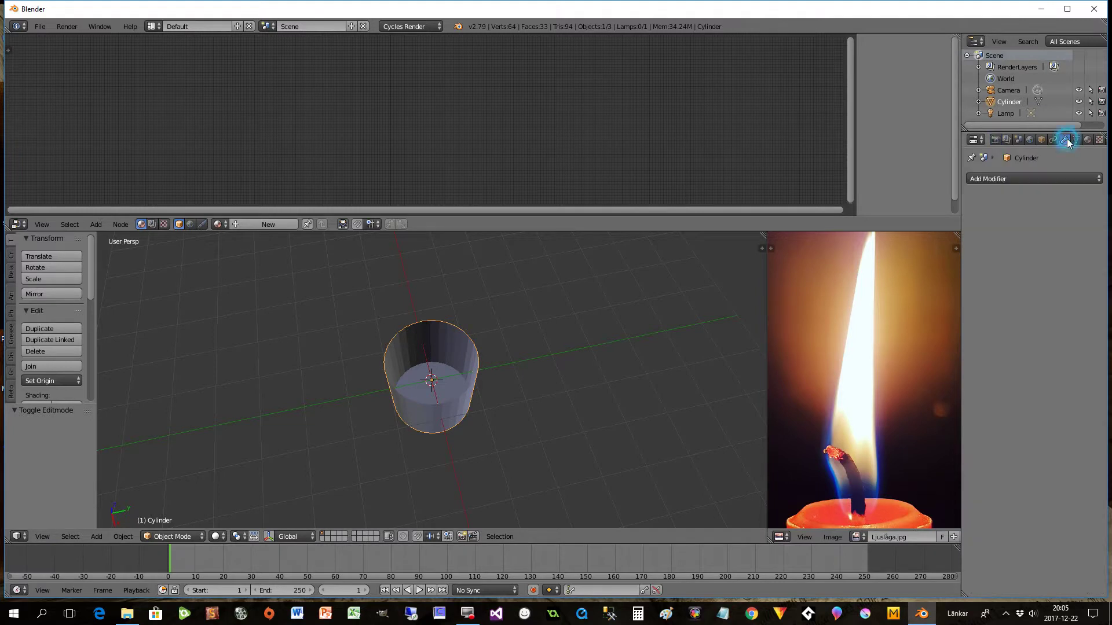
{"action": "left_click", "coordinate": [1027, 179]}
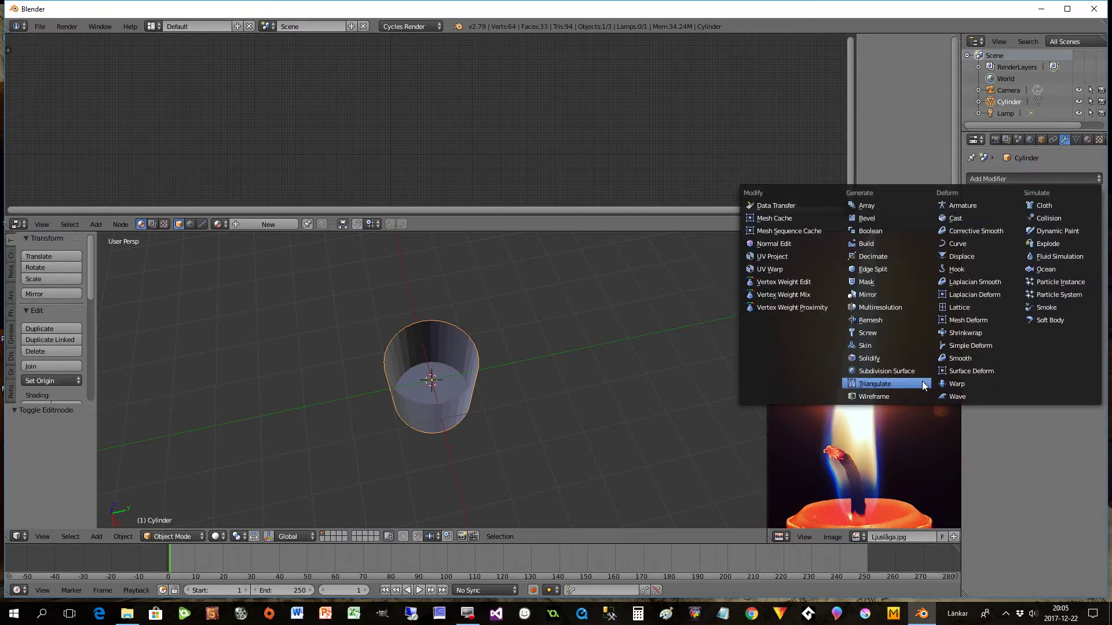
{"action": "left_click", "coordinate": [870, 358]}
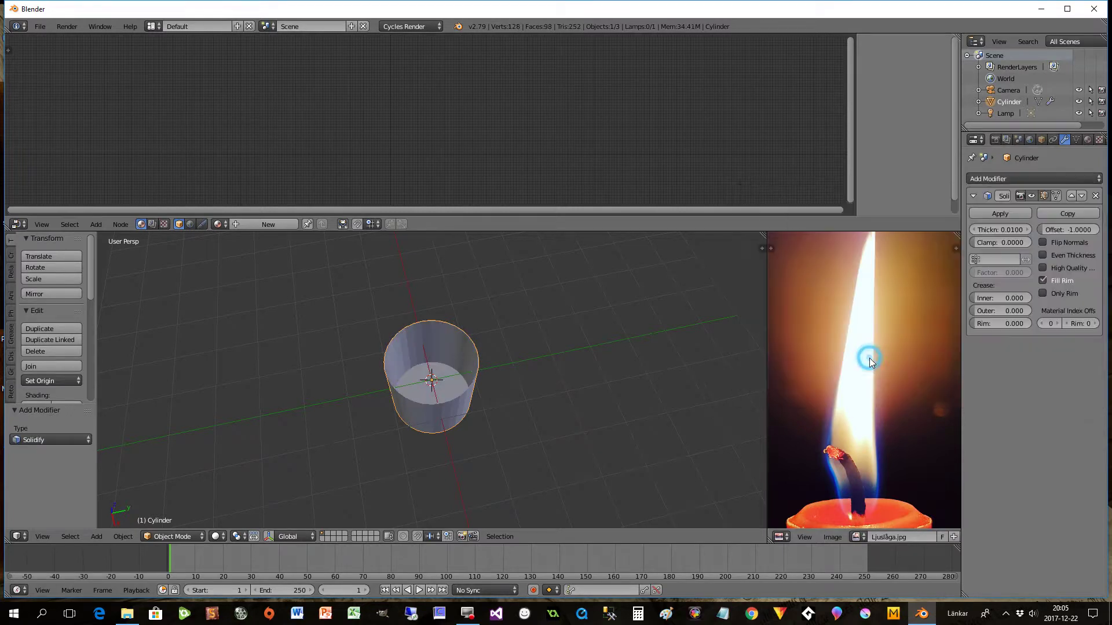
{"action": "left_click_drag", "start_coordinate": [1000, 229], "coordinate": [1031, 230]}
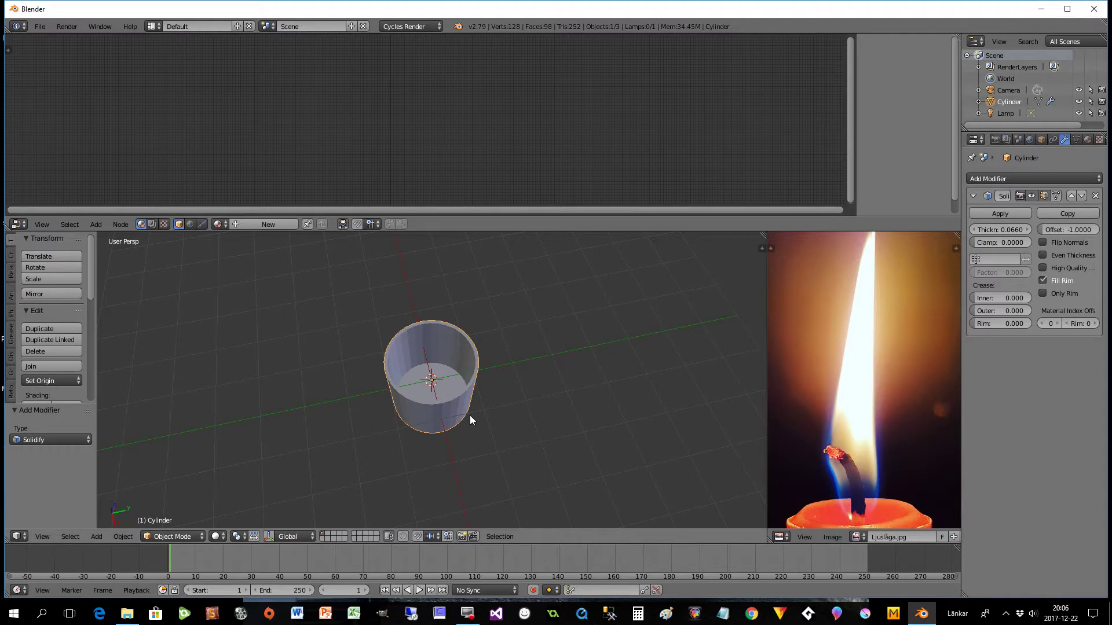
{"action": "middle_click_drag", "start_coordinate": [469, 415], "coordinate": [467, 413]}
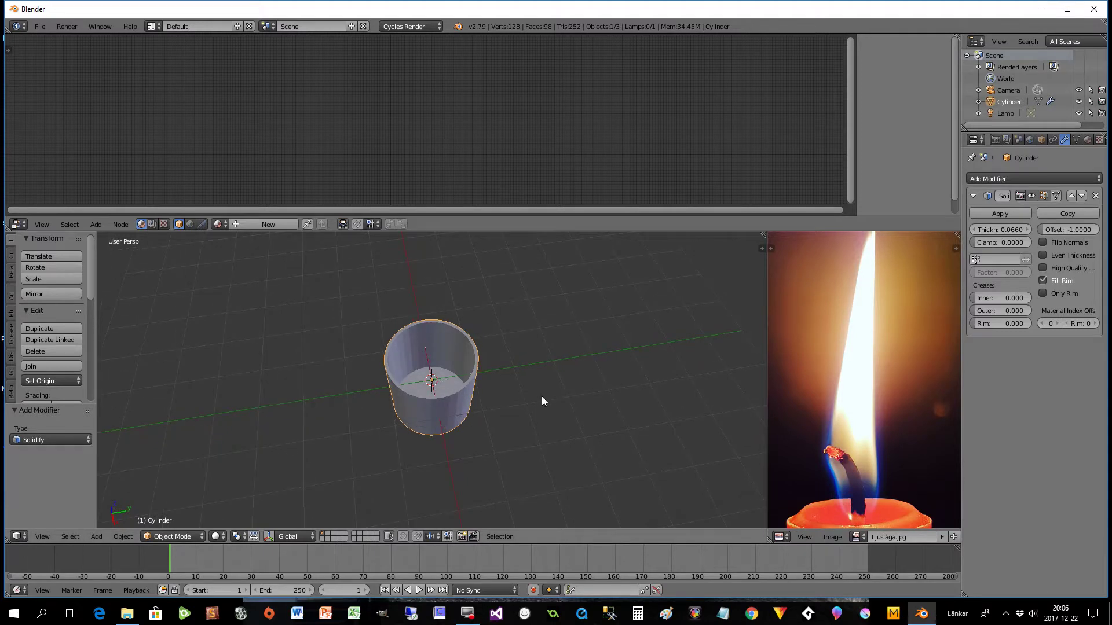
Step: Add a point lamp inside the cylinder at the 3D cursor
{"action": "key", "text": "shift+a"}
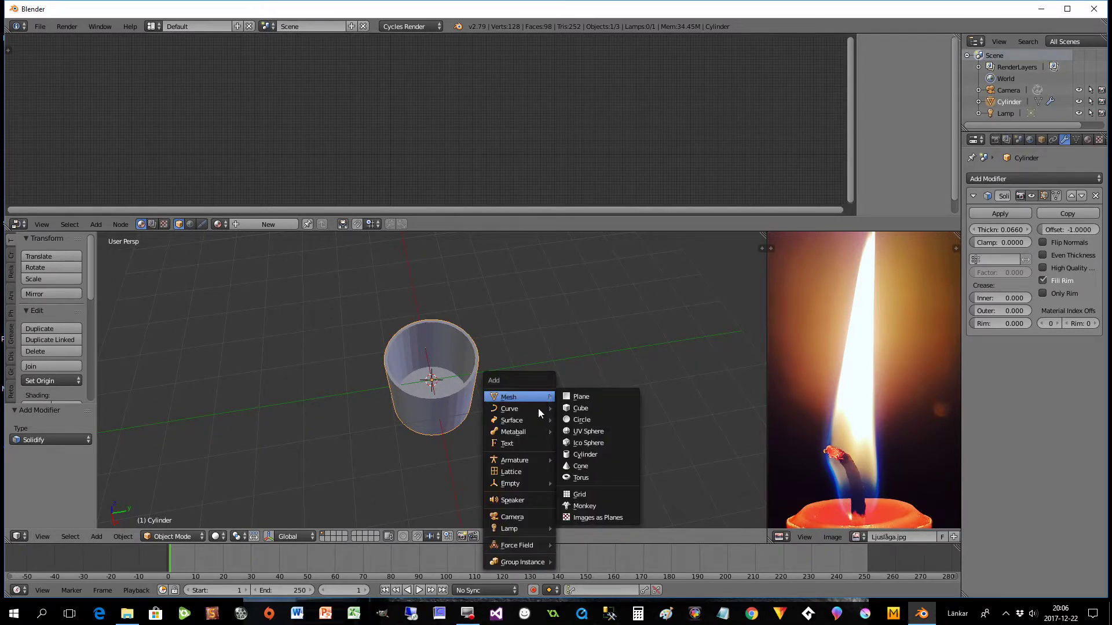
{"action": "mouse_move", "coordinate": [523, 526]}
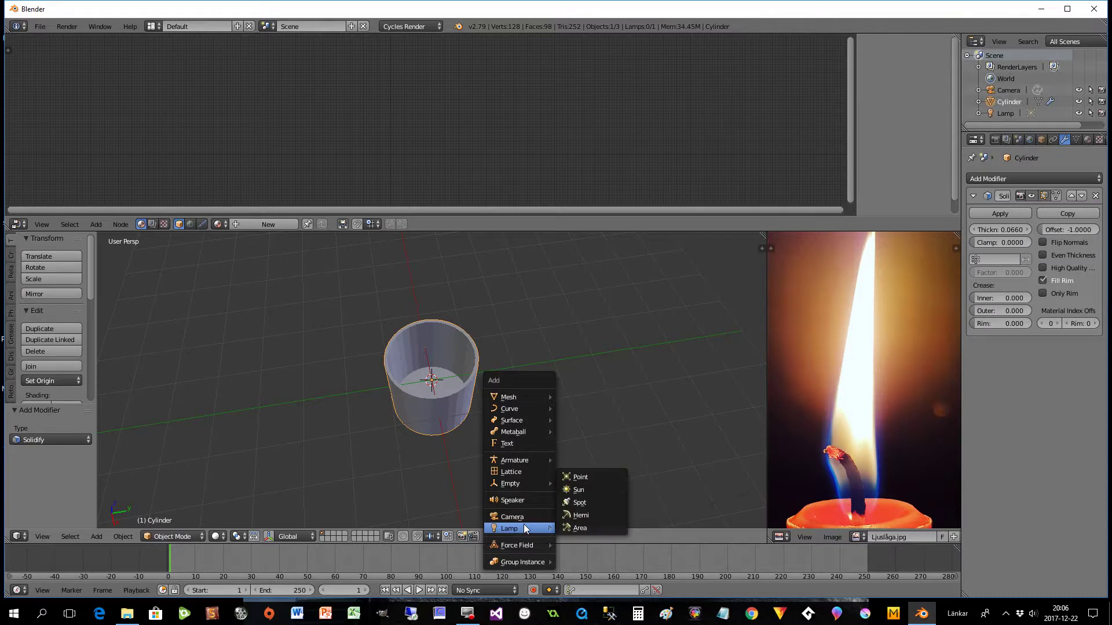
{"action": "left_click", "coordinate": [579, 475]}
{"action": "scroll", "coordinate": [578, 437], "scroll_direction": "down", "scroll_amount": 3}
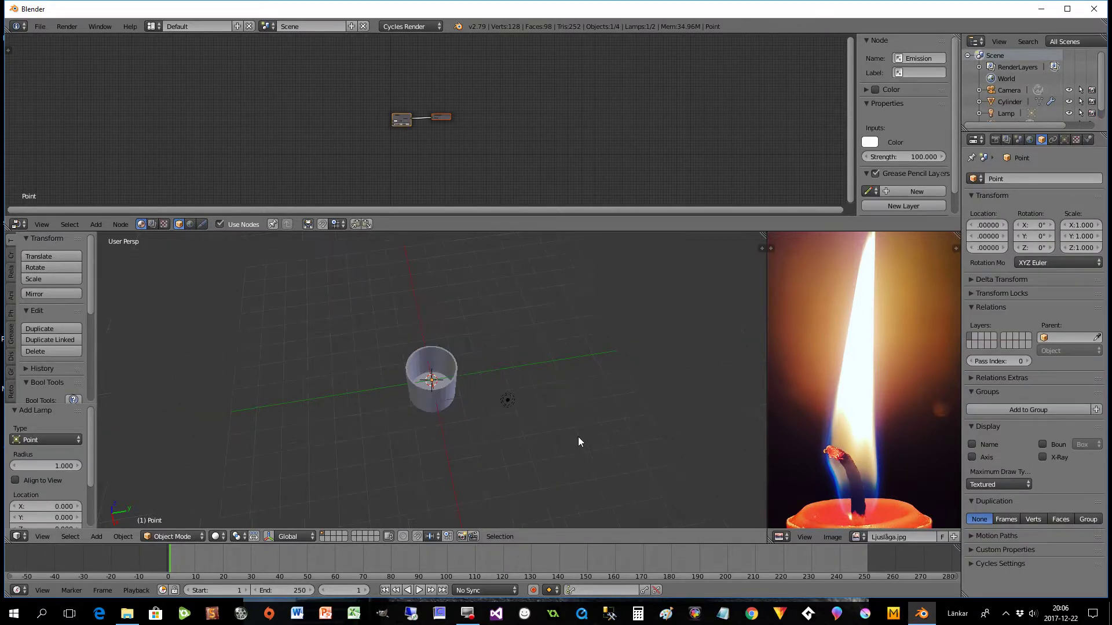
Step: Delete the original lamp outside the cylinder and unlink the World from the scene
{"action": "mouse_move", "coordinate": [578, 437]}
{"action": "middle_mouse_down"}
{"action": "mouse_move", "coordinate": [586, 415]}
{"action": "mouse_move", "coordinate": [597, 435]}
{"action": "middle_mouse_up"}
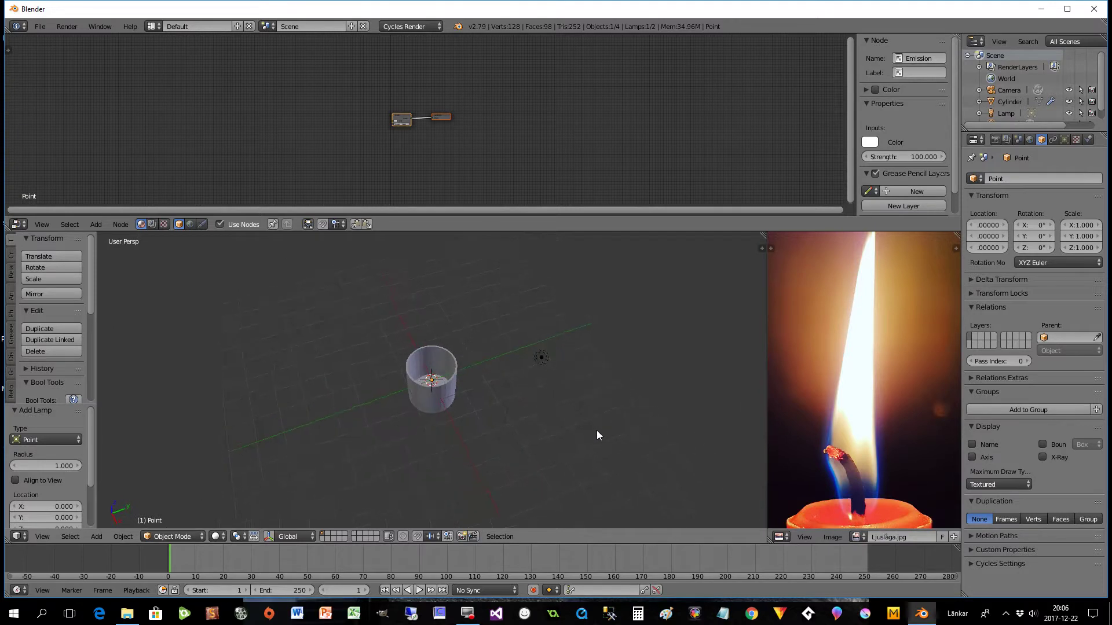
{"action": "right_click", "coordinate": [542, 359]}
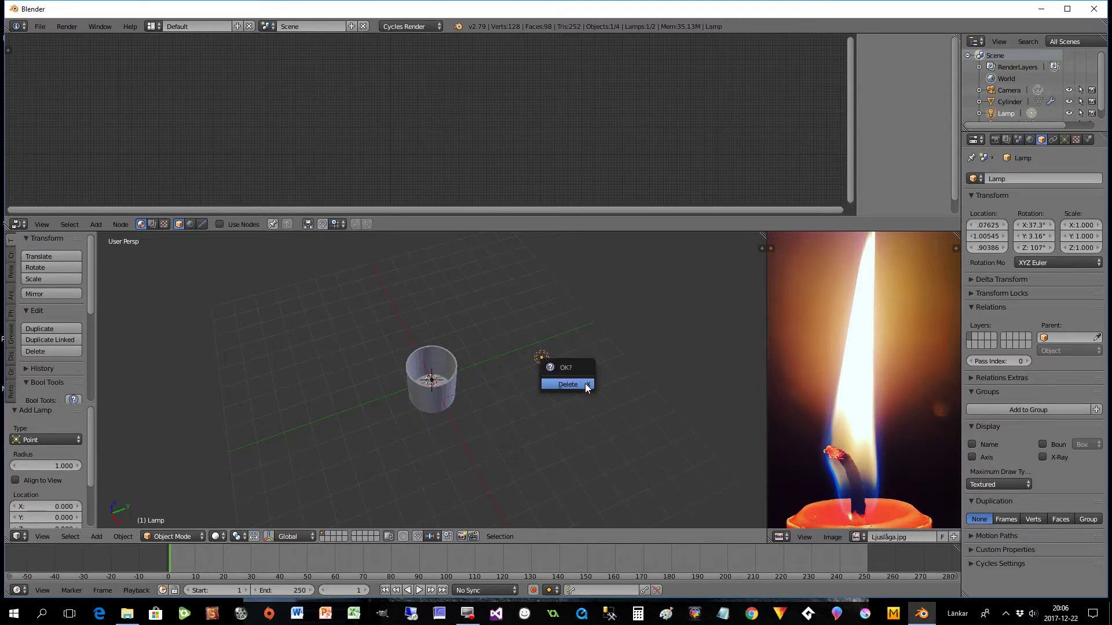
{"action": "left_click", "coordinate": [572, 384]}
{"action": "middle_click_drag", "start_coordinate": [574, 398], "coordinate": [567, 367]}
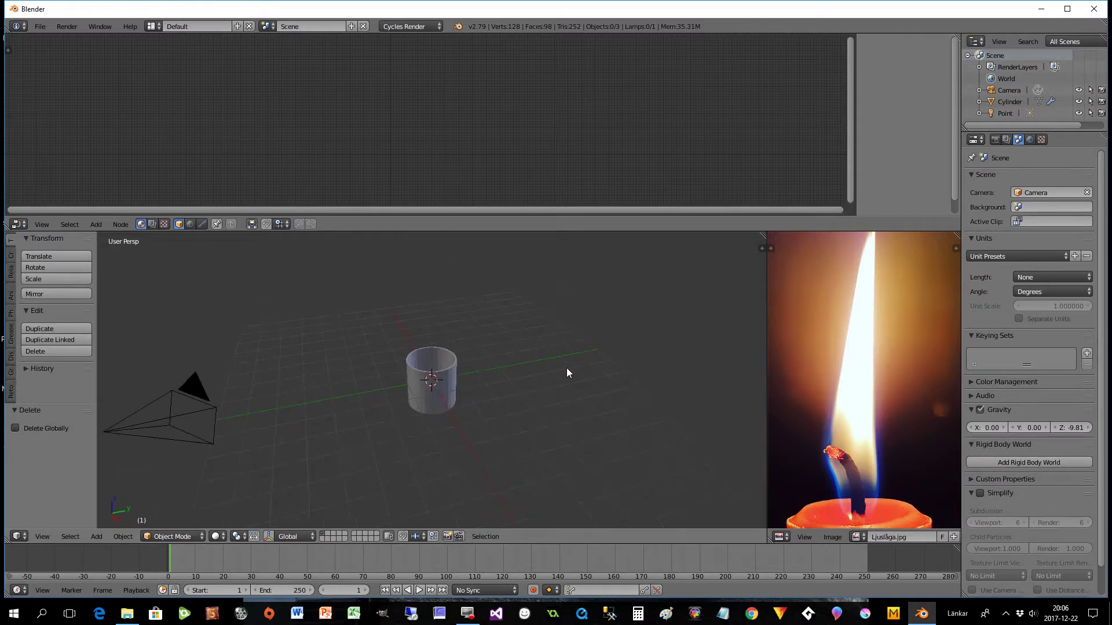
{"action": "left_click", "coordinate": [1030, 140]}
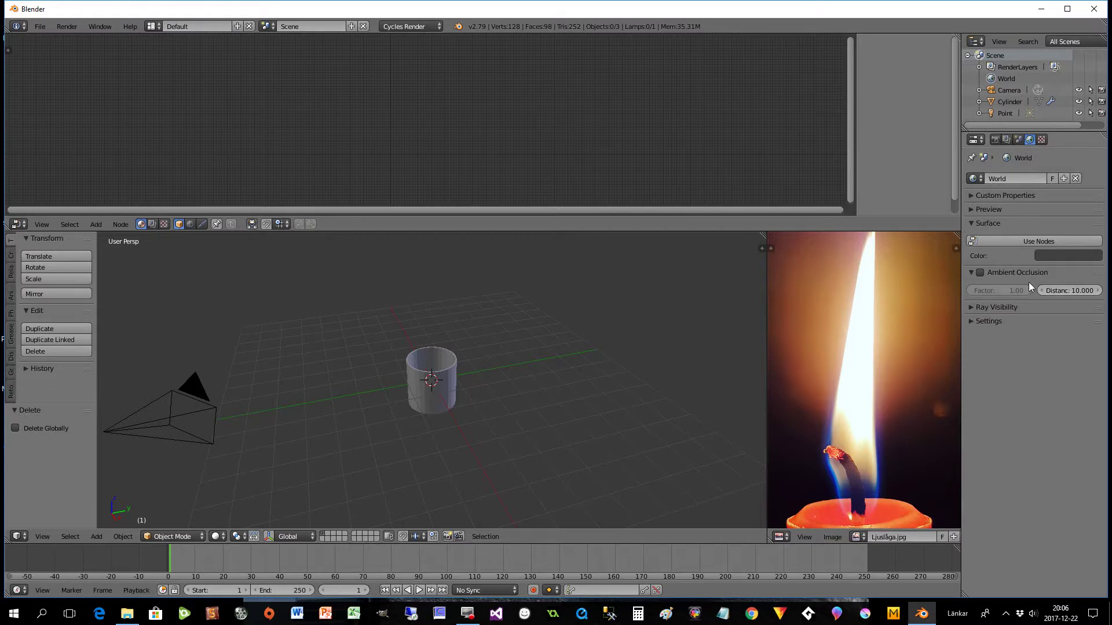
{"action": "left_click", "coordinate": [1076, 178]}
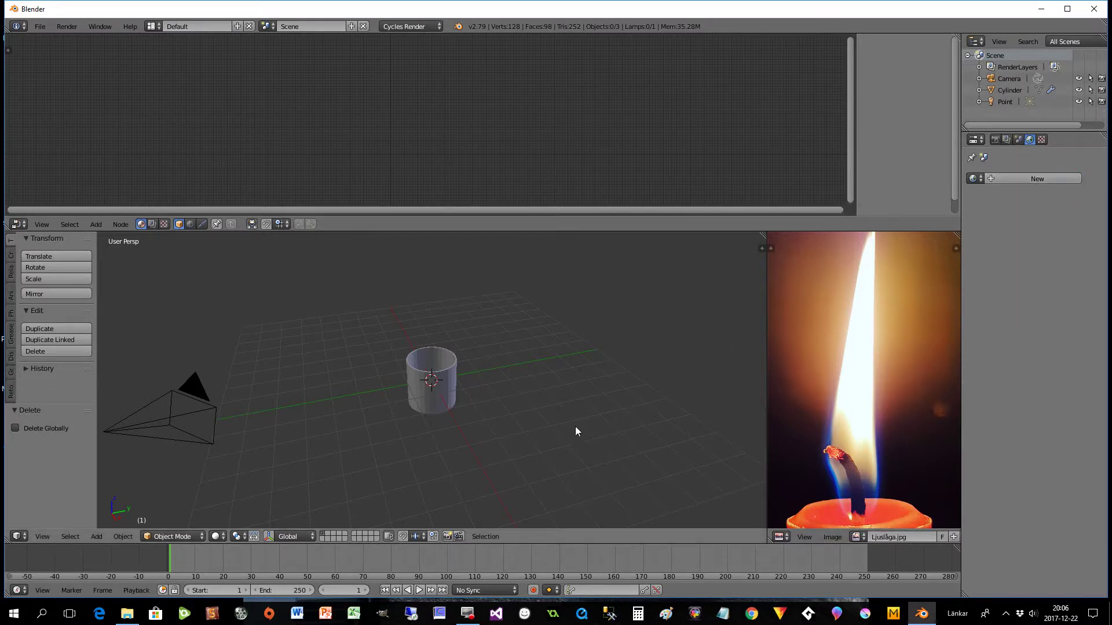
Step: Check the lighting in Rendered viewport shading and return to Solid shading
{"action": "left_click", "coordinate": [218, 536]}
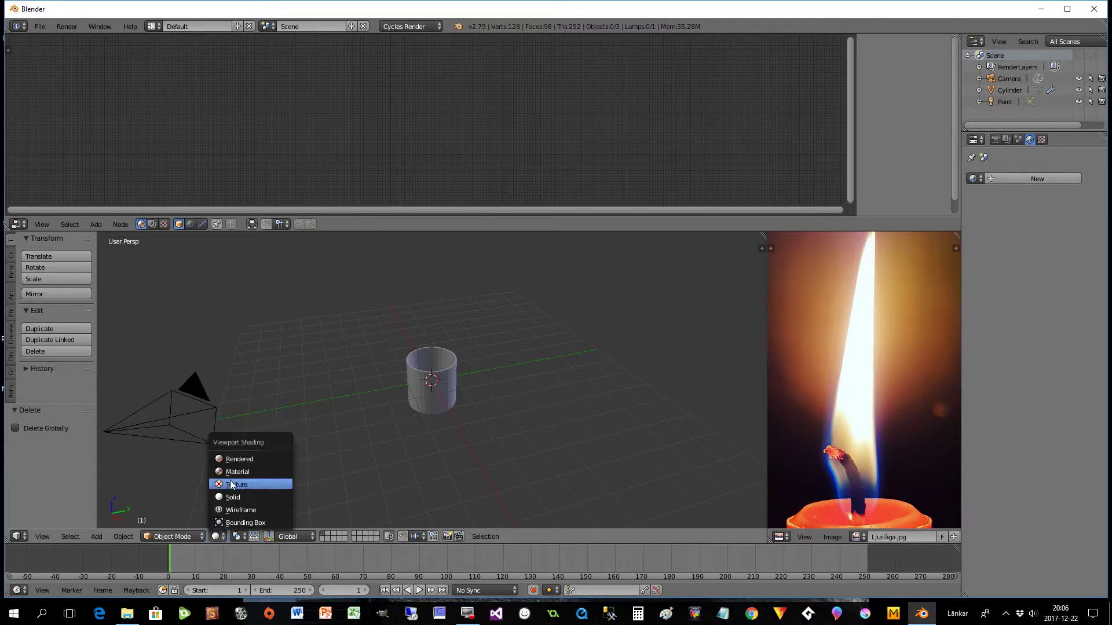
{"action": "left_click", "coordinate": [233, 458]}
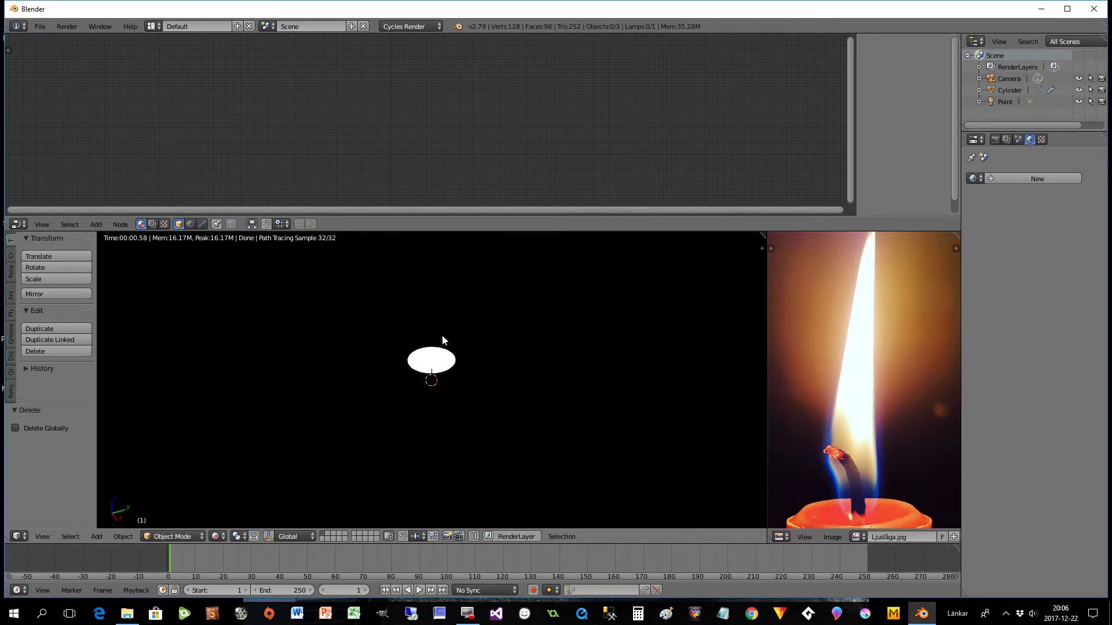
{"action": "left_click", "coordinate": [213, 535]}
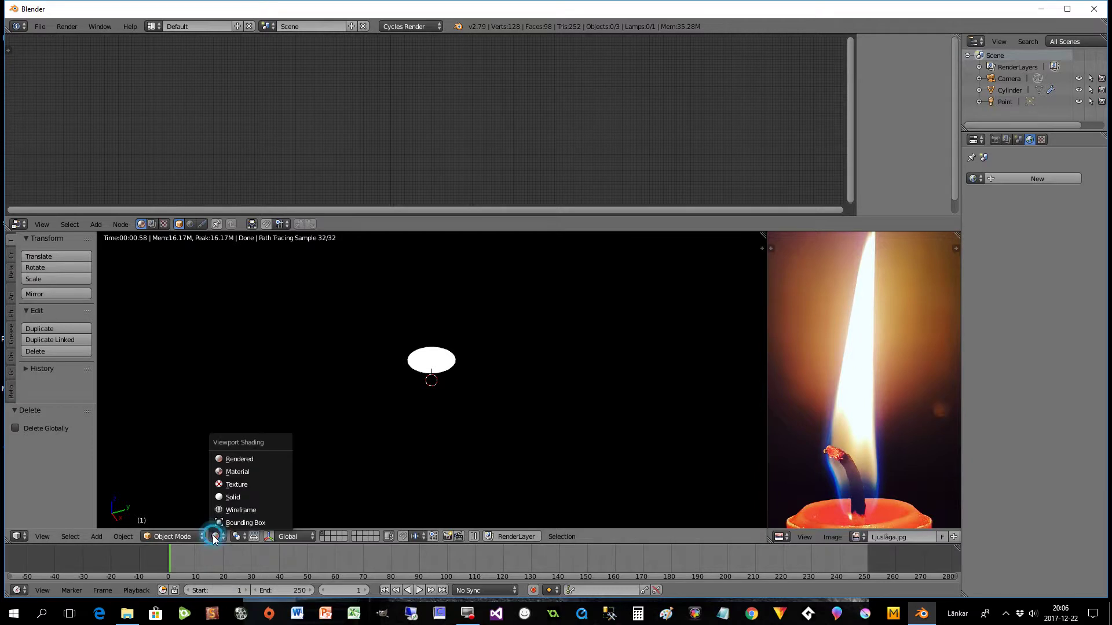
{"action": "left_click", "coordinate": [220, 498]}
Step: Enlarge the node editor slightly and create a new material for the cylinder
{"action": "scroll", "coordinate": [454, 440], "scroll_direction": "up", "scroll_amount": 3}
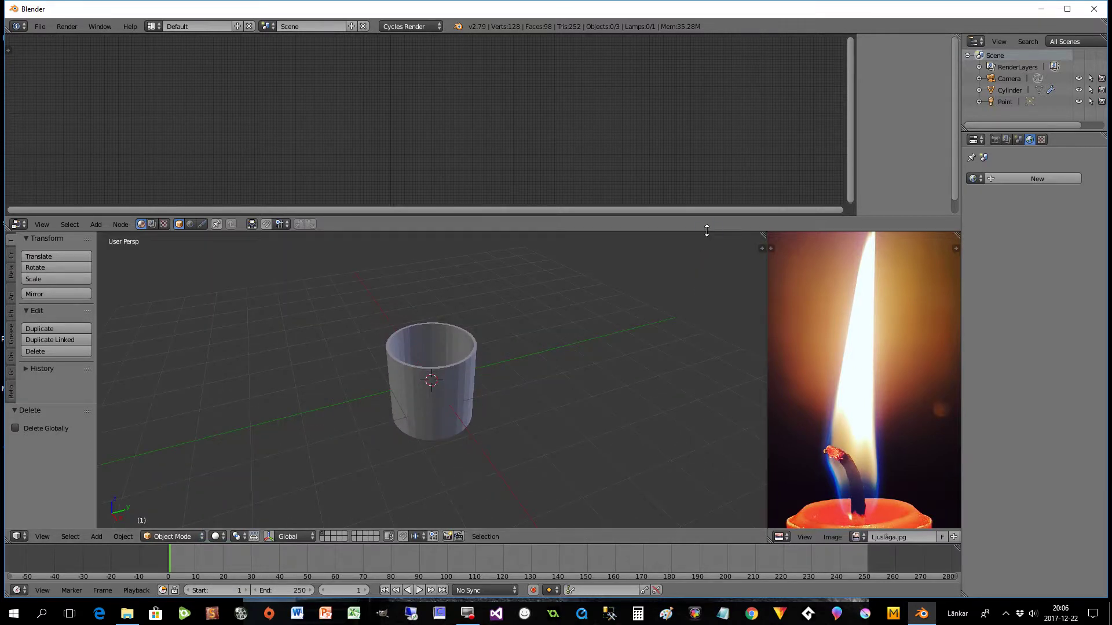
{"action": "left_click_drag", "start_coordinate": [706, 232], "coordinate": [706, 255]}
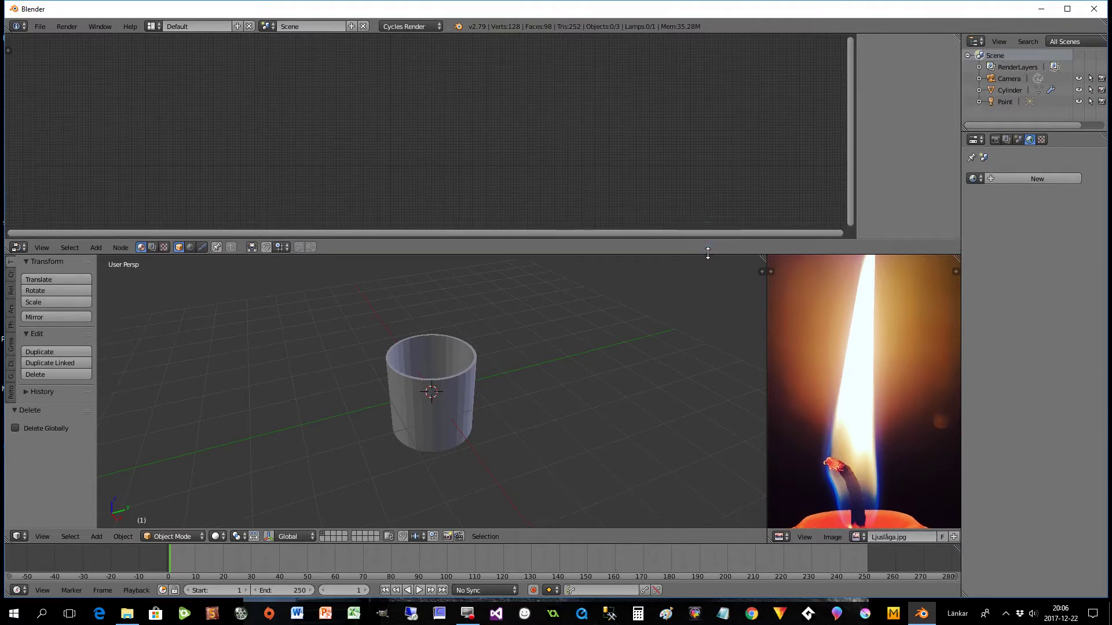
{"action": "right_click", "coordinate": [429, 422]}
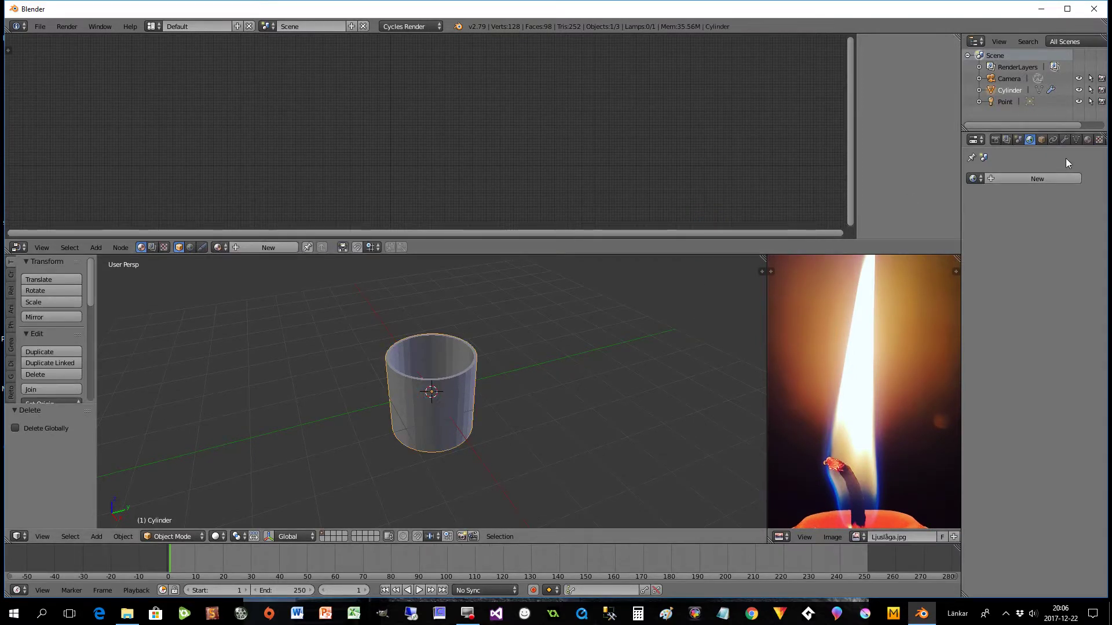
{"action": "left_click", "coordinate": [1087, 139]}
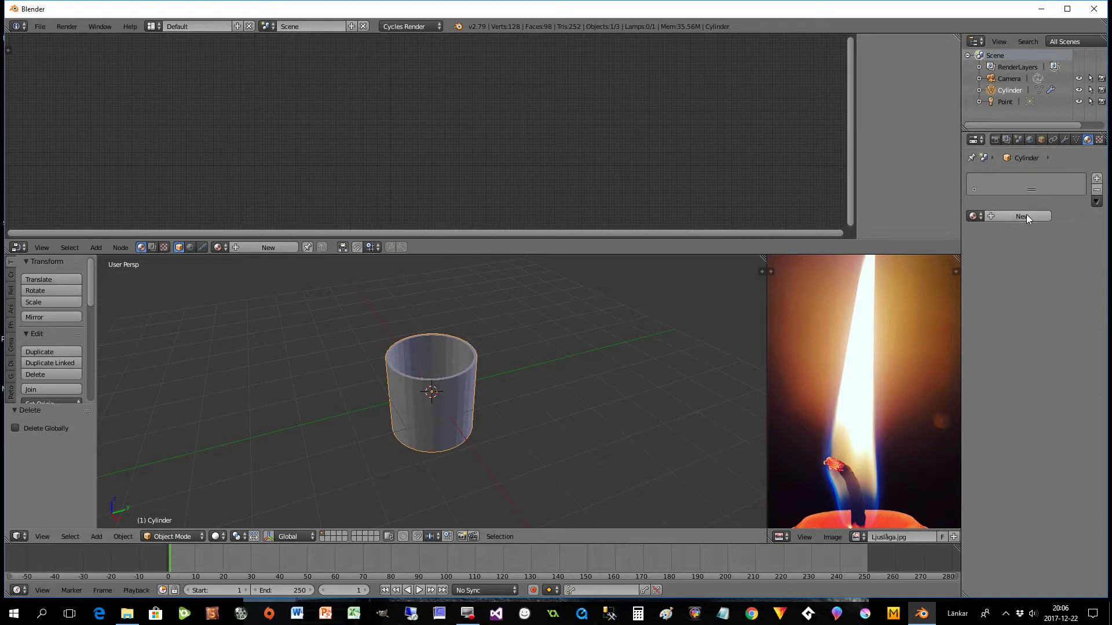
{"action": "left_click", "coordinate": [1024, 215]}
{"action": "scroll", "coordinate": [478, 177], "scroll_direction": "up", "scroll_amount": 2}
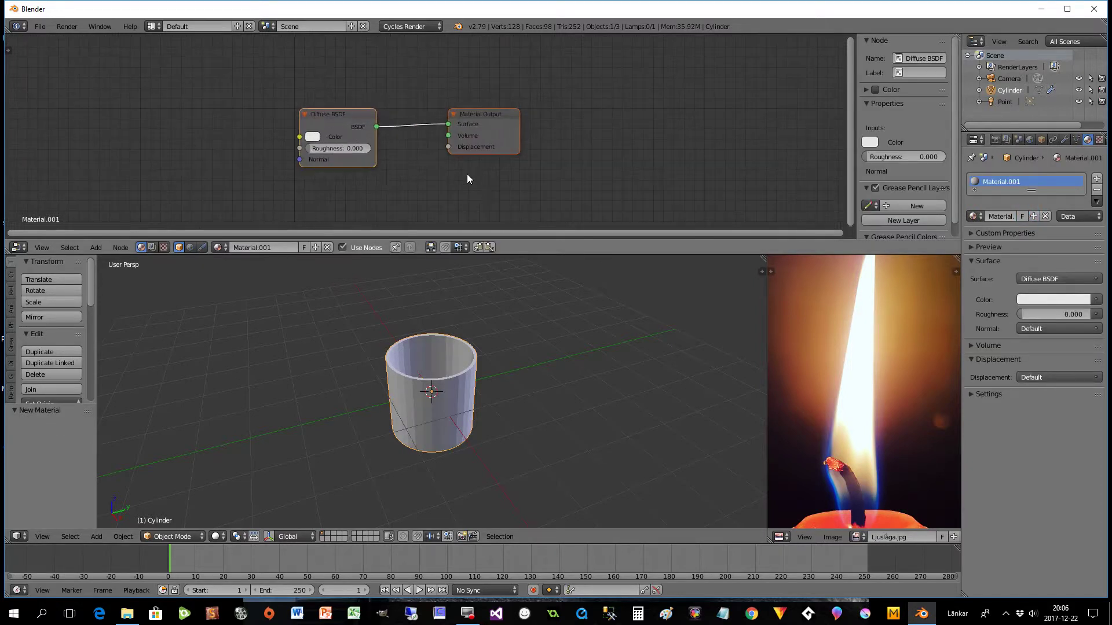
Step: Move the Material Output node aside and delete the Diffuse BSDF node
{"action": "left_click_drag", "start_coordinate": [489, 114], "coordinate": [564, 109]}
{"action": "left_click_drag", "start_coordinate": [352, 115], "coordinate": [422, 101]}
{"action": "key", "text": "x"}
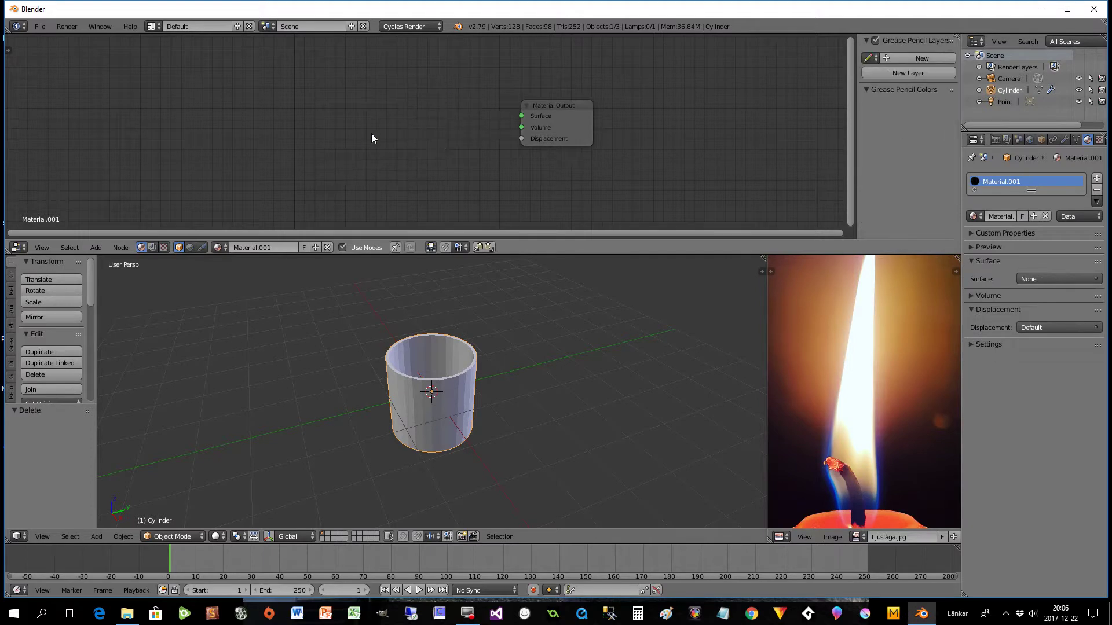
Step: Add a Subsurface Scattering shader node before the Material Output node
{"action": "key", "text": "shift+a"}
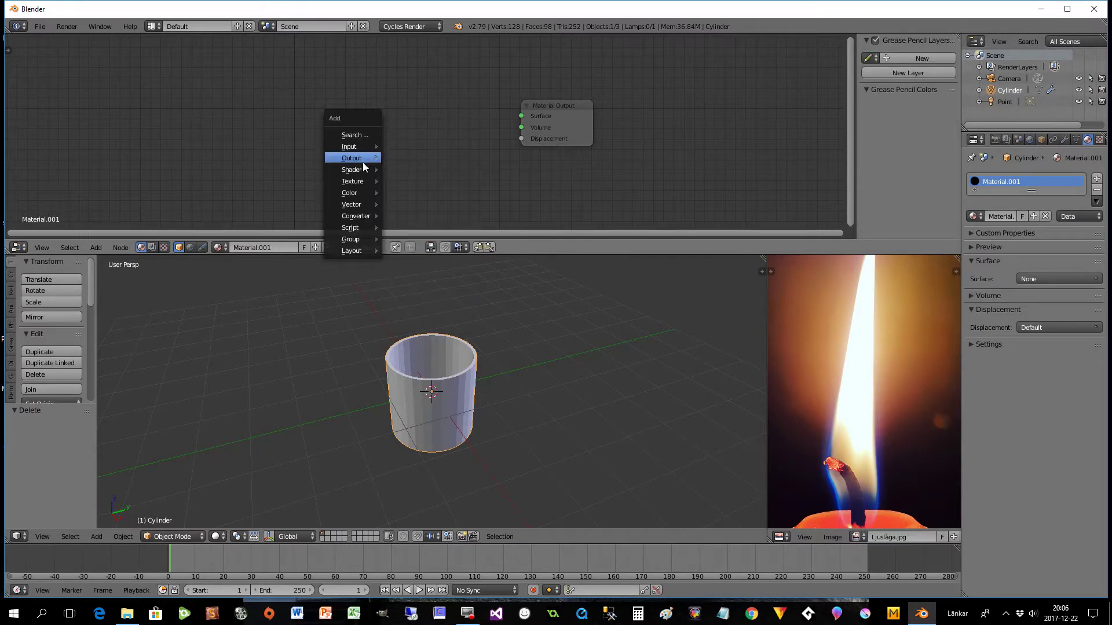
{"action": "mouse_move", "coordinate": [359, 172]}
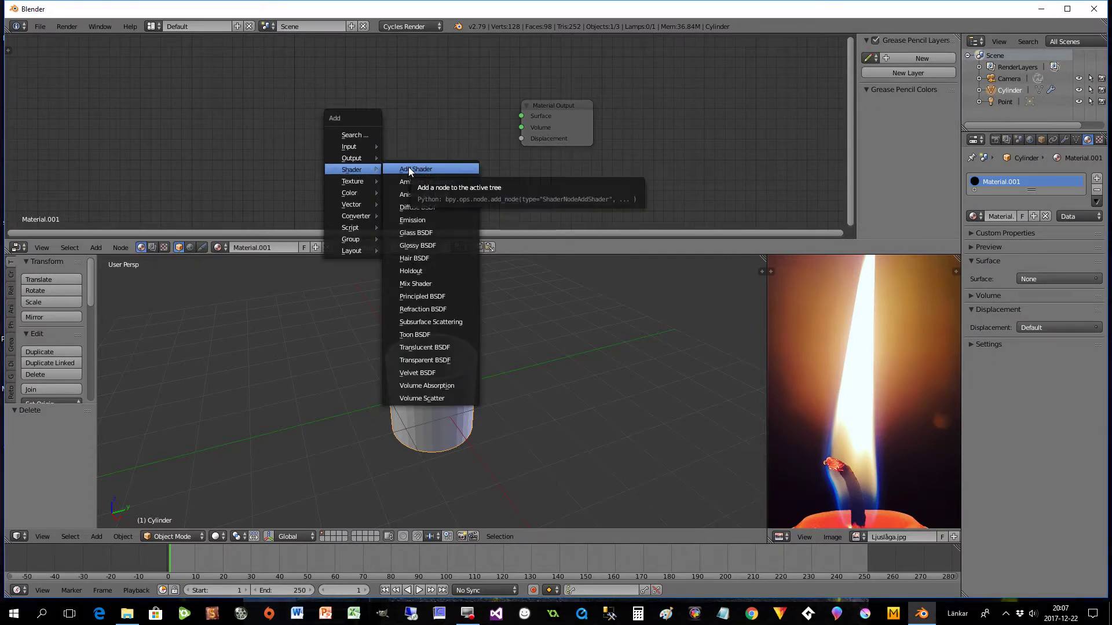
{"action": "left_click", "coordinate": [428, 322]}
{"action": "left_click", "coordinate": [350, 91]}
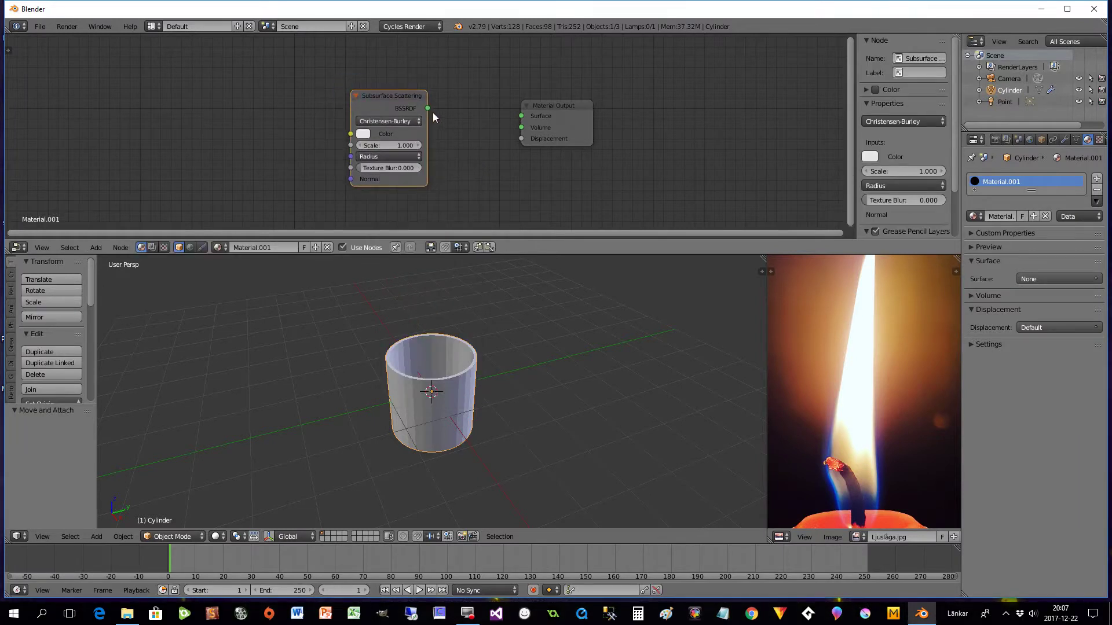
Step: Connect the Subsurface Scattering shader to the Material Output's Surface input and display the viewport in Rendered shading
{"action": "left_click_drag", "start_coordinate": [428, 108], "coordinate": [521, 115]}
{"action": "left_click_drag", "start_coordinate": [395, 99], "coordinate": [420, 94]}
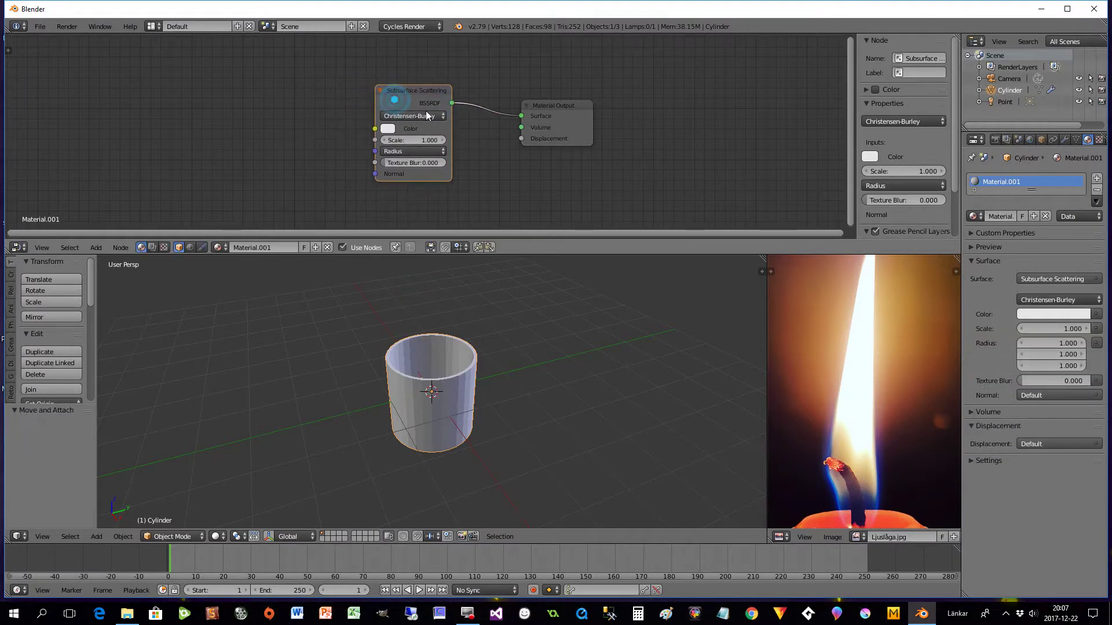
{"action": "left_click", "coordinate": [217, 537]}
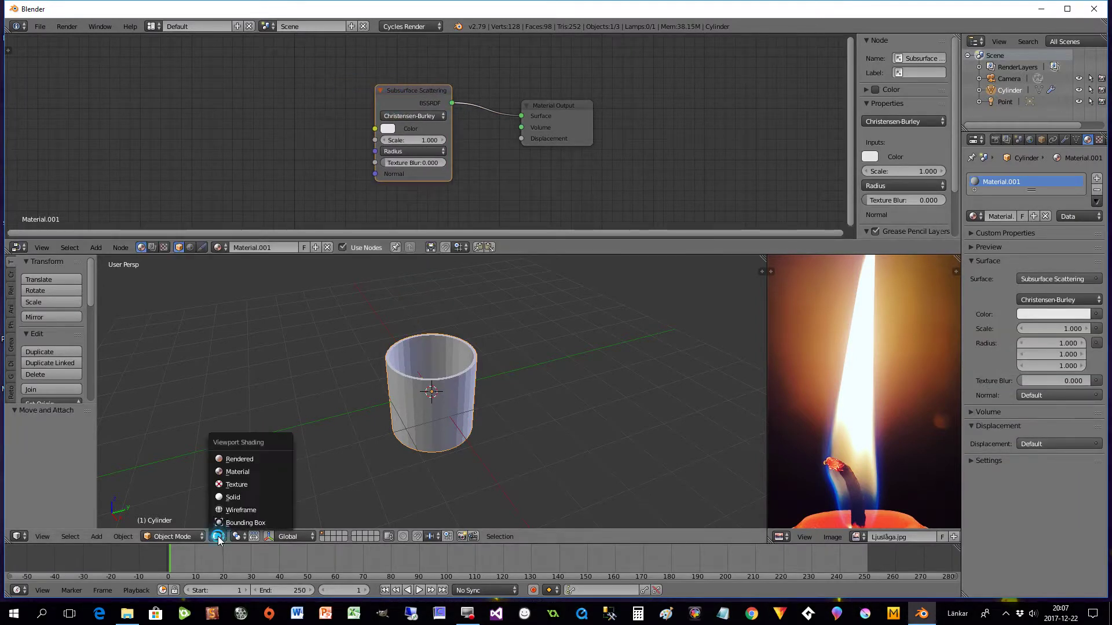
{"action": "left_click", "coordinate": [225, 461]}
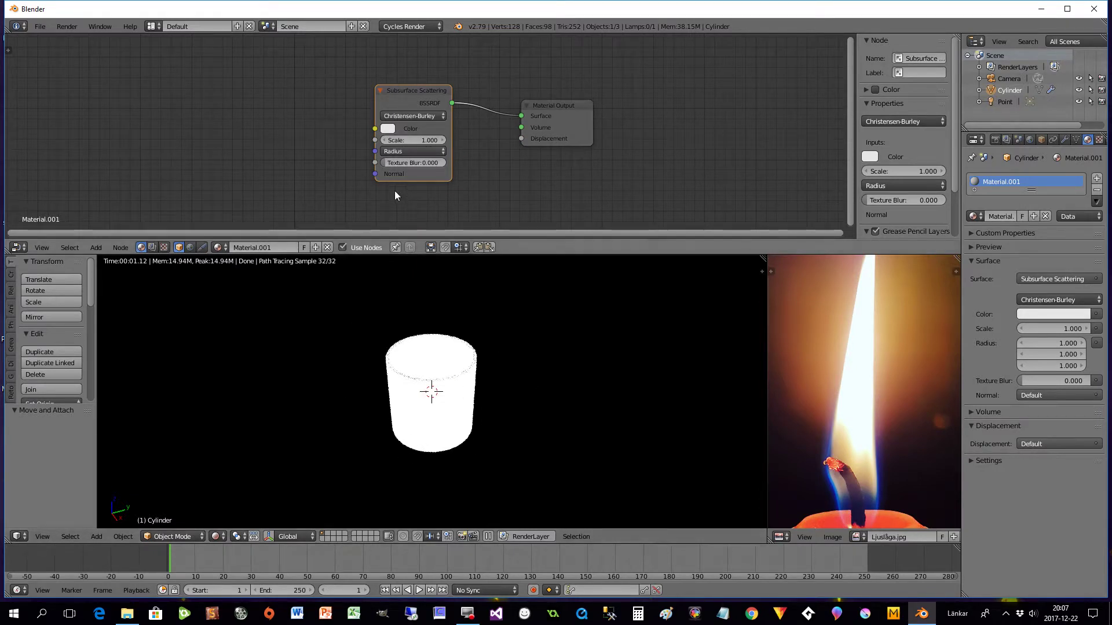
Step: Try a Subsurface Scattering scale of 0 on the cup and raise the scale to 0.100
{"action": "left_click_drag", "start_coordinate": [405, 140], "coordinate": [359, 140]}
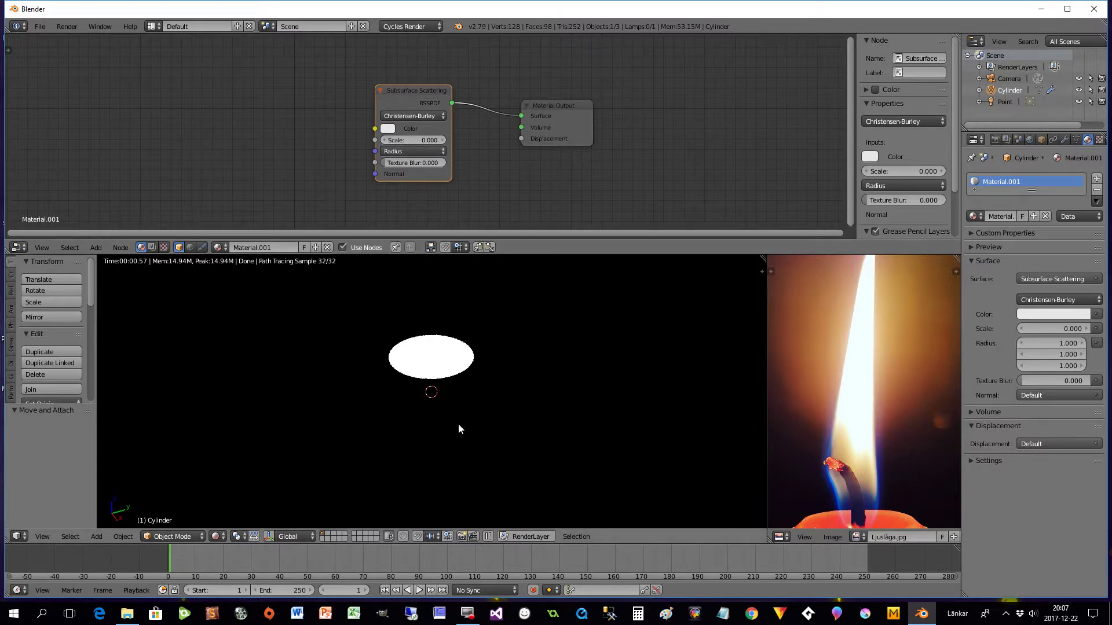
{"action": "middle_click_drag", "start_coordinate": [462, 380], "coordinate": [435, 402]}
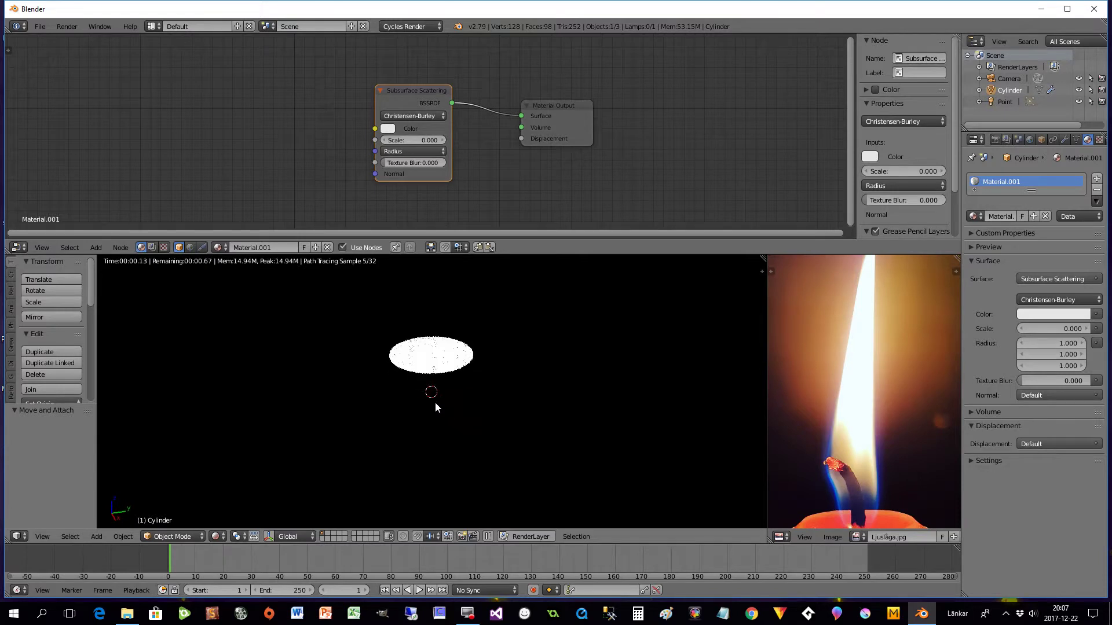
{"action": "left_click", "coordinate": [443, 140]}
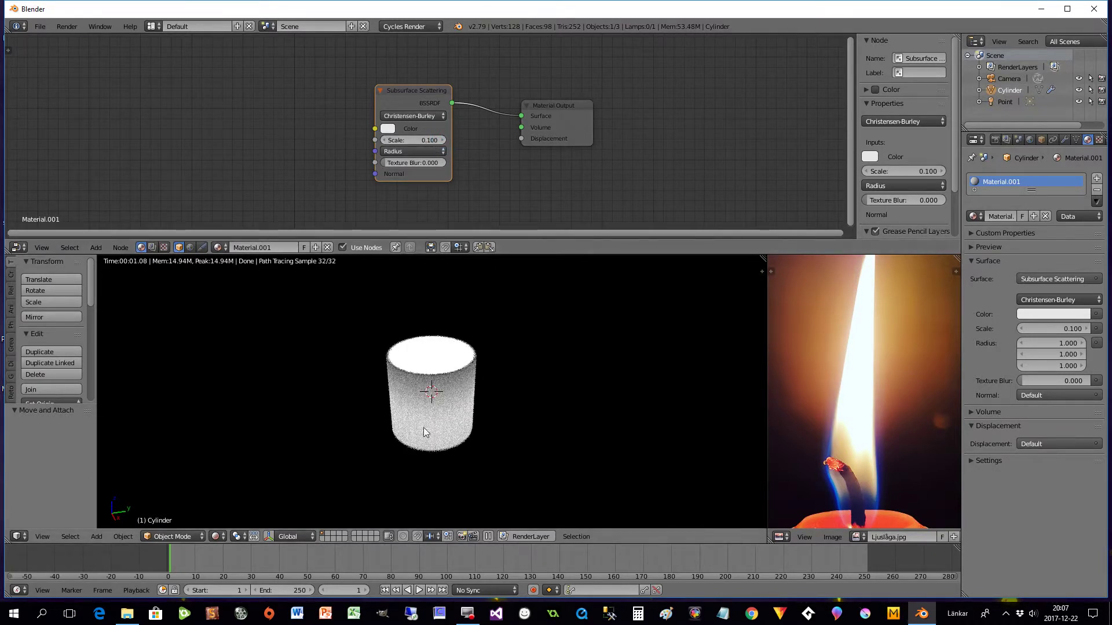
{"action": "scroll", "coordinate": [461, 430], "scroll_direction": "up", "scroll_amount": 2}
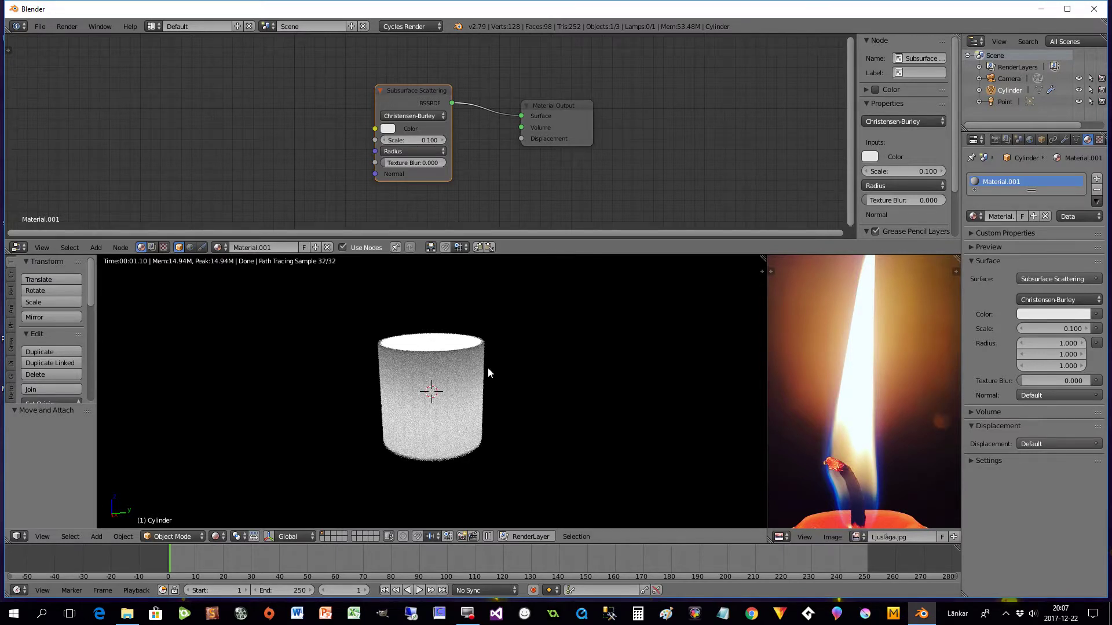
Step: Move the Subsurface Scattering and Material Output nodes over to make room for more nodes before them
{"action": "left_click", "coordinate": [405, 149]}
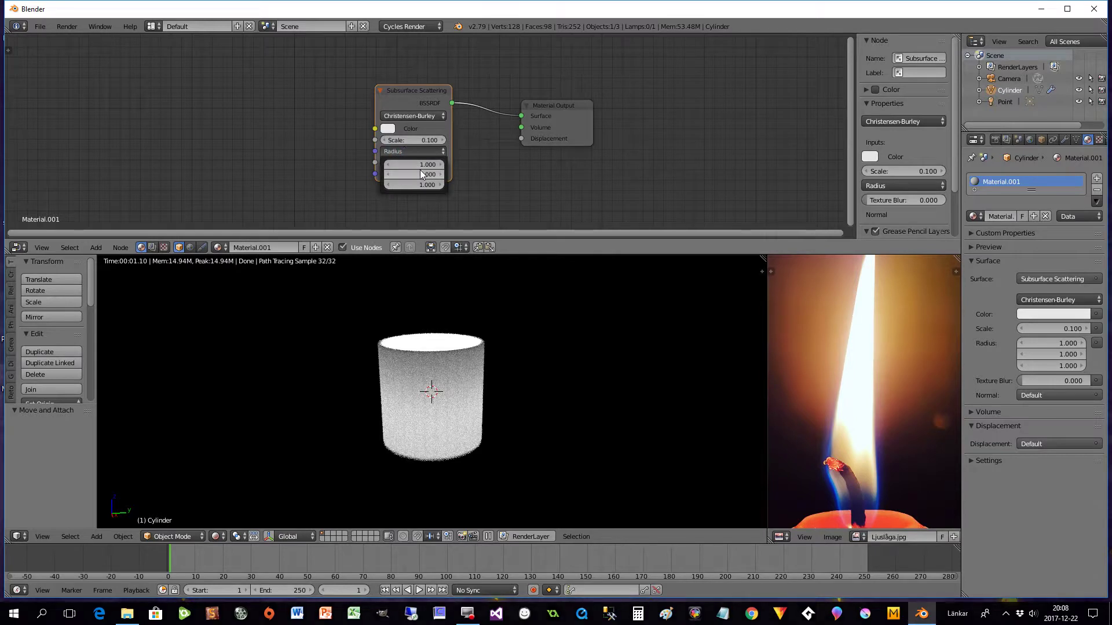
{"action": "left_click", "coordinate": [413, 88]}
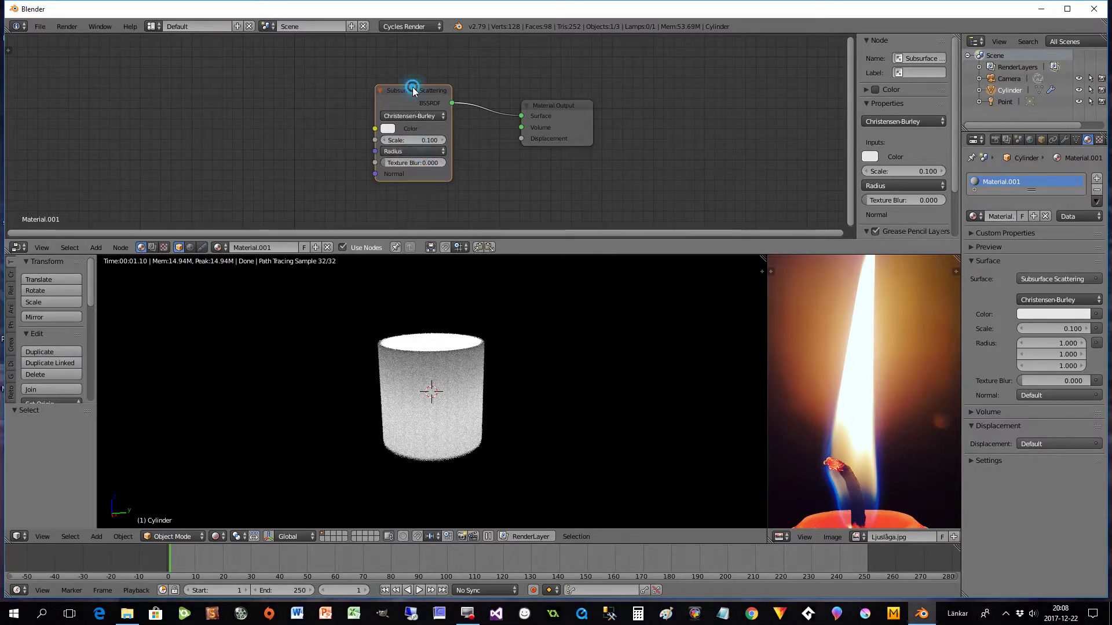
{"action": "left_click_drag", "start_coordinate": [413, 89], "coordinate": [463, 101]}
{"action": "left_click_drag", "start_coordinate": [544, 106], "coordinate": [625, 102]}
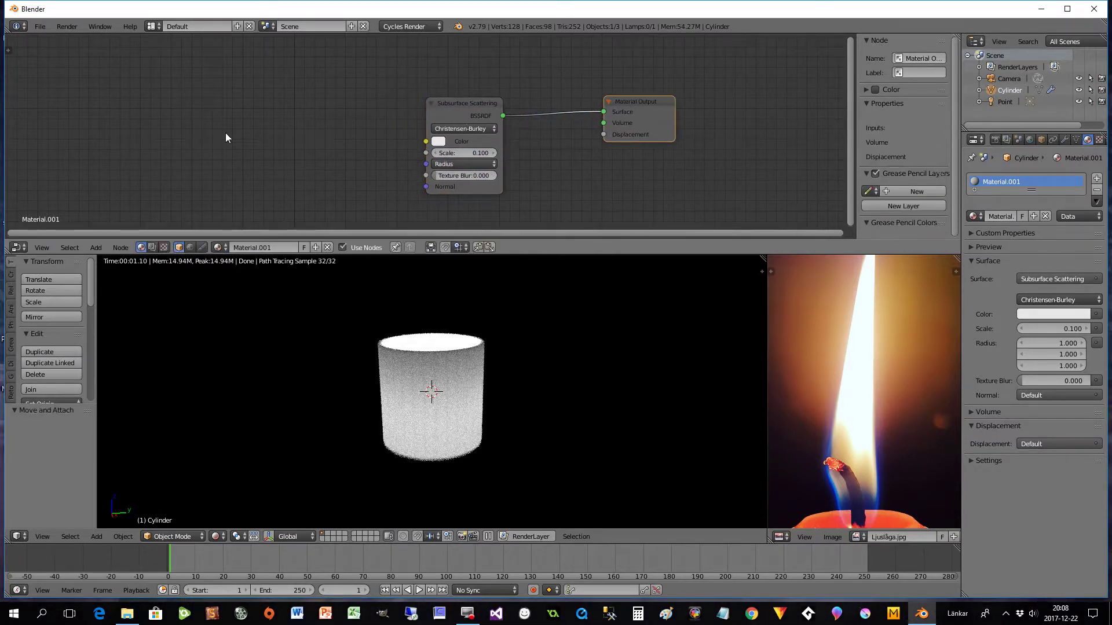
Step: Add a Texture Coordinate input node well ahead of the Subsurface Scattering node
{"action": "key", "text": "shift+a"}
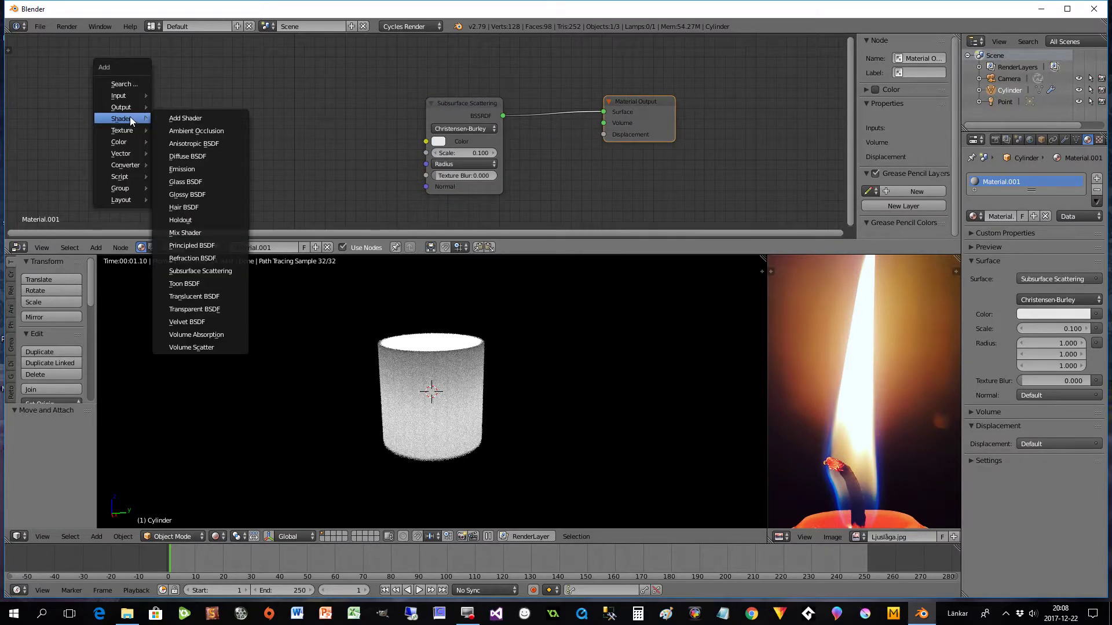
{"action": "mouse_move", "coordinate": [118, 96]}
{"action": "left_click", "coordinate": [183, 234]}
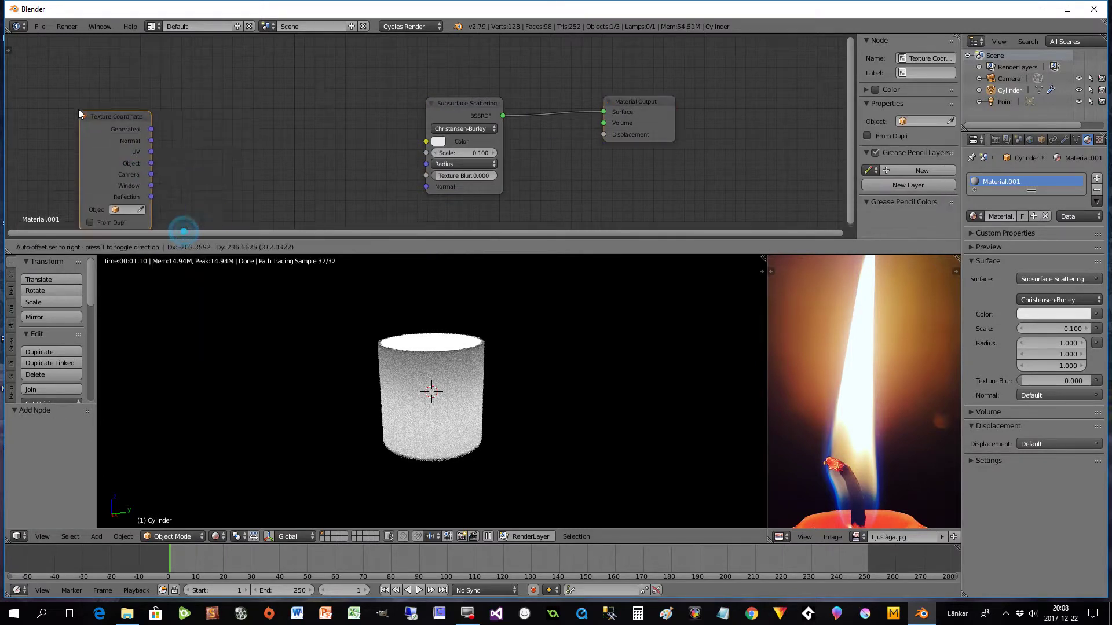
{"action": "left_click", "coordinate": [33, 48]}
Step: Add a Separate XYZ converter node beside the Texture Coordinate node
{"action": "key", "text": "shift+a"}
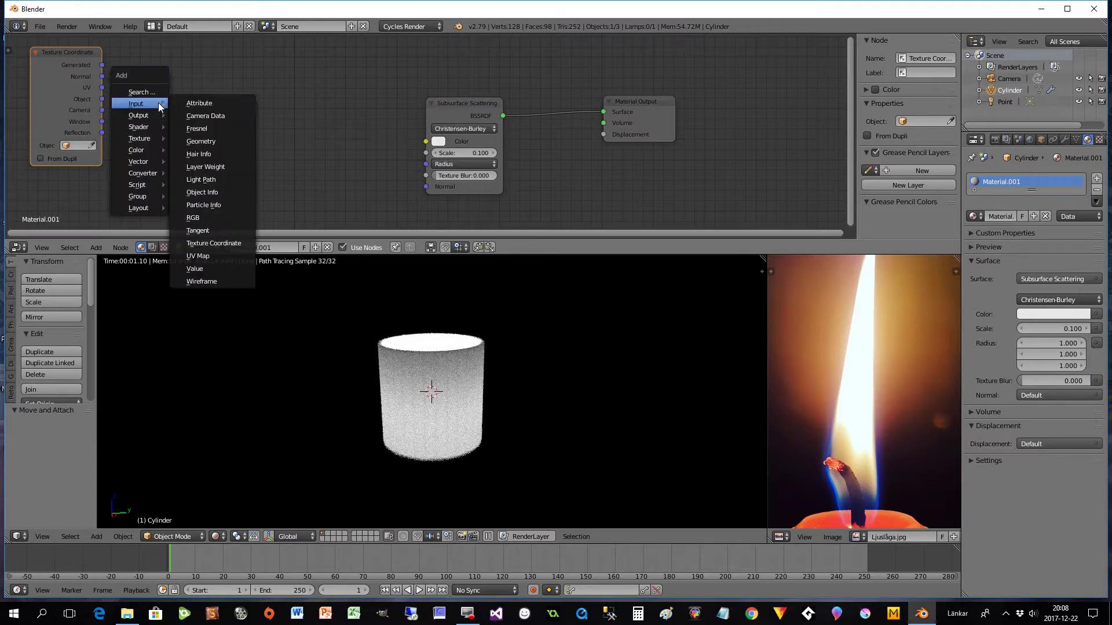
{"action": "mouse_move", "coordinate": [139, 173]}
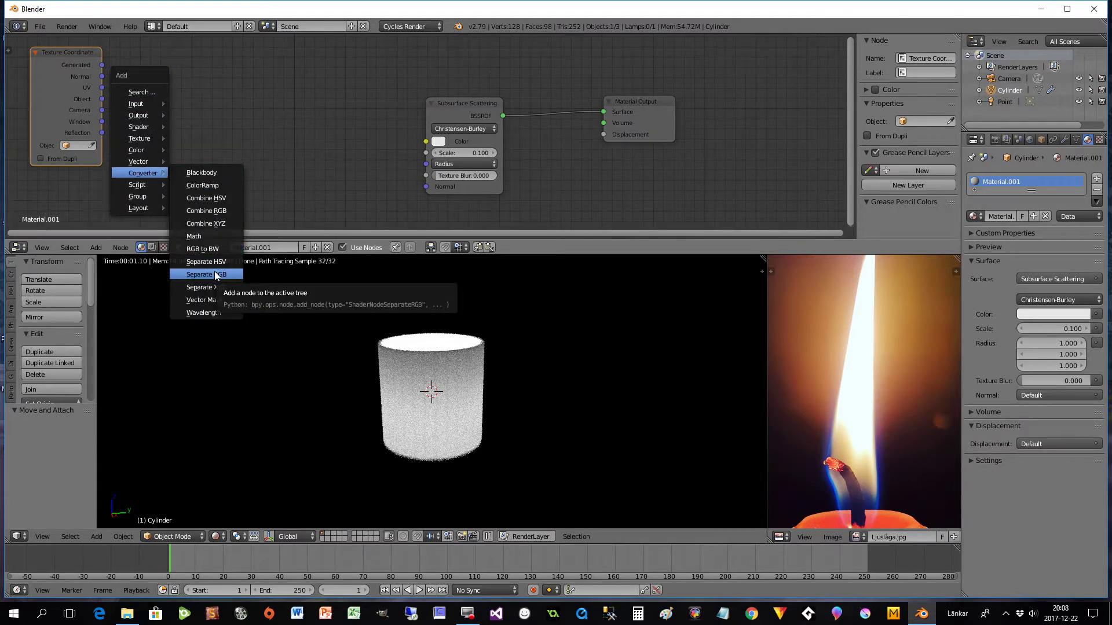
{"action": "left_click", "coordinate": [212, 286]}
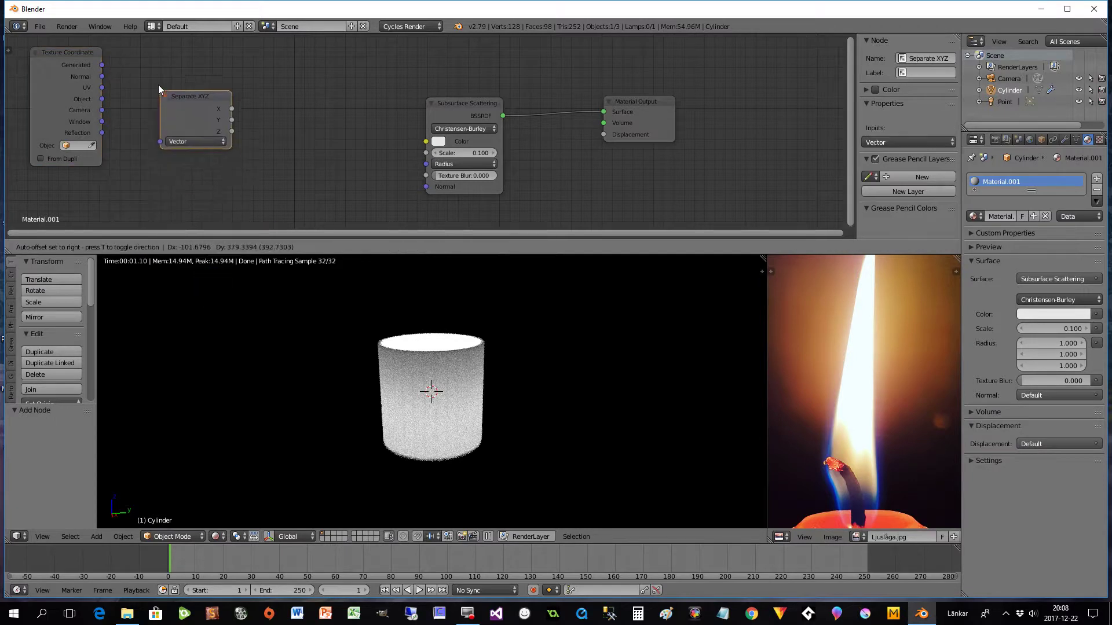
{"action": "left_click", "coordinate": [141, 67]}
Step: Add a ColorRamp converter node between the Separate XYZ and Subsurface Scattering nodes
{"action": "key", "text": "shift+a"}
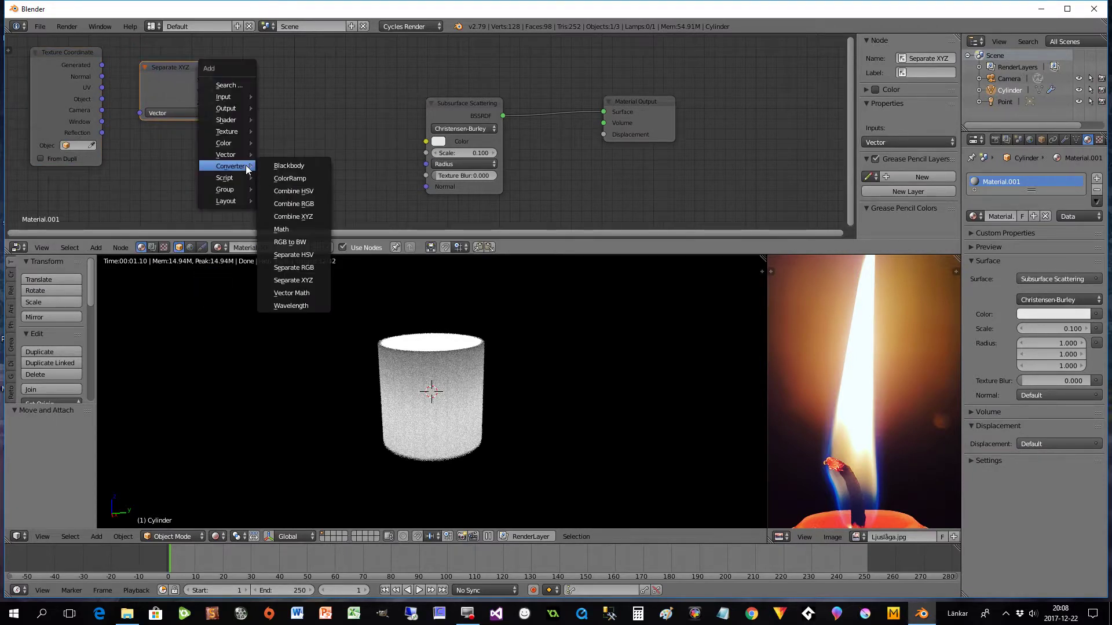
{"action": "left_click", "coordinate": [291, 178]}
{"action": "left_click", "coordinate": [245, 67]}
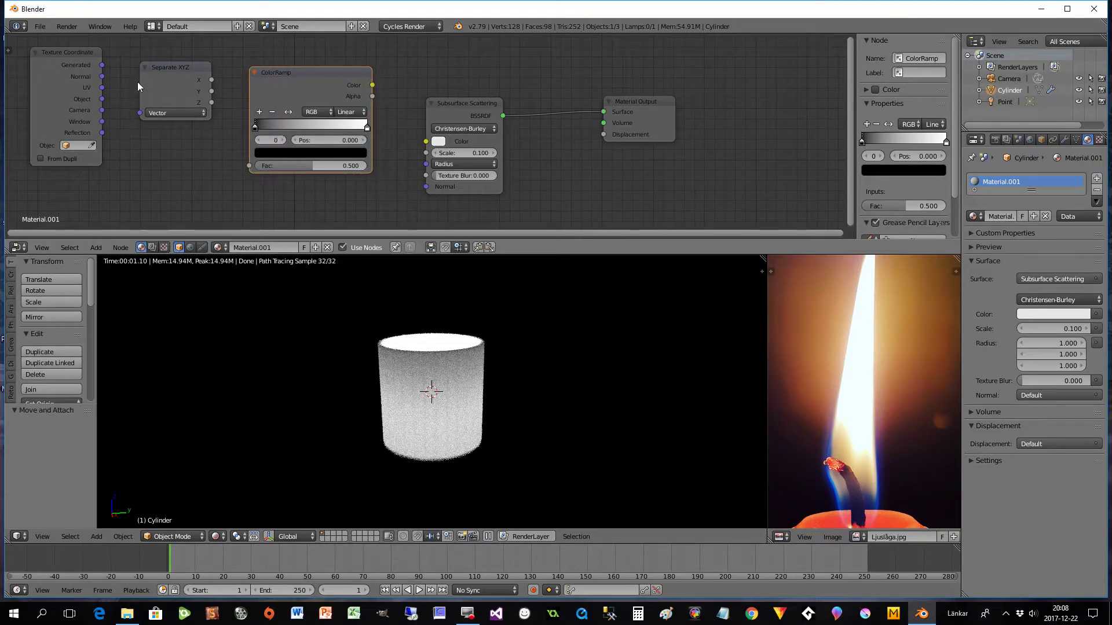
Step: Link Generated coordinates to the Separate XYZ Vector, Z to the ColorRamp's Fac, and the ramp's Color to the Subsurface Scattering Color
{"action": "left_click_drag", "start_coordinate": [102, 65], "coordinate": [140, 112]}
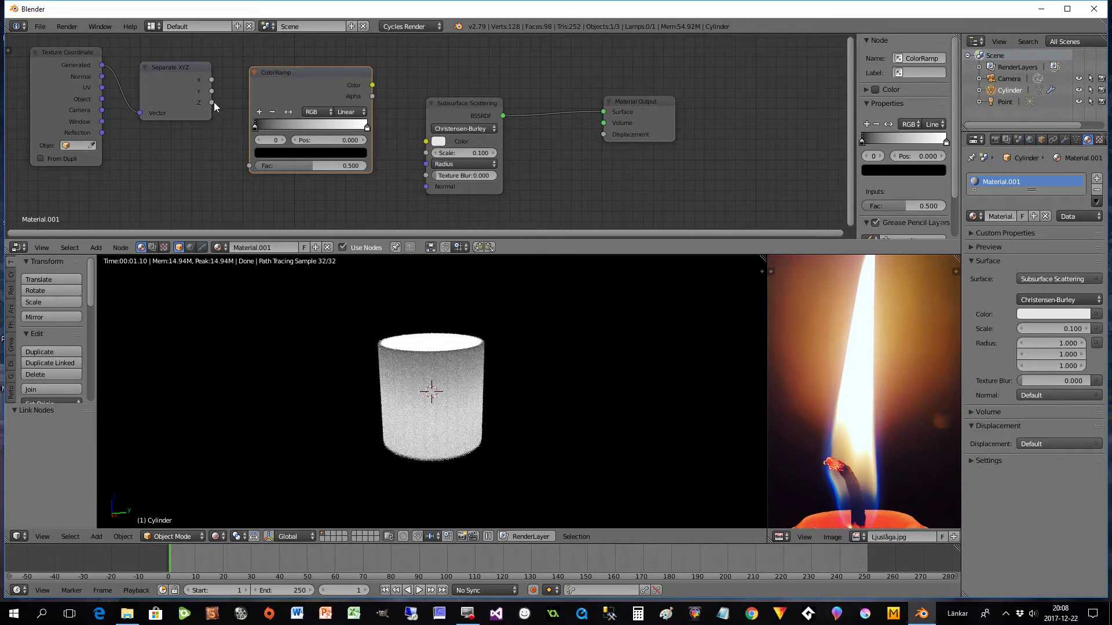
{"action": "left_click_drag", "start_coordinate": [214, 102], "coordinate": [249, 166]}
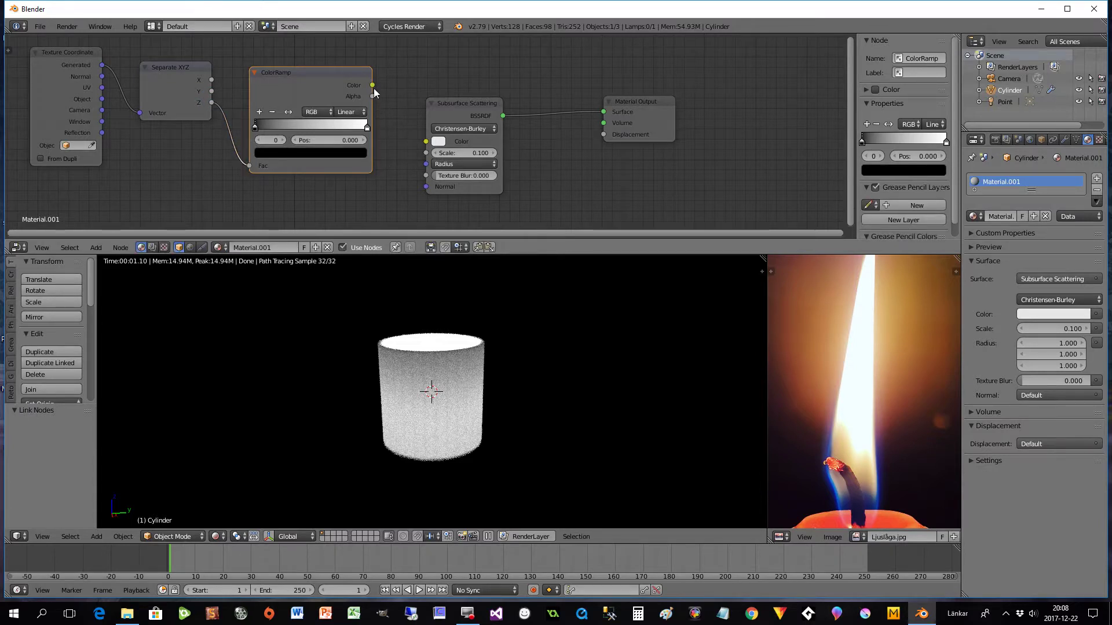
{"action": "left_click_drag", "start_coordinate": [372, 85], "coordinate": [426, 141]}
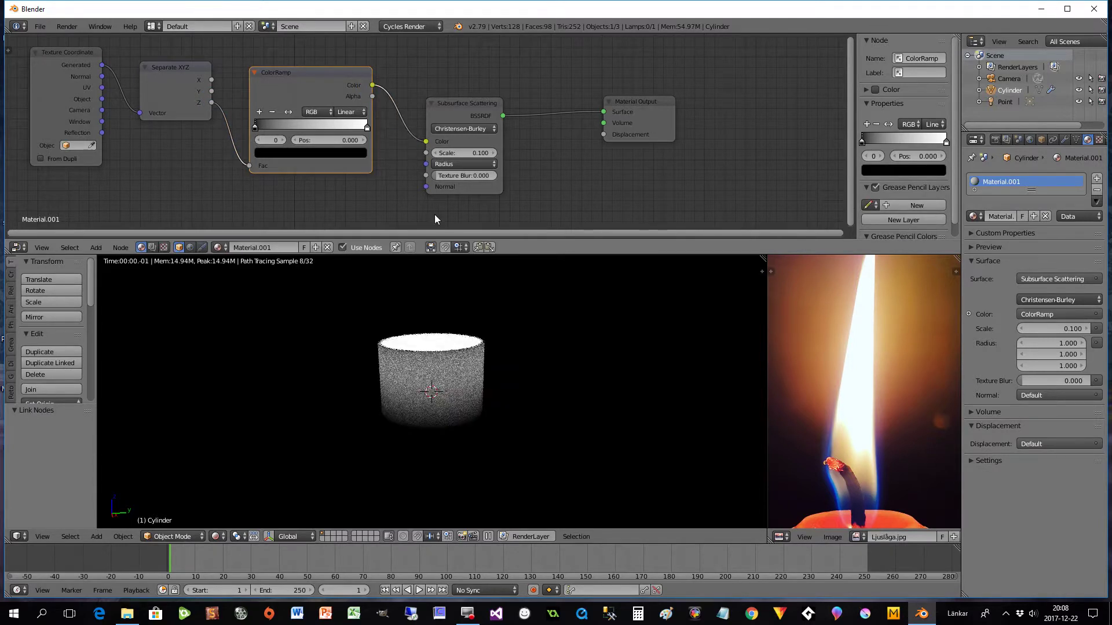
Step: Add a middle stop at position 0.500 to the ColorRamp and colour it dark red
{"action": "left_click", "coordinate": [259, 111]}
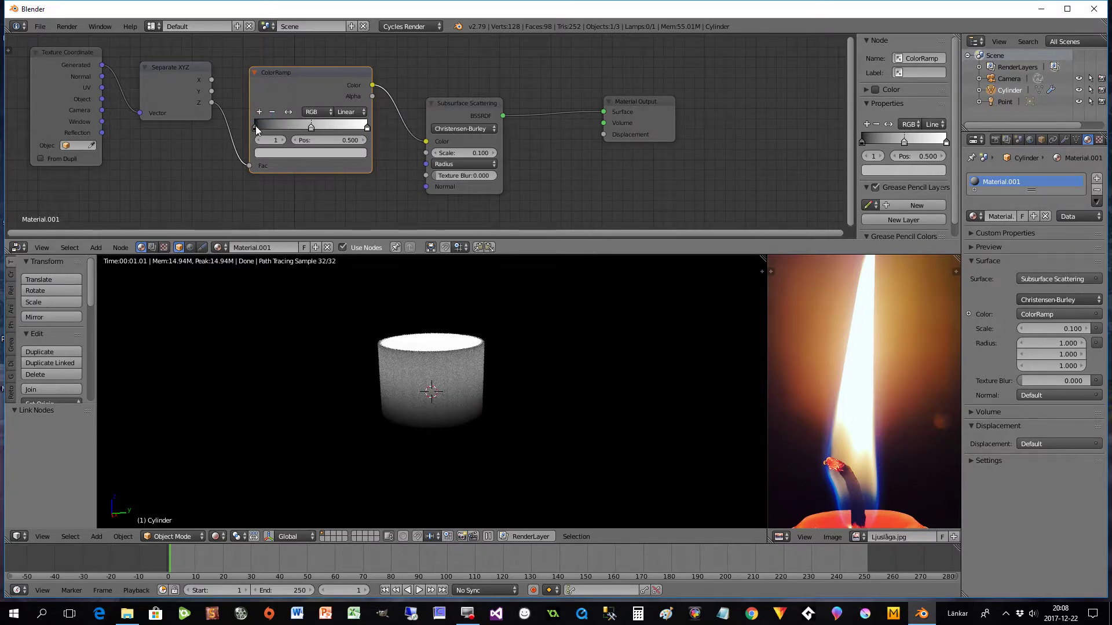
{"action": "left_click", "coordinate": [255, 127]}
{"action": "left_click", "coordinate": [280, 156]}
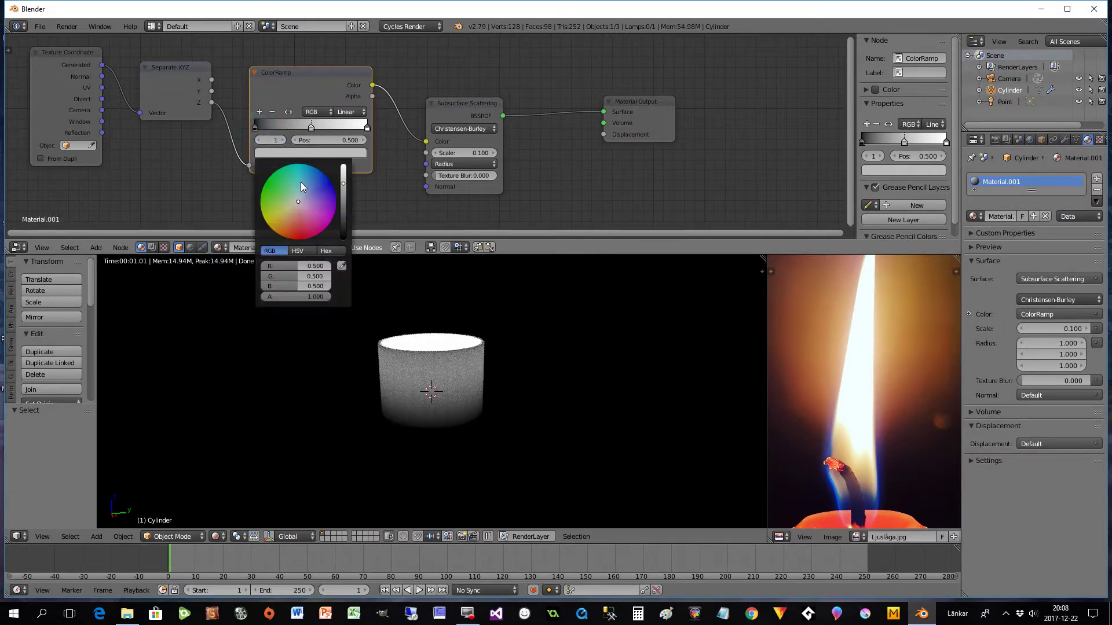
{"action": "left_click_drag", "start_coordinate": [297, 207], "coordinate": [297, 239]}
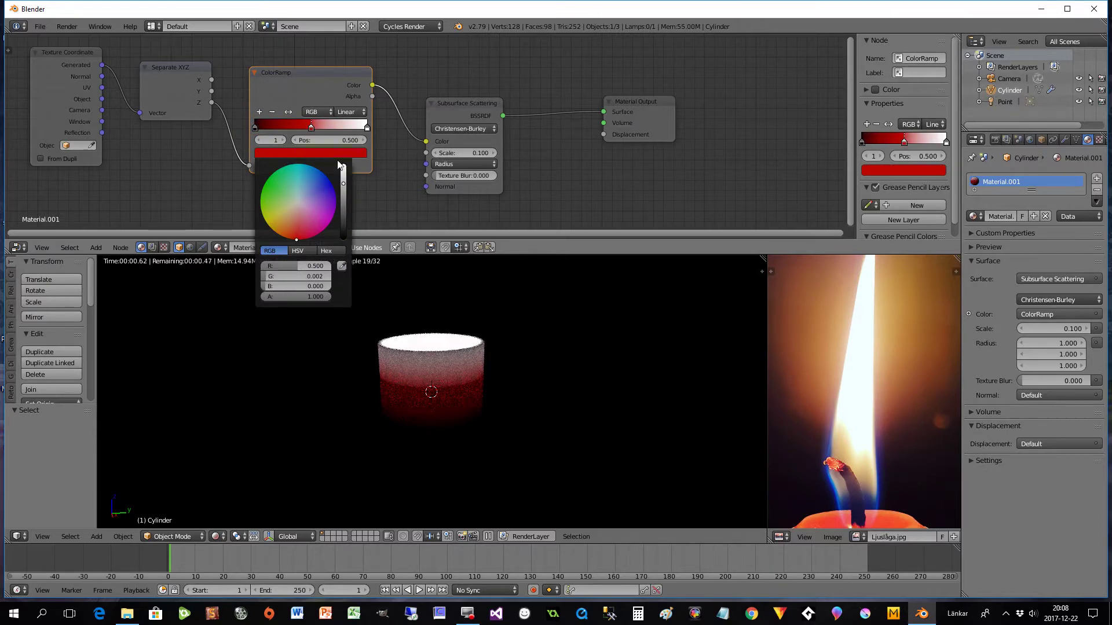
Step: Colour the ColorRamp's first stop, at position 0, full-brightness red
{"action": "left_click", "coordinate": [256, 128]}
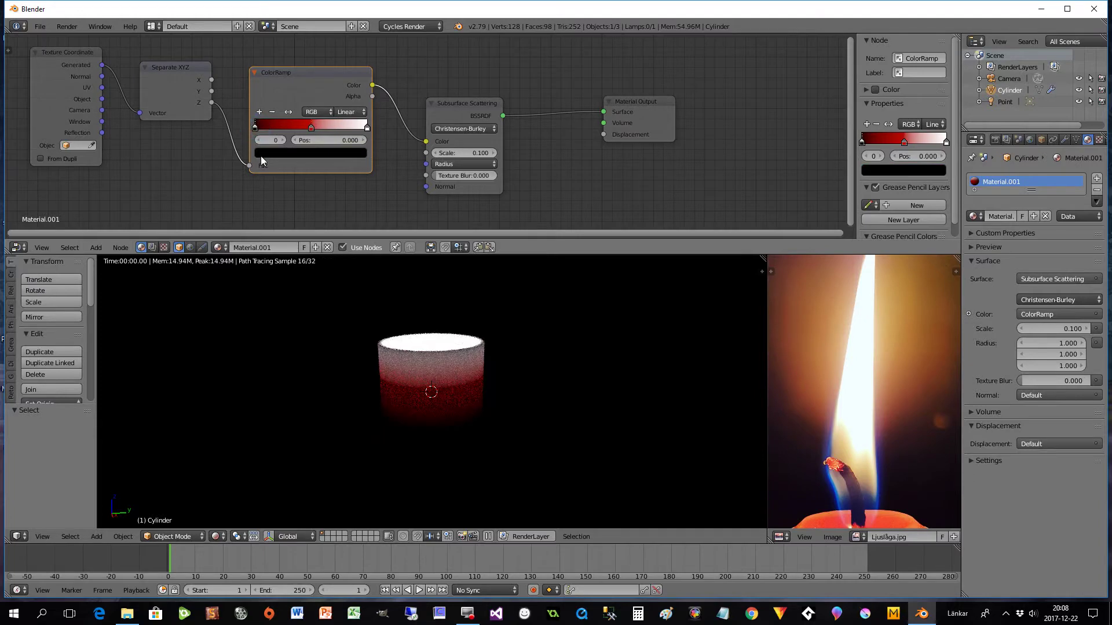
{"action": "left_click", "coordinate": [267, 153]}
{"action": "left_click_drag", "start_coordinate": [344, 238], "coordinate": [343, 166]}
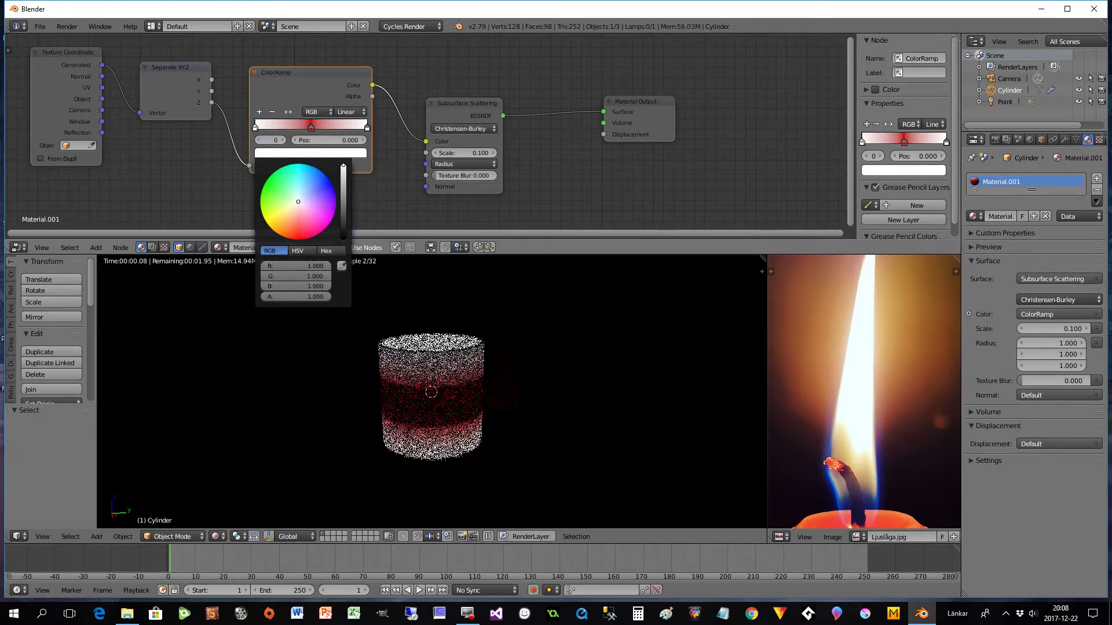
{"action": "left_click_drag", "start_coordinate": [291, 218], "coordinate": [297, 239]}
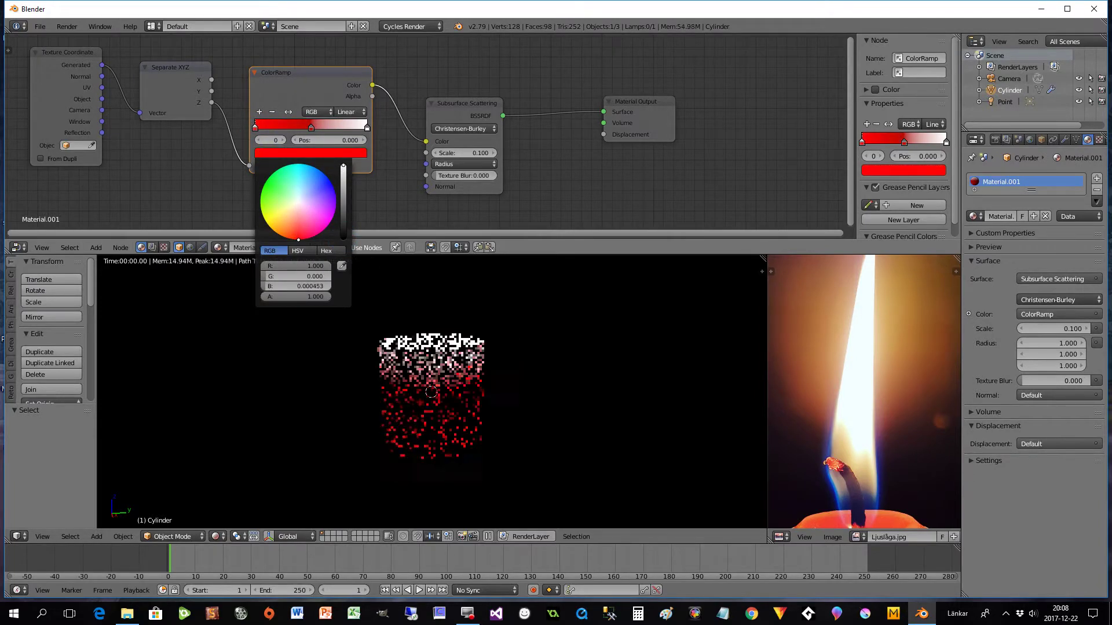
Step: Change the ColorRamp's middle stop to bright green
{"action": "left_click", "coordinate": [311, 126]}
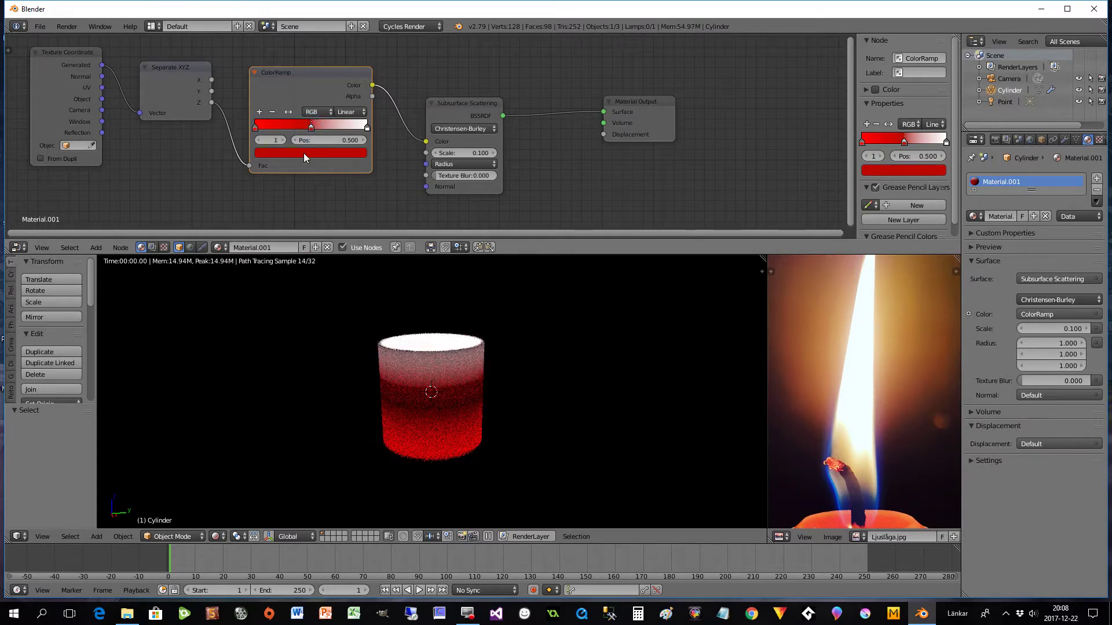
{"action": "left_click", "coordinate": [304, 154]}
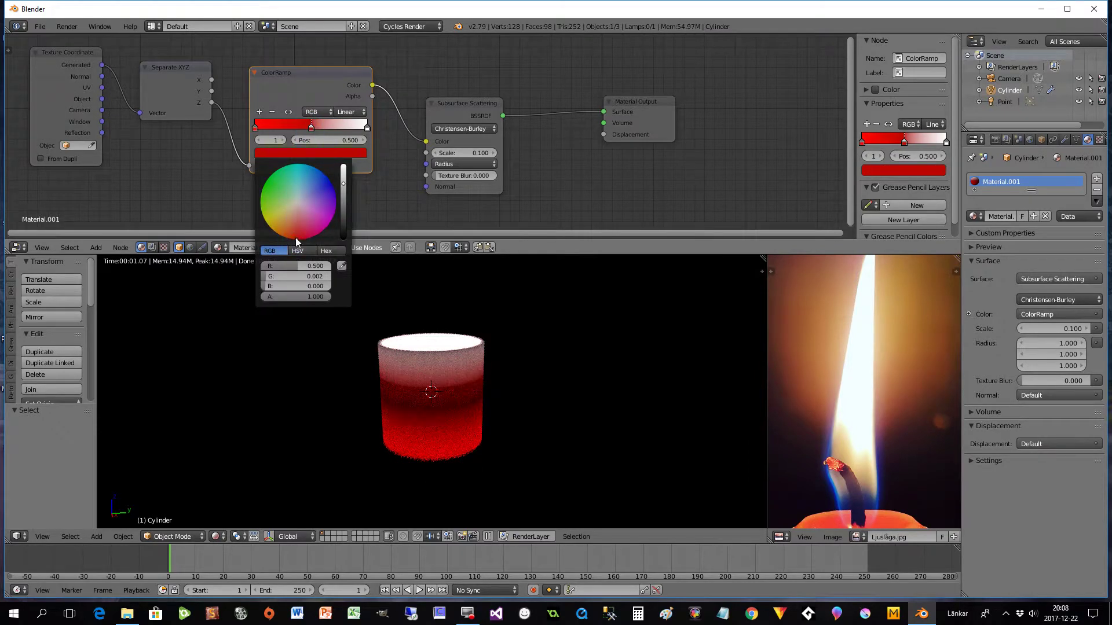
{"action": "left_click_drag", "start_coordinate": [295, 237], "coordinate": [267, 180]}
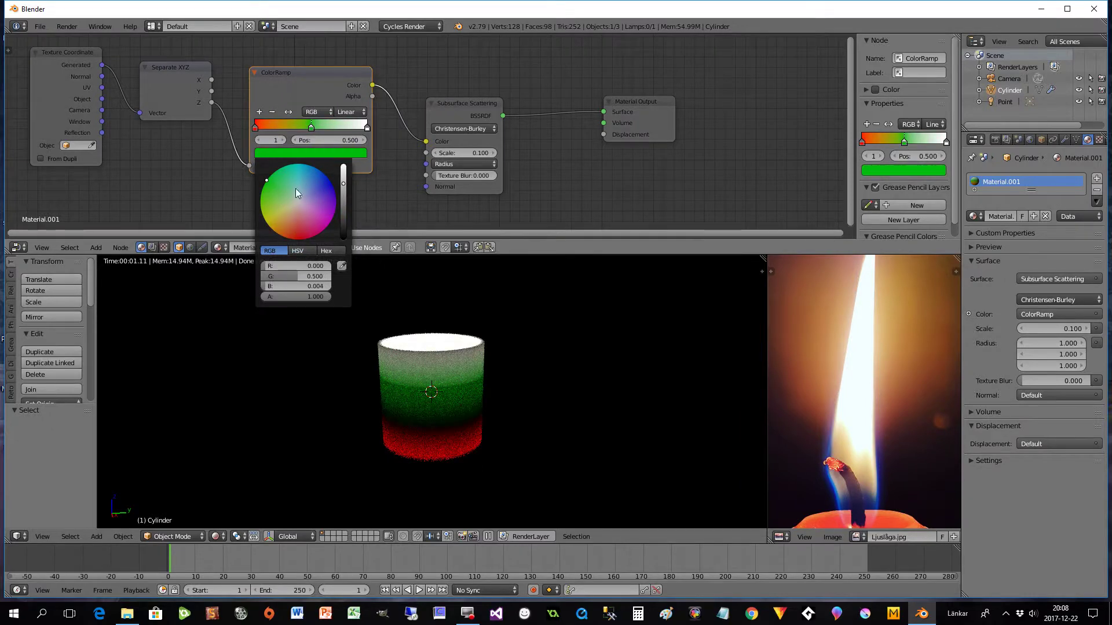
{"action": "left_click_drag", "start_coordinate": [344, 185], "coordinate": [344, 172]}
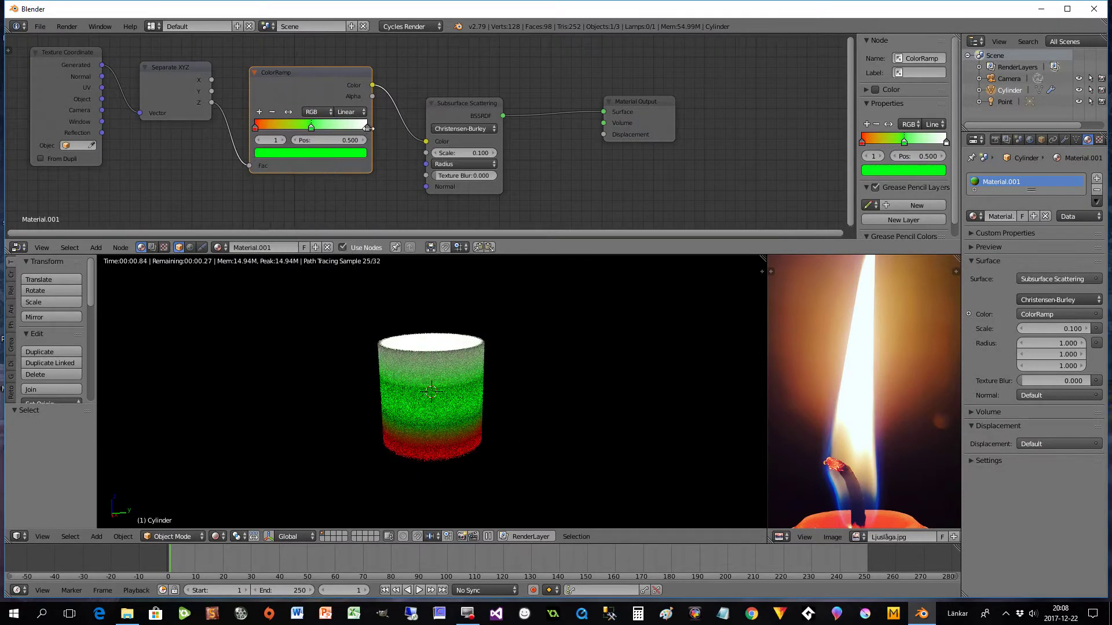
Step: Colour the ColorRamp's last stop blue and set the ramp's interpolation to Ease
{"action": "left_click", "coordinate": [367, 127]}
{"action": "left_click", "coordinate": [339, 153]}
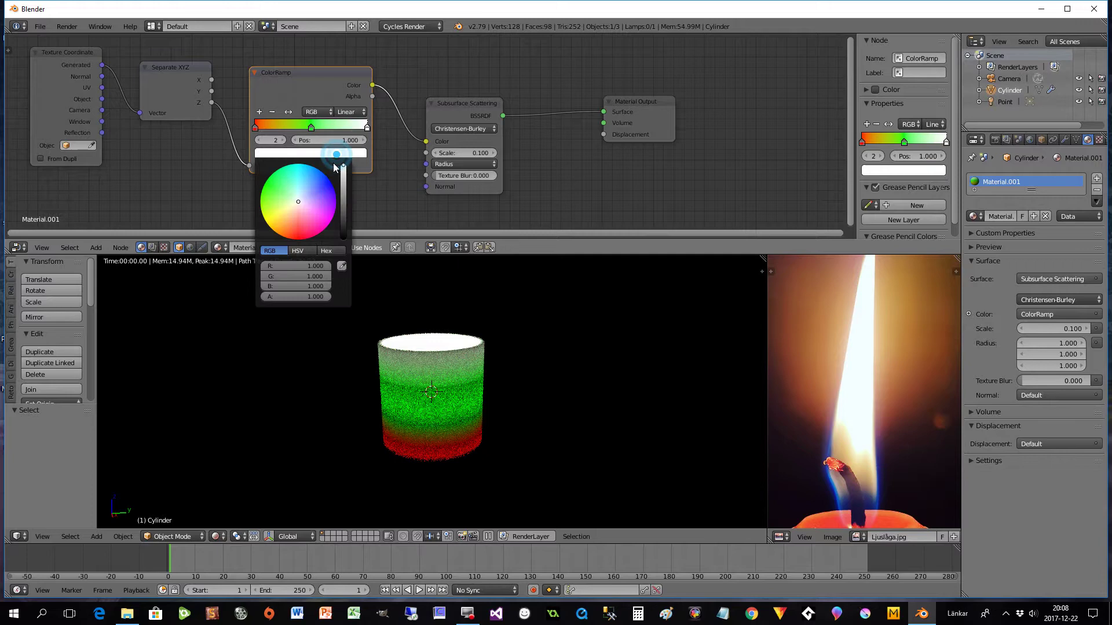
{"action": "left_click", "coordinate": [307, 200]}
{"action": "left_click", "coordinate": [335, 191]}
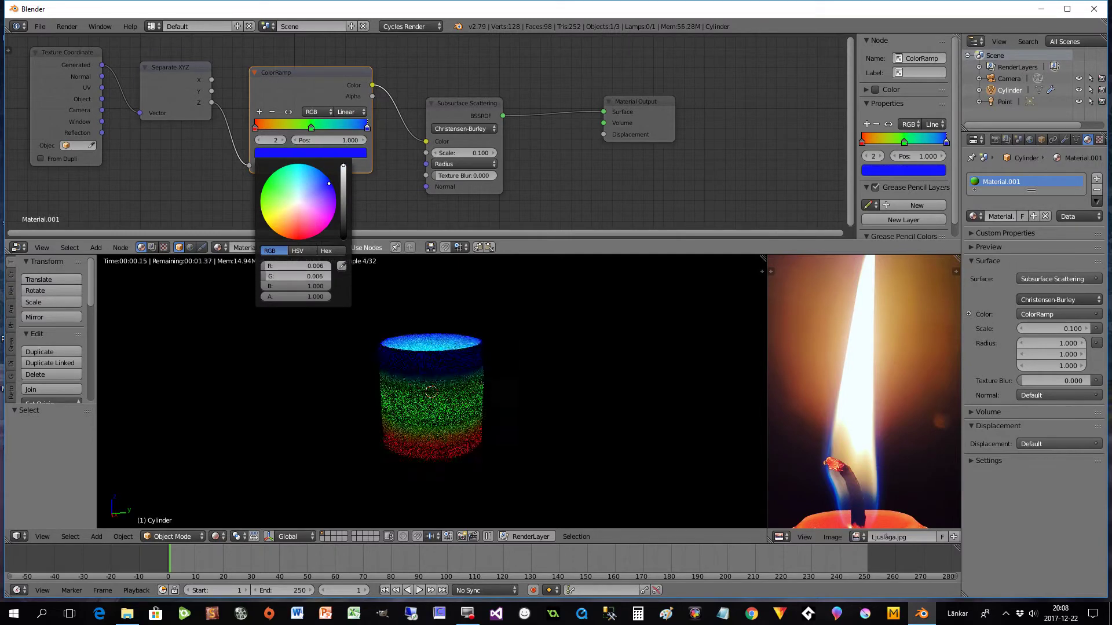
{"action": "left_click", "coordinate": [348, 113]}
{"action": "left_click", "coordinate": [348, 101]}
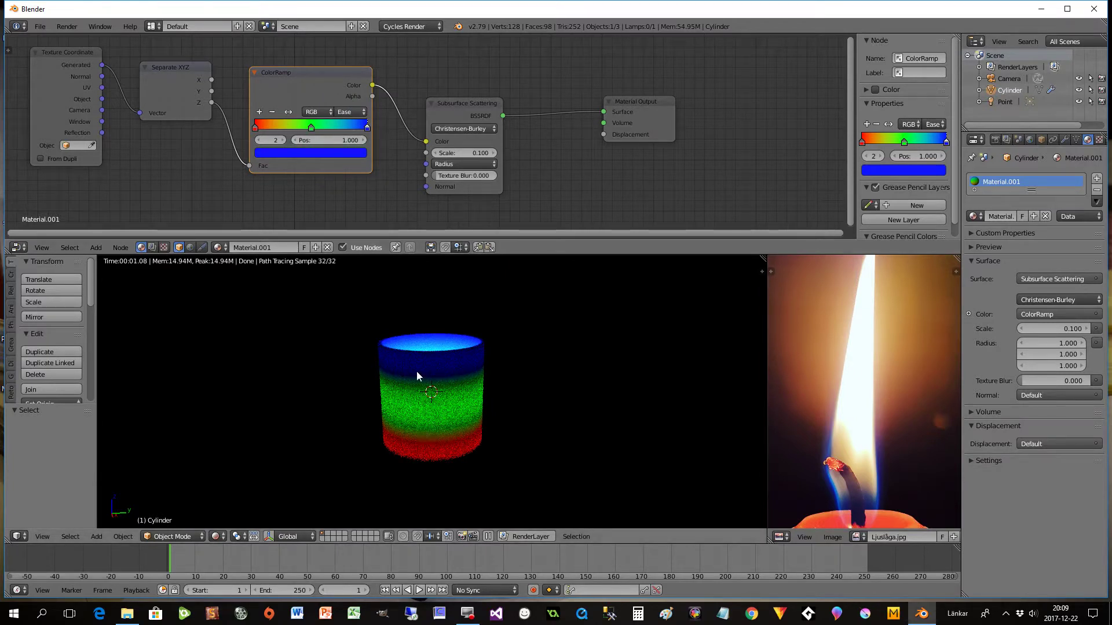
Step: Move the Subsurface Scattering node away from the ColorRamp and set its first (red) radius value to 0
{"action": "left_click_drag", "start_coordinate": [471, 114], "coordinate": [511, 89]}
{"action": "left_click", "coordinate": [502, 139]}
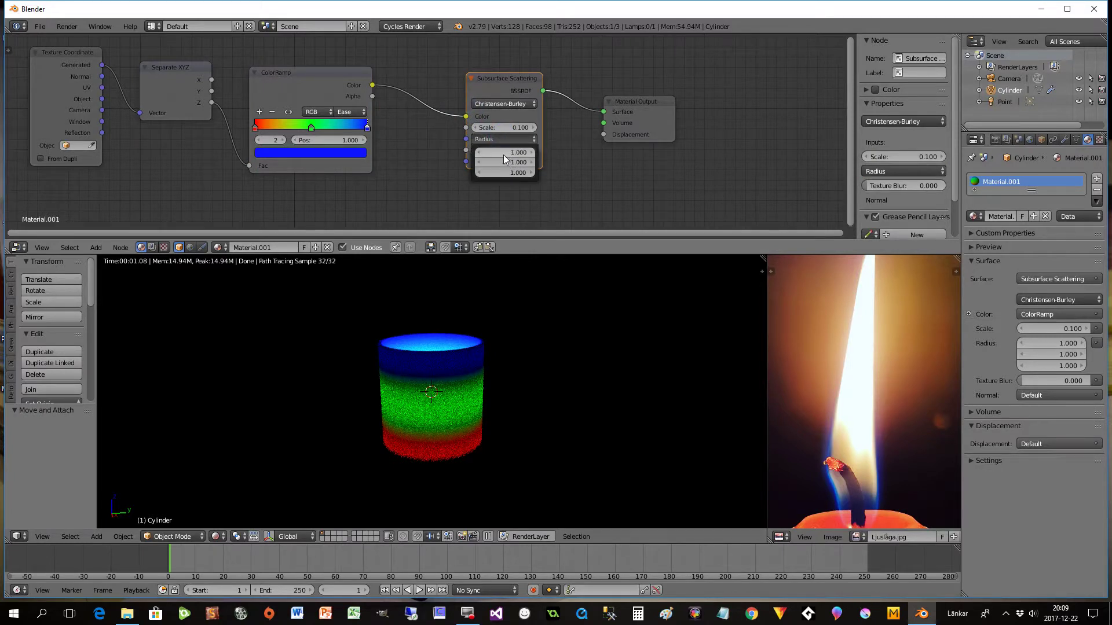
{"action": "left_click", "coordinate": [503, 154]}
{"action": "type", "text": "0"}
{"action": "key", "text": "Return"}
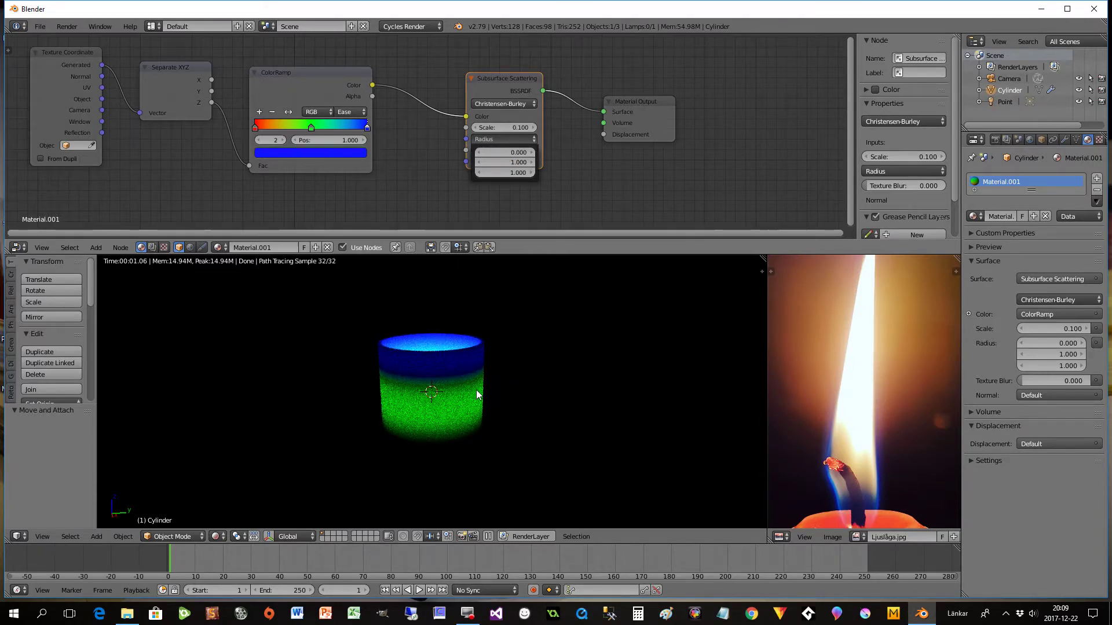
Step: Set the Subsurface Scattering node's second (green) and third (blue) radius values to 0
{"action": "left_click", "coordinate": [507, 163]}
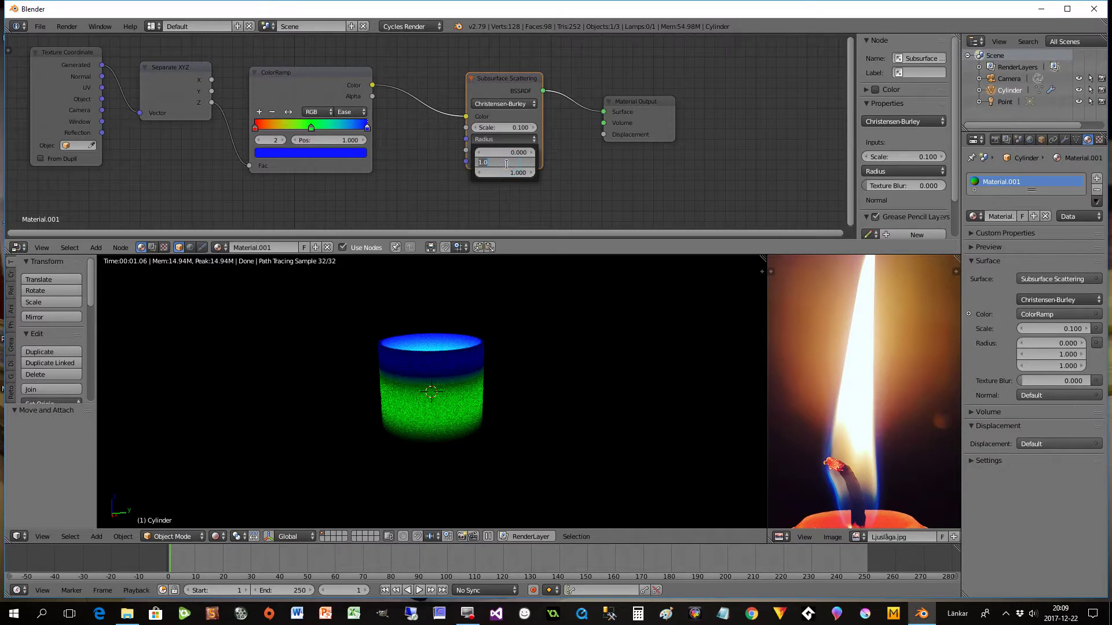
{"action": "type", "text": "0"}
{"action": "key", "text": "Return"}
{"action": "left_click", "coordinate": [511, 169]}
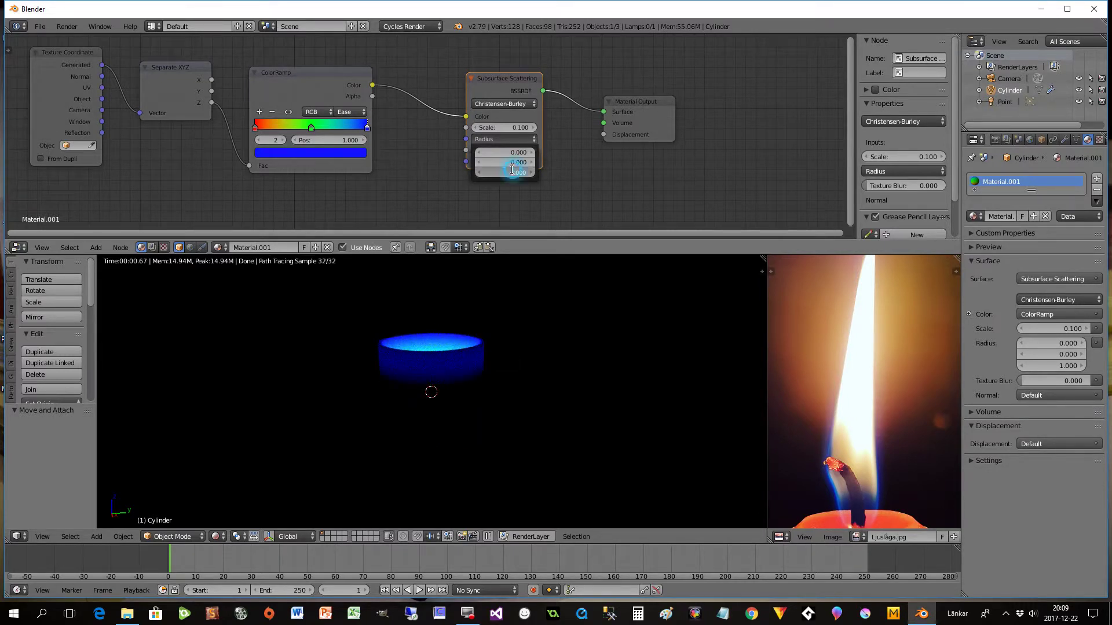
{"action": "type", "text": "0"}
{"action": "key", "text": "Return"}
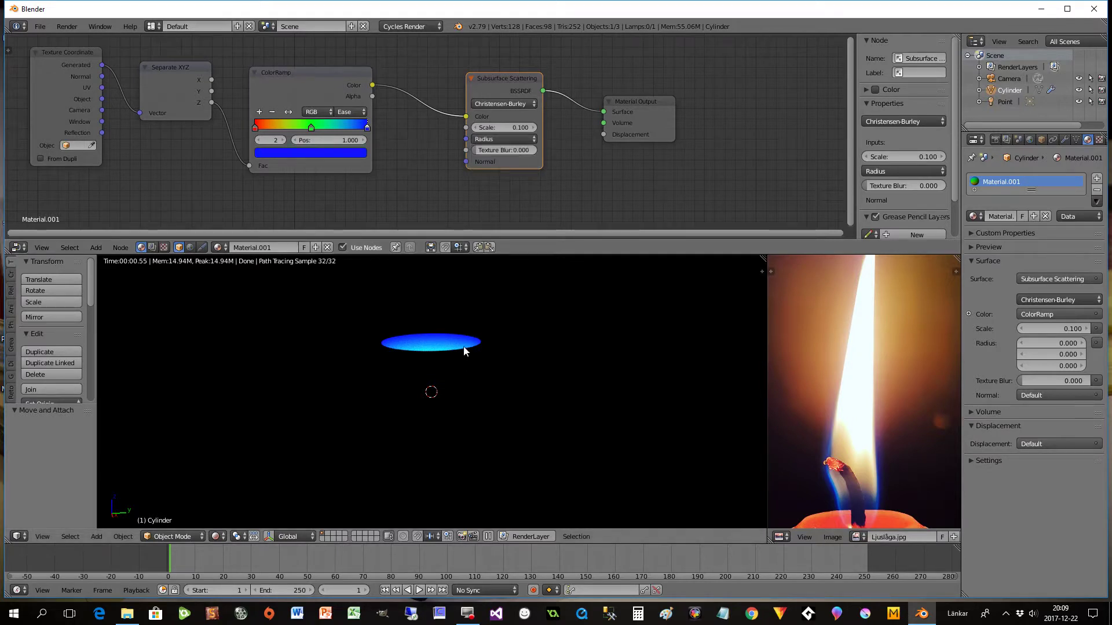
Step: Set the Subsurface Scattering node's scale to 1
{"action": "left_click_drag", "start_coordinate": [486, 126], "coordinate": [502, 131]}
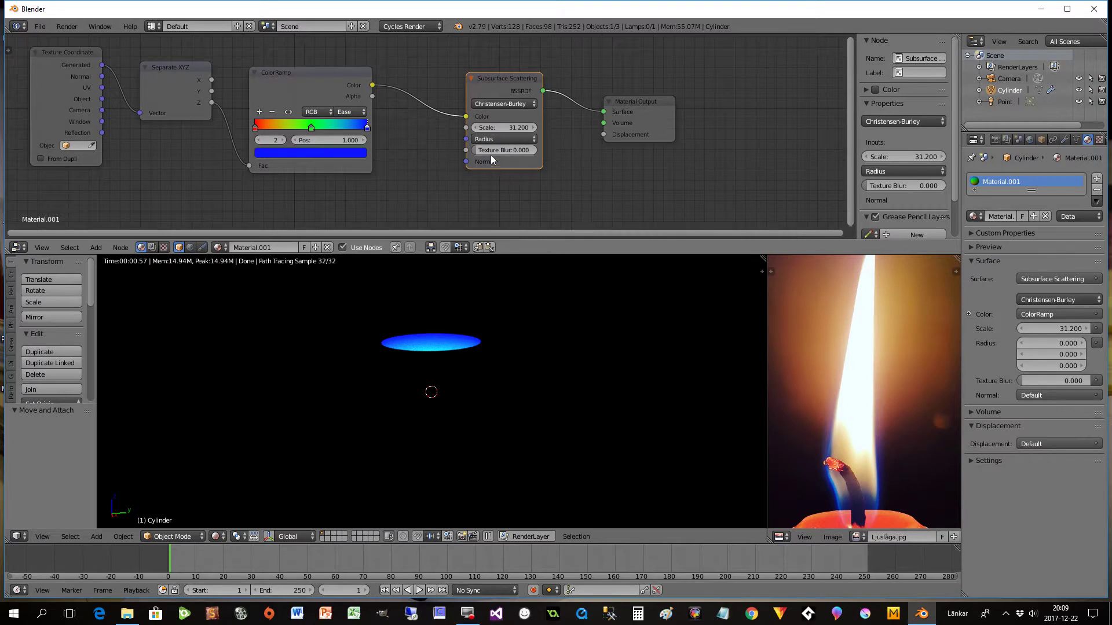
{"action": "left_click", "coordinate": [476, 140]}
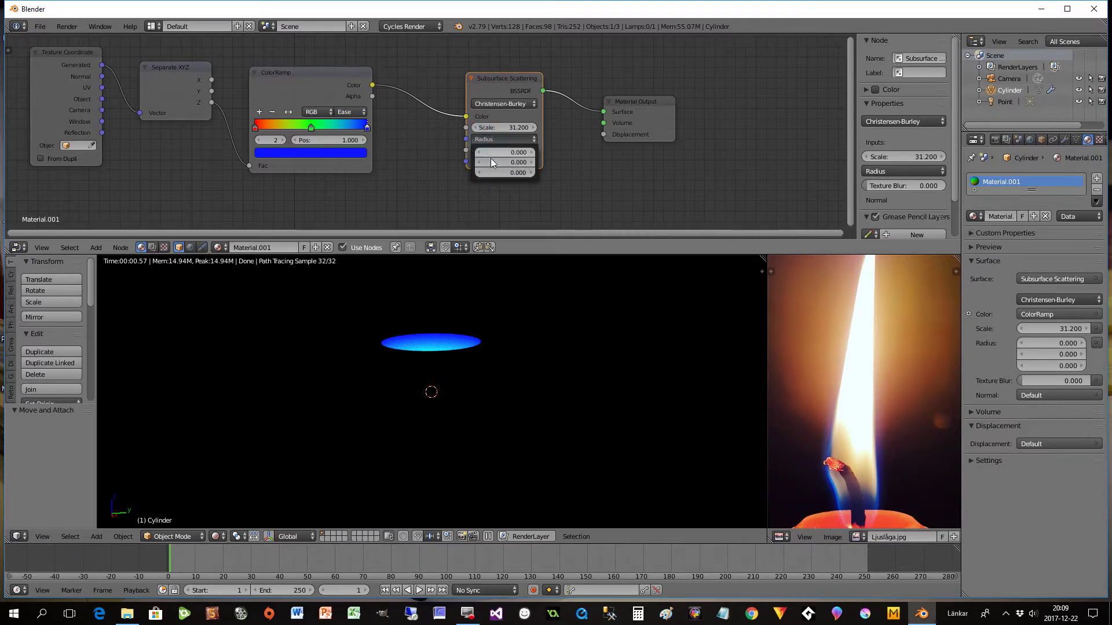
{"action": "left_click", "coordinate": [495, 127]}
{"action": "type", "text": "1"}
{"action": "key", "text": "Return"}
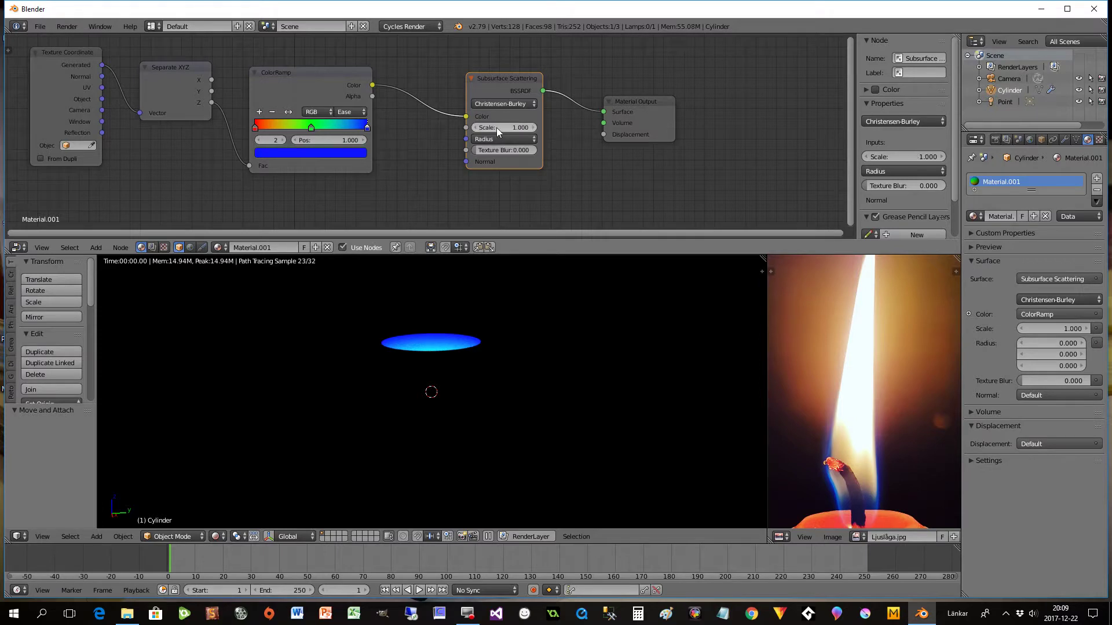
Step: Set all three radius values of the Subsurface Scattering node to 1
{"action": "left_click", "coordinate": [505, 138]}
{"action": "left_click", "coordinate": [512, 153]}
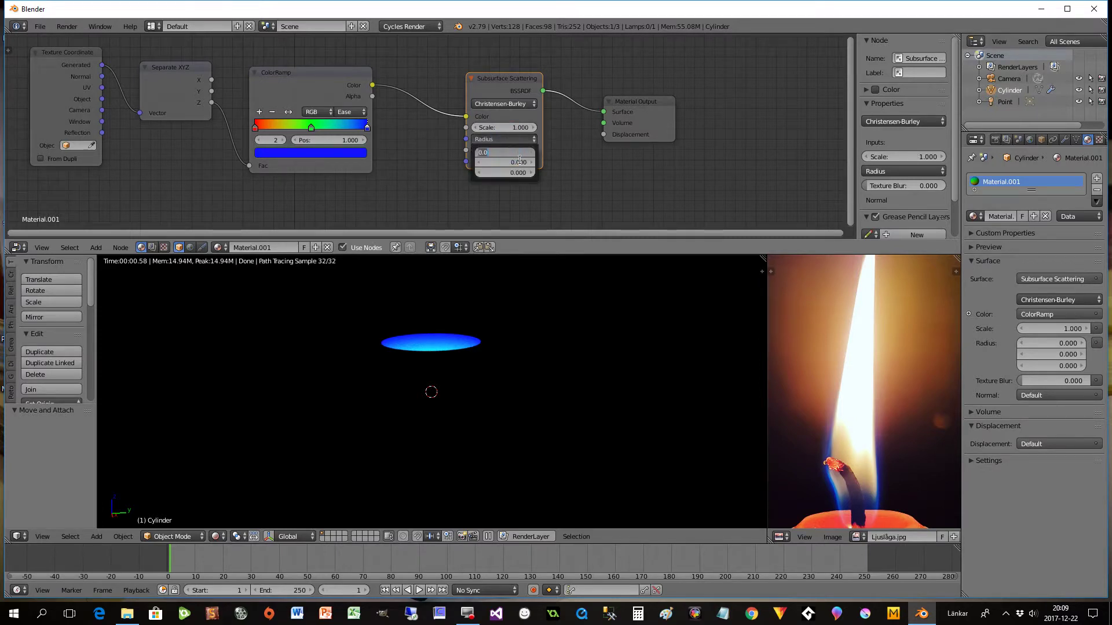
{"action": "type", "text": "1"}
{"action": "key", "text": "Tab"}
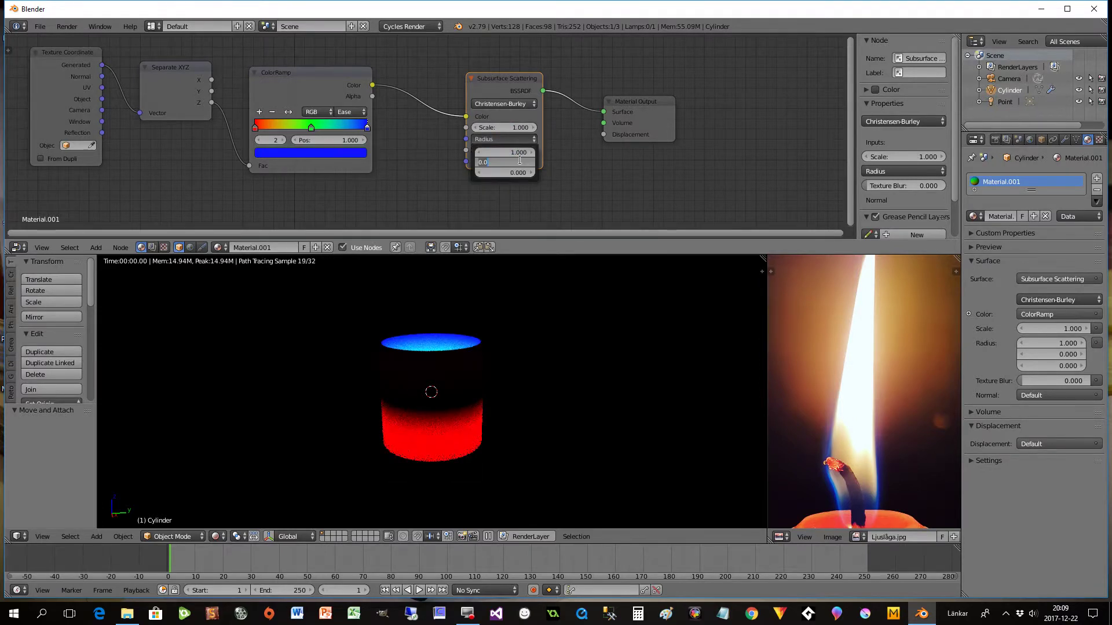
{"action": "type", "text": "1"}
{"action": "key", "text": "Tab"}
{"action": "type", "text": "1"}
{"action": "key", "text": "Return"}
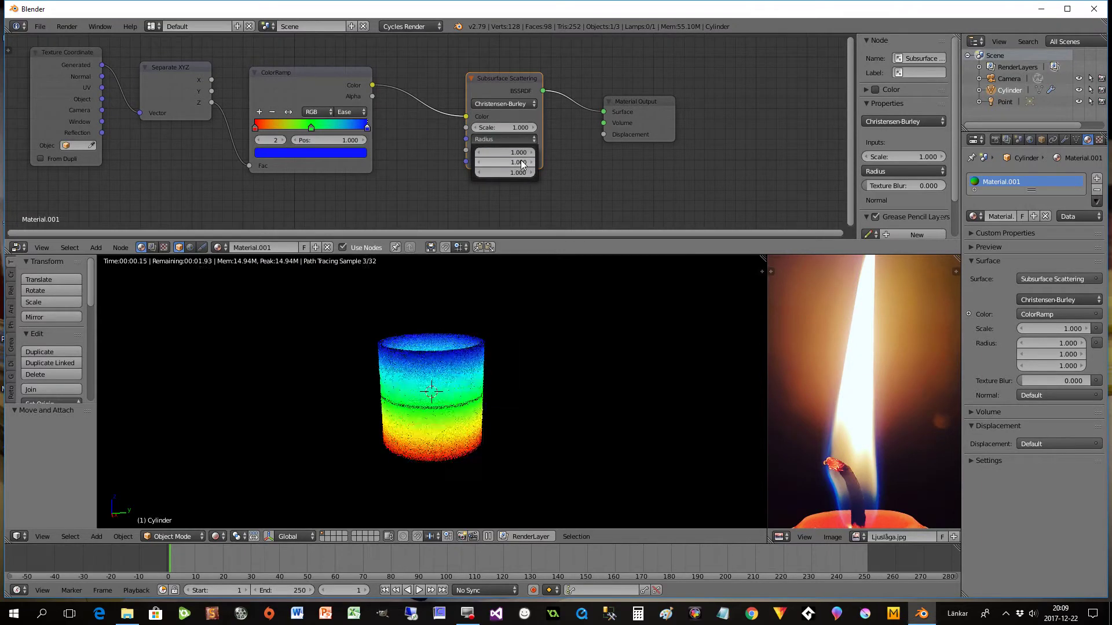
Step: Move the Subsurface Scattering and Material Output nodes farther away from the ColorRamp
{"action": "left_click_drag", "start_coordinate": [501, 80], "coordinate": [532, 83]}
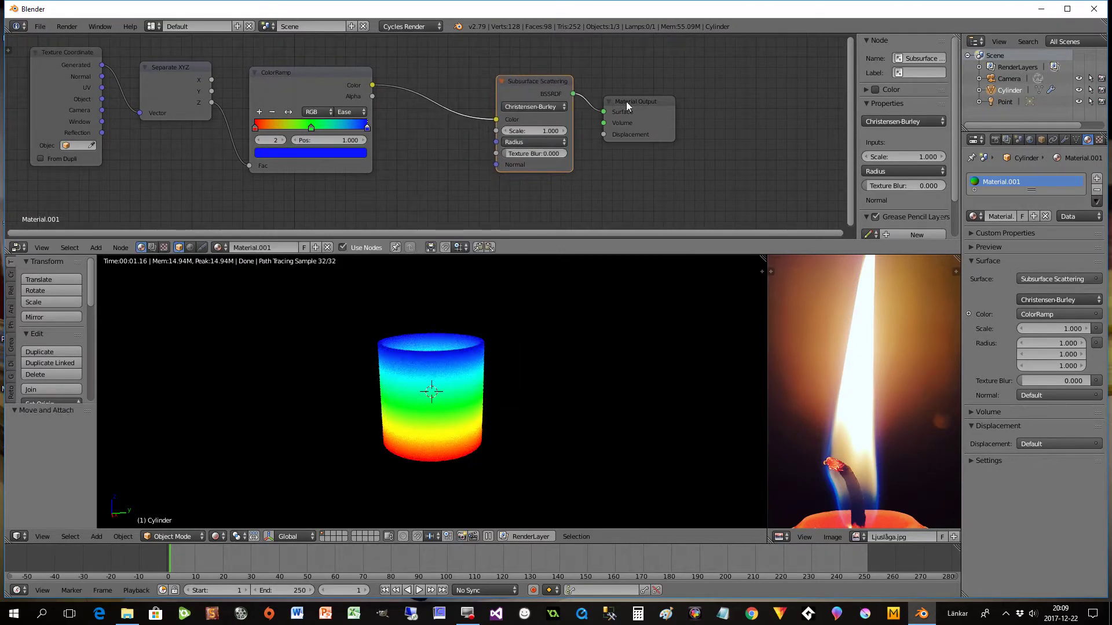
{"action": "left_click_drag", "start_coordinate": [626, 109], "coordinate": [659, 105]}
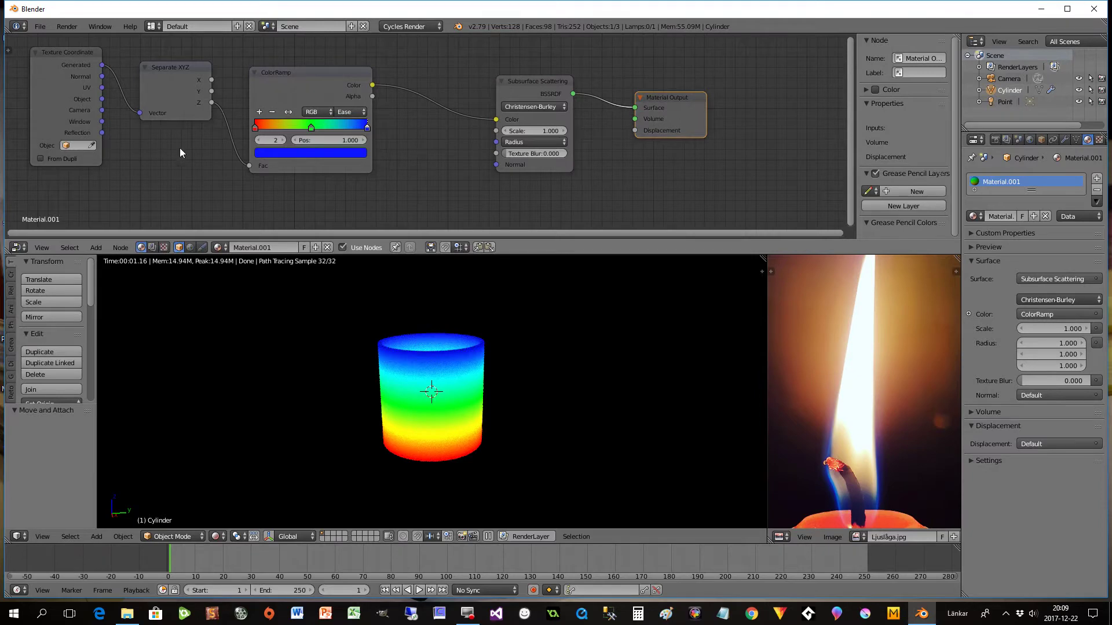
Step: Delete the Separate XYZ, ColorRamp and Texture Coordinate nodes, and move the Subsurface Scattering node into the freed space
{"action": "left_click", "coordinate": [165, 95]}
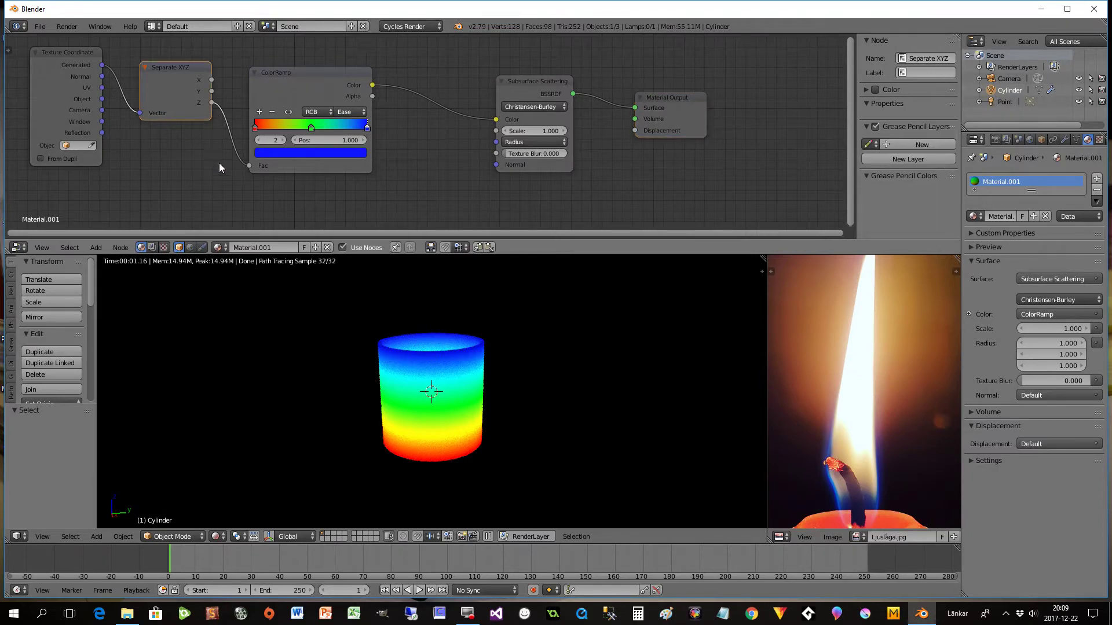
{"action": "key", "text": "x"}
{"action": "left_click", "coordinate": [277, 80]}
{"action": "key", "text": "x"}
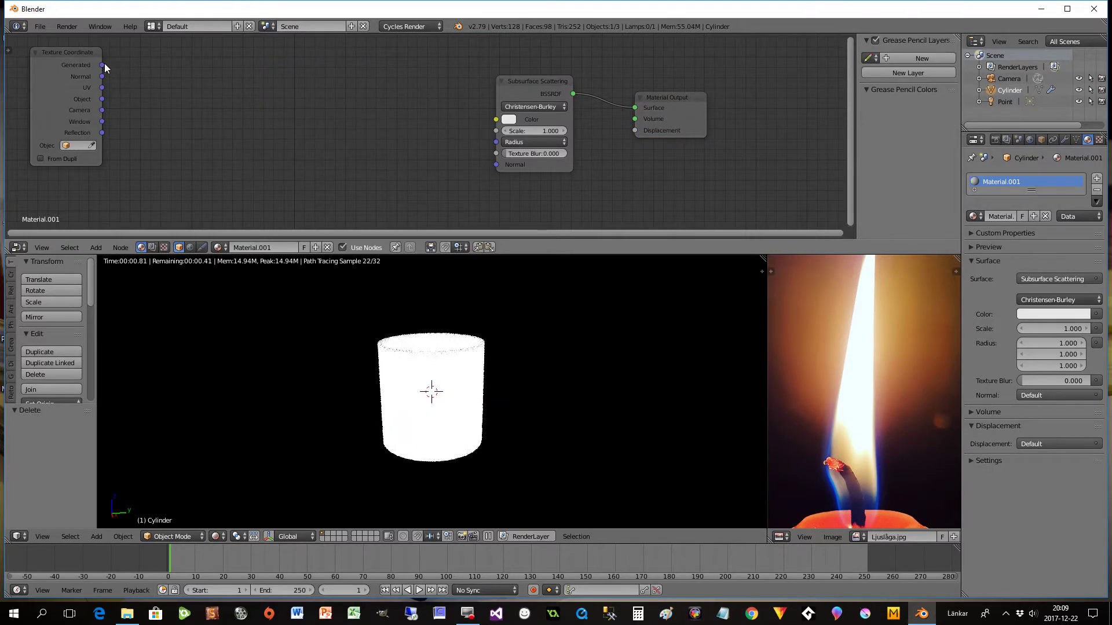
{"action": "left_click_drag", "start_coordinate": [103, 65], "coordinate": [384, 75]}
{"action": "left_click_drag", "start_coordinate": [353, 110], "coordinate": [318, 123]}
{"action": "left_click", "coordinate": [66, 52]}
{"action": "key", "text": "x"}
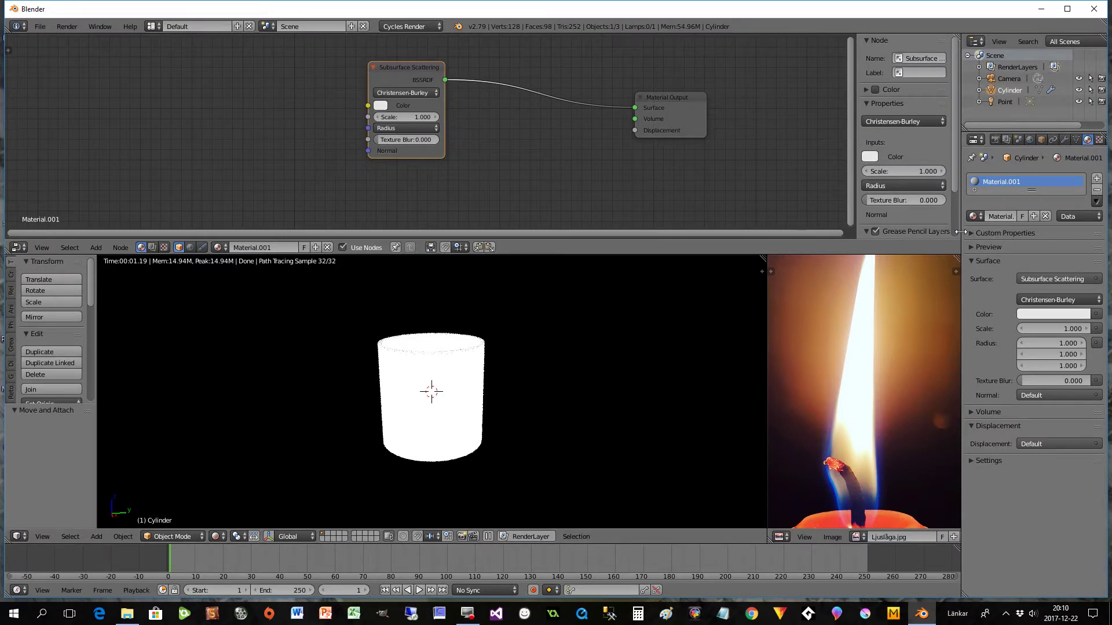
Step: Widen the material properties area and rename the cylinder's material to Candle
{"action": "left_click_drag", "start_coordinate": [960, 232], "coordinate": [927, 232]}
{"action": "left_click", "coordinate": [992, 218]}
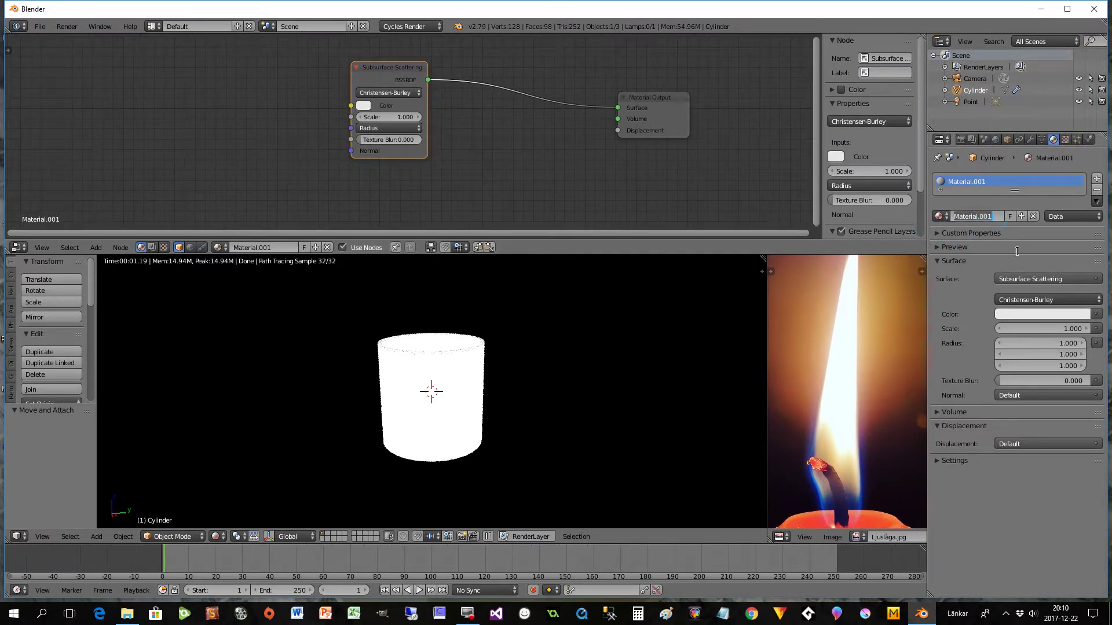
{"action": "type", "text": "Candle"}
{"action": "key", "text": "Return"}
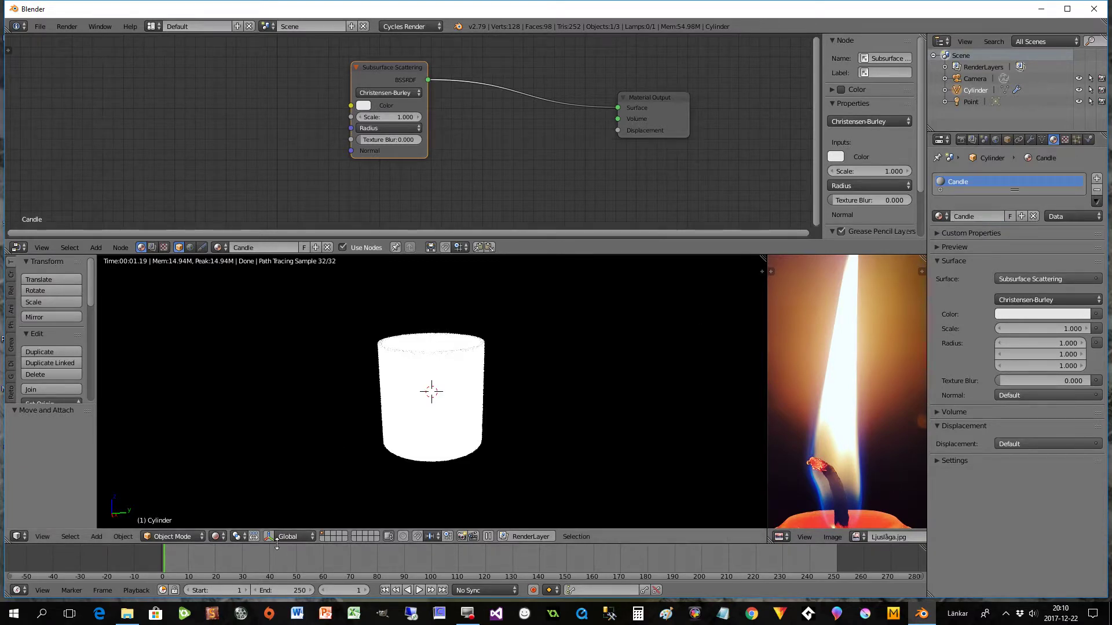
Step: Switch the viewport to Solid shading and remove the Solidify modifier from the cylinder
{"action": "left_click", "coordinate": [216, 536]}
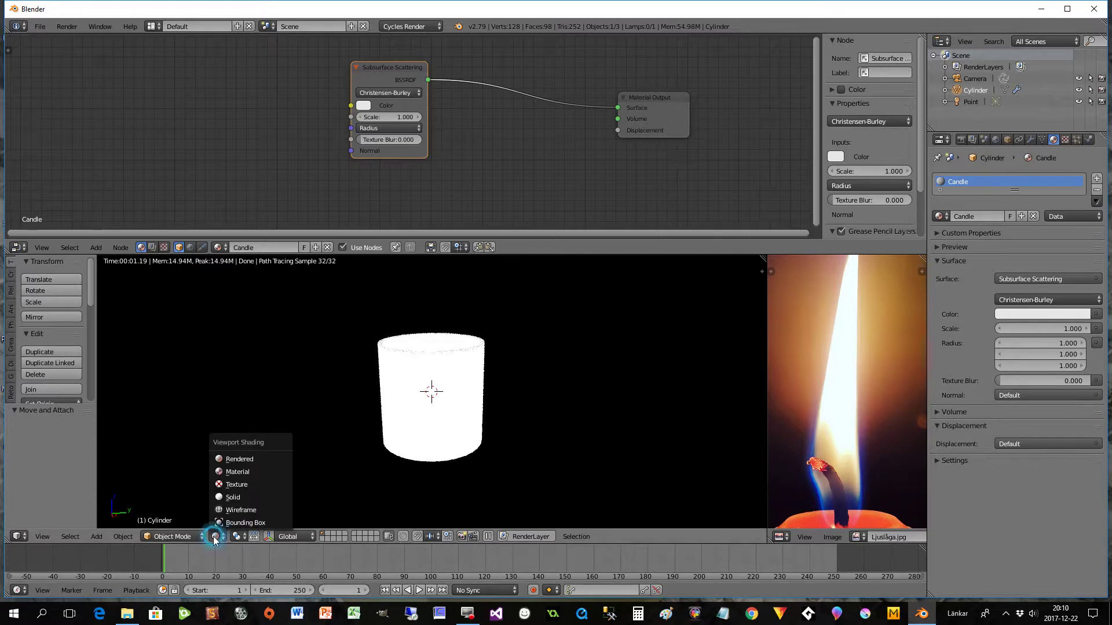
{"action": "left_click", "coordinate": [231, 498]}
{"action": "middle_click_drag", "start_coordinate": [469, 413], "coordinate": [461, 434]}
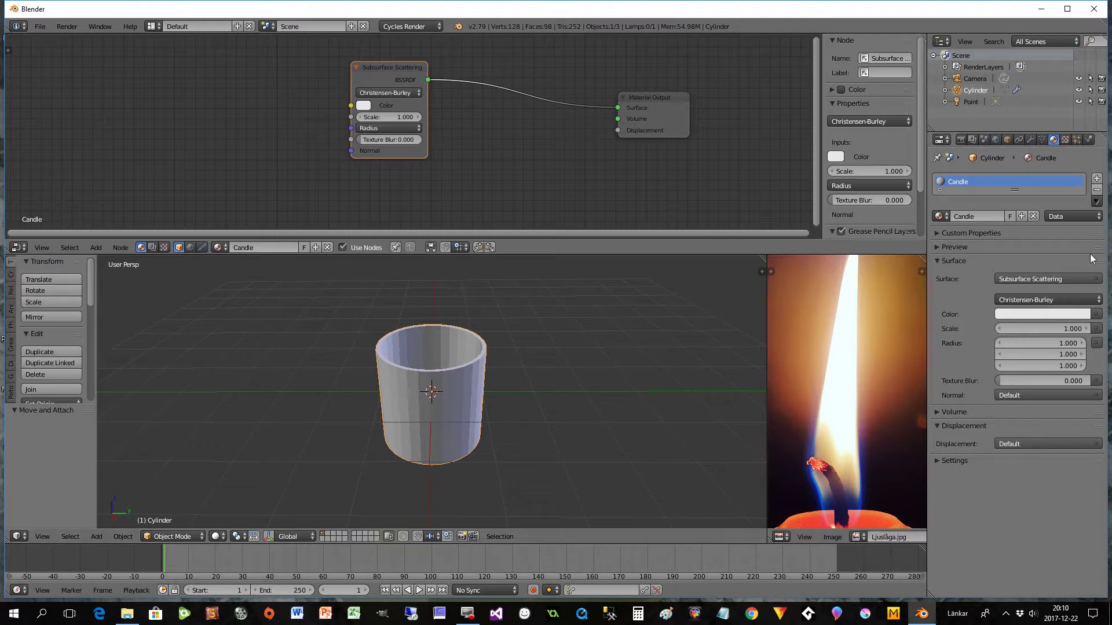
{"action": "left_click", "coordinate": [1030, 141]}
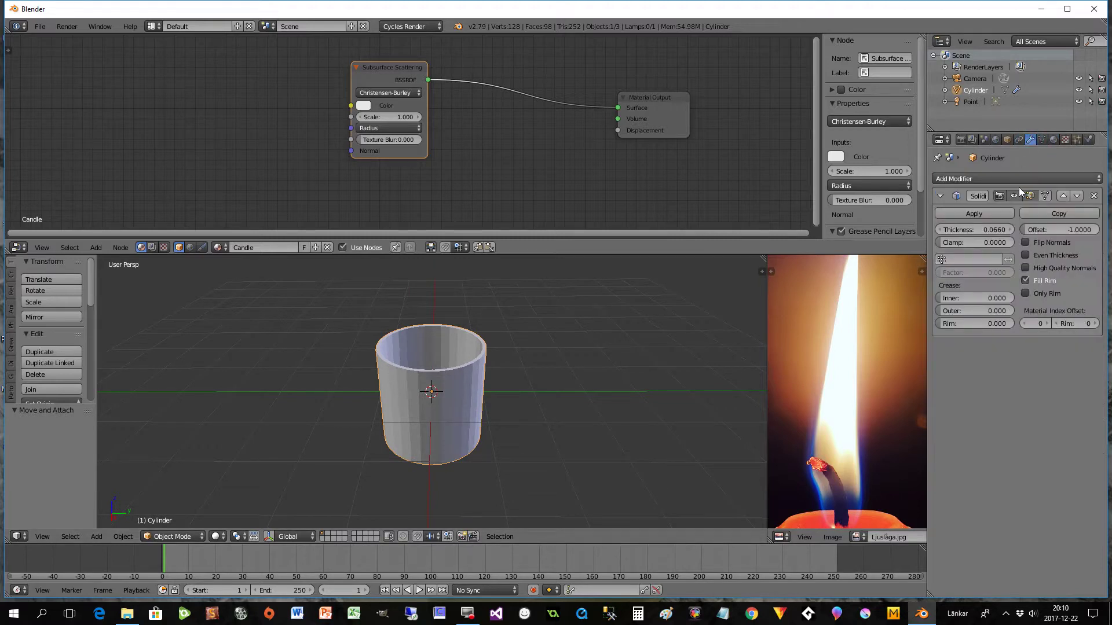
{"action": "left_click", "coordinate": [1094, 196]}
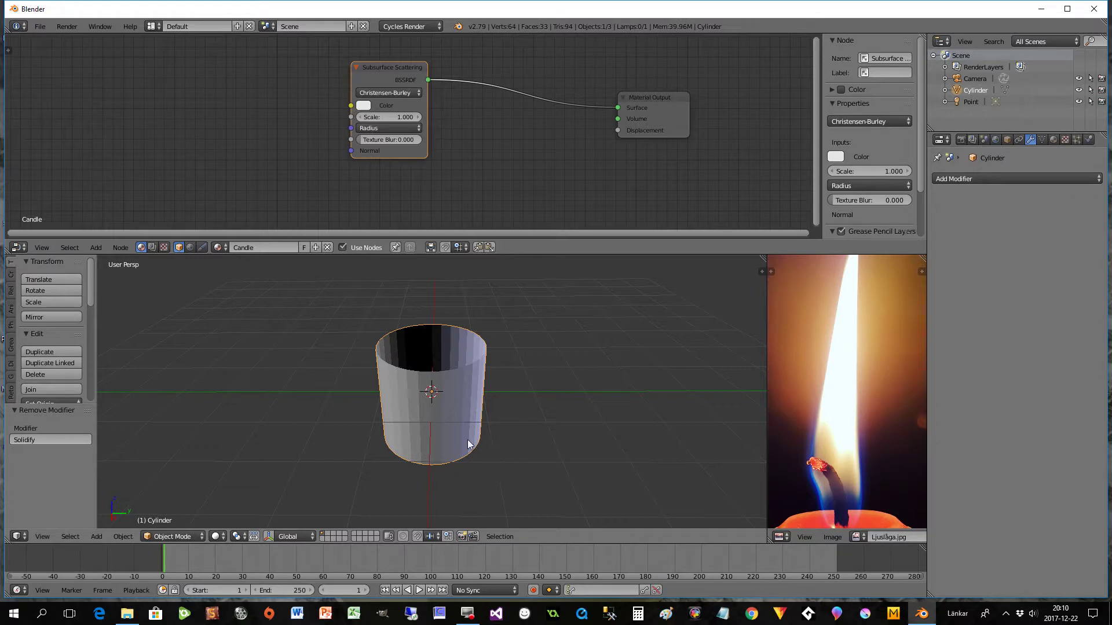
Step: Enter Edit Mode on the cylinder and select the edge loop around its open upper rim in edge select mode
{"action": "key", "text": "Tab"}
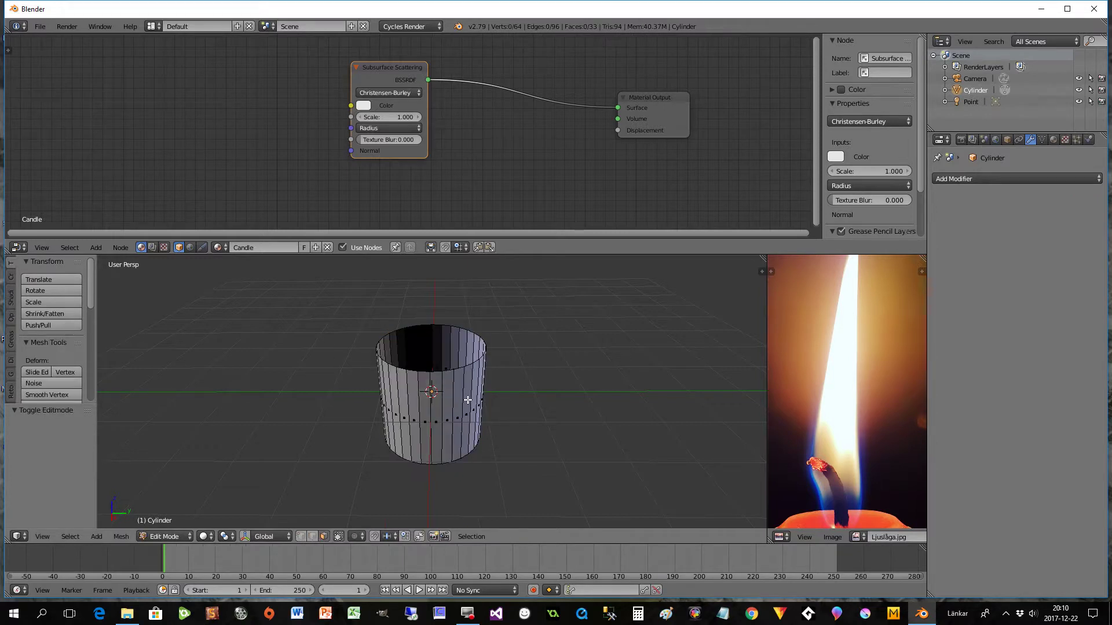
{"action": "middle_click_drag", "start_coordinate": [466, 405], "coordinate": [468, 424]}
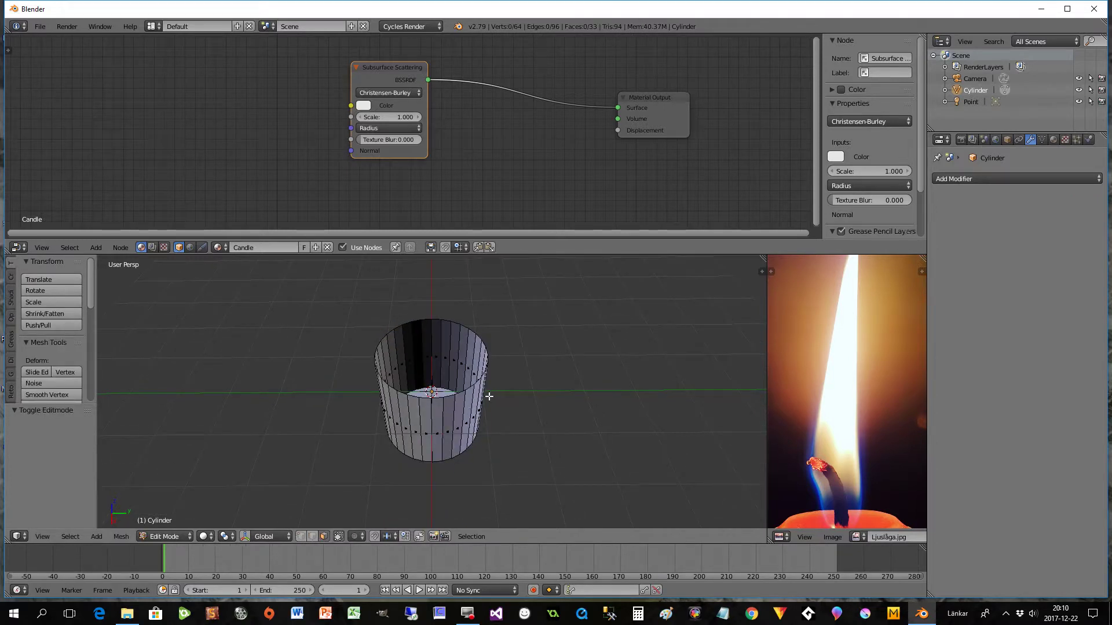
{"action": "left_click", "coordinate": [312, 537]}
{"action": "right_click", "coordinate": [466, 390], "text": "alt"}
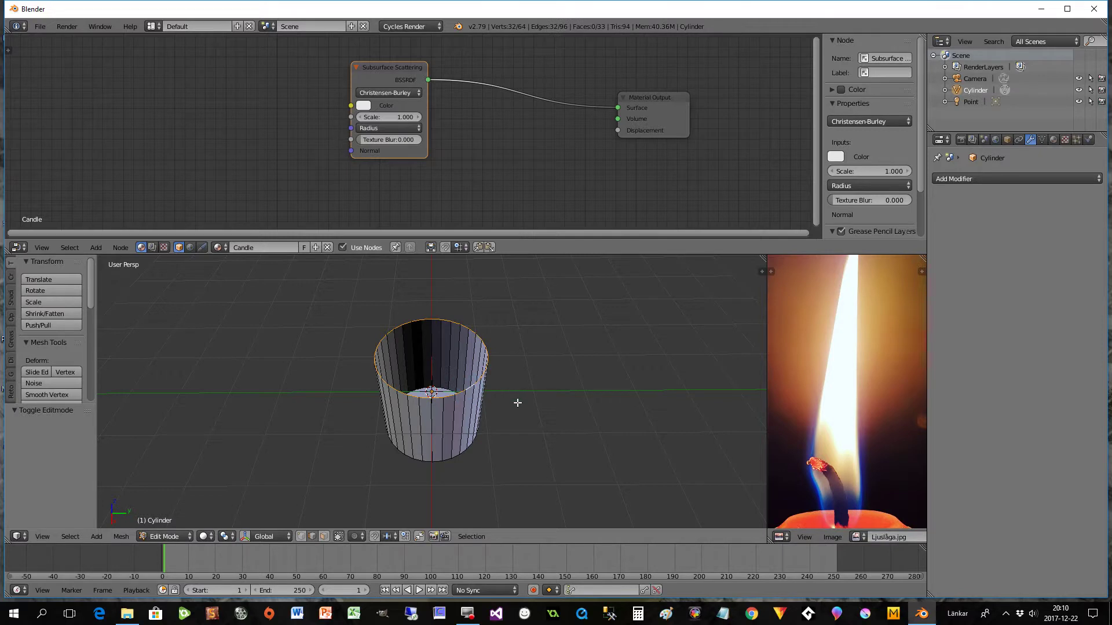
{"action": "scroll", "coordinate": [518, 402], "scroll_direction": "up", "scroll_amount": 1}
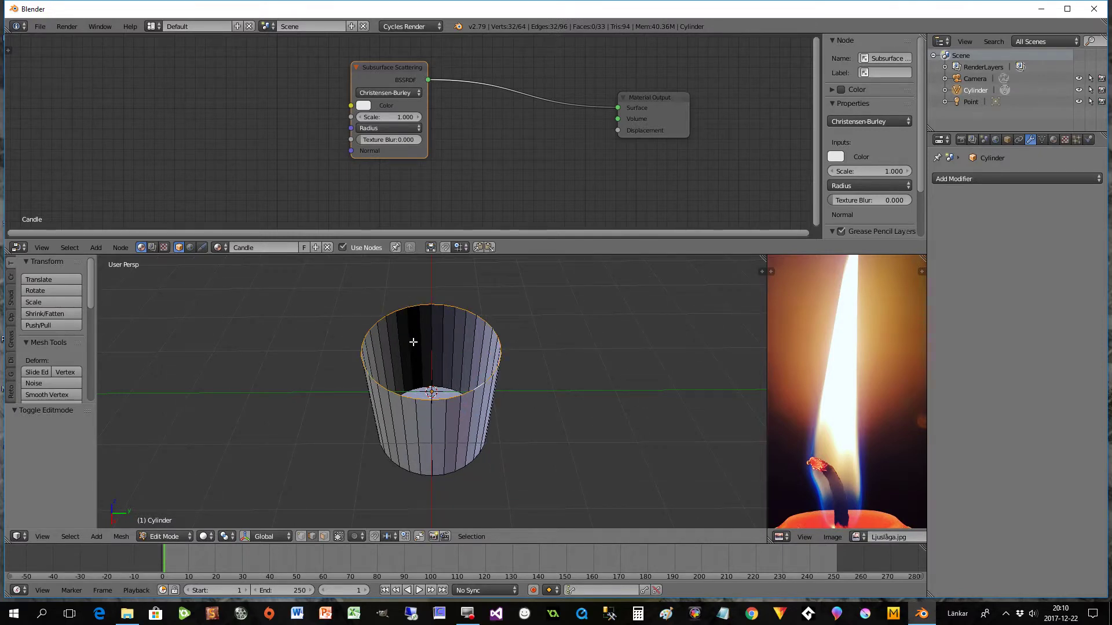
Step: Extrude the rim edge loop upward about 0.247 and scale it inward to about 0.731
{"action": "key", "text": "e"}
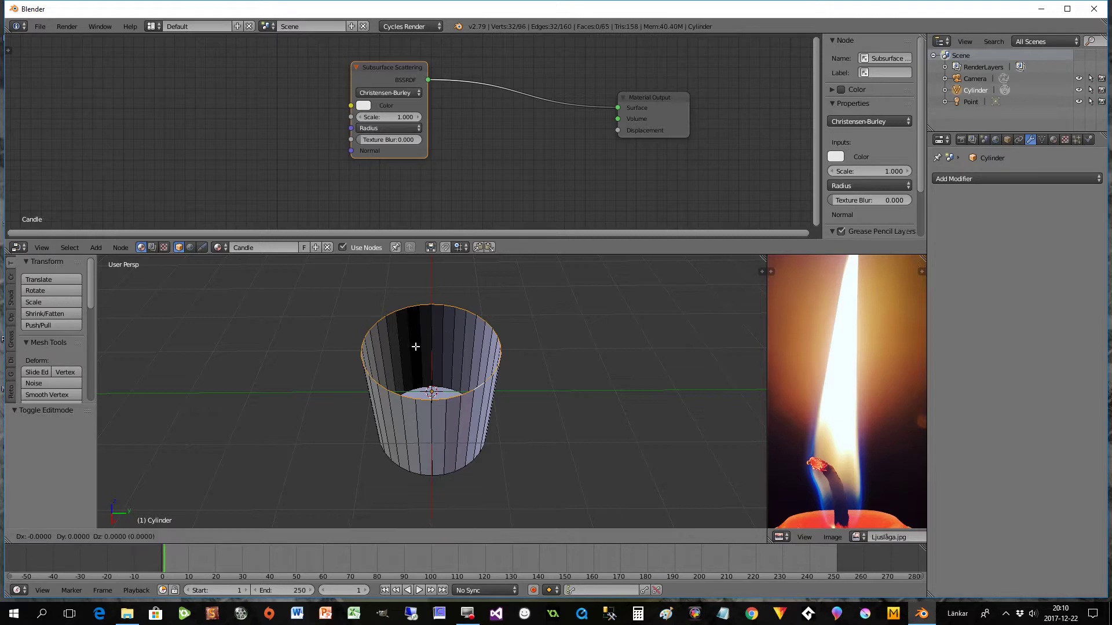
{"action": "left_click", "coordinate": [414, 332]}
{"action": "key", "text": "s"}
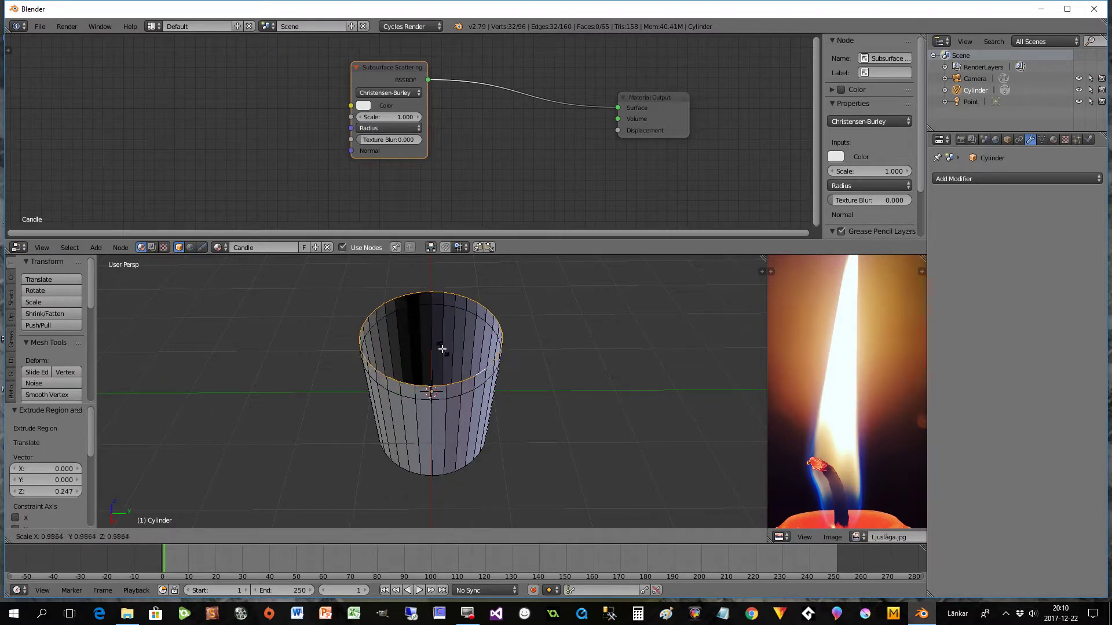
{"action": "left_click", "coordinate": [437, 353]}
Step: Lower the inner rim loop about 0.328 along Z to form a thick candle wall
{"action": "key", "text": "e"}
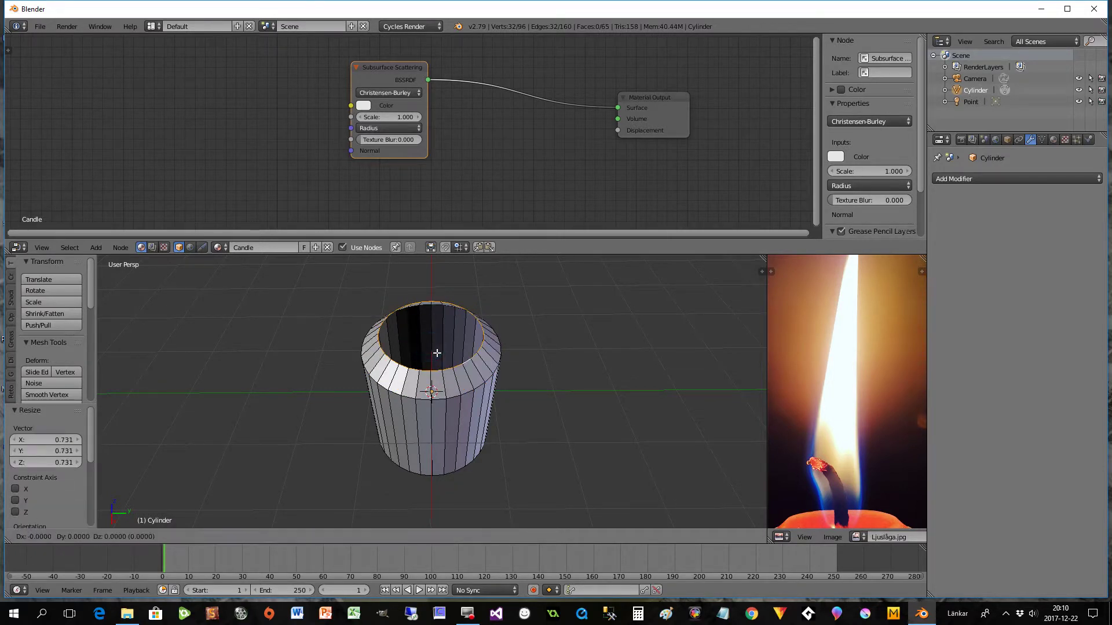
{"action": "key", "text": "z"}
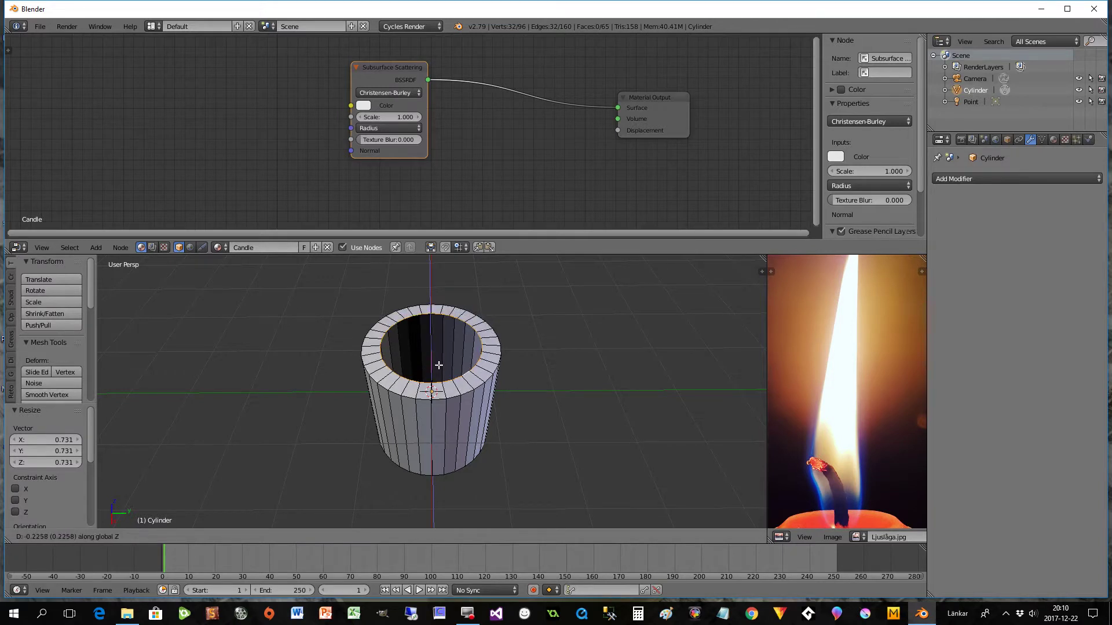
{"action": "left_click", "coordinate": [440, 370]}
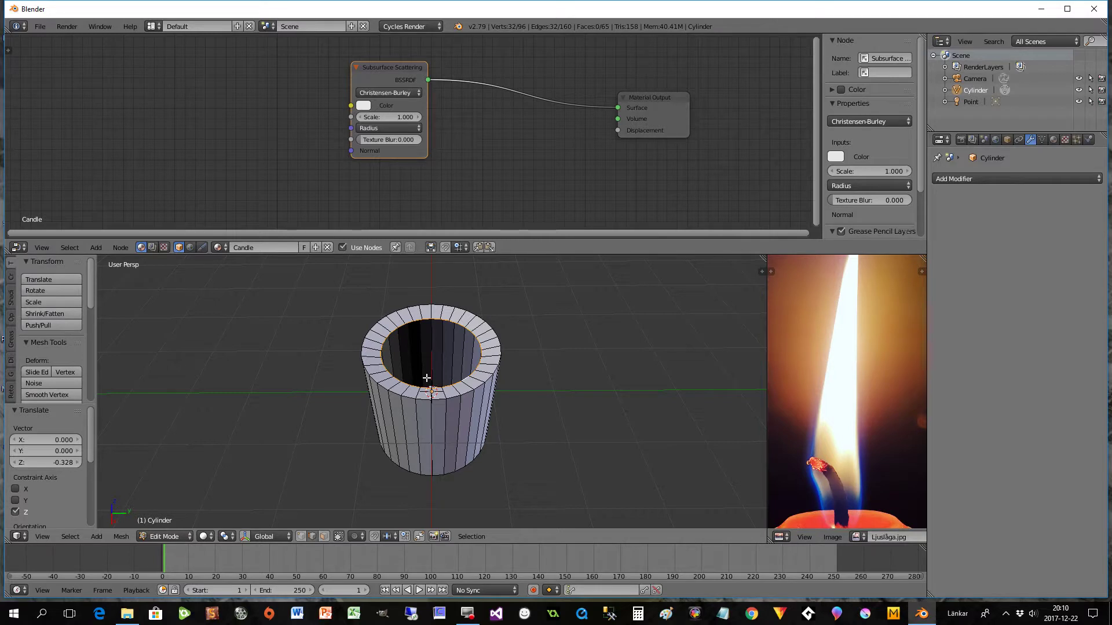
Step: Extrude the inner rim loop down about 0.177 along Z and scale it to about 0.682
{"action": "key", "text": "e"}
{"action": "key", "text": "z"}
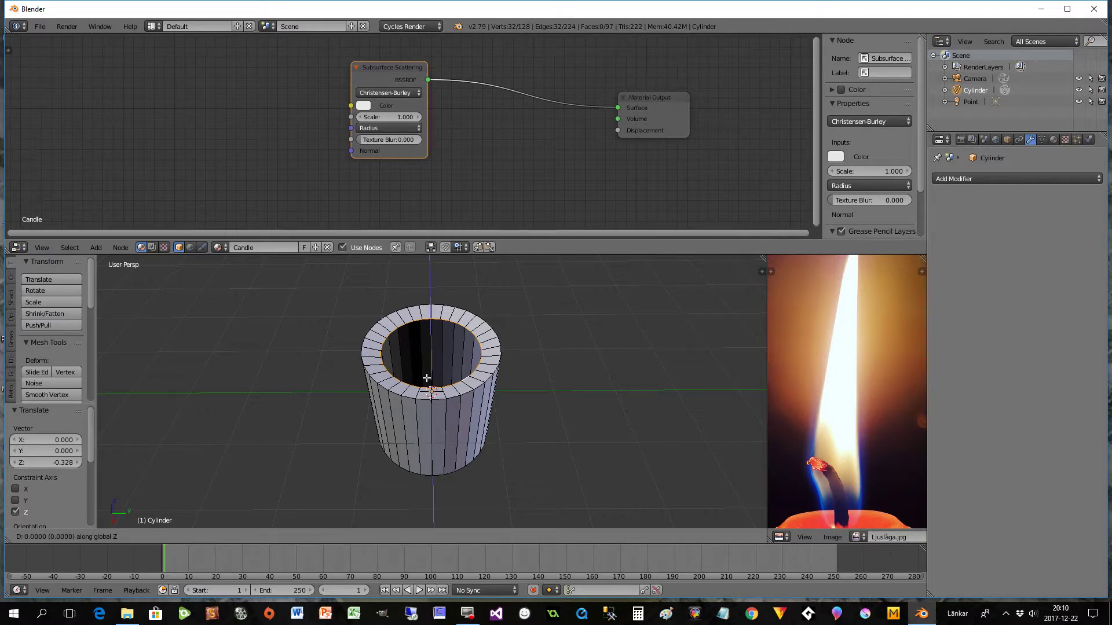
{"action": "left_click", "coordinate": [432, 373]}
{"action": "key", "text": "s"}
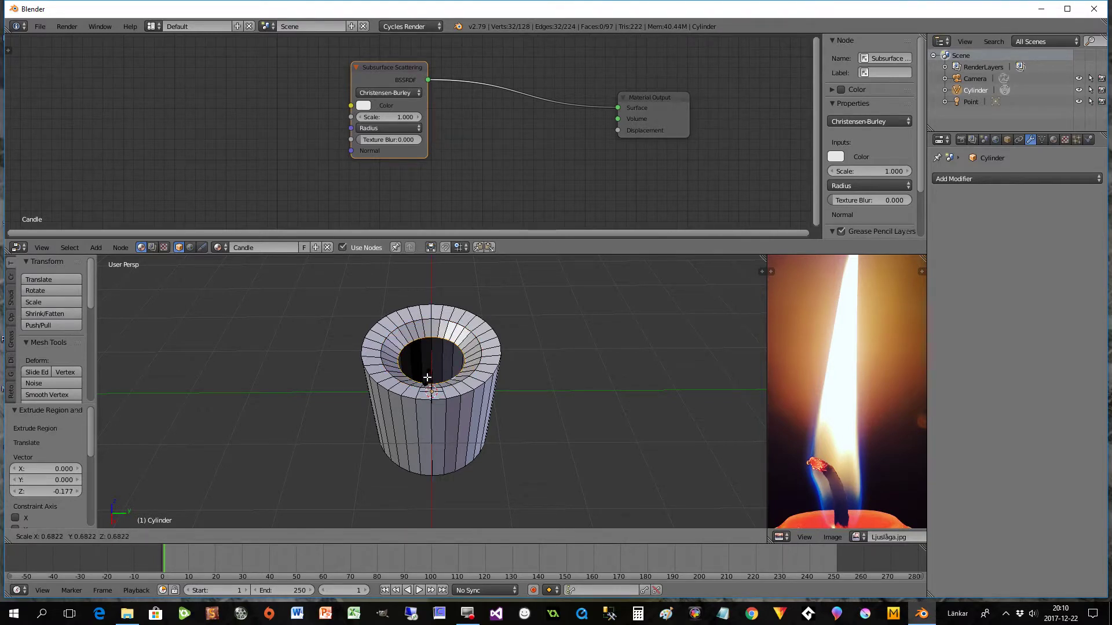
{"action": "left_click", "coordinate": [427, 377]}
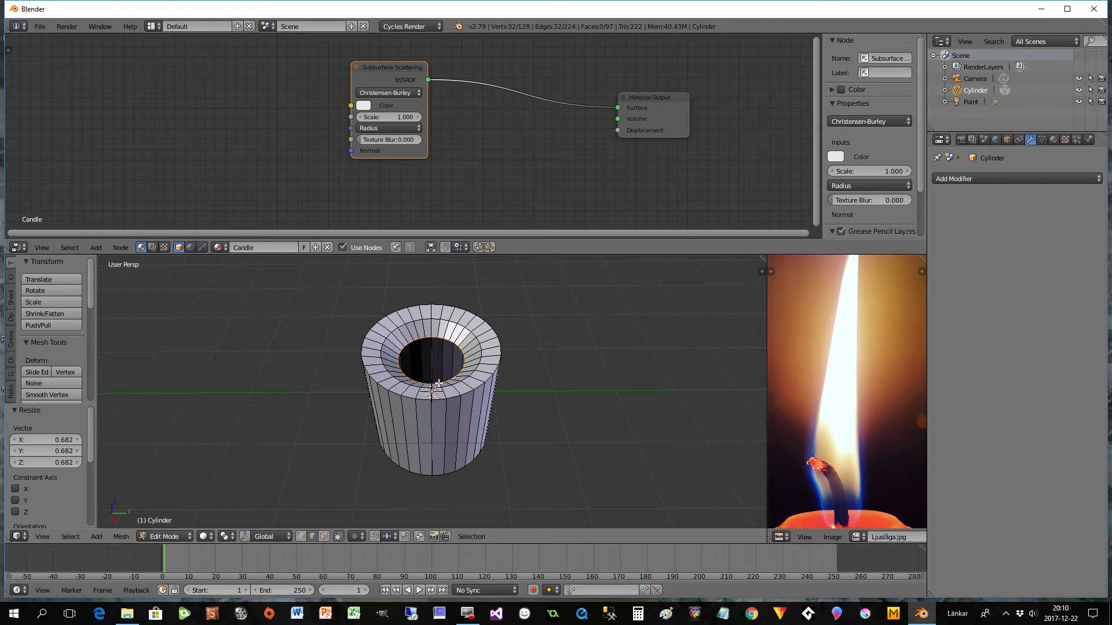
Step: Extrude the innermost loop down about 0.173 along Z and scale it to about 0.652
{"action": "key", "text": "e"}
{"action": "key", "text": "z"}
{"action": "left_click", "coordinate": [441, 392]}
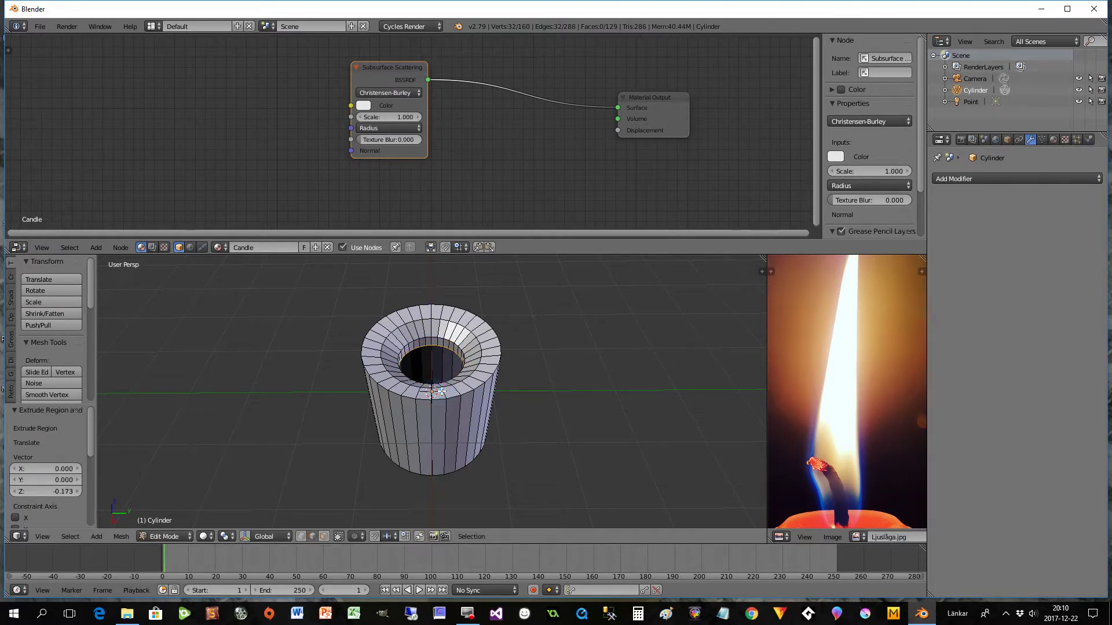
{"action": "key", "text": "s"}
{"action": "left_click", "coordinate": [438, 383]}
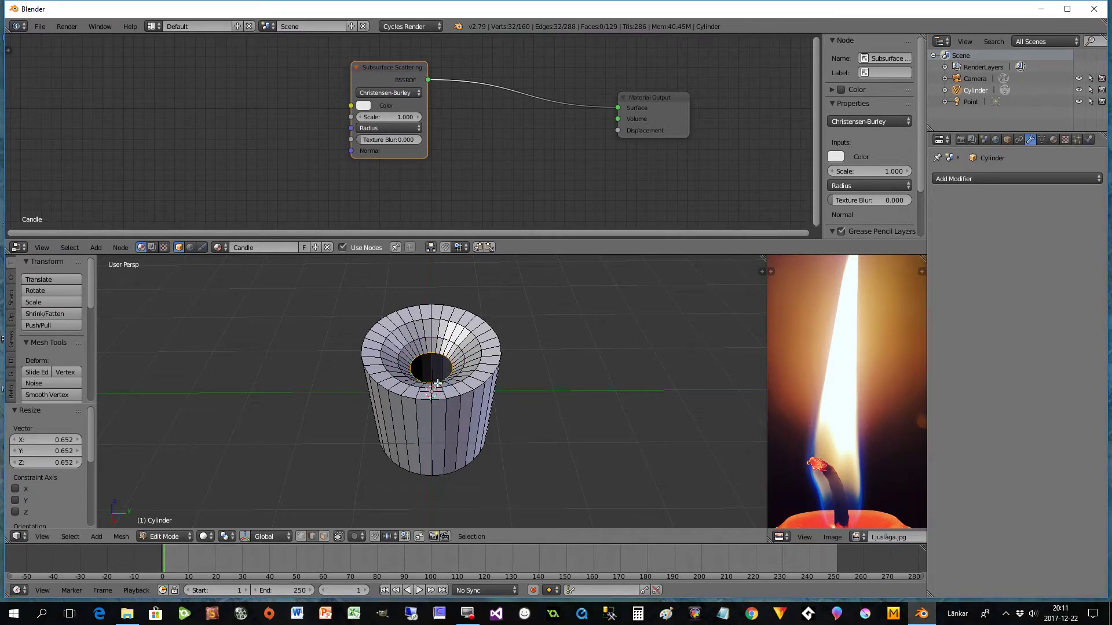
Step: Raise the innermost edge loop about 0.087 along Z
{"action": "key", "text": "g"}
{"action": "key", "text": "z"}
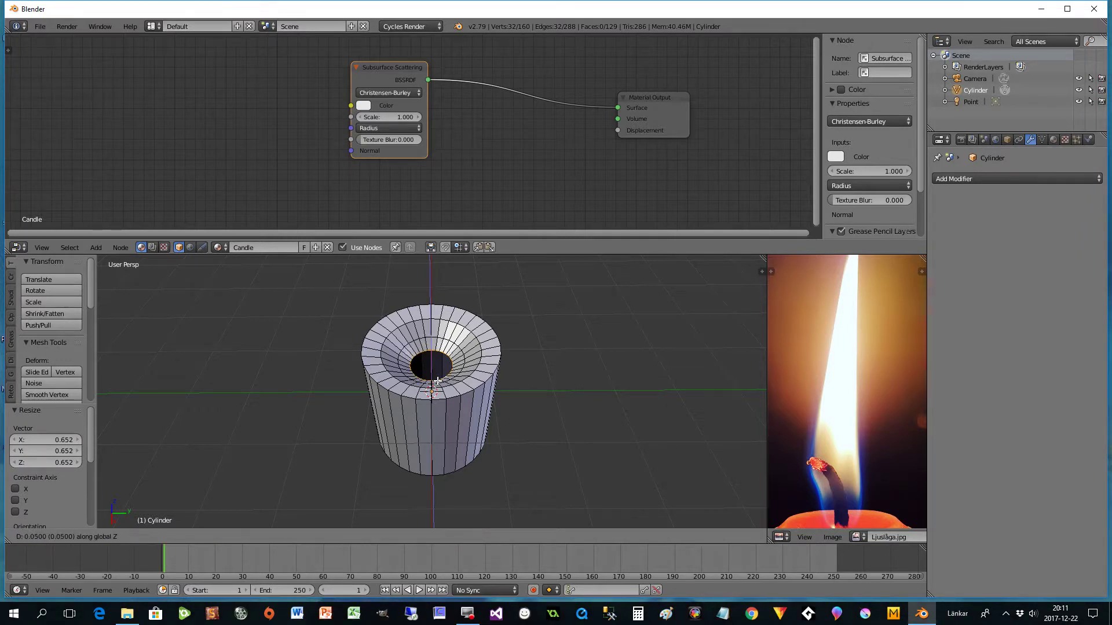
{"action": "left_click", "coordinate": [437, 380]}
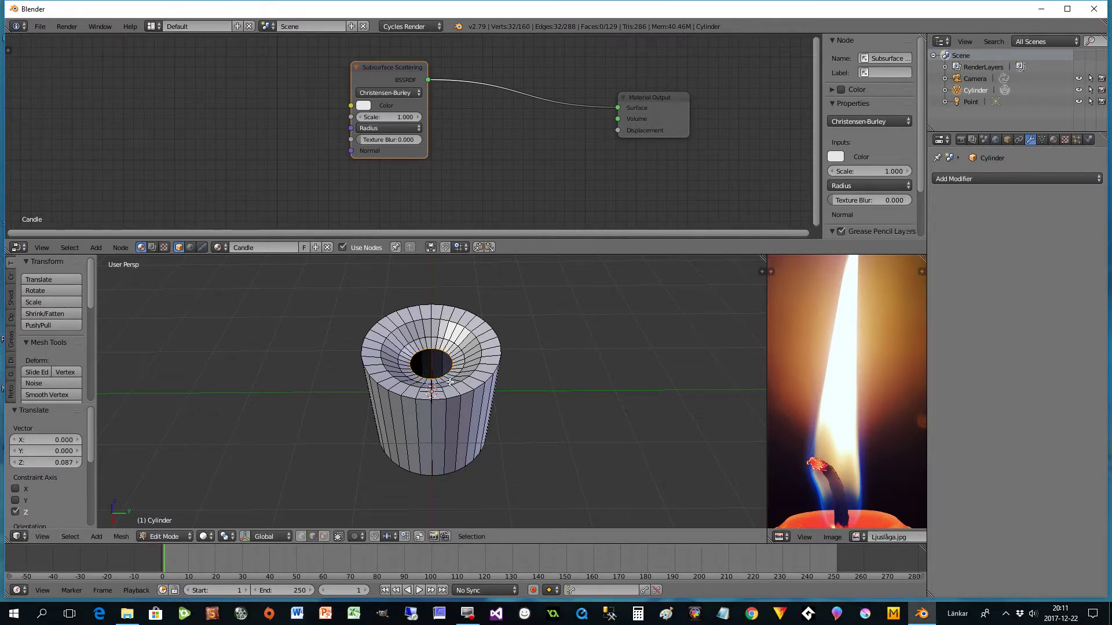
Step: Extrude the innermost edge loop up about 0.097 along Z and scale it to about 0.381
{"action": "key", "text": "e"}
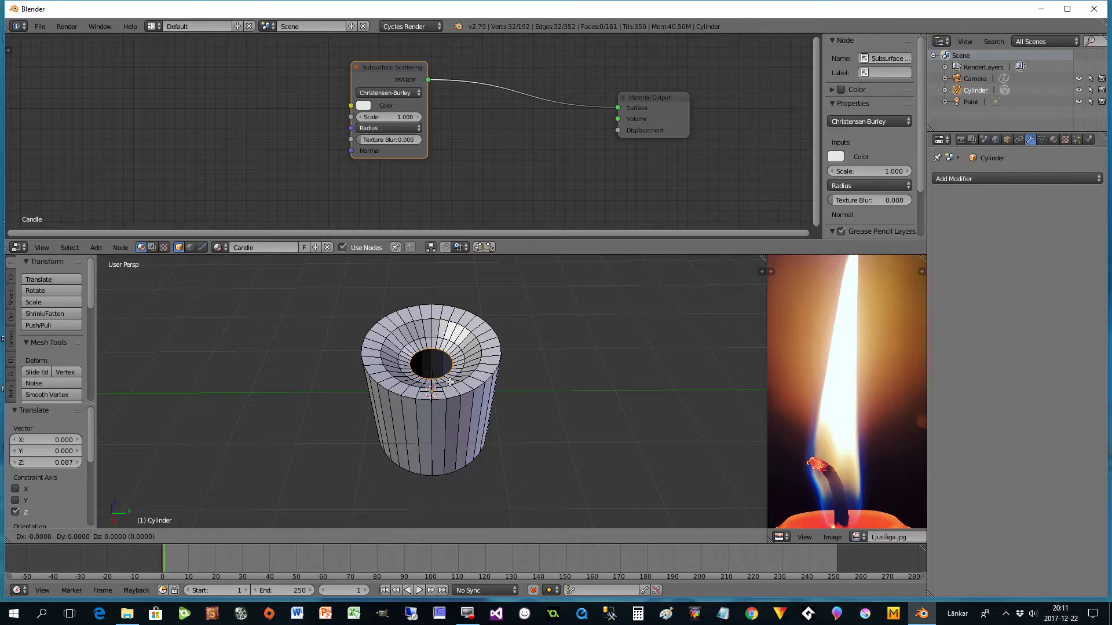
{"action": "key", "text": "z"}
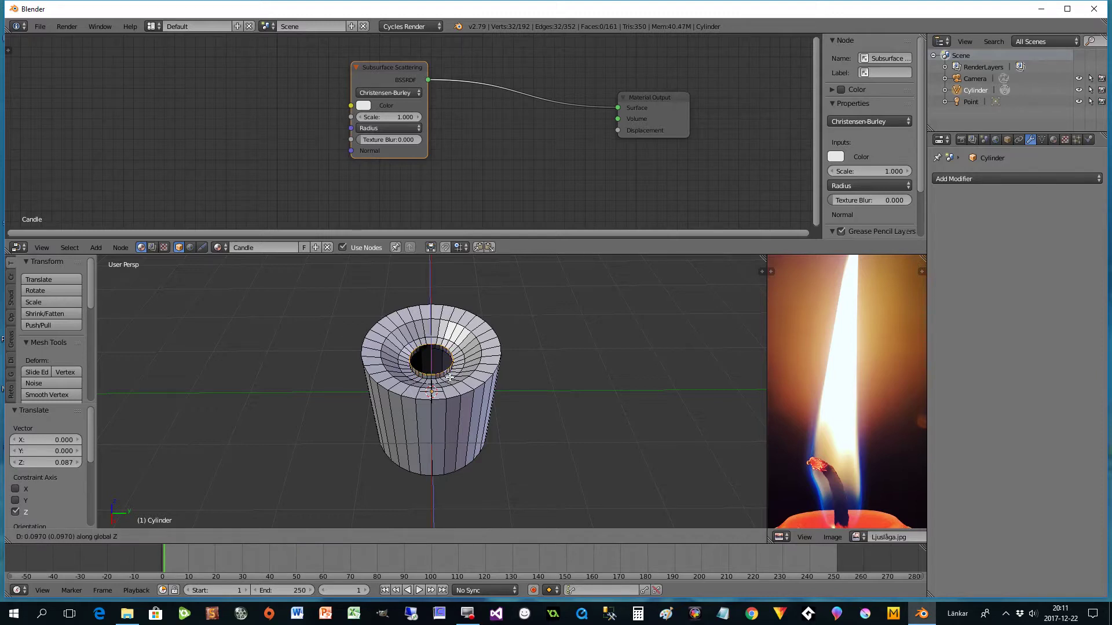
{"action": "left_click", "coordinate": [450, 377]}
{"action": "key", "text": "s"}
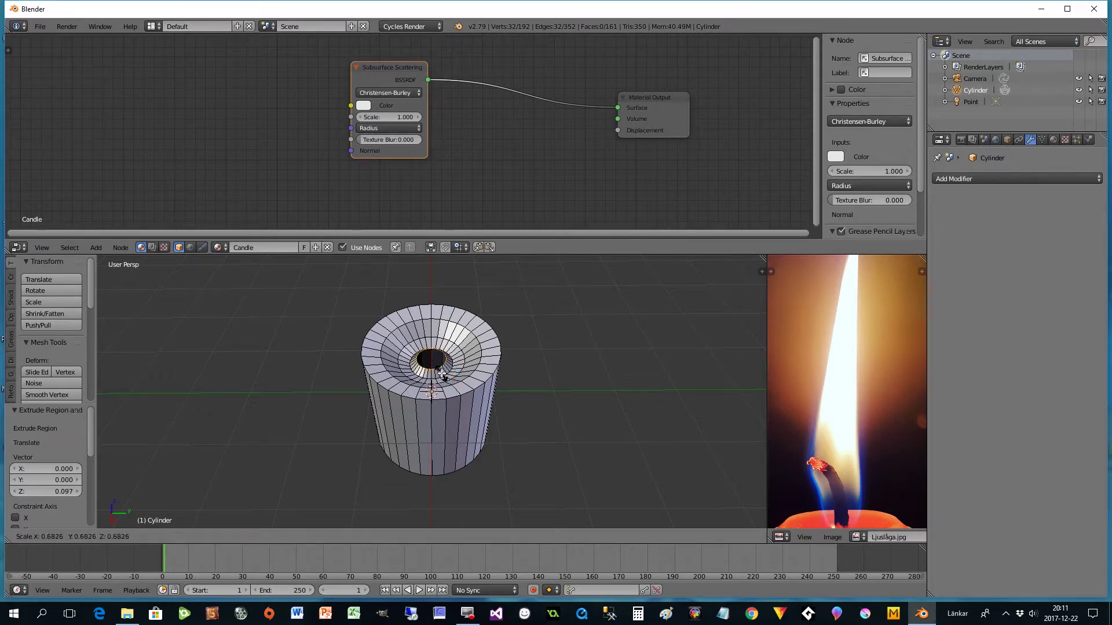
{"action": "left_click", "coordinate": [447, 375]}
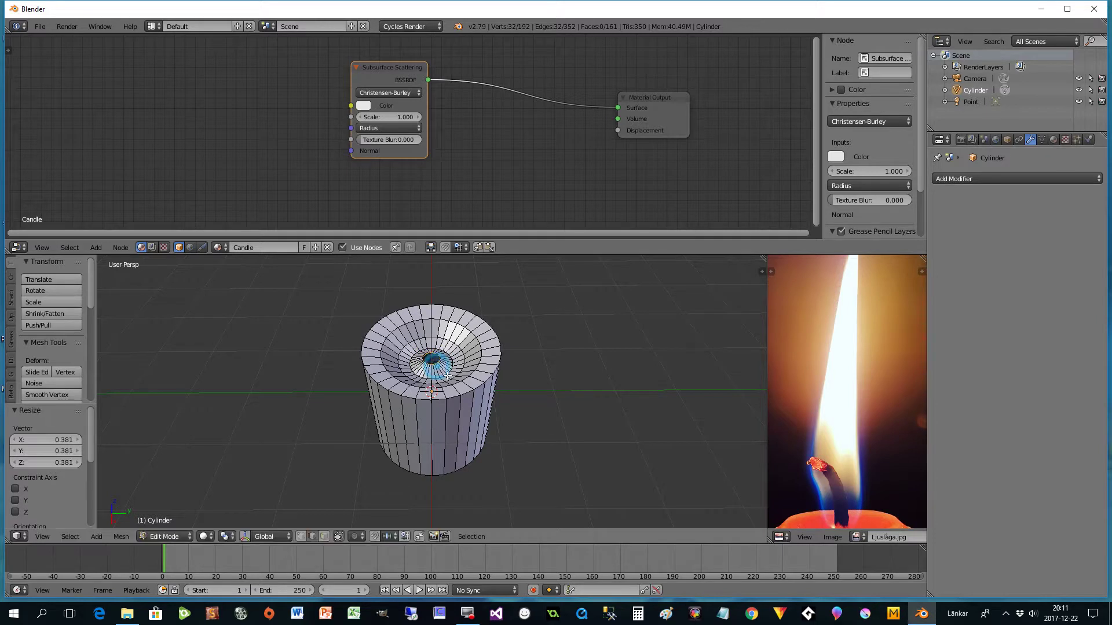
Step: Close the remaining hole in the candle's centre with a face and return to Object Mode
{"action": "key", "text": "f"}
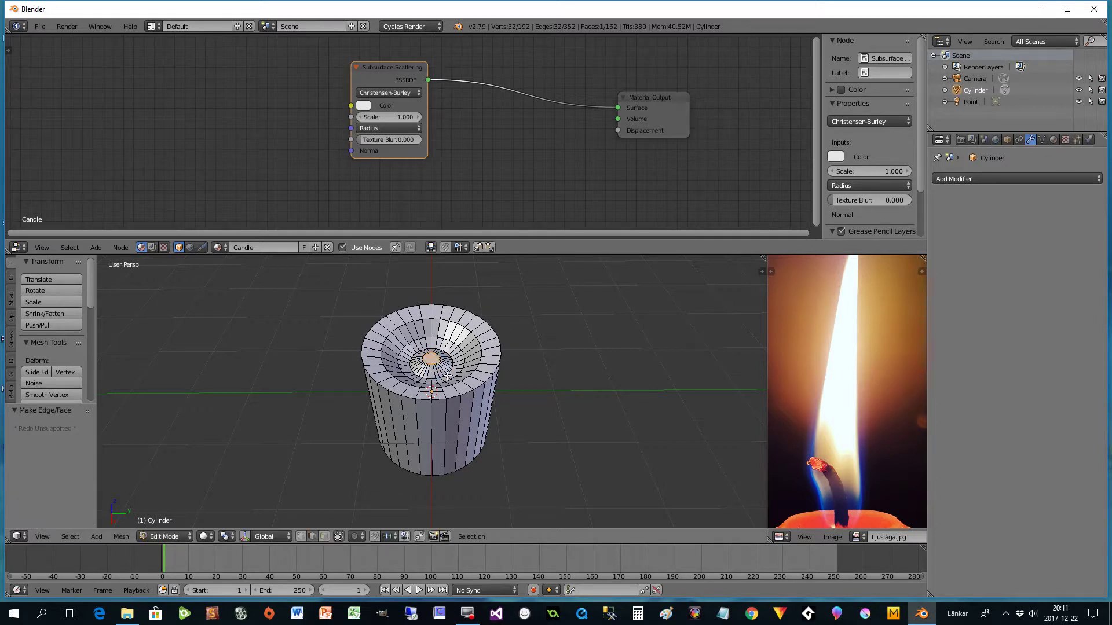
{"action": "key", "text": "Tab"}
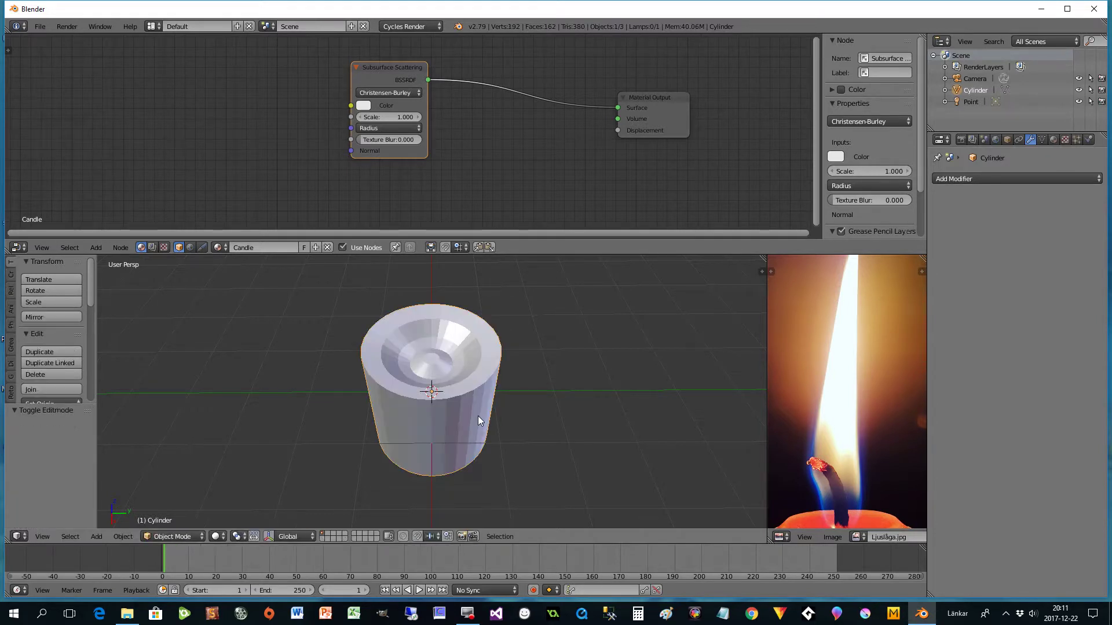
{"action": "middle_click_drag", "start_coordinate": [503, 408], "coordinate": [450, 361]}
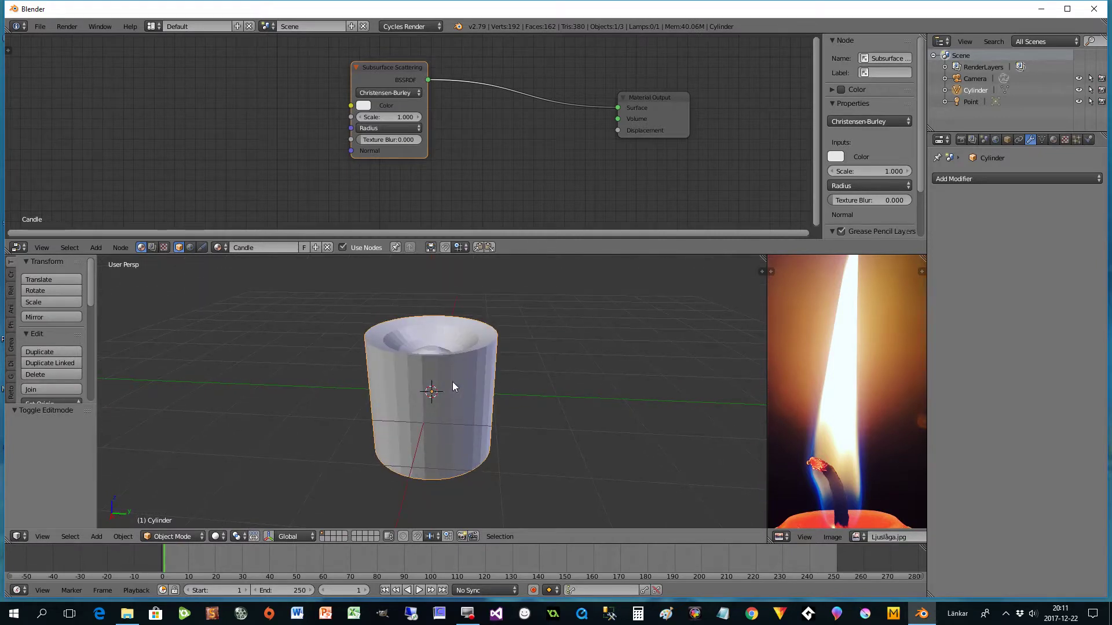
Step: Preview the candle in Rendered viewport shading, then switch back to Solid shading
{"action": "left_click", "coordinate": [218, 536]}
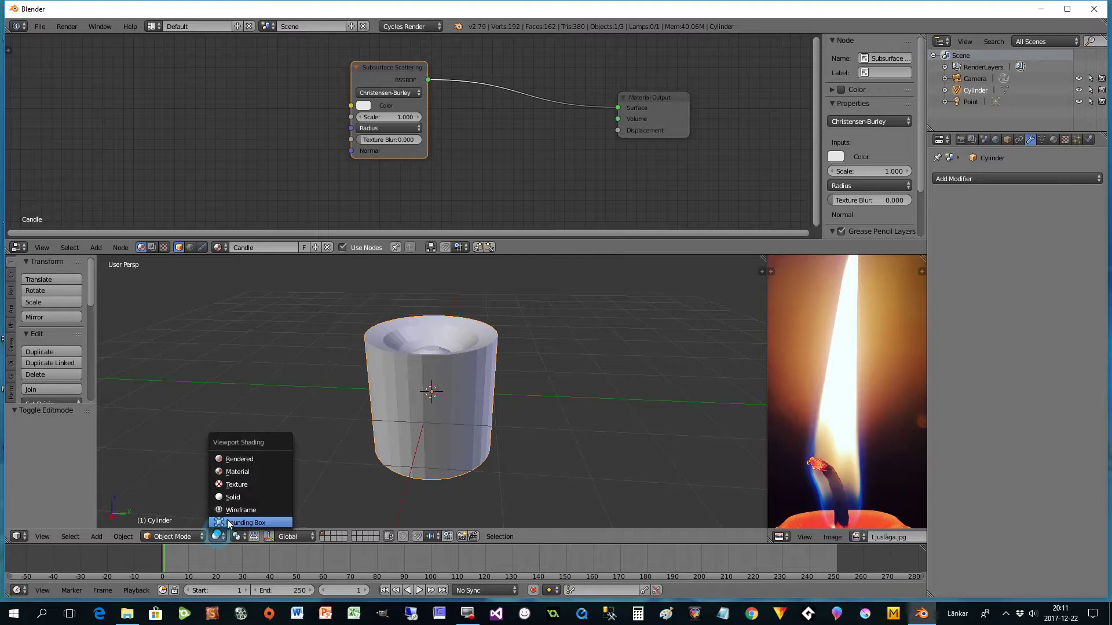
{"action": "left_click", "coordinate": [244, 460]}
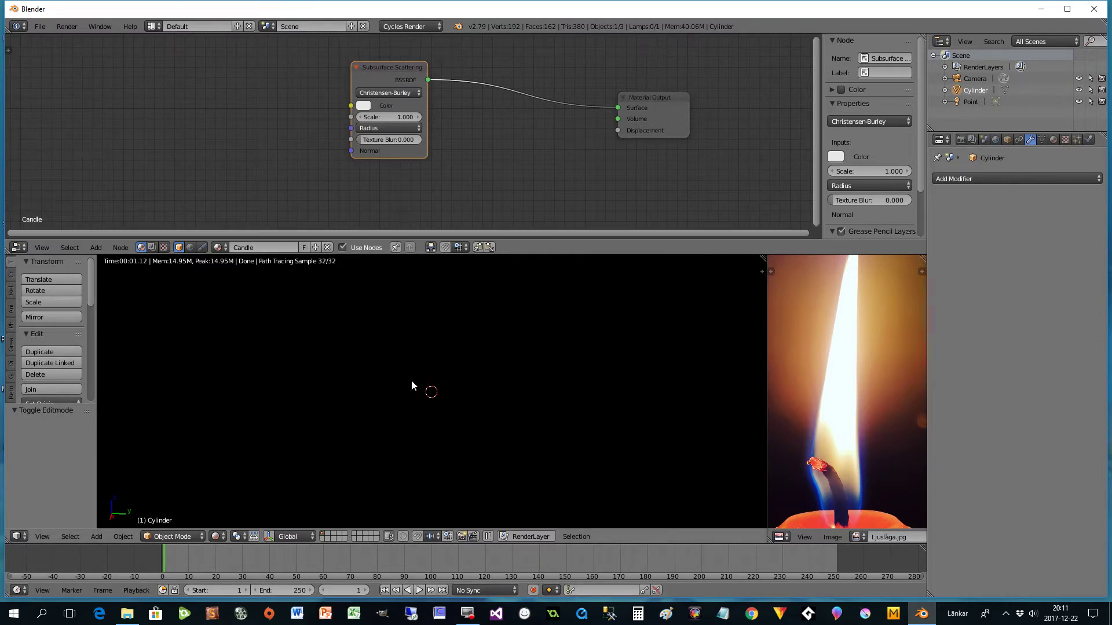
{"action": "left_click", "coordinate": [215, 537]}
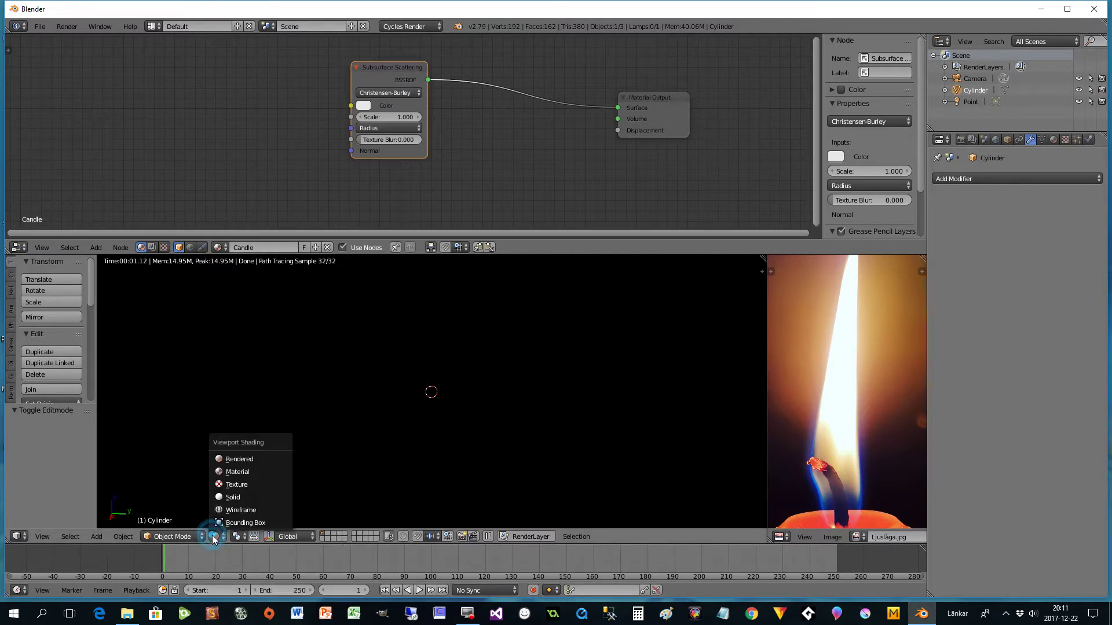
{"action": "left_click", "coordinate": [230, 499]}
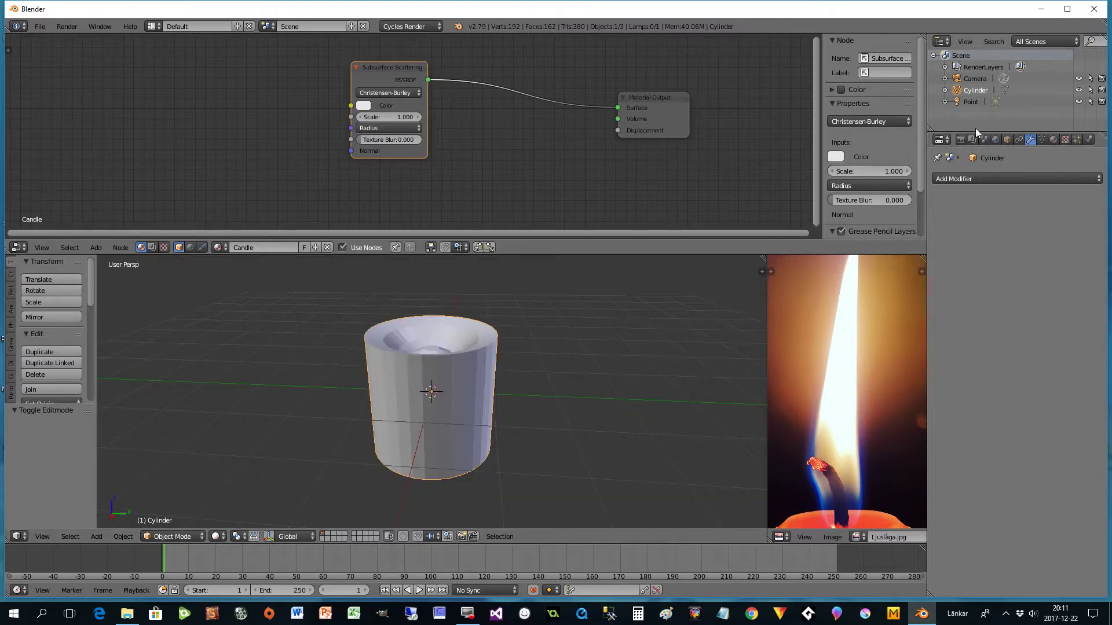
Step: Raise the Point lamp about 0.984 along Z into the candle's hollow
{"action": "left_click", "coordinate": [975, 102]}
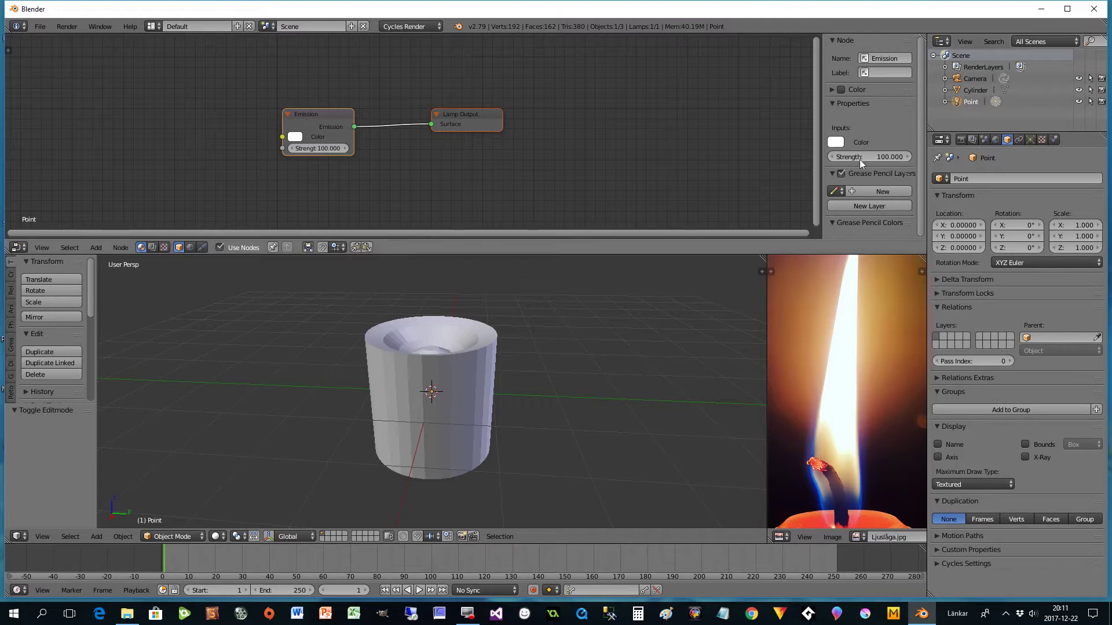
{"action": "key", "text": "g"}
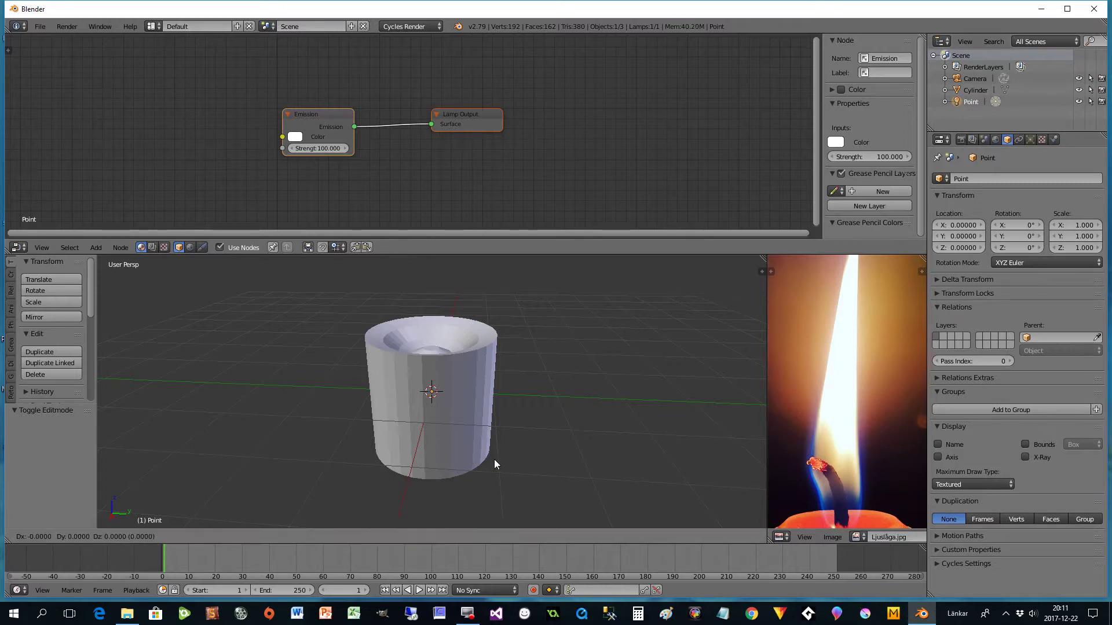
{"action": "key", "text": "z"}
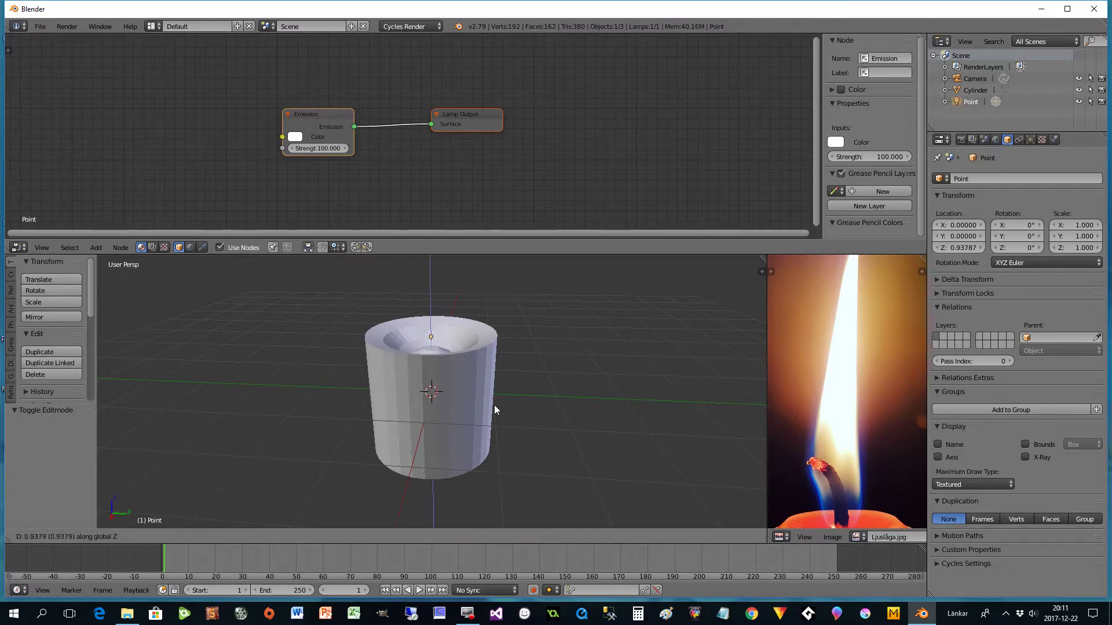
{"action": "left_click", "coordinate": [494, 406]}
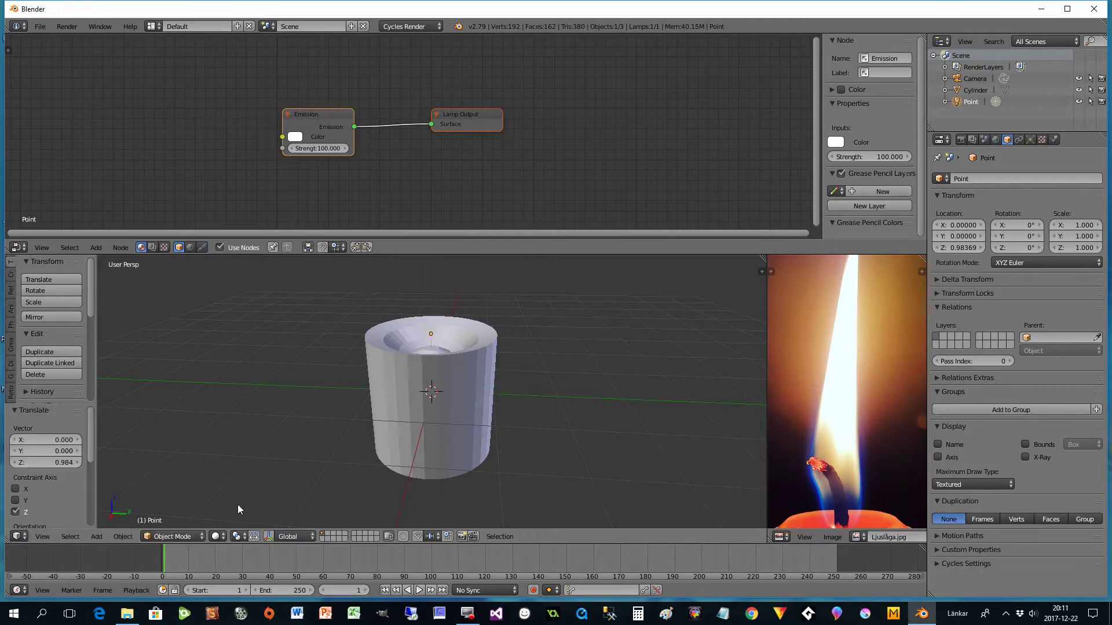
Step: Check the raised lamp's light on the wax in Rendered shading, then return to Solid shading
{"action": "left_click", "coordinate": [217, 536]}
{"action": "left_click", "coordinate": [238, 459]}
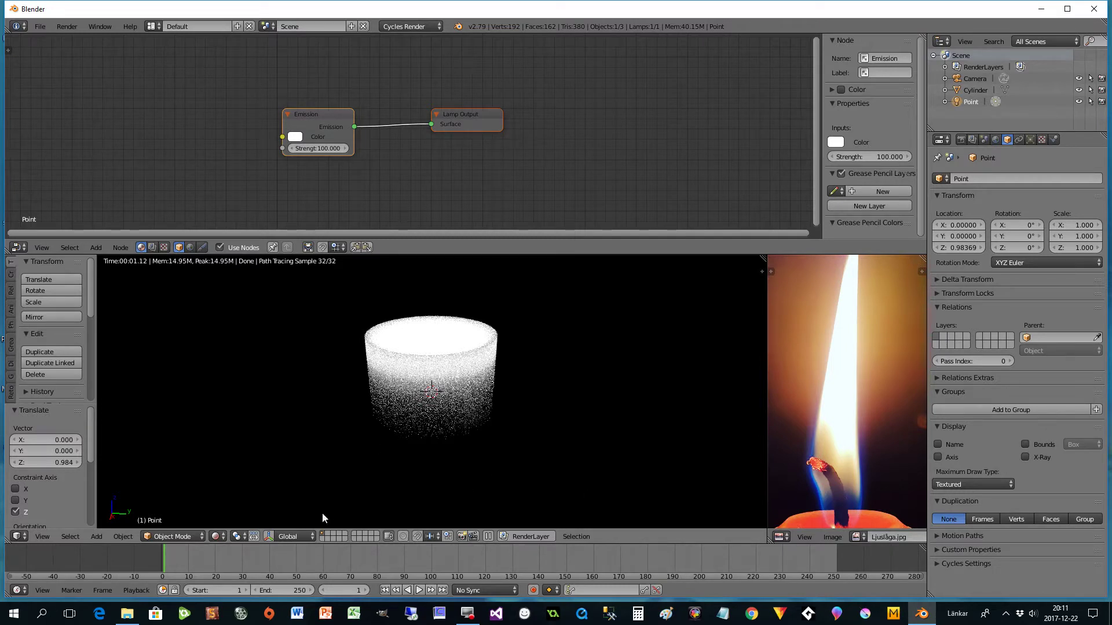
{"action": "left_click", "coordinate": [217, 537]}
{"action": "left_click", "coordinate": [235, 497]}
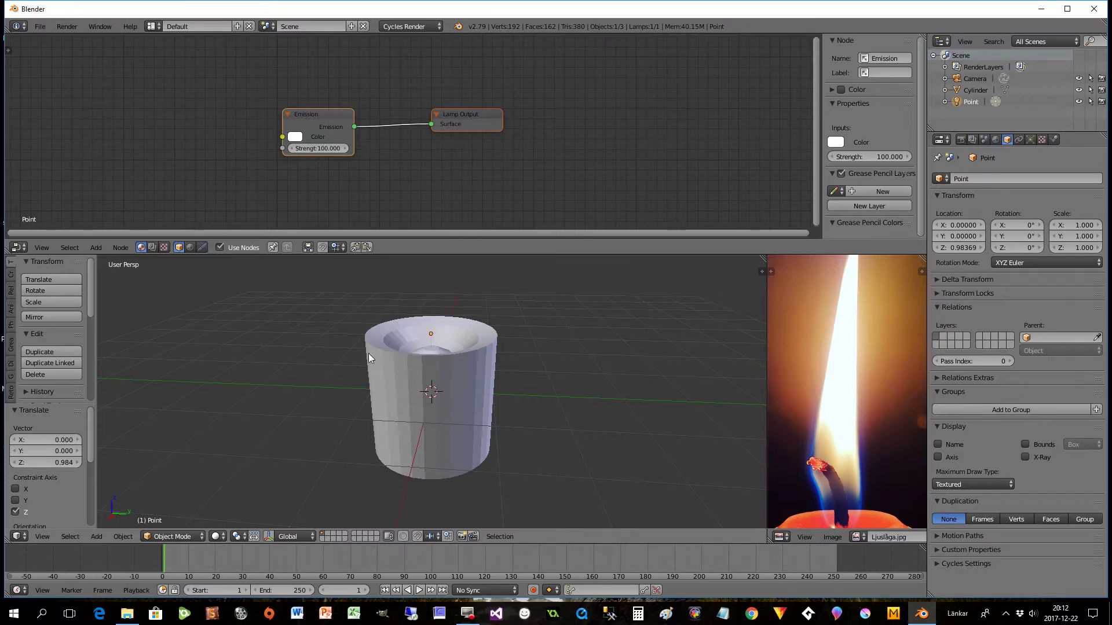
Step: Snap the 3D cursor to the Point lamp and add a cylinder mesh there for the wick
{"action": "left_click", "coordinate": [123, 538]}
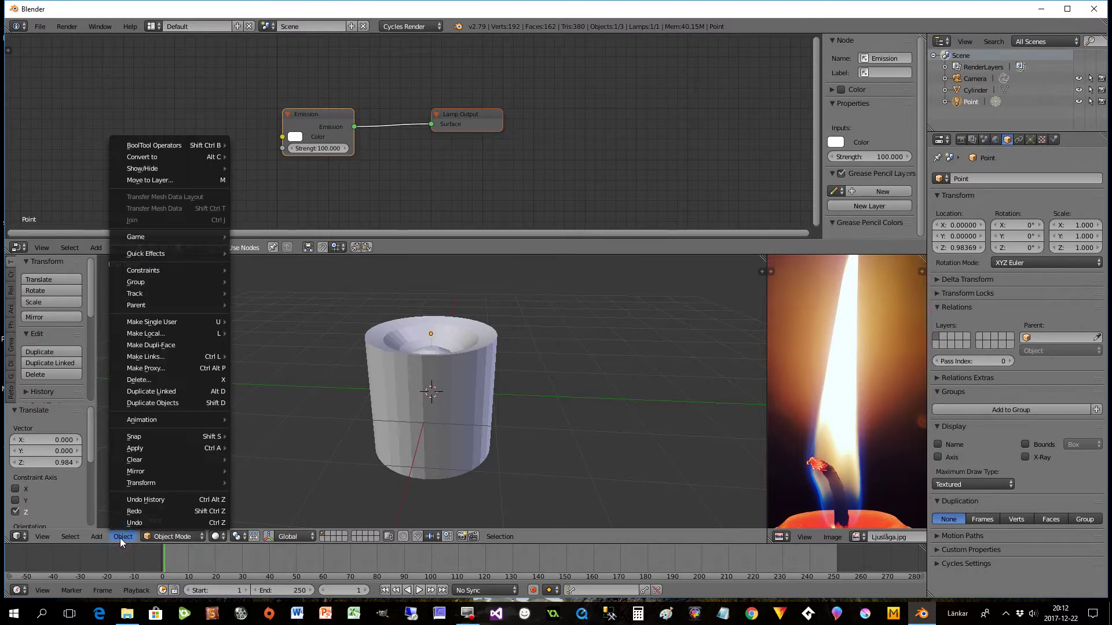
{"action": "mouse_move", "coordinate": [149, 440]}
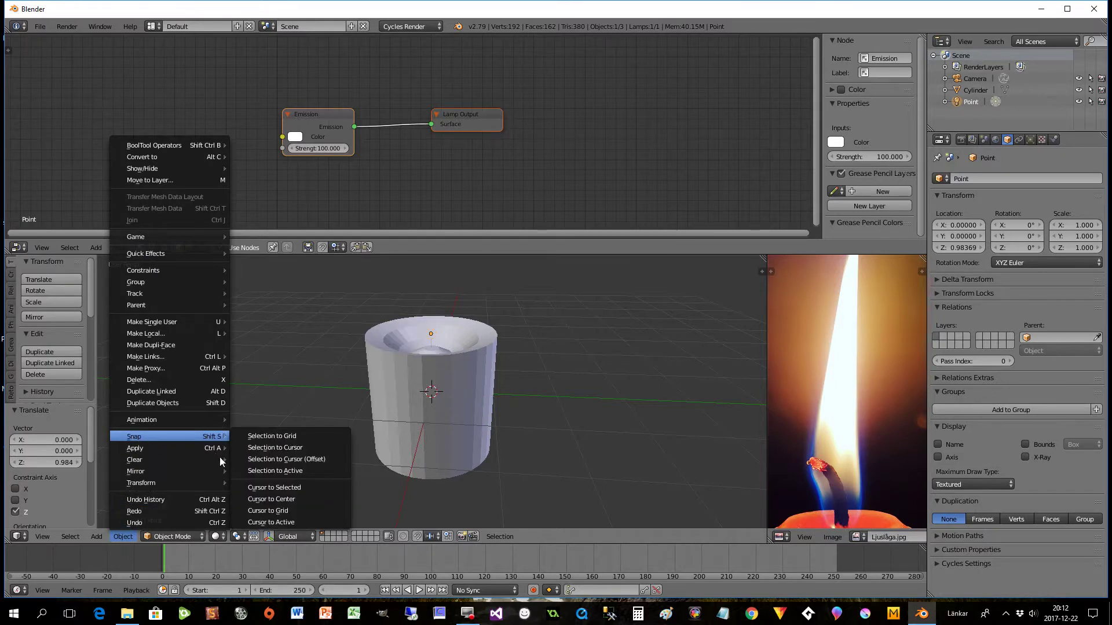
{"action": "left_click", "coordinate": [259, 488]}
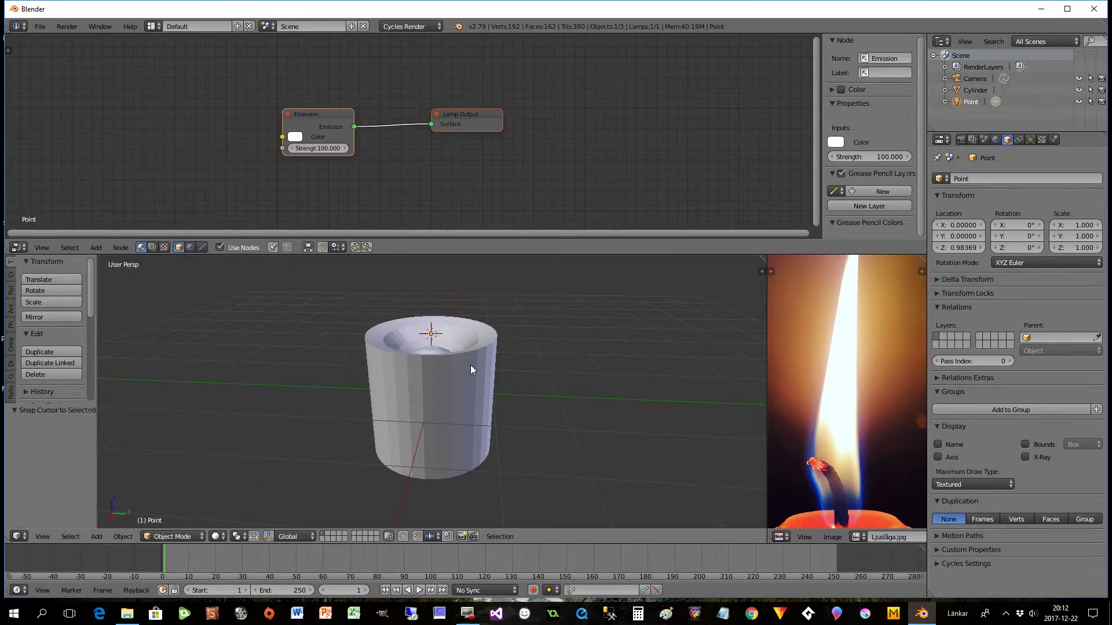
{"action": "key", "text": "shift+a"}
{"action": "mouse_move", "coordinate": [472, 366]}
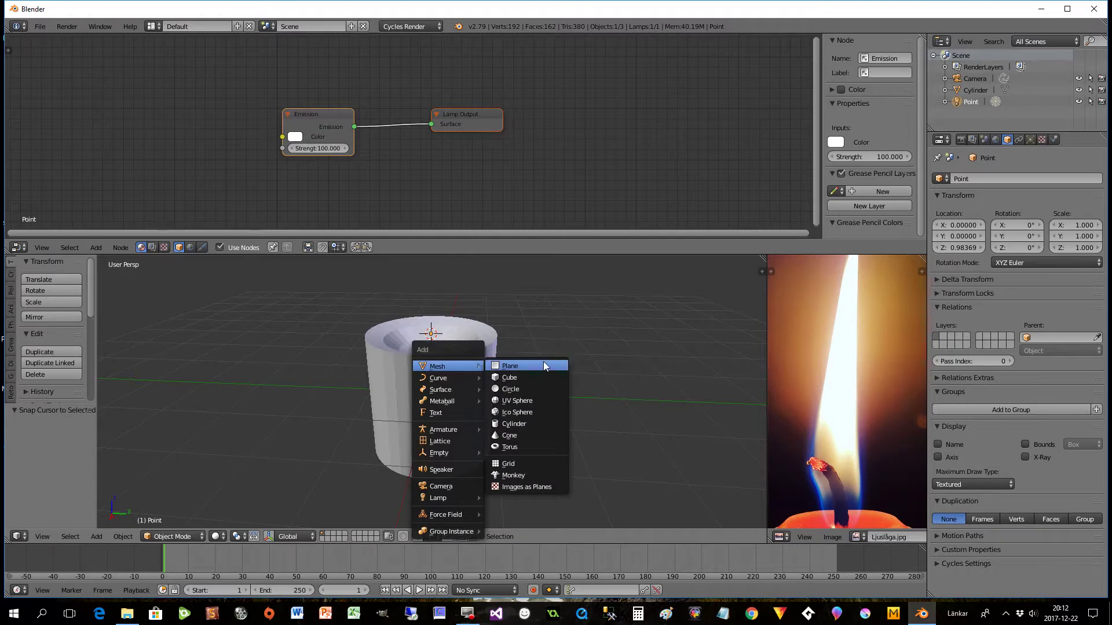
{"action": "left_click", "coordinate": [534, 423]}
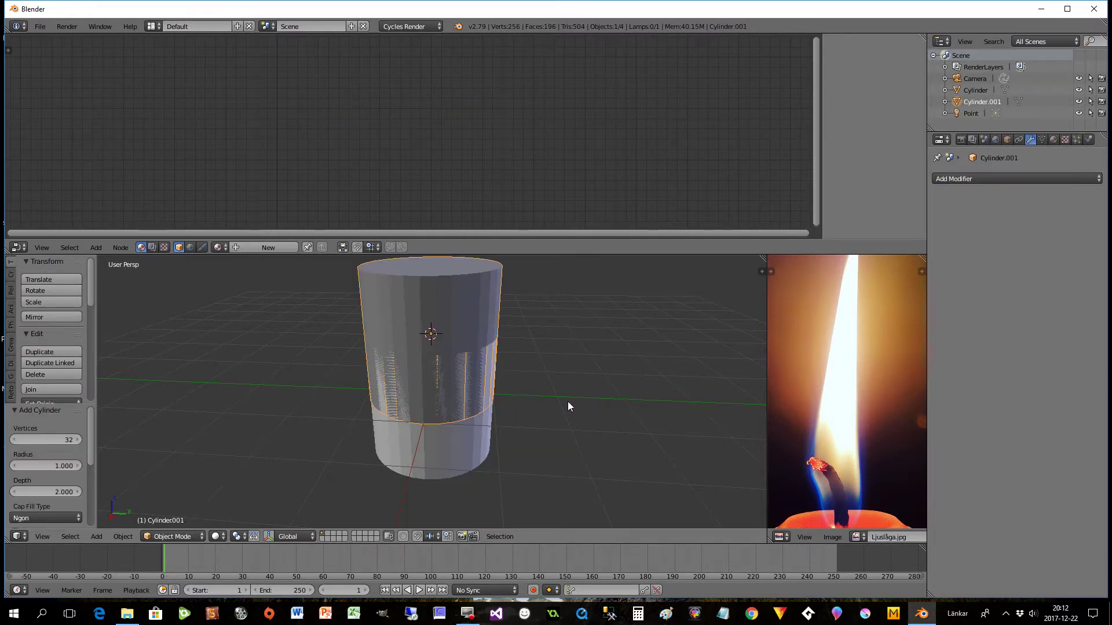
Step: Shrink the new cylinder to wick thickness by scaling it successively to about 0.066, 0.735 and 0.724
{"action": "key", "text": "s"}
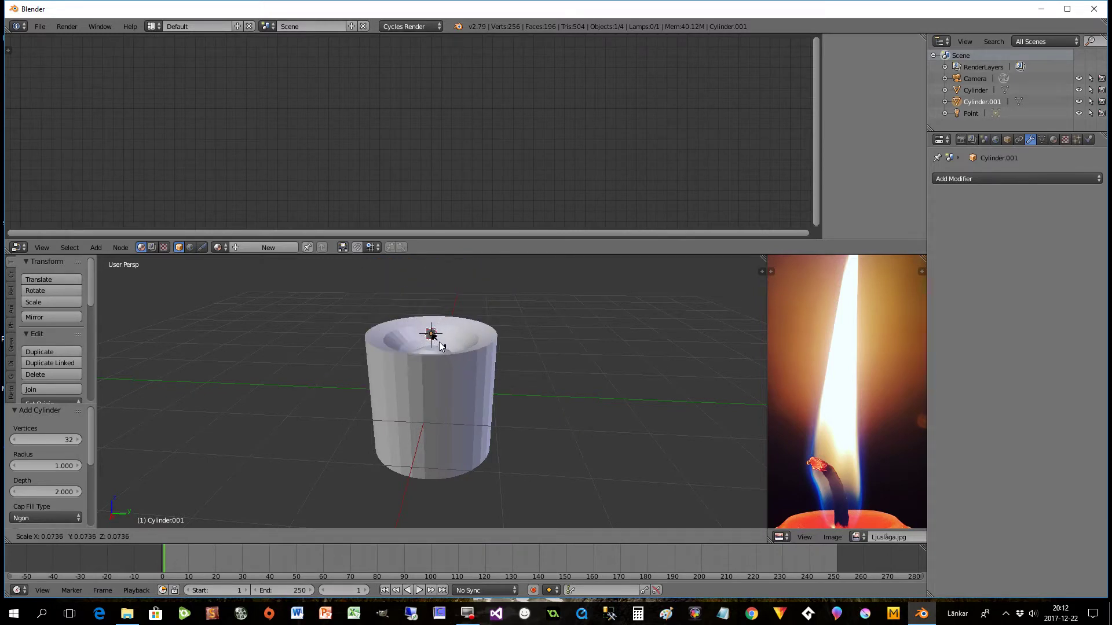
{"action": "left_click", "coordinate": [439, 343]}
{"action": "scroll", "coordinate": [472, 362], "scroll_direction": "up", "scroll_amount": 4}
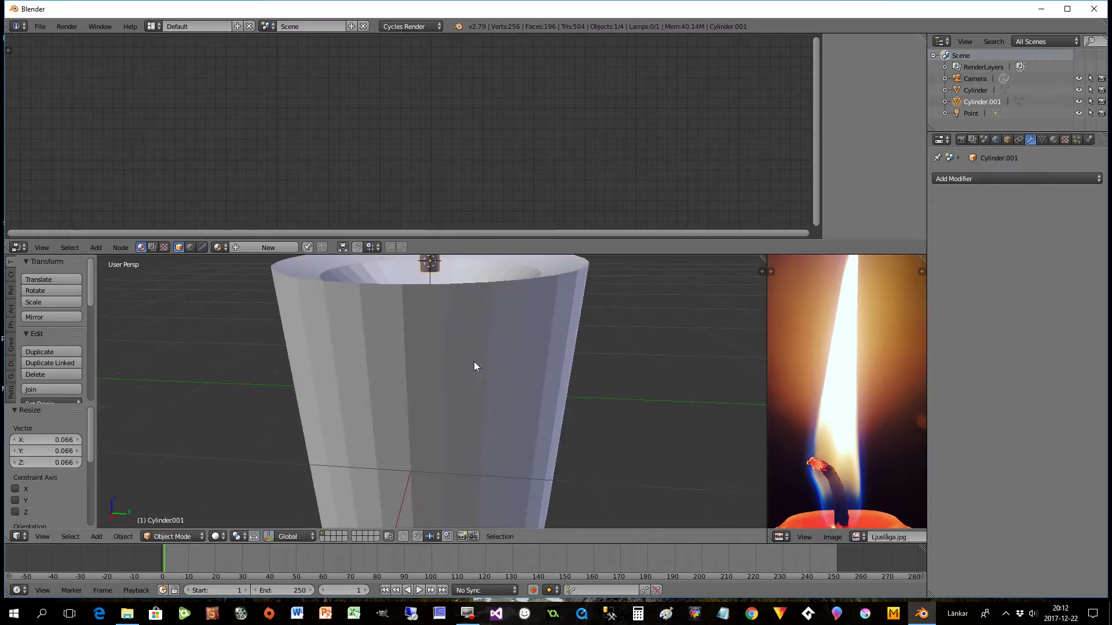
{"action": "middle_click_drag", "start_coordinate": [469, 353], "coordinate": [491, 406], "text": "shift"}
{"action": "scroll", "coordinate": [490, 415], "scroll_direction": "up", "scroll_amount": 3}
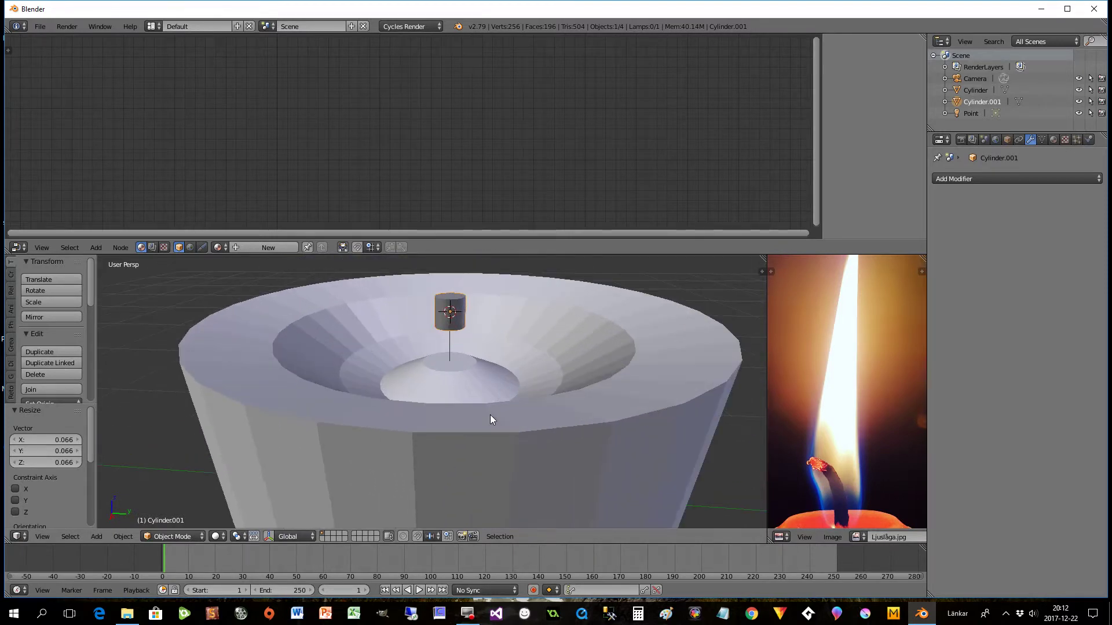
{"action": "key", "text": "s"}
{"action": "left_click", "coordinate": [515, 388]}
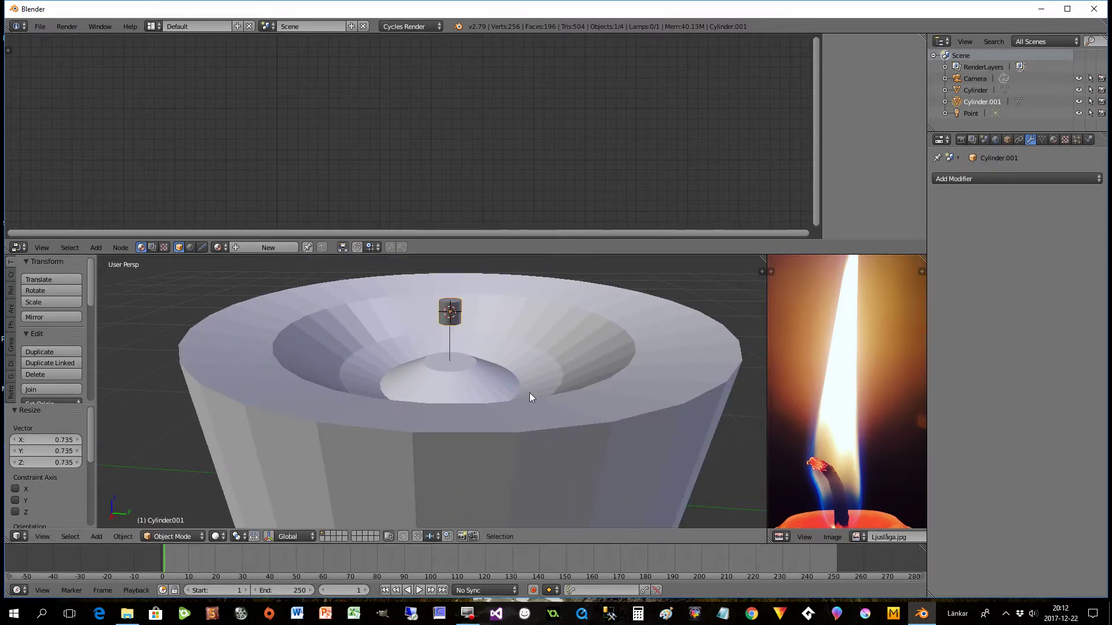
{"action": "key", "text": "s"}
{"action": "left_click", "coordinate": [506, 374]}
Step: Stretch the wick cylinder along Z by a factor of about 11.222
{"action": "scroll", "coordinate": [533, 366], "scroll_direction": "down", "scroll_amount": 2}
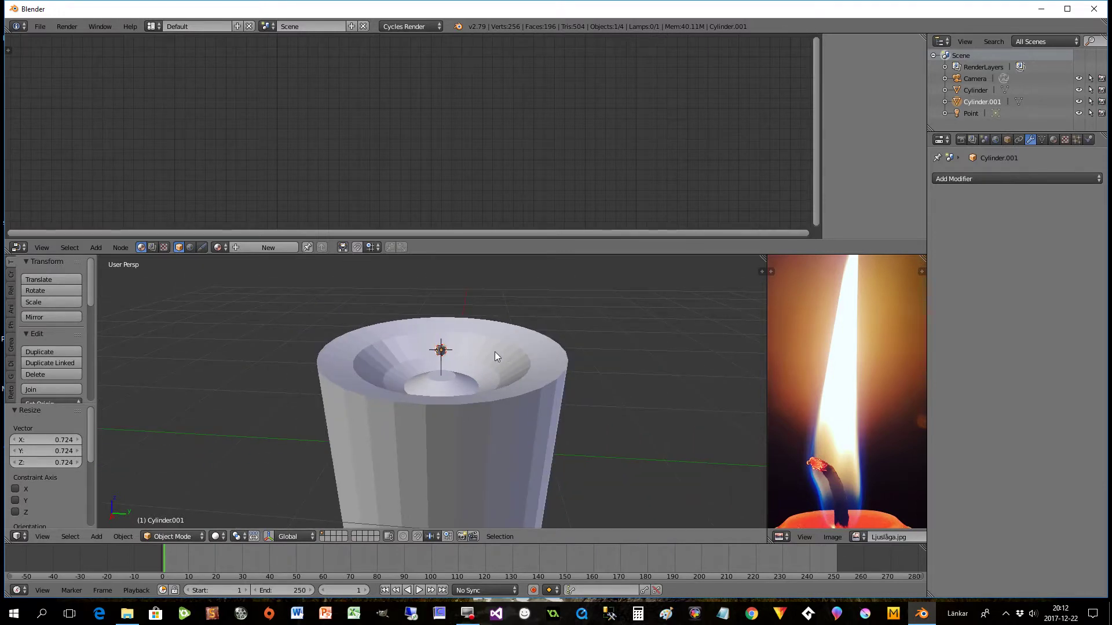
{"action": "key", "text": "s"}
{"action": "key", "text": "z"}
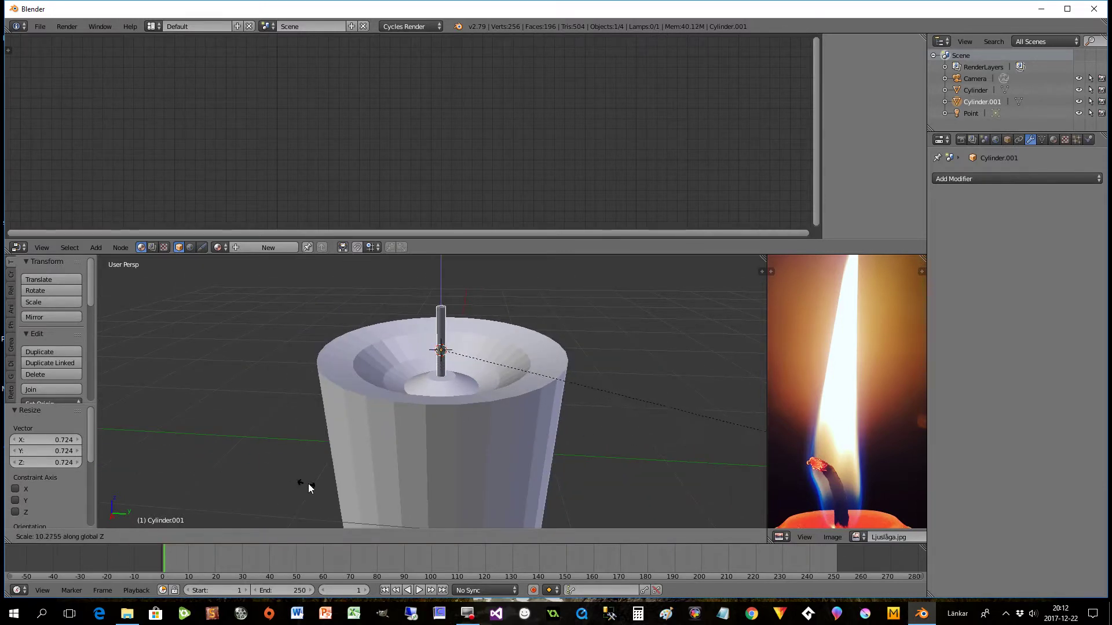
{"action": "left_click", "coordinate": [357, 488]}
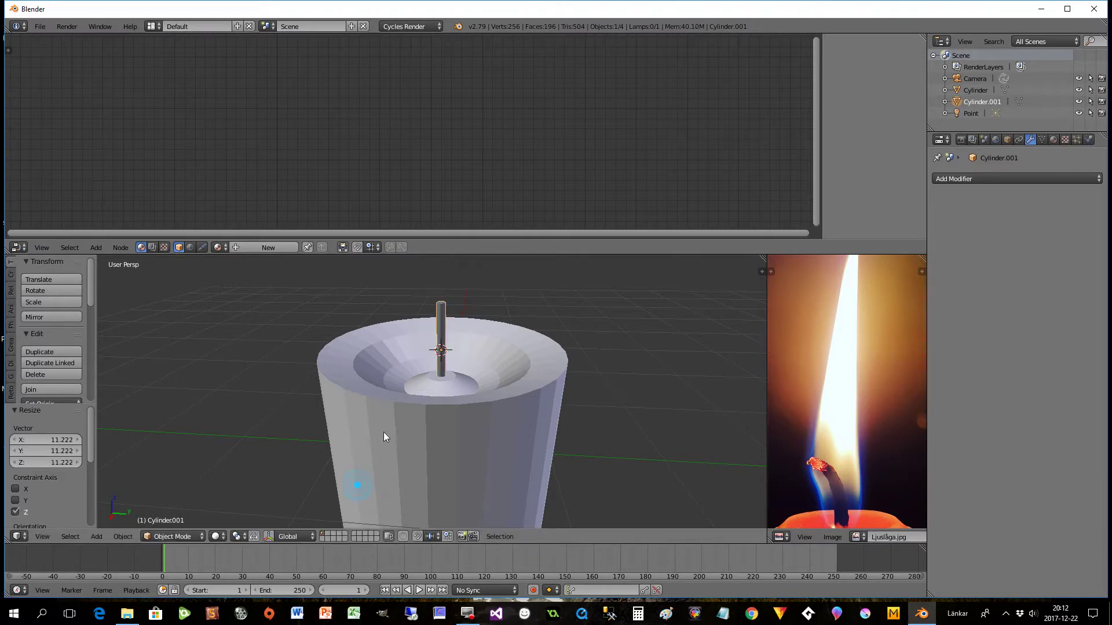
Step: Apply the scale transform to the wick cylinder
{"action": "left_click", "coordinate": [122, 536]}
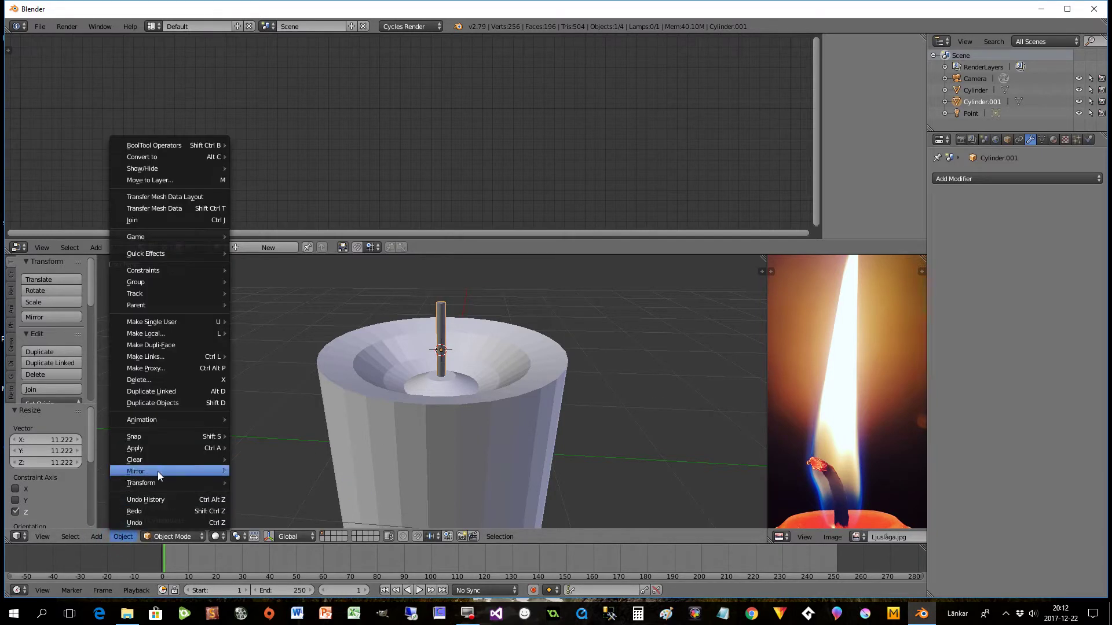
{"action": "mouse_move", "coordinate": [159, 448]}
{"action": "left_click", "coordinate": [267, 334]}
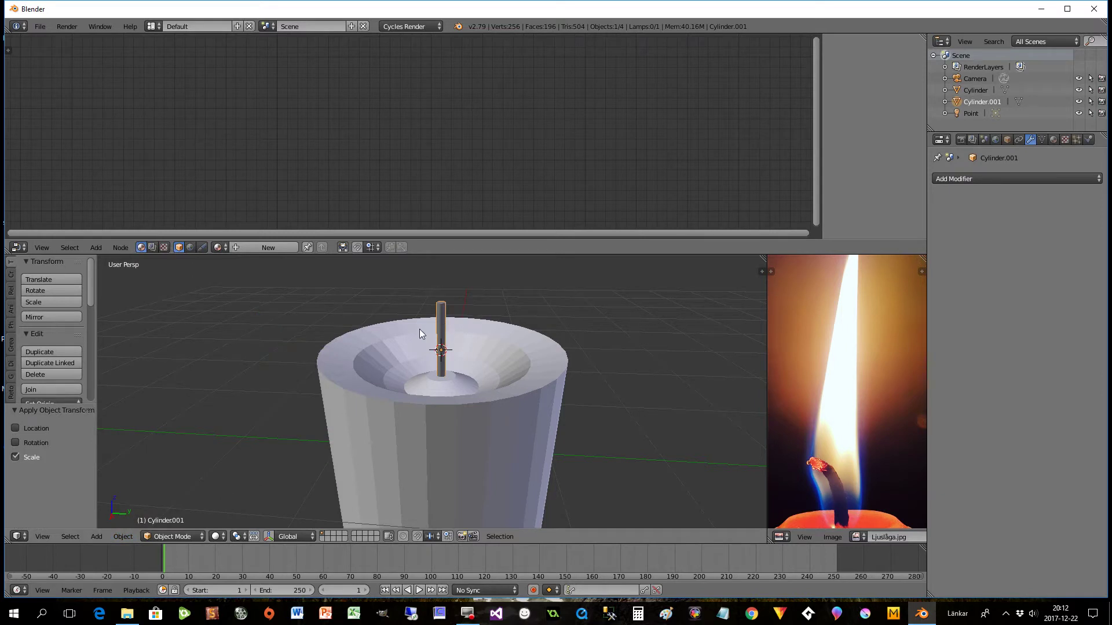
Step: Add 11 horizontal loop cuts along the length of the wick cylinder in Edit Mode
{"action": "scroll", "coordinate": [470, 393], "scroll_direction": "down", "scroll_amount": 1}
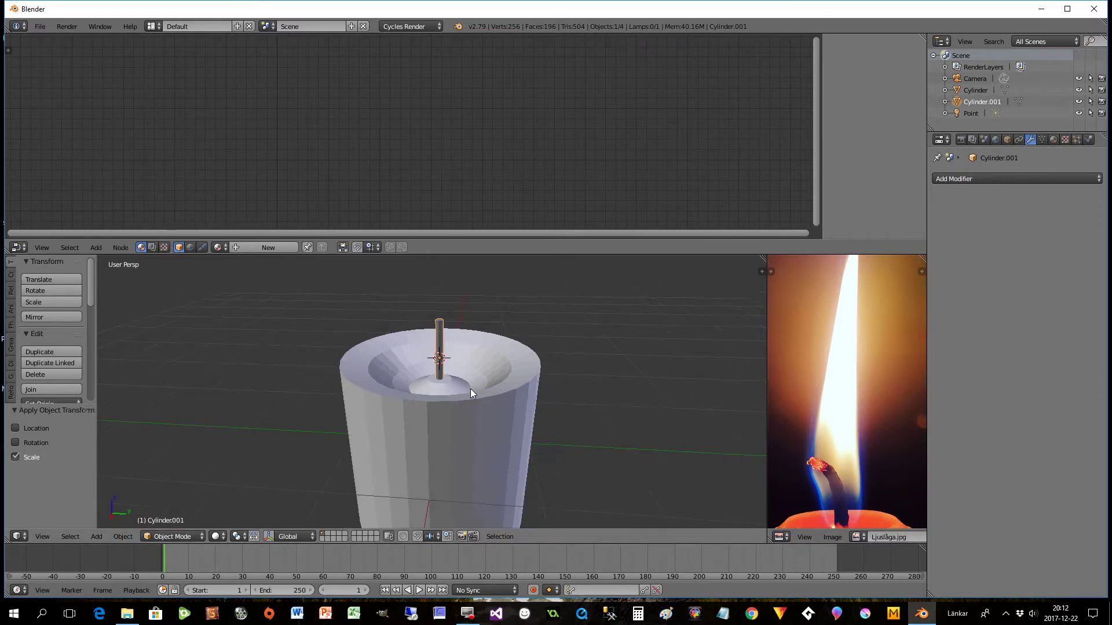
{"action": "key", "text": "Tab"}
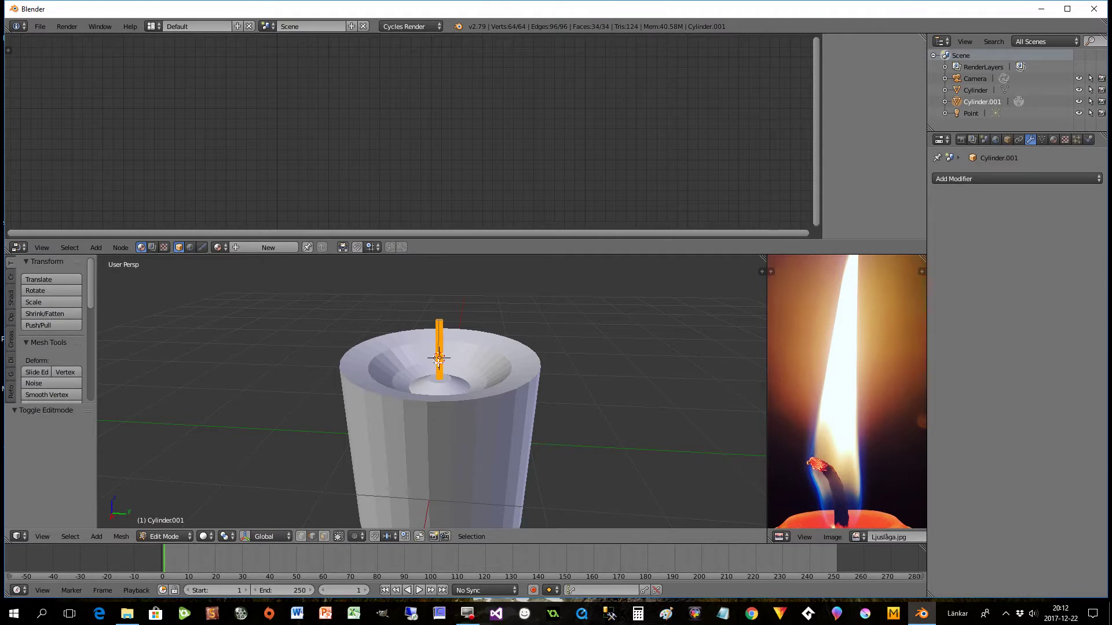
{"action": "scroll", "coordinate": [442, 373], "scroll_direction": "up", "scroll_amount": 4}
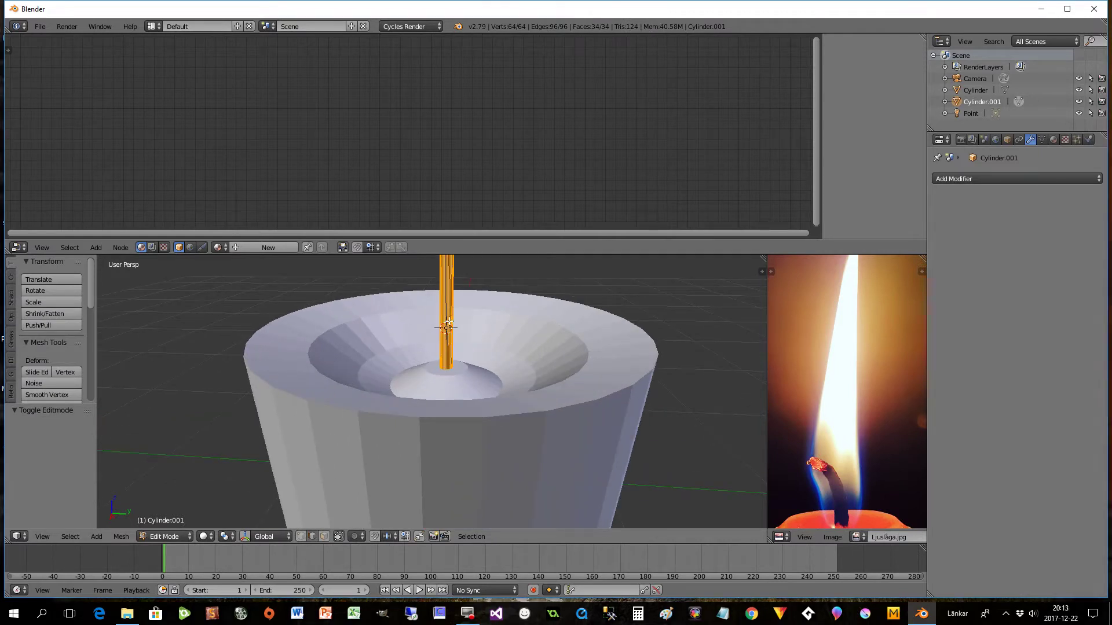
{"action": "key", "text": "ctrl+r"}
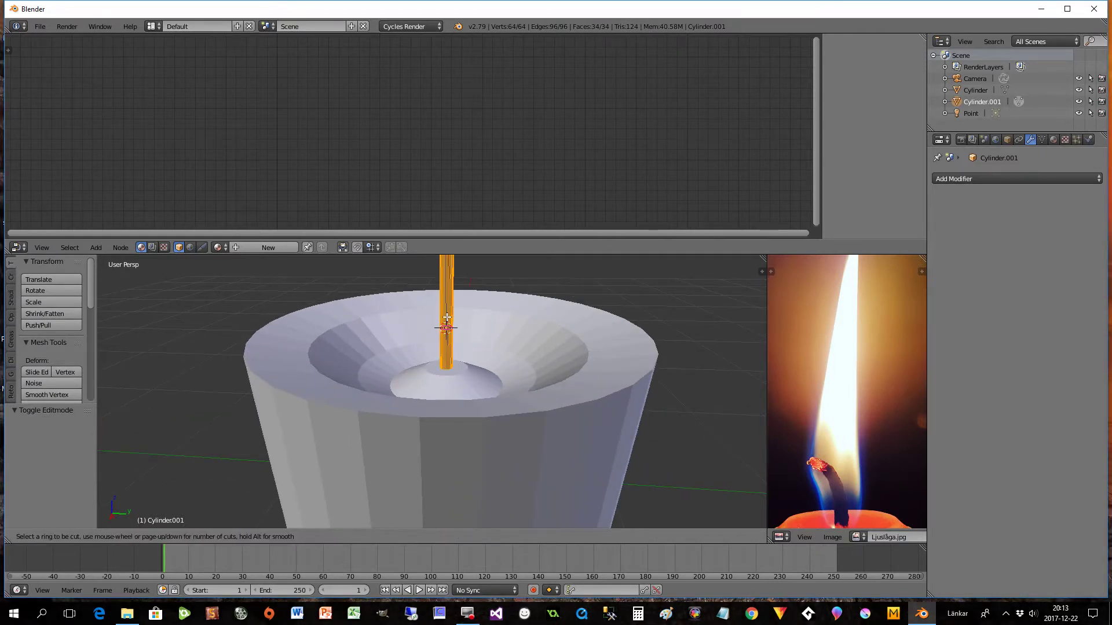
{"action": "type", "text": "11"}
{"action": "left_click", "coordinate": [447, 317]}
{"action": "right_click", "coordinate": [447, 316]}
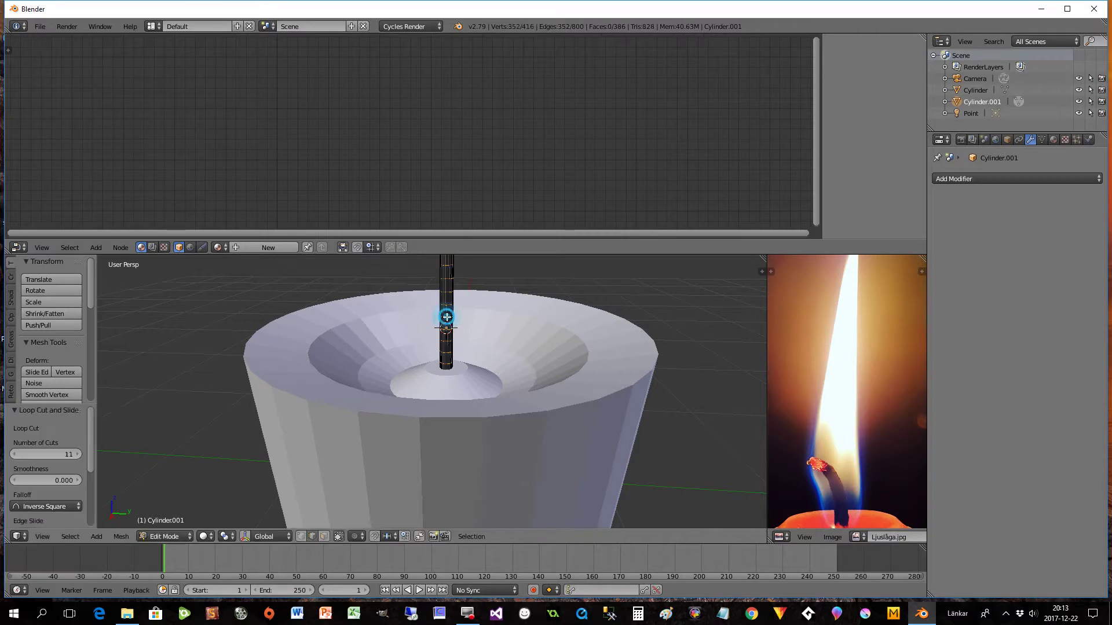
{"action": "scroll", "coordinate": [439, 382], "scroll_direction": "down", "scroll_amount": 2}
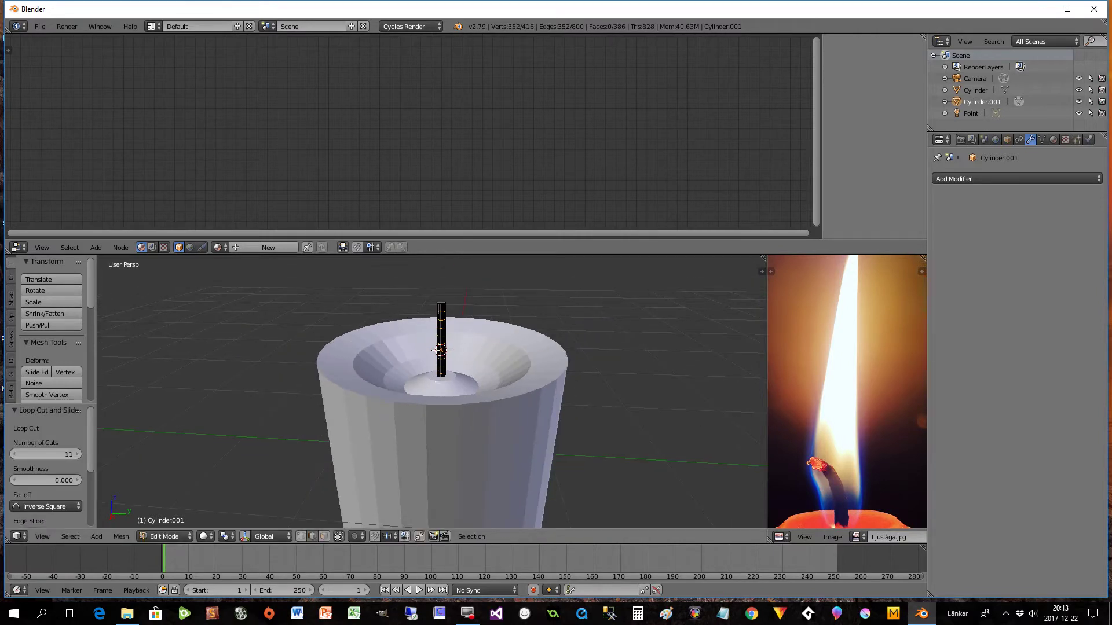
Step: Set the pivot point for transformations to the 3D Cursor
{"action": "scroll", "coordinate": [436, 353], "scroll_direction": "up", "scroll_amount": 3}
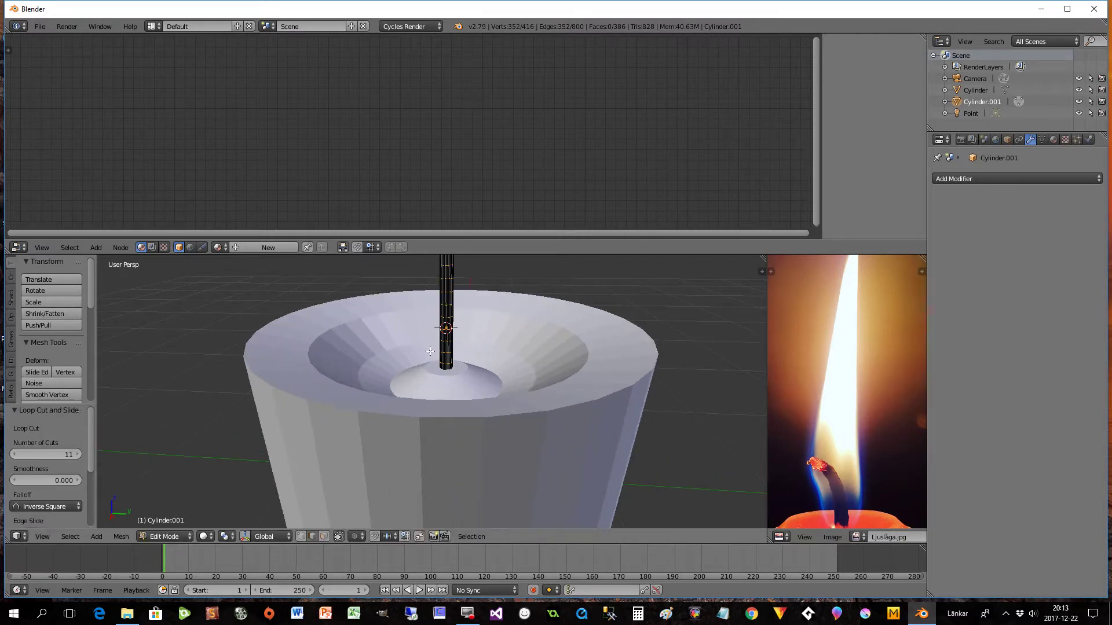
{"action": "left_click", "coordinate": [208, 538]}
{"action": "left_click", "coordinate": [225, 538]}
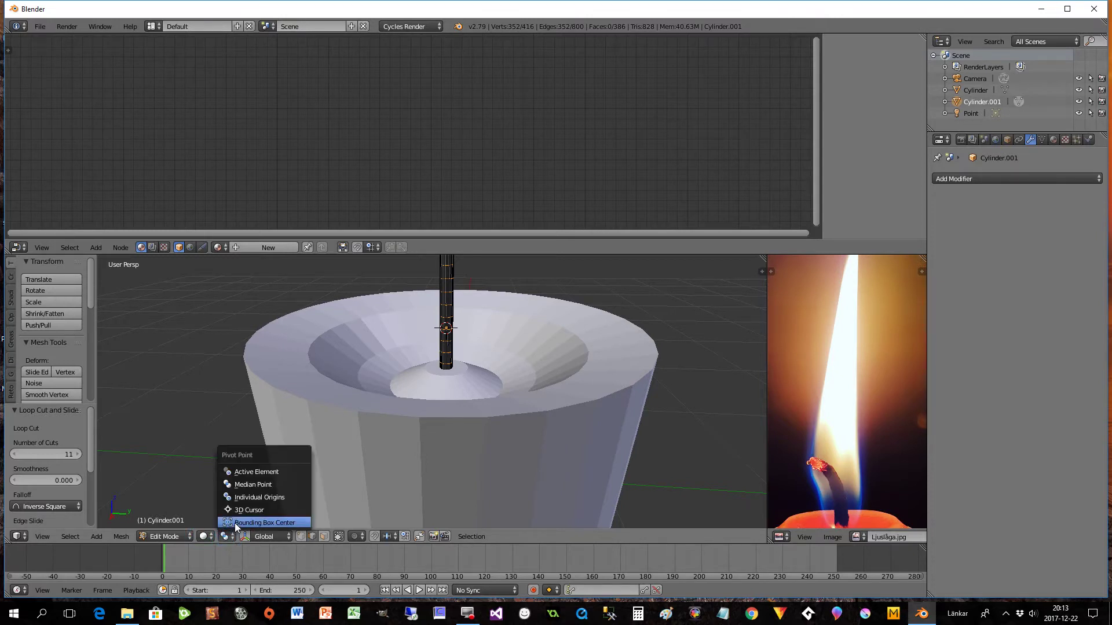
{"action": "left_click", "coordinate": [244, 509]}
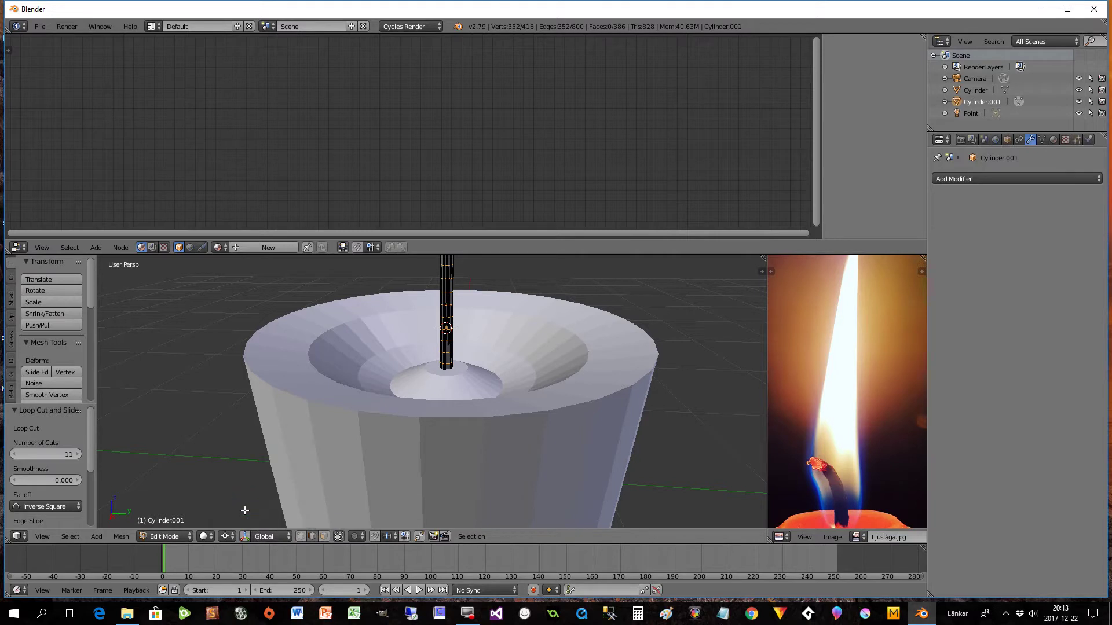
Step: Select the horizontal edge loop around the middle of the wick and snap the 3D cursor to it
{"action": "scroll", "coordinate": [520, 353], "scroll_direction": "up", "scroll_amount": 3}
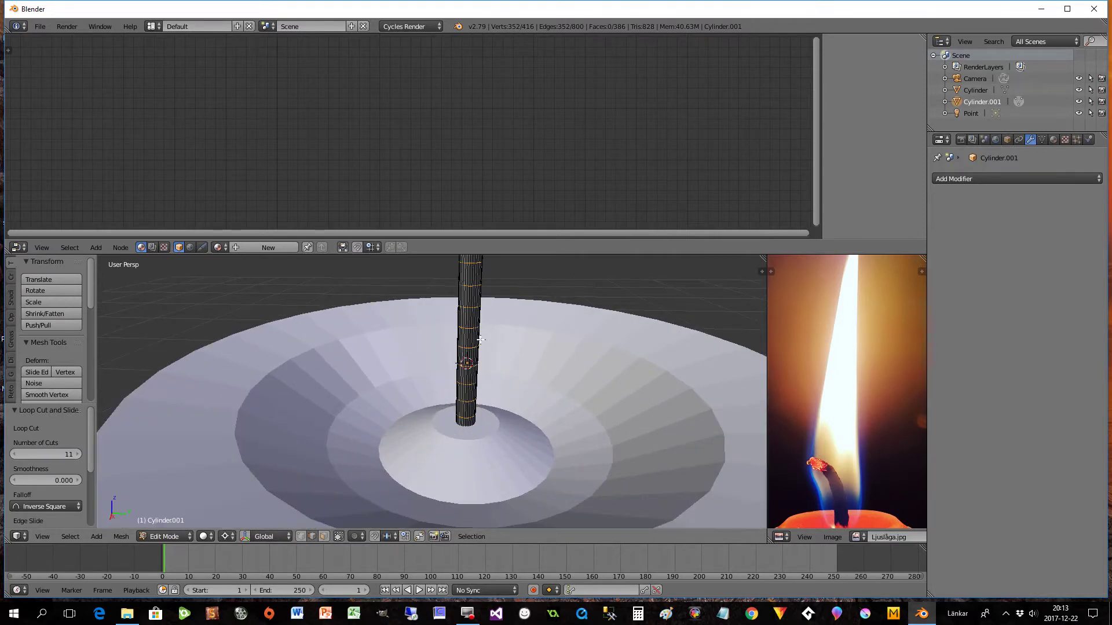
{"action": "scroll", "coordinate": [475, 312], "scroll_direction": "down", "scroll_amount": 2}
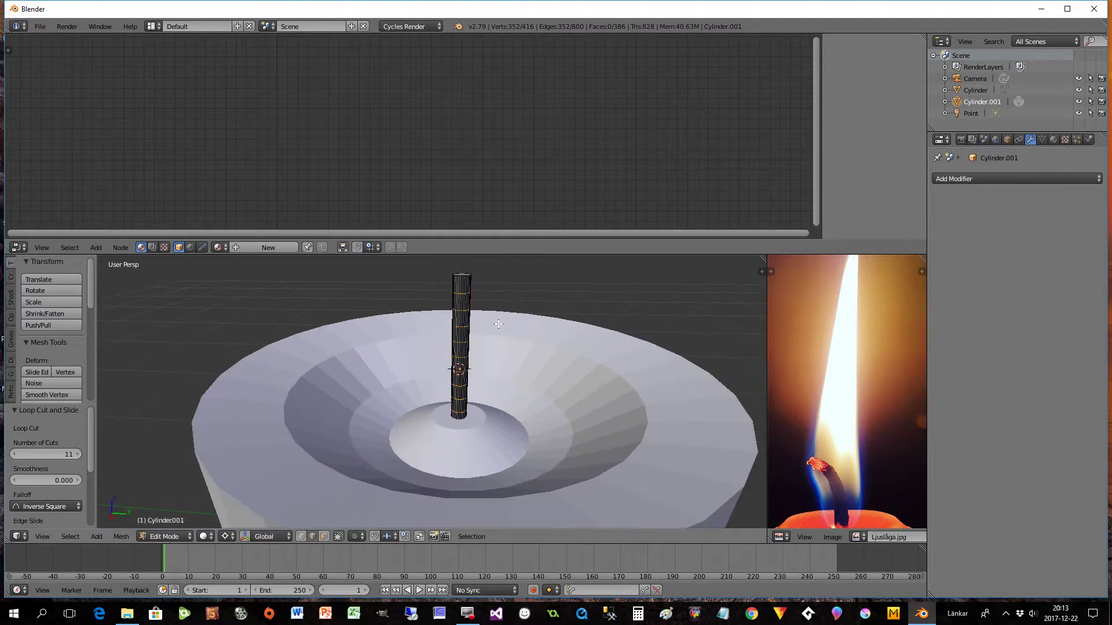
{"action": "right_click", "coordinate": [460, 342], "text": "alt"}
{"action": "right_click", "coordinate": [462, 341], "text": "alt"}
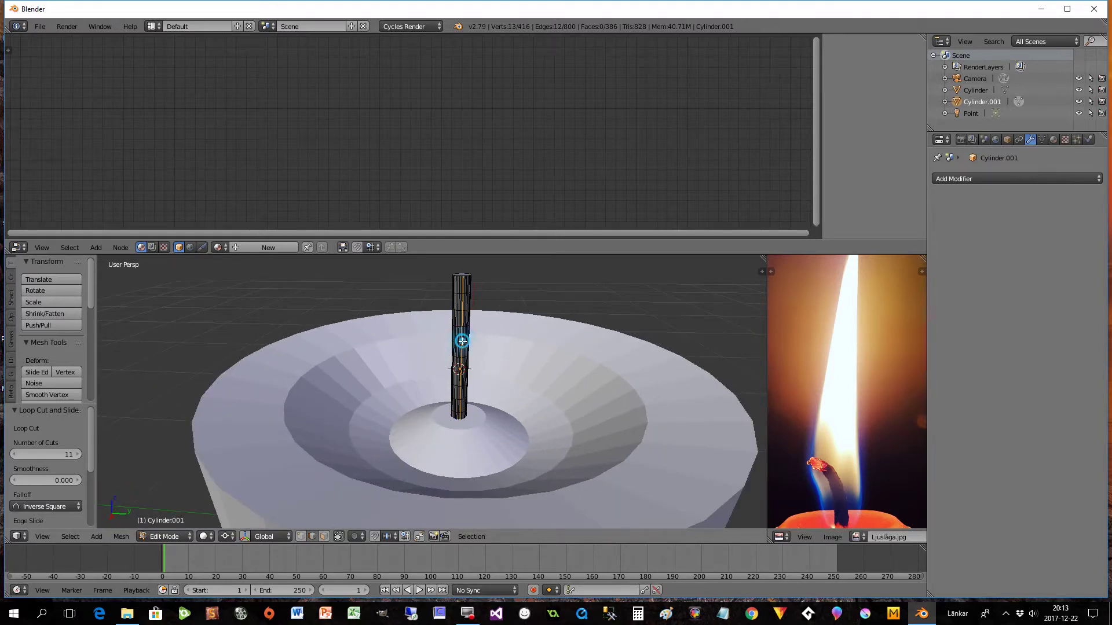
{"action": "scroll", "coordinate": [478, 359], "scroll_direction": "up", "scroll_amount": 4}
{"action": "middle_click_drag", "start_coordinate": [478, 359], "coordinate": [489, 393], "text": "shift"}
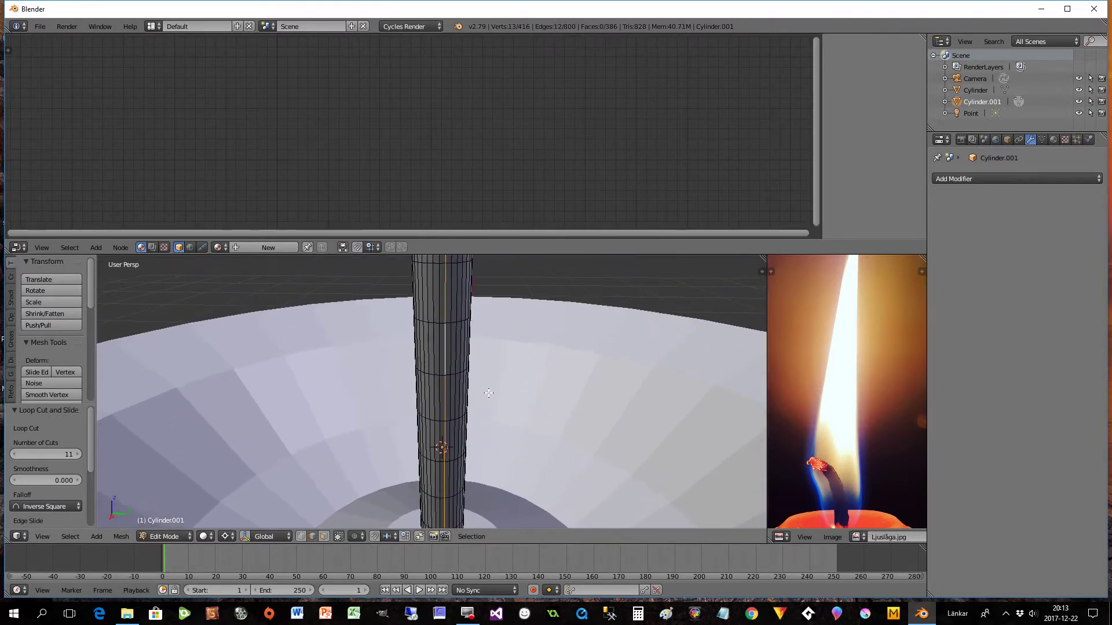
{"action": "right_click", "coordinate": [453, 373], "text": "alt"}
{"action": "scroll", "coordinate": [439, 377], "scroll_direction": "down", "scroll_amount": 1}
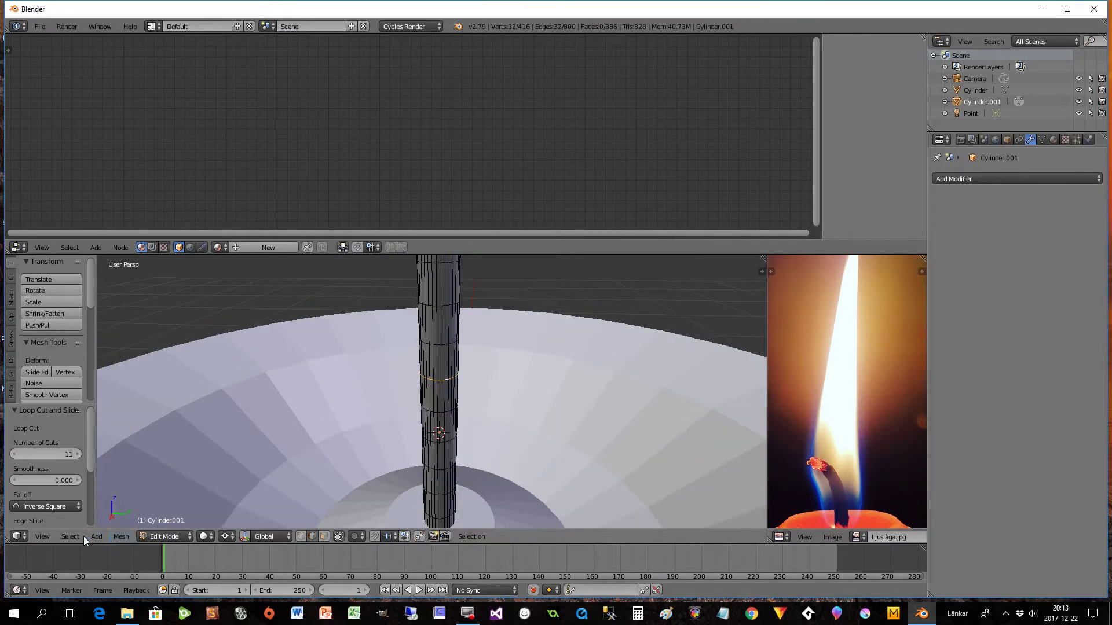
{"action": "left_click", "coordinate": [114, 536]}
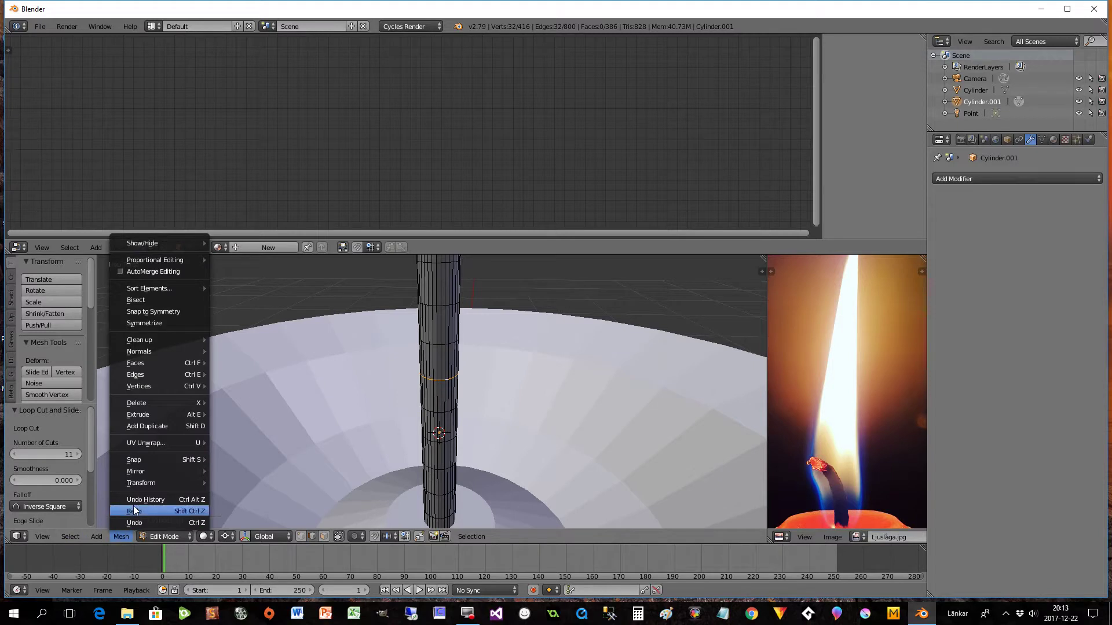
{"action": "mouse_move", "coordinate": [131, 460]}
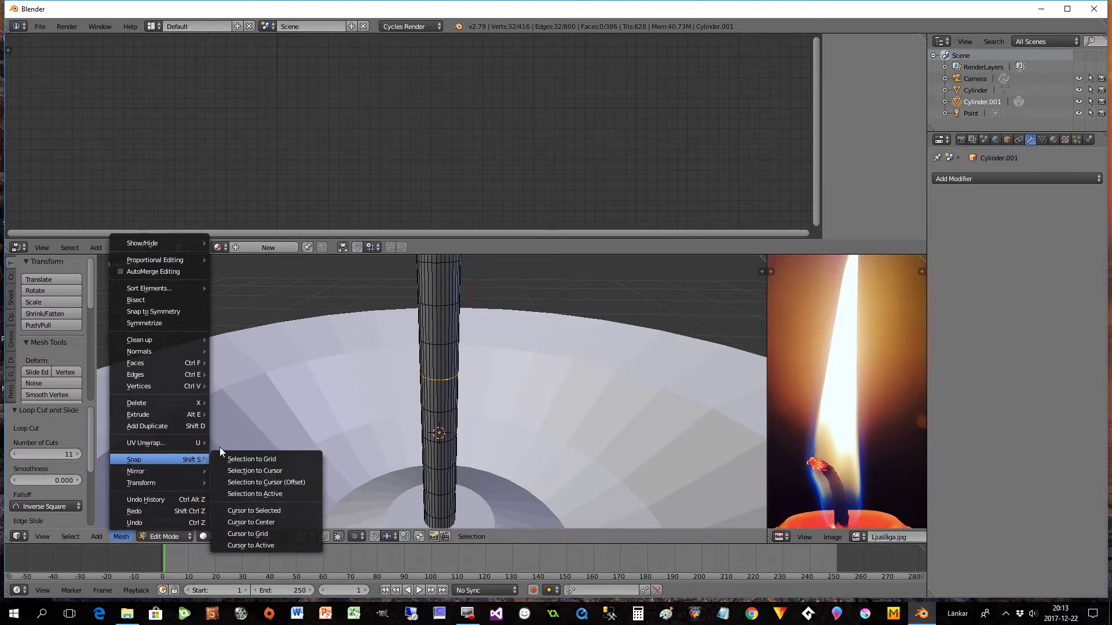
{"action": "left_click", "coordinate": [272, 511]}
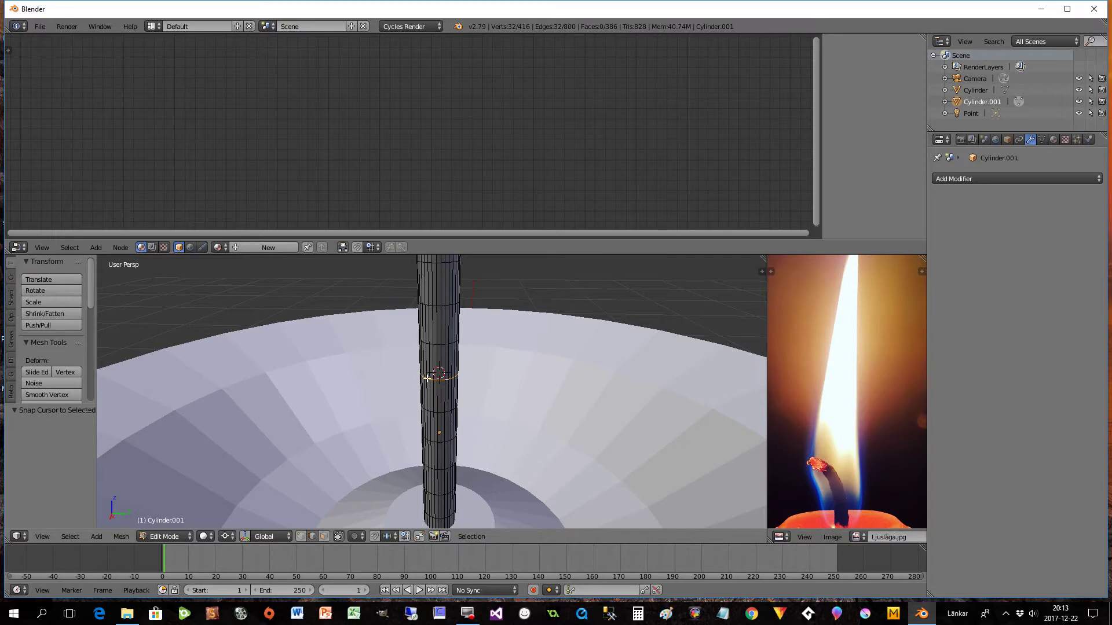
Step: Enable proportional editing for the wick mesh
{"action": "scroll", "coordinate": [440, 380], "scroll_direction": "down", "scroll_amount": 3}
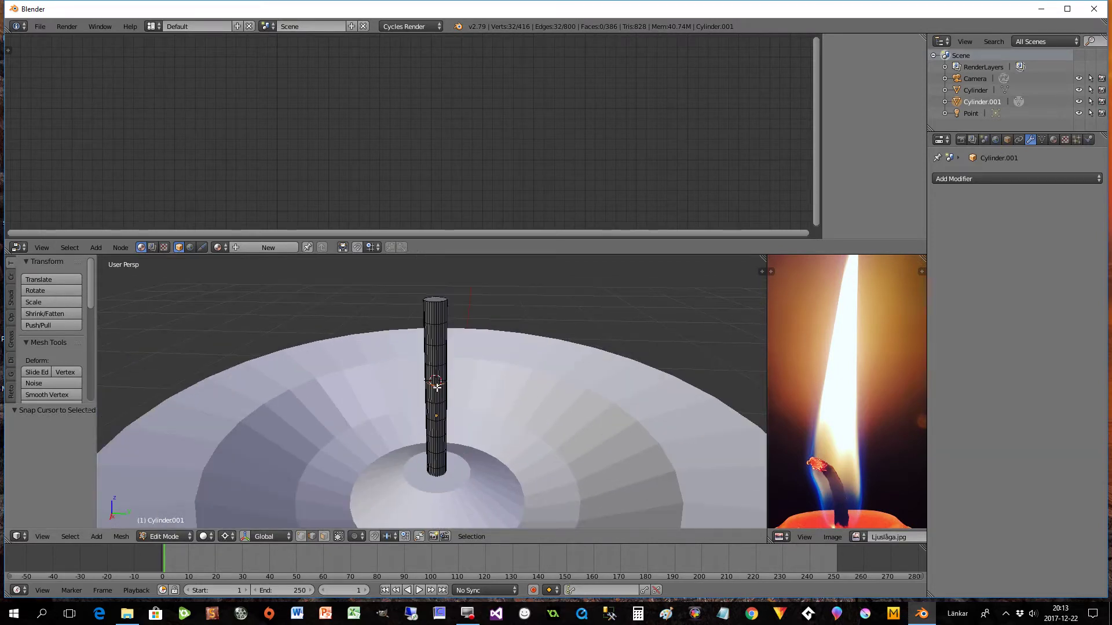
{"action": "left_click", "coordinate": [352, 539]}
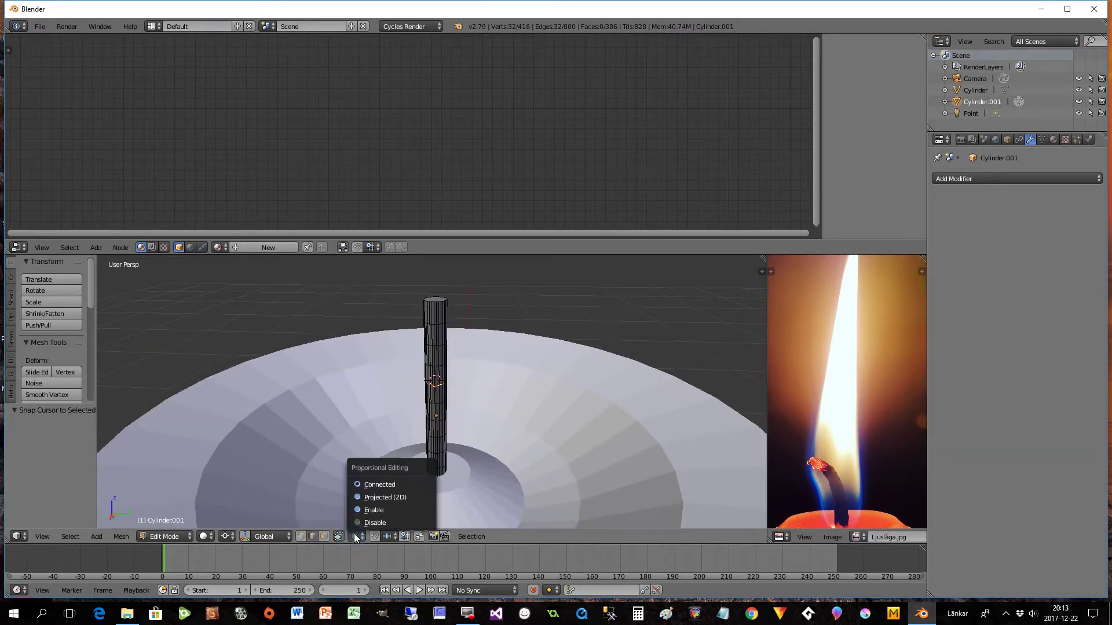
{"action": "left_click", "coordinate": [371, 513]}
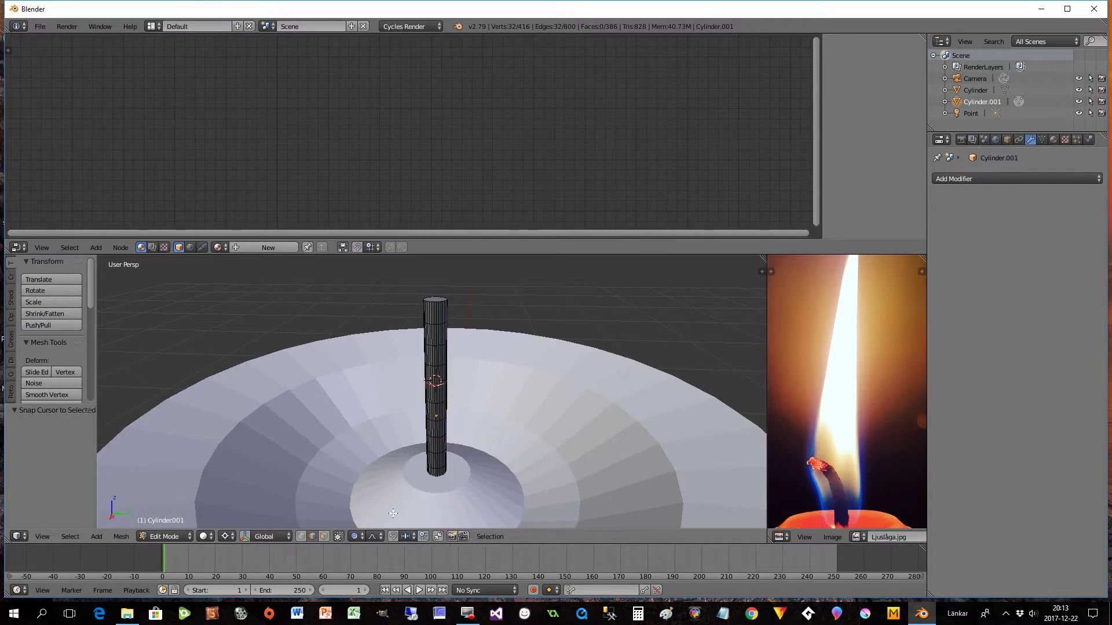
Step: Bend the wick by rotating its middle edge loop about 46.2° around global X with a proportional size of about 0.51
{"action": "middle_click_drag", "start_coordinate": [451, 454], "coordinate": [423, 420]}
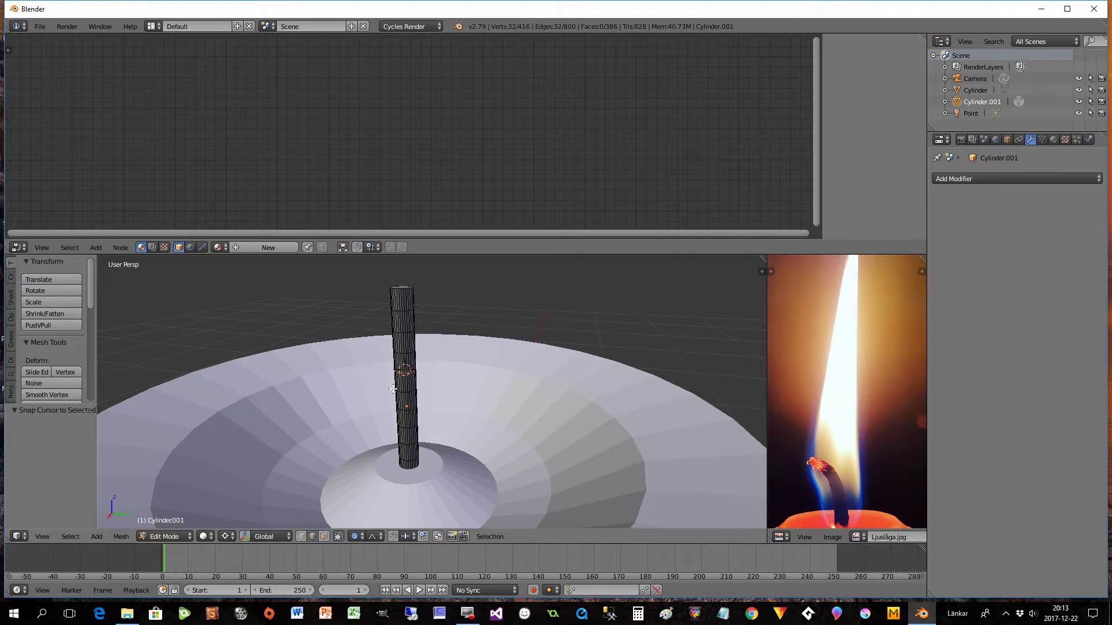
{"action": "key", "text": "r"}
{"action": "scroll", "coordinate": [391, 386], "scroll_direction": "up", "scroll_amount": 19}
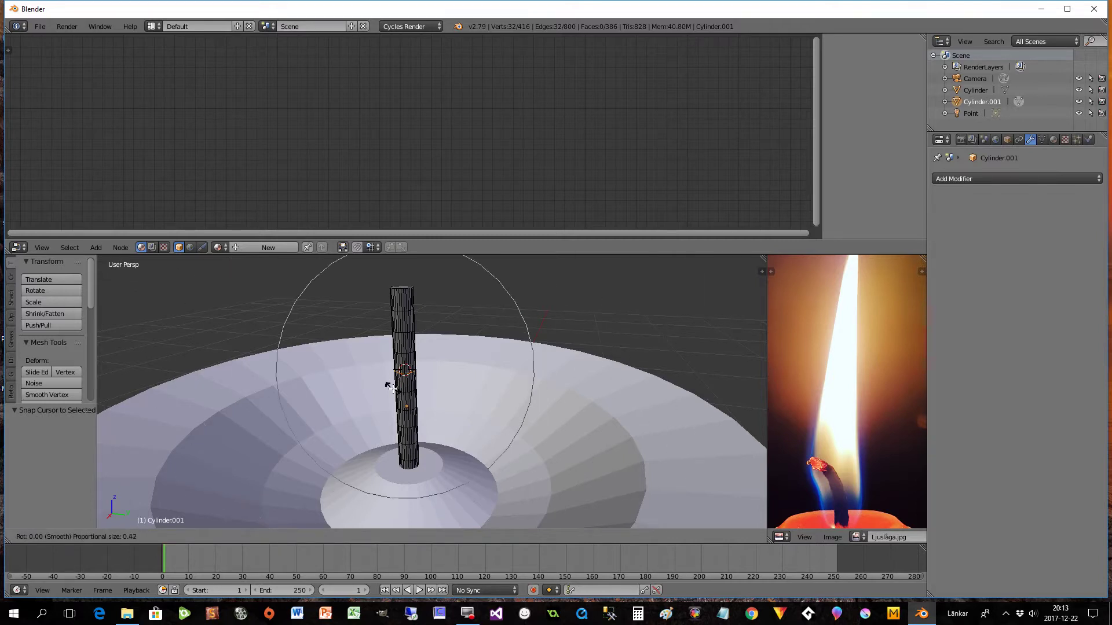
{"action": "scroll", "coordinate": [390, 387], "scroll_direction": "down", "scroll_amount": 3}
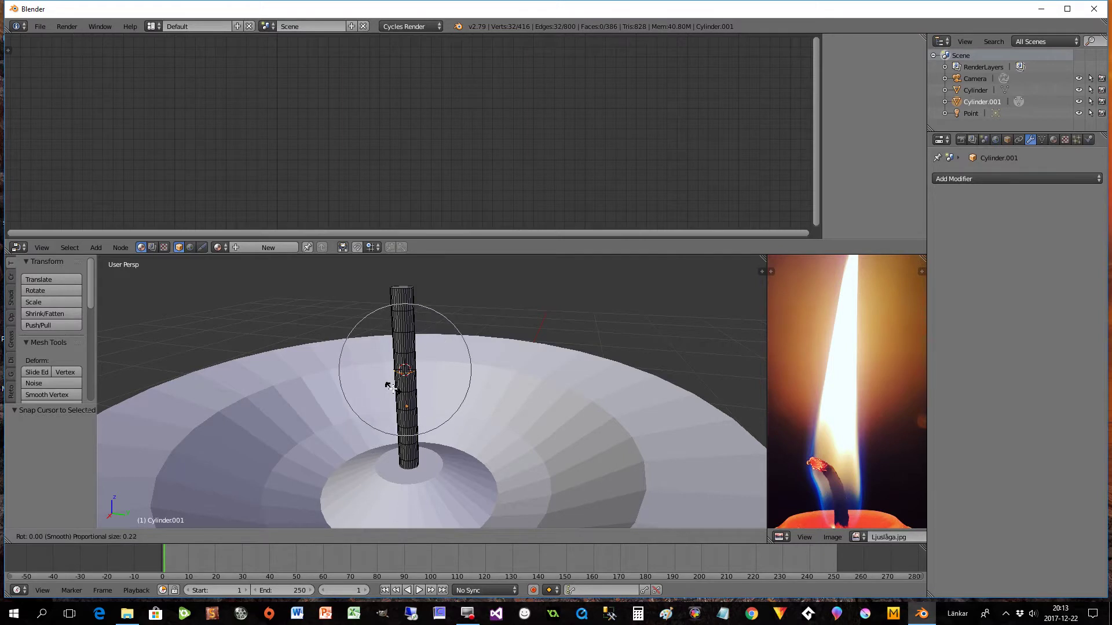
{"action": "key", "text": "x"}
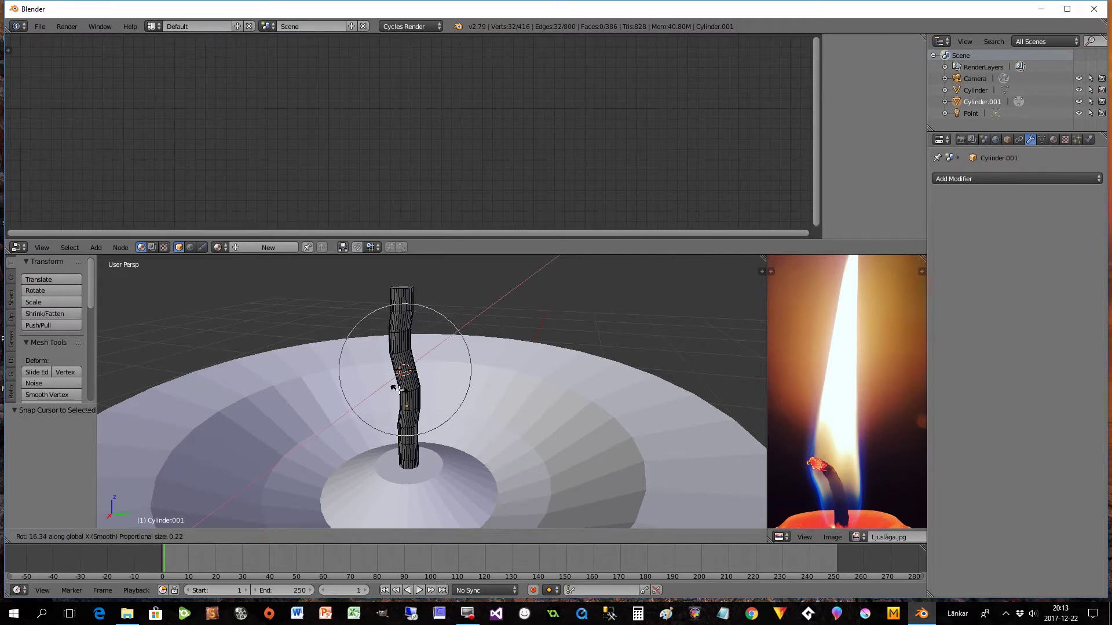
{"action": "scroll", "coordinate": [394, 387], "scroll_direction": "down", "scroll_amount": 6}
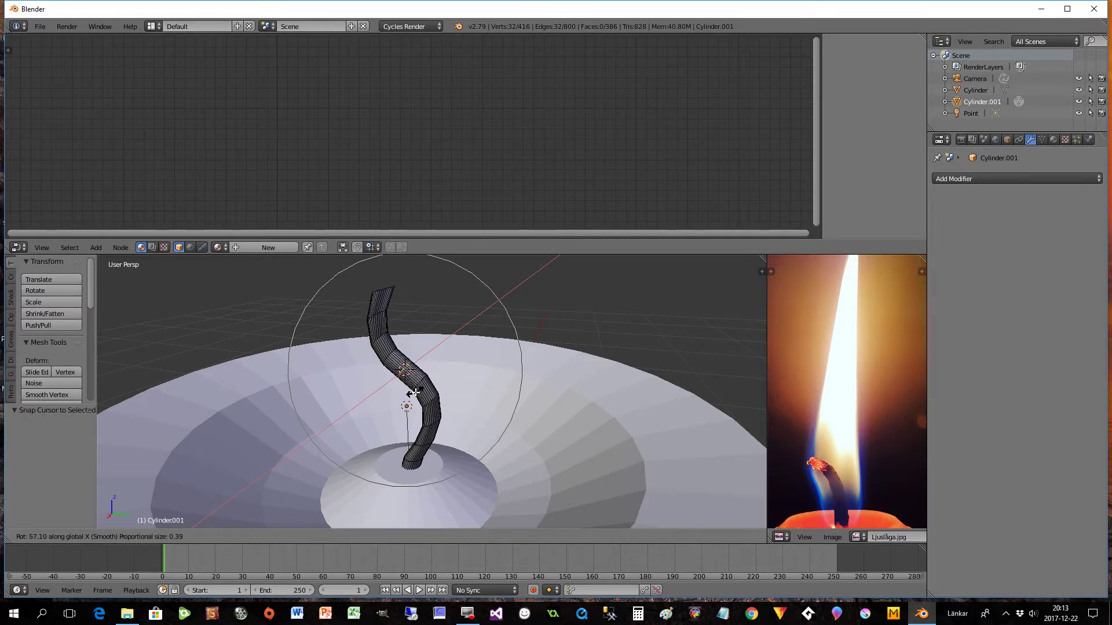
{"action": "scroll", "coordinate": [412, 396], "scroll_direction": "down", "scroll_amount": 1}
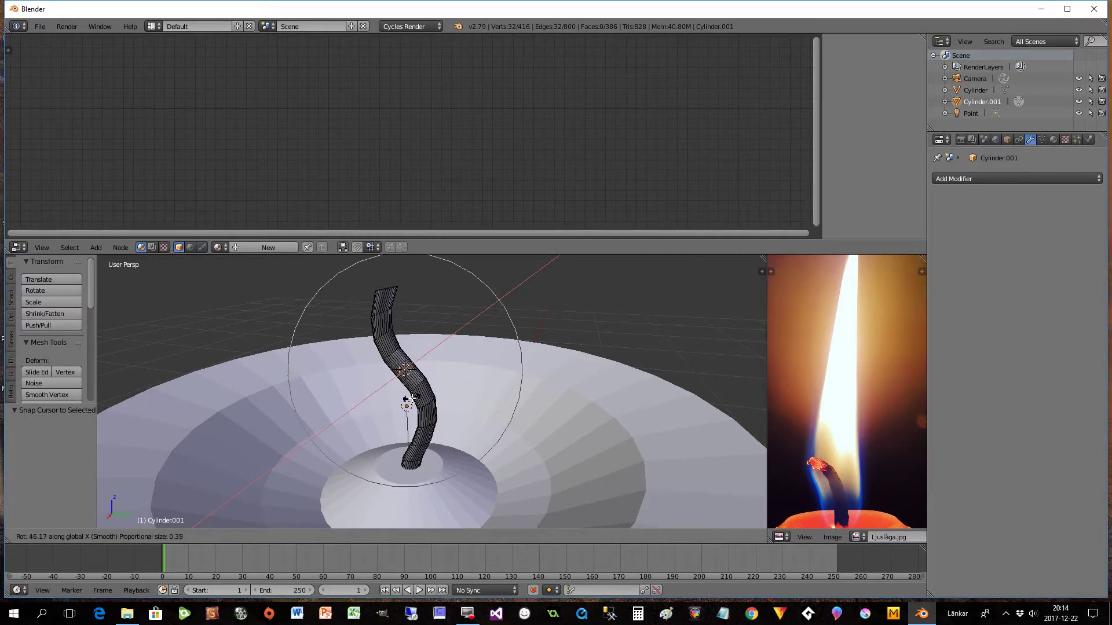
{"action": "scroll", "coordinate": [412, 398], "scroll_direction": "down", "scroll_amount": 3}
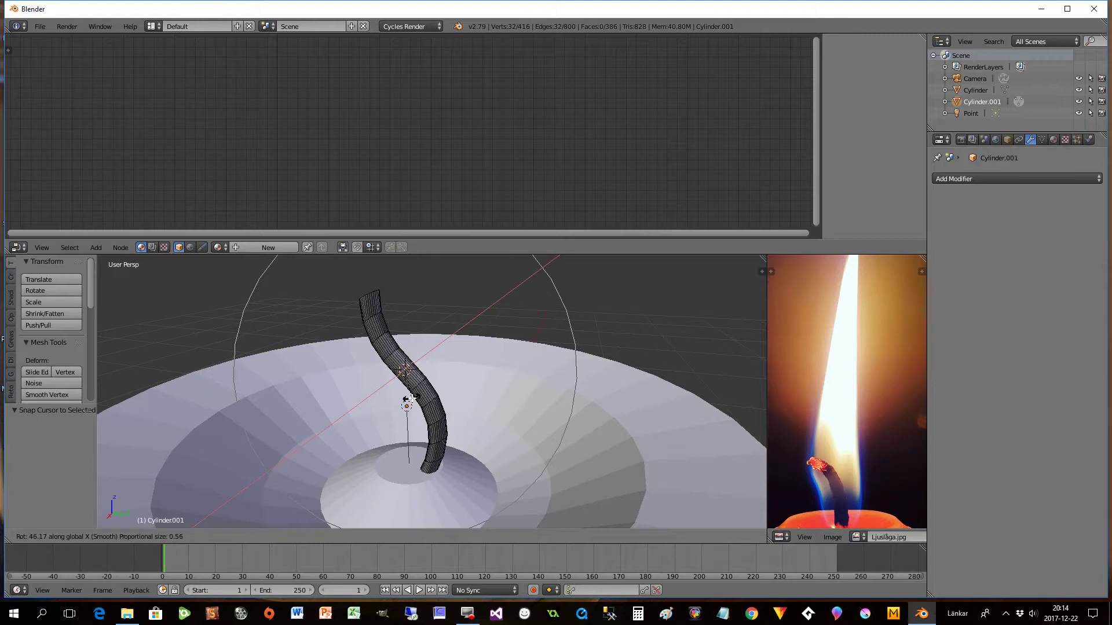
{"action": "scroll", "coordinate": [411, 398], "scroll_direction": "up", "scroll_amount": 1}
{"action": "left_click", "coordinate": [411, 398]}
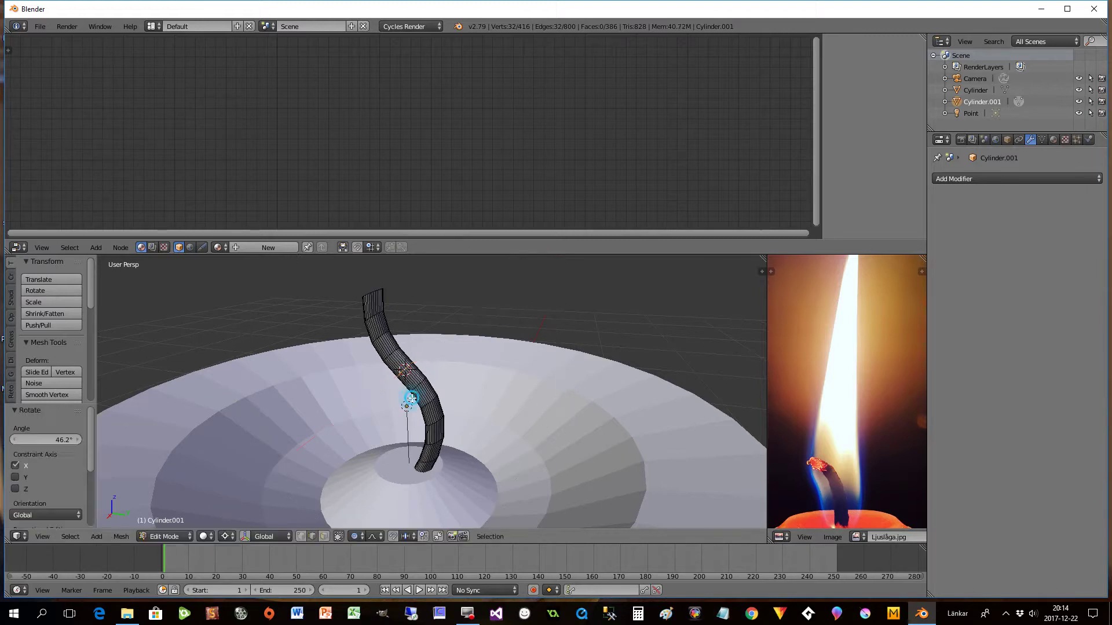
Step: Select the wick's top face in face mode and rotate it about 51.8° around global X with a proportional size of 0.22
{"action": "middle_click_drag", "start_coordinate": [392, 391], "coordinate": [431, 374]}
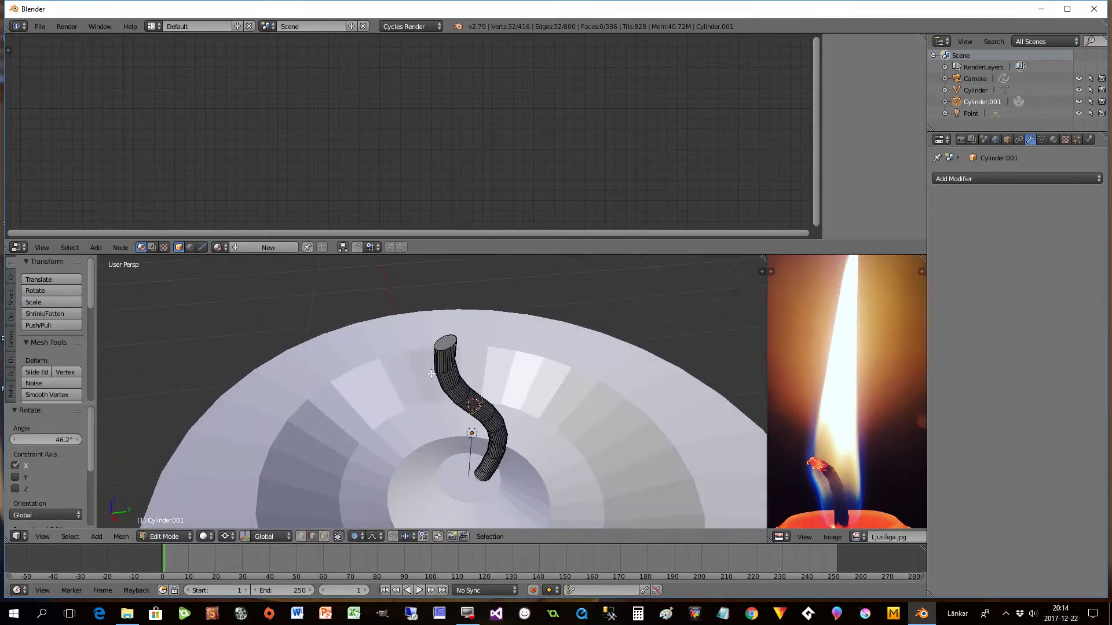
{"action": "left_click", "coordinate": [323, 536]}
{"action": "left_click", "coordinate": [456, 339]}
{"action": "middle_click_drag", "start_coordinate": [456, 338], "coordinate": [400, 424]}
{"action": "key", "text": "r"}
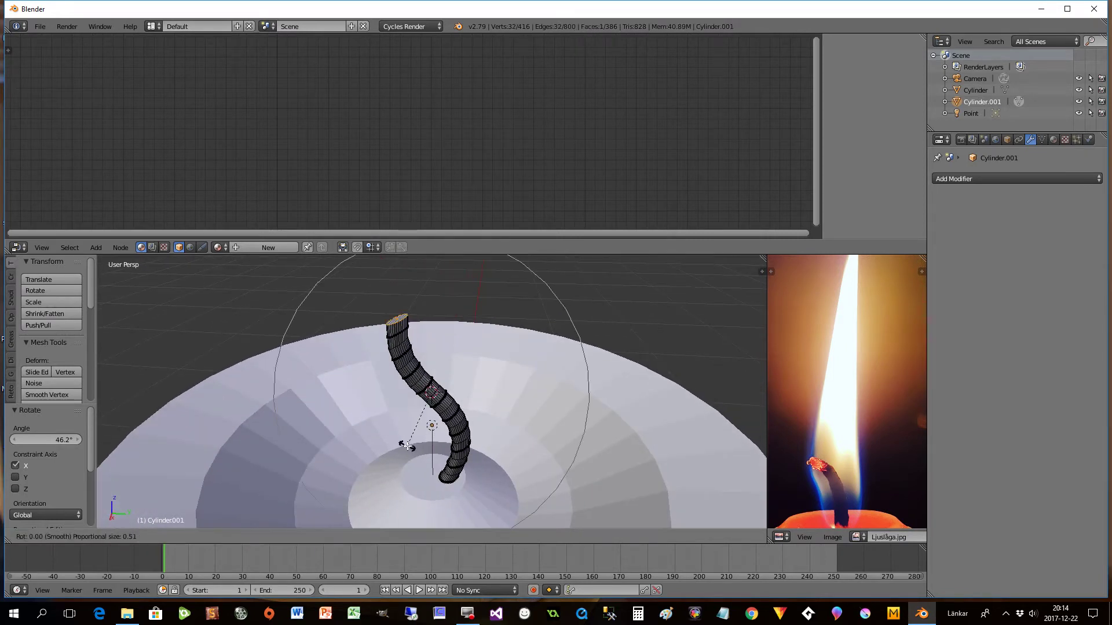
{"action": "key", "text": "x"}
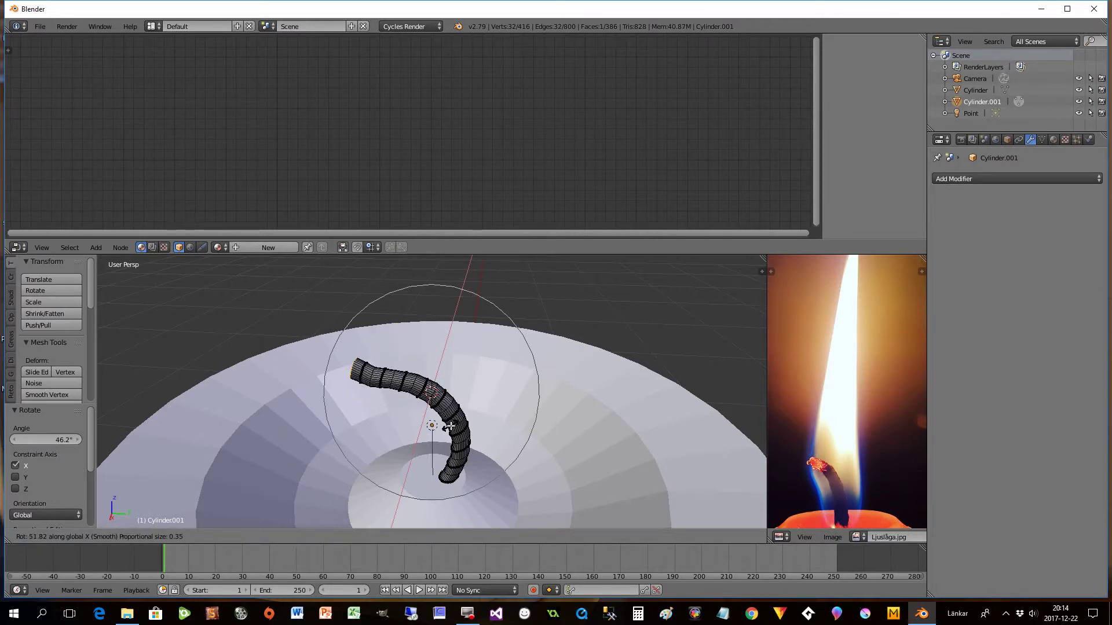
{"action": "scroll", "coordinate": [450, 426], "scroll_direction": "up", "scroll_amount": 4}
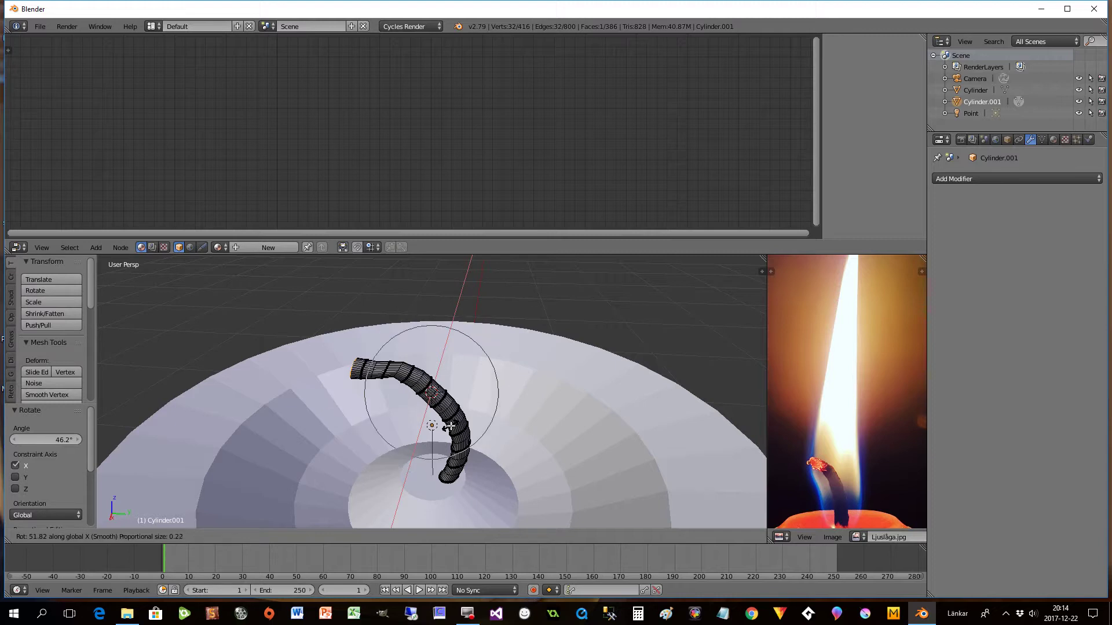
{"action": "left_click", "coordinate": [450, 427]}
Step: Switch the pivot point to Individual Origins and move the wick's end face by about 0.035 in Y and 0.007 in Z
{"action": "middle_click_drag", "start_coordinate": [446, 422], "coordinate": [472, 427]}
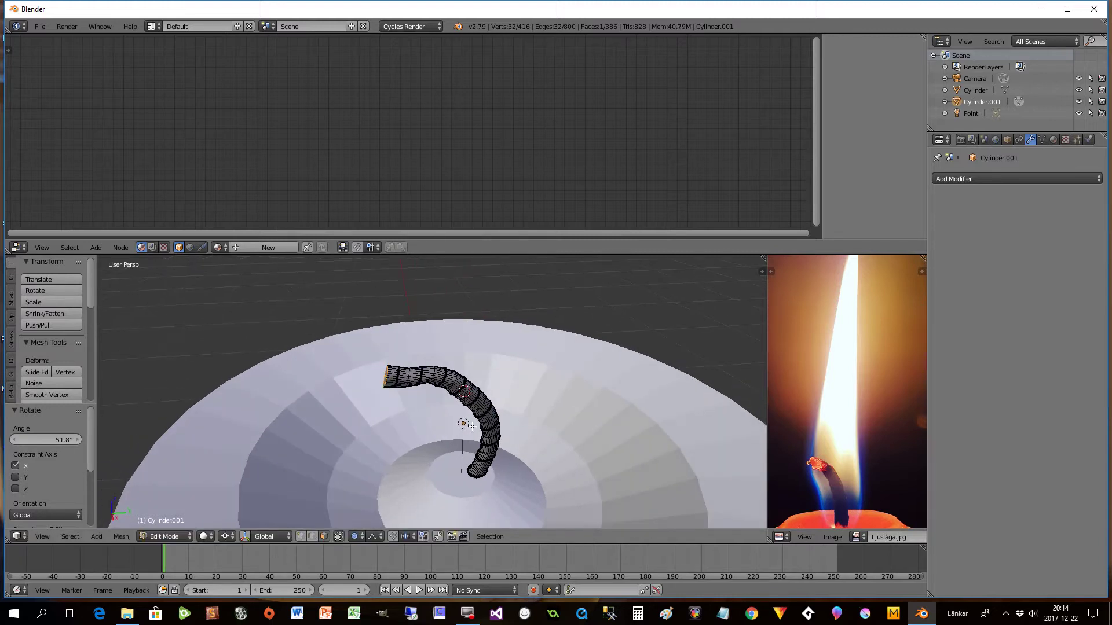
{"action": "middle_click_drag", "start_coordinate": [399, 414], "coordinate": [405, 415]}
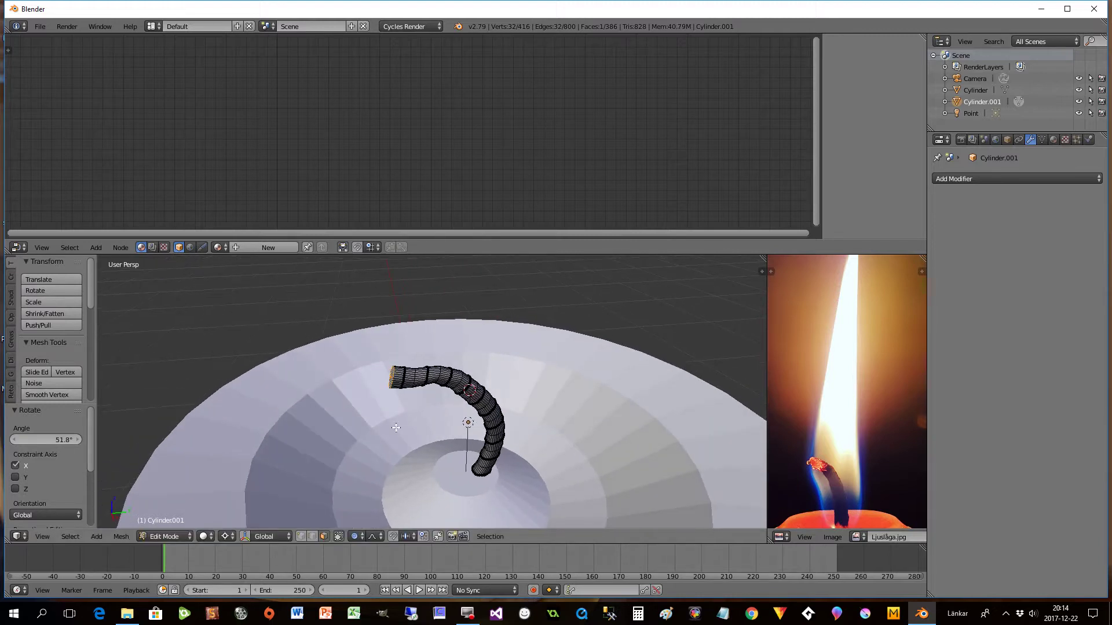
{"action": "left_click", "coordinate": [228, 536]}
{"action": "left_click", "coordinate": [243, 498]}
{"action": "key", "text": "g"}
{"action": "left_click", "coordinate": [412, 421]}
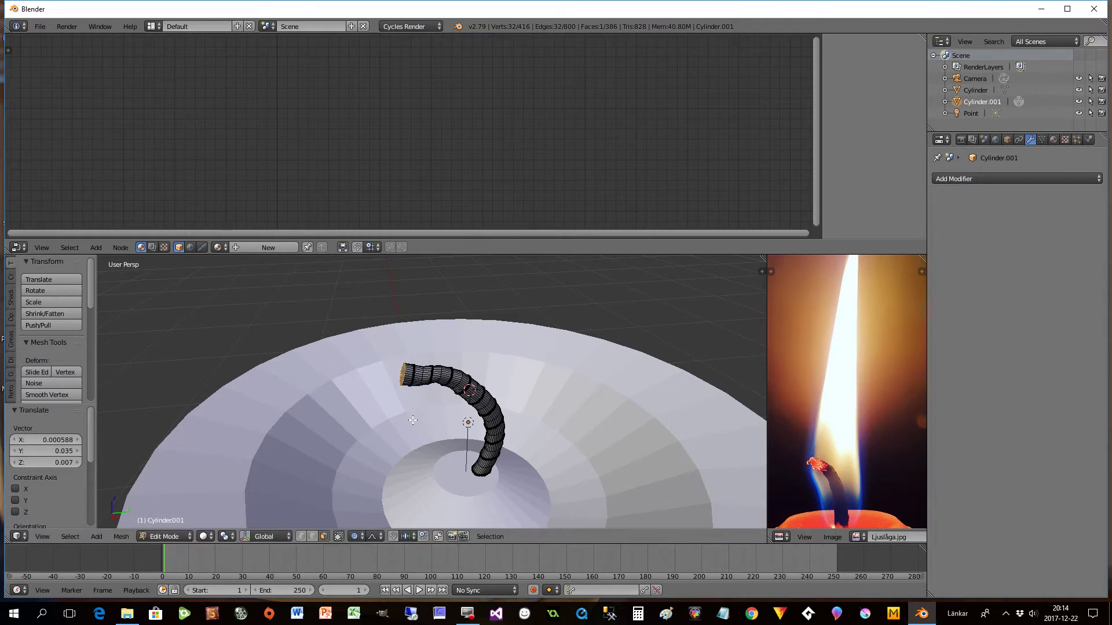
Step: Rotate the wick's end face about 23.4° around global X with a proportional size of 0.18
{"action": "key", "text": "r"}
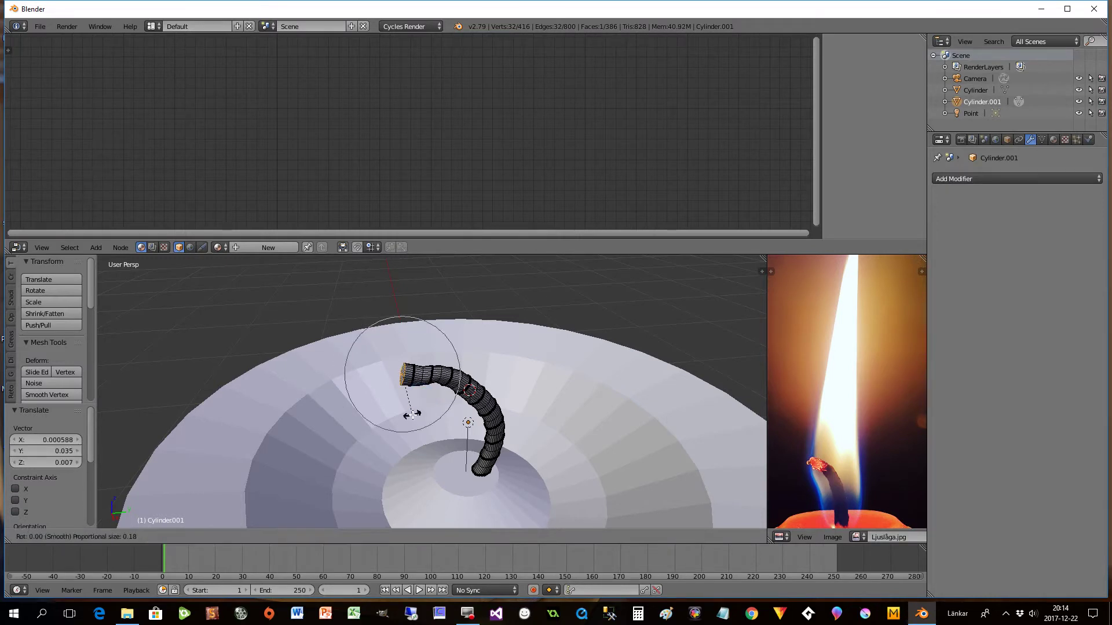
{"action": "key", "text": "x"}
{"action": "left_click", "coordinate": [427, 408]}
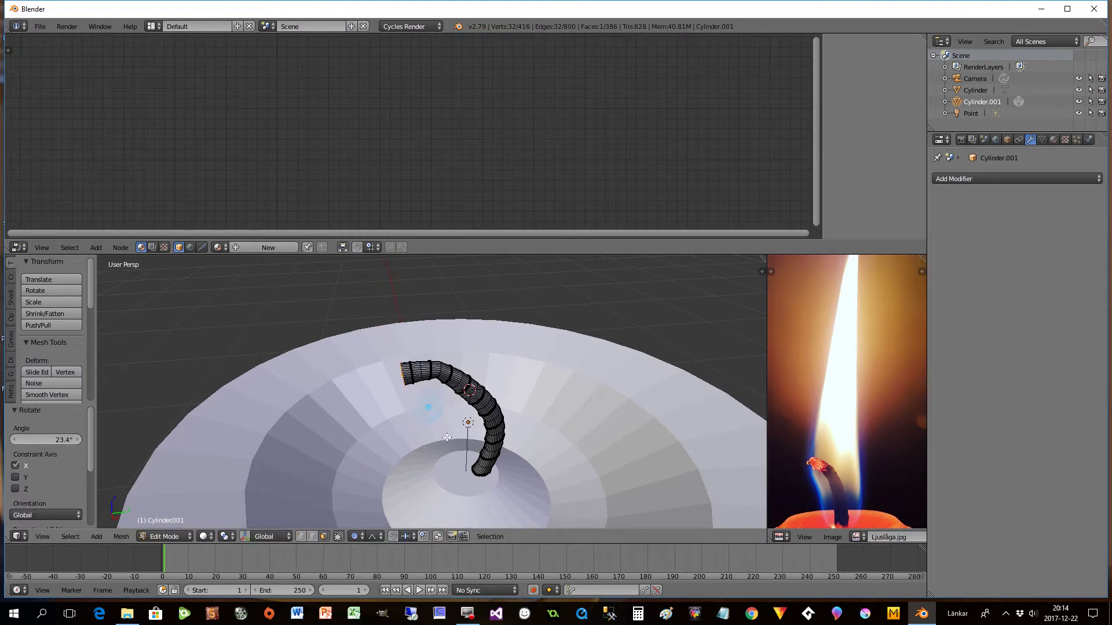
Step: Return to Object Mode and move the wick by about 0.004 in X, -0.041 in Y and 0.004 in Z
{"action": "key", "text": "KP_8"}
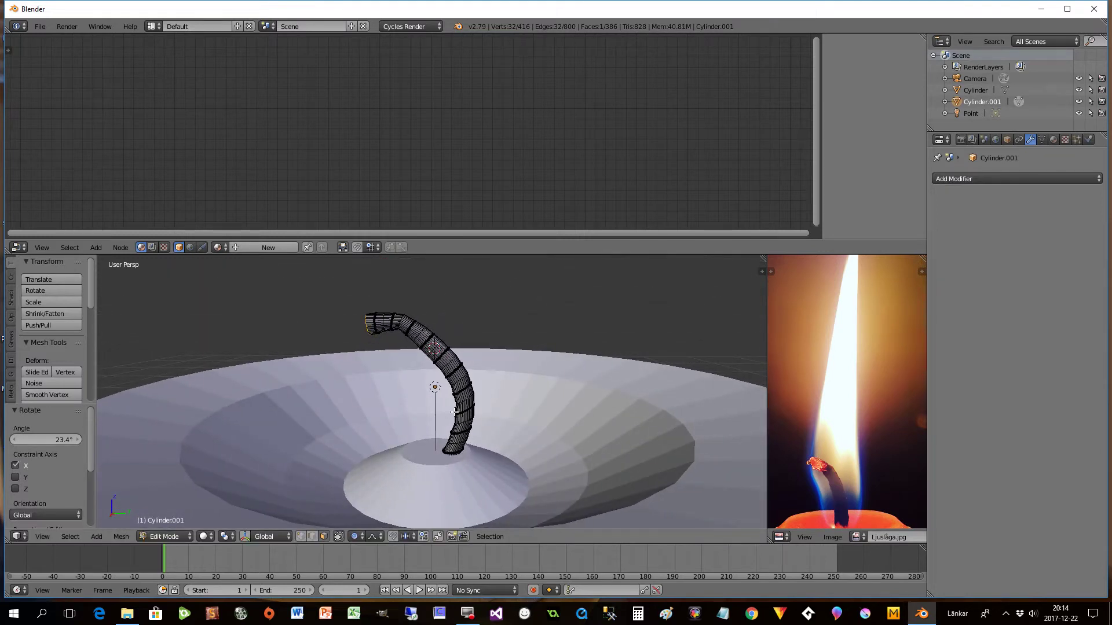
{"action": "key", "text": "Tab"}
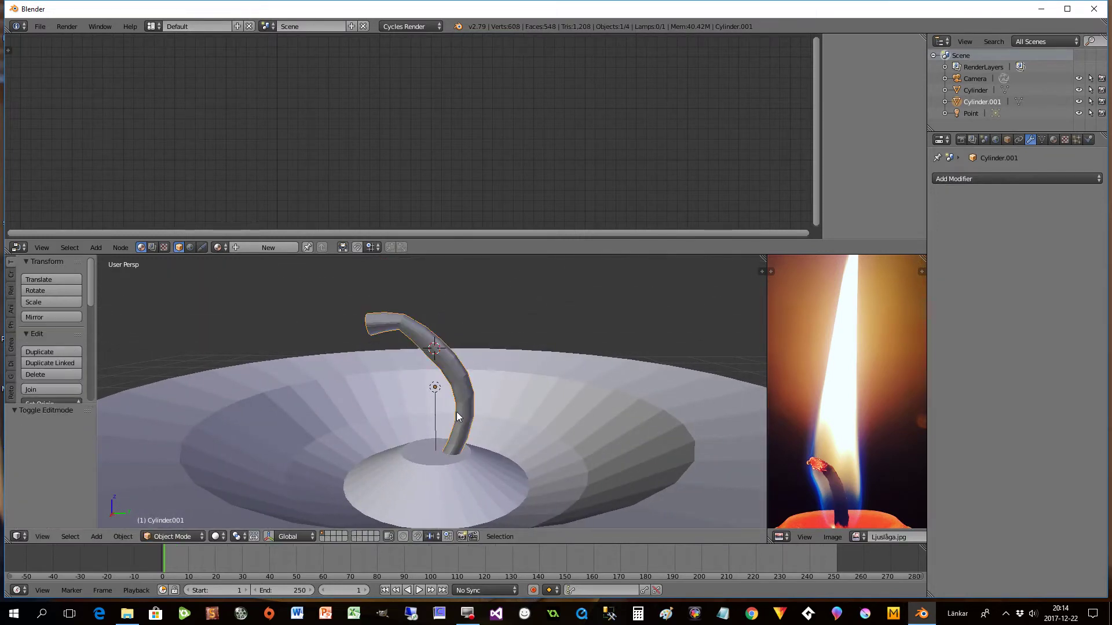
{"action": "key", "text": "g"}
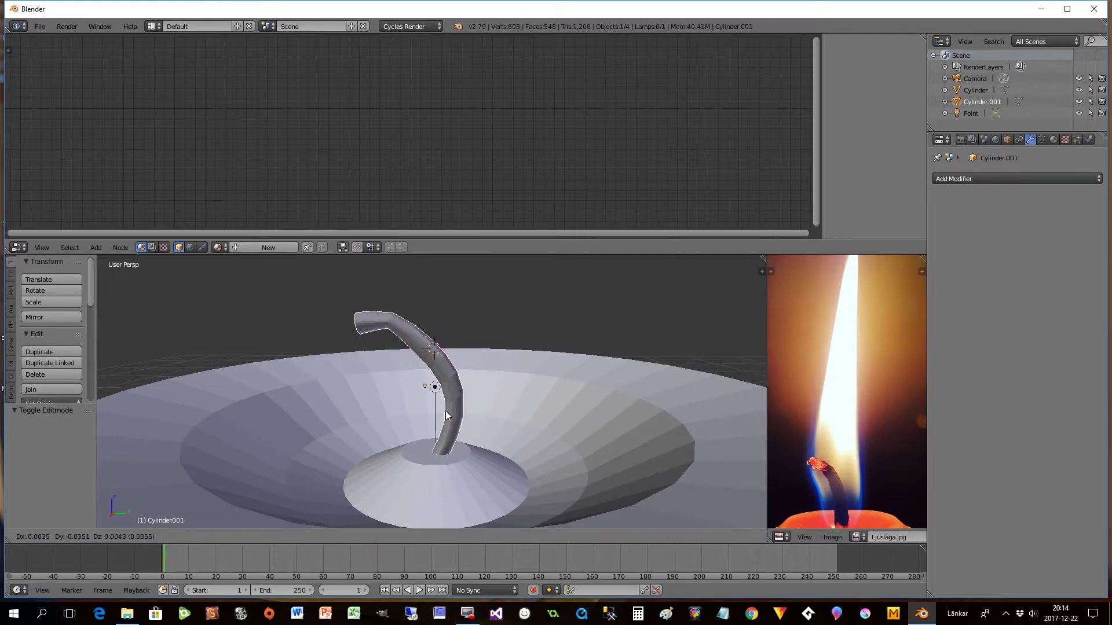
{"action": "left_click", "coordinate": [444, 411]}
Step: Add a UV Sphere with 32 segments and 16 rings for the flame and scale its mesh to about 0.165 in Edit Mode
{"action": "mouse_move", "coordinate": [458, 424]}
{"action": "middle_mouse_down"}
{"action": "mouse_move", "coordinate": [488, 428]}
{"action": "mouse_move", "coordinate": [488, 414]}
{"action": "mouse_move", "coordinate": [443, 405]}
{"action": "mouse_move", "coordinate": [489, 412]}
{"action": "mouse_move", "coordinate": [477, 414]}
{"action": "middle_mouse_up"}
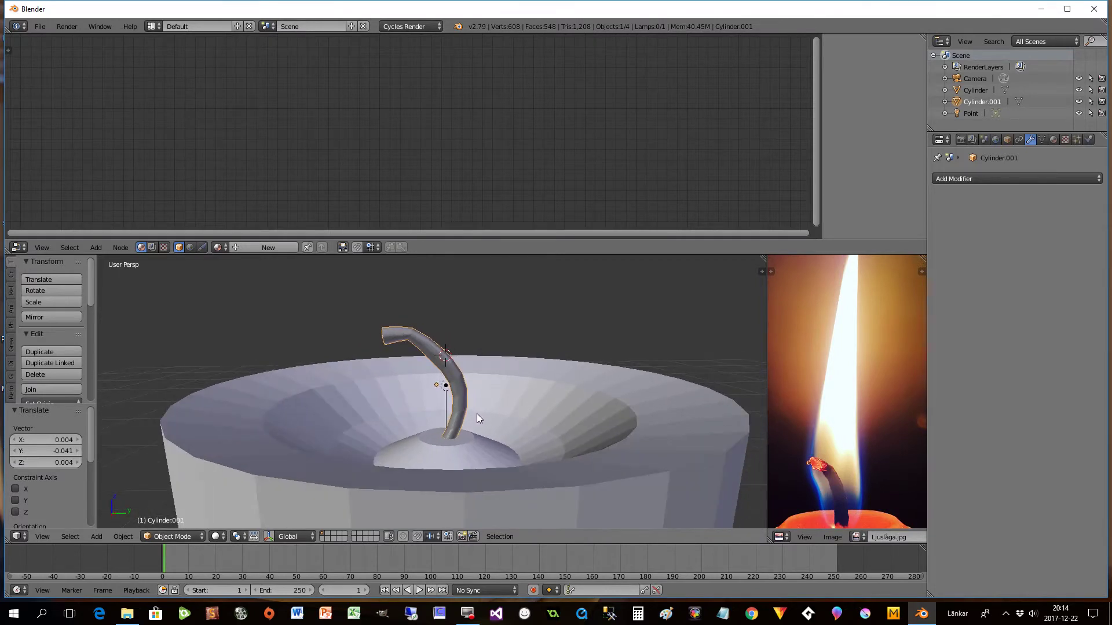
{"action": "scroll", "coordinate": [470, 405], "scroll_direction": "down", "scroll_amount": 2}
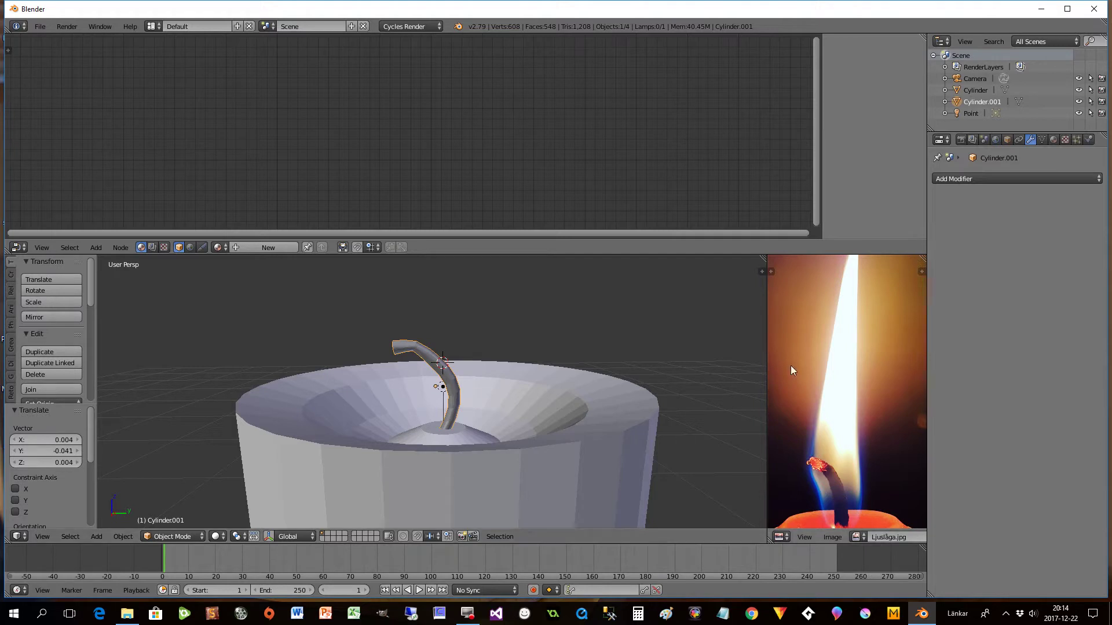
{"action": "middle_click_drag", "start_coordinate": [508, 362], "coordinate": [481, 383]}
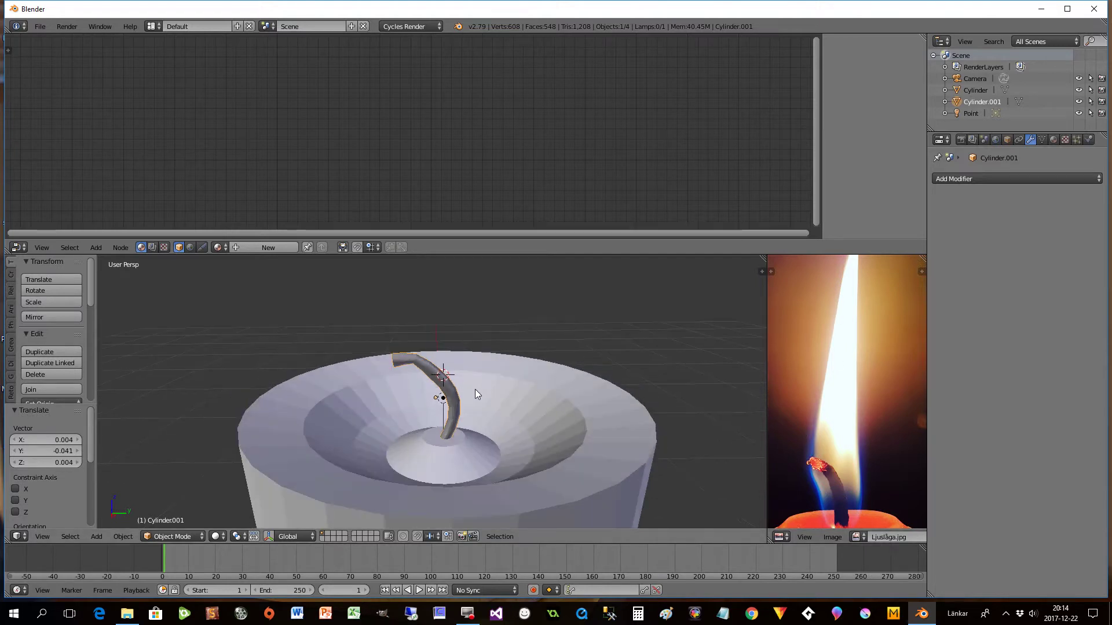
{"action": "key", "text": "shift+a"}
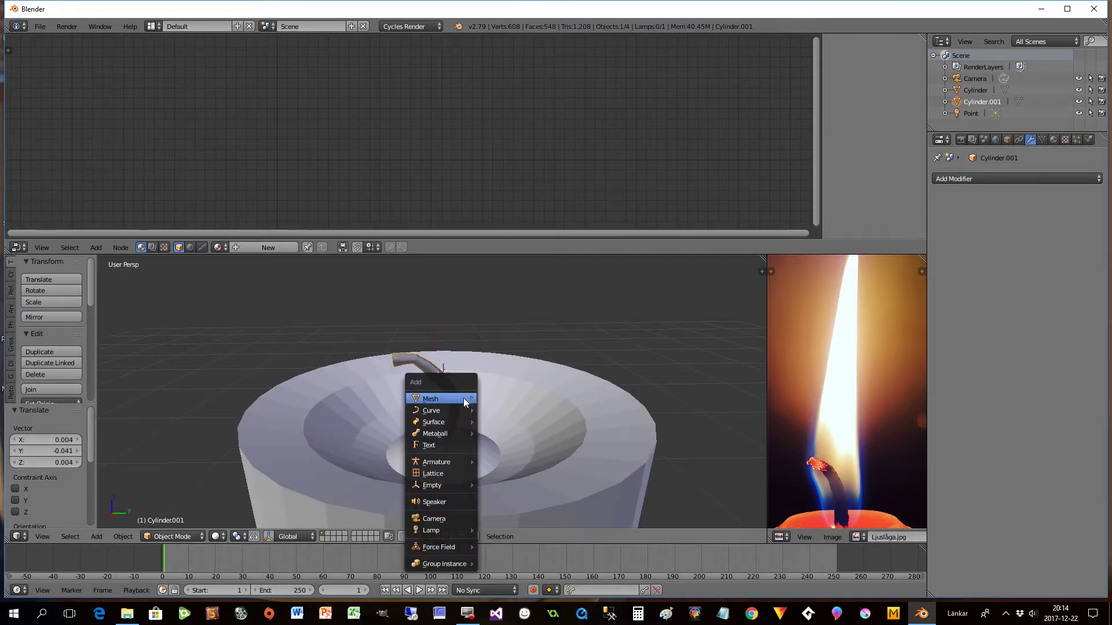
{"action": "mouse_move", "coordinate": [464, 399]}
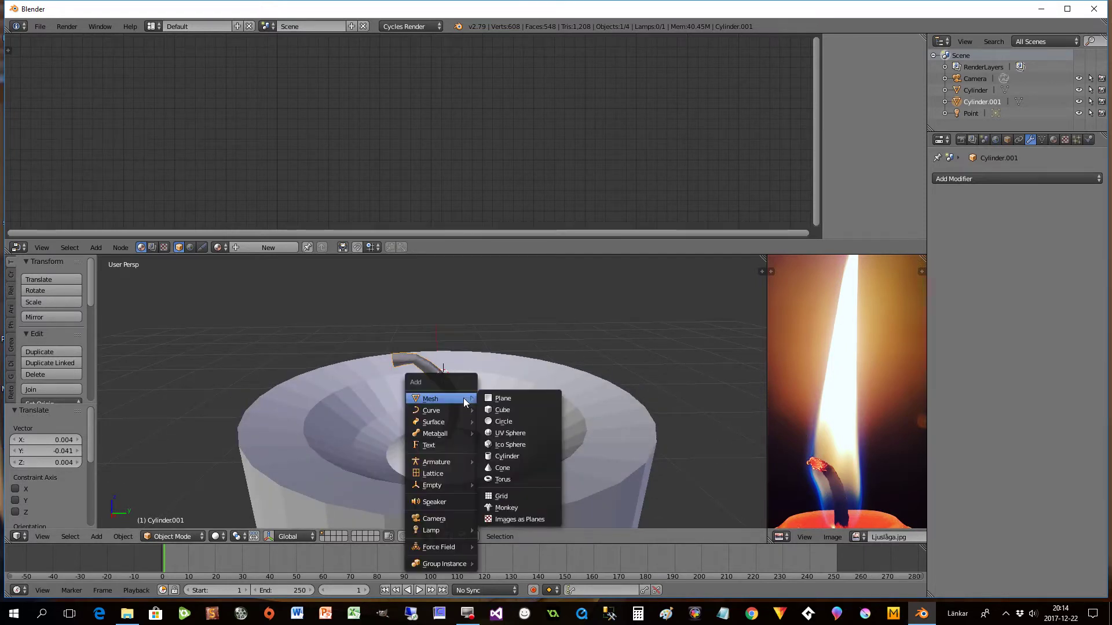
{"action": "left_click", "coordinate": [506, 431]}
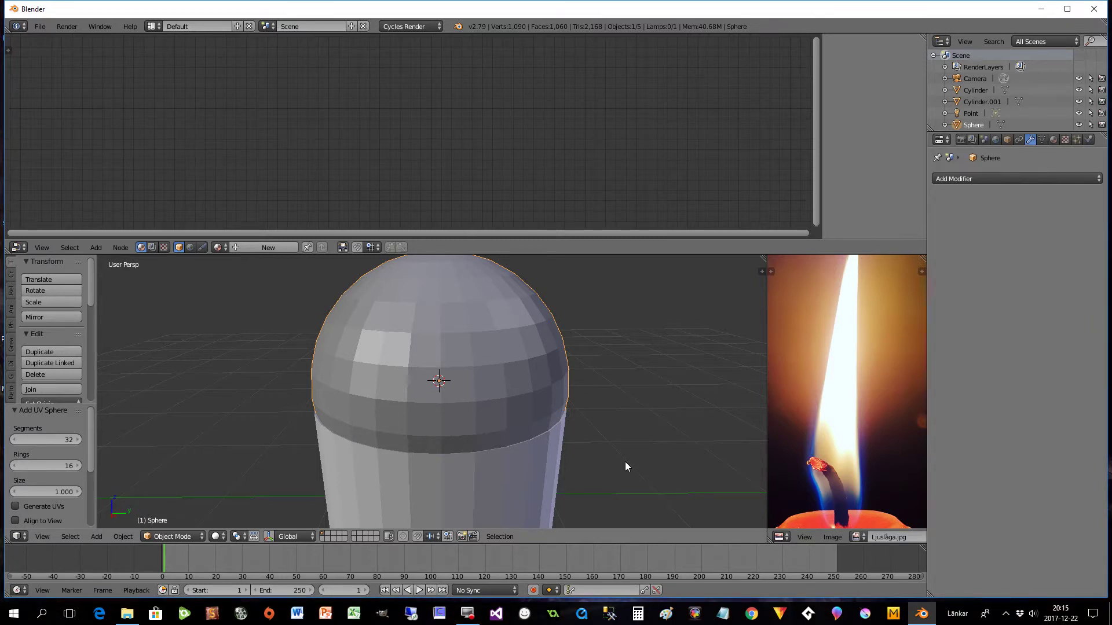
{"action": "key", "text": "Tab"}
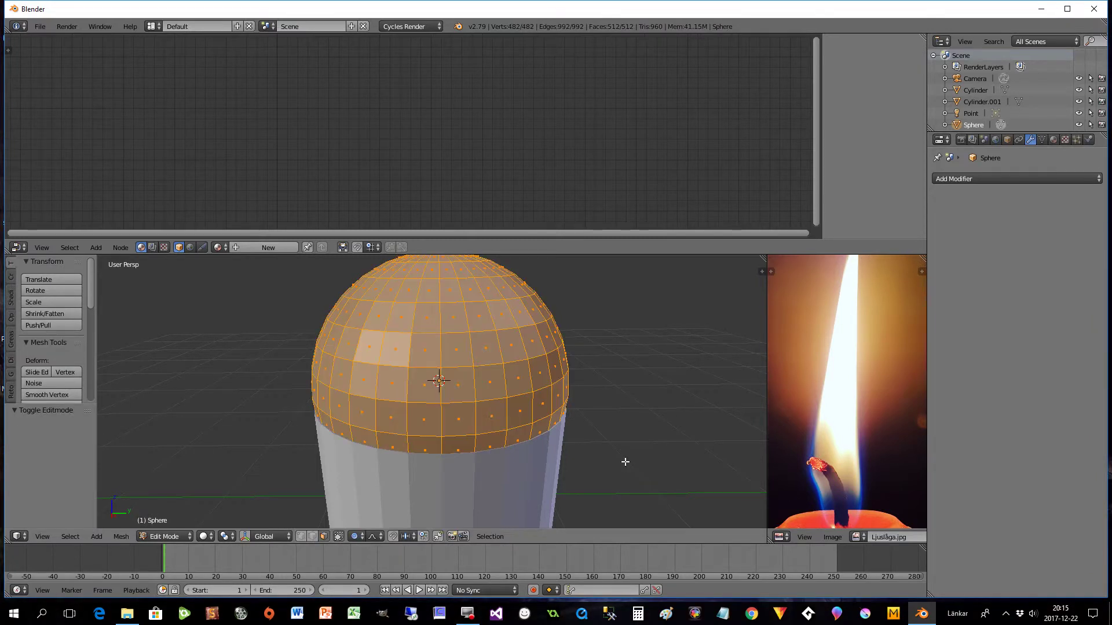
{"action": "key", "text": "s"}
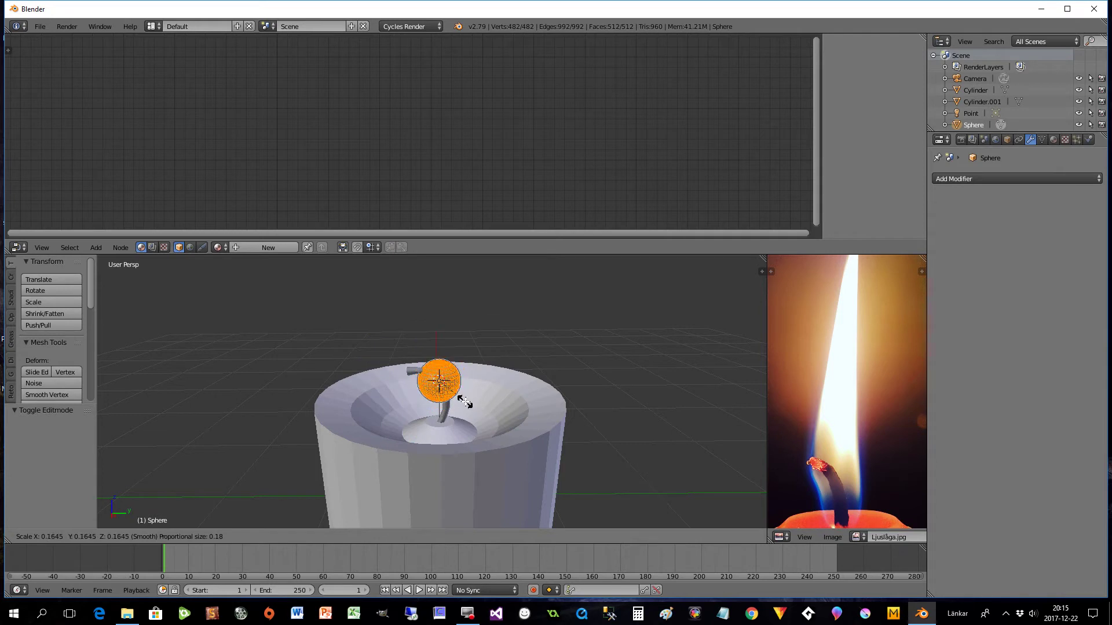
{"action": "left_click", "coordinate": [465, 402]}
Step: Stretch the flame mesh by about 3.793 along global Z and raise it about 0.283 in Z
{"action": "scroll", "coordinate": [474, 408], "scroll_direction": "up", "scroll_amount": 3}
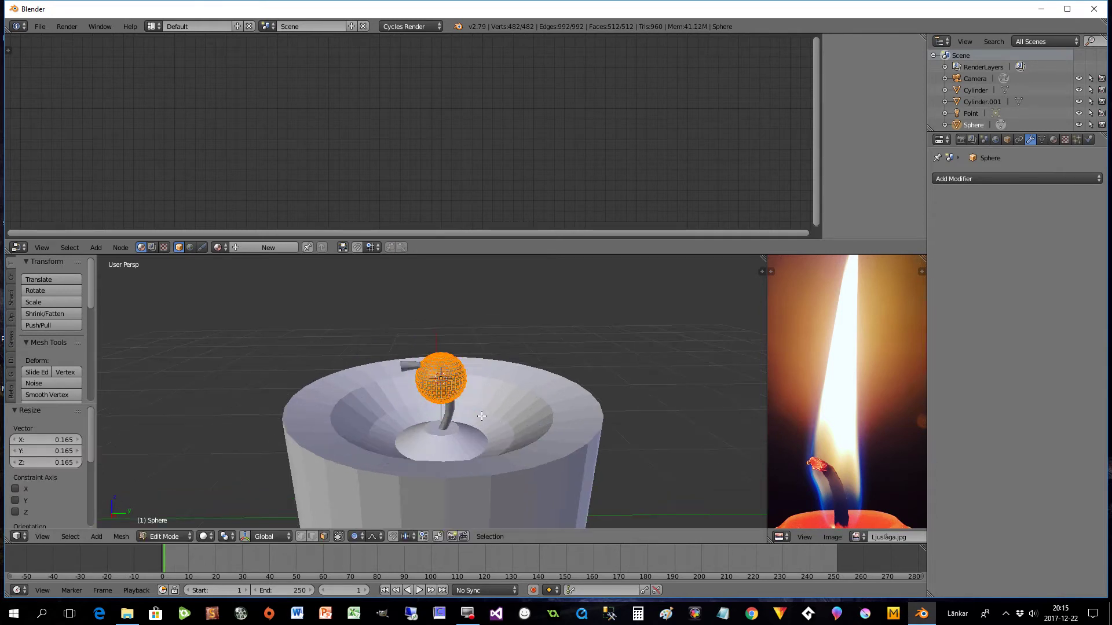
{"action": "scroll", "coordinate": [481, 415], "scroll_direction": "down", "scroll_amount": 1}
{"action": "key", "text": "s"}
{"action": "key", "text": "z"}
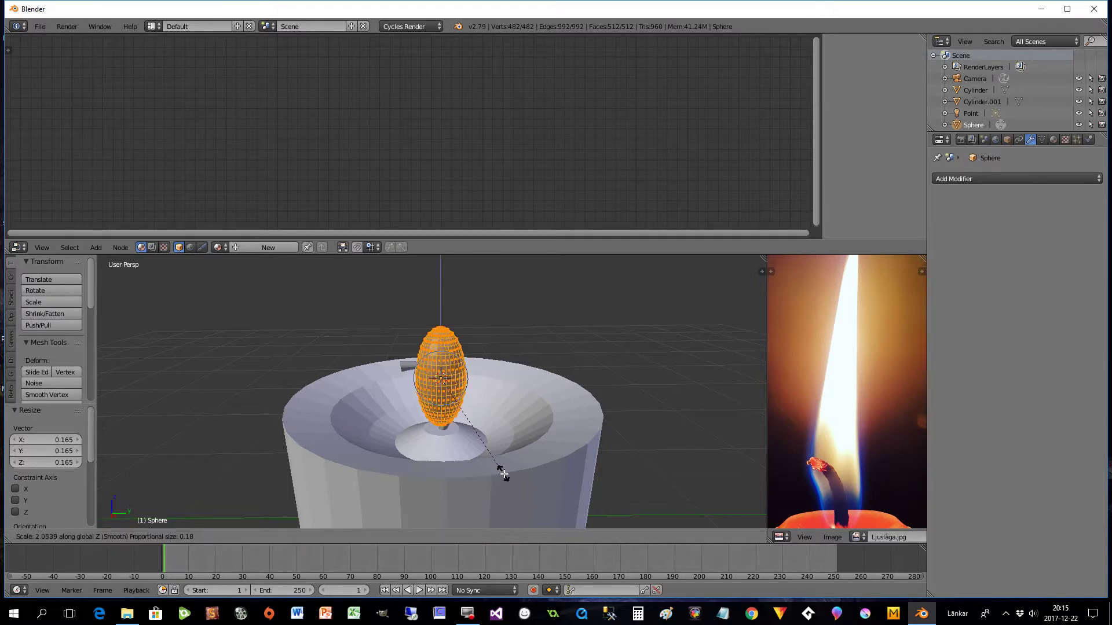
{"action": "left_click", "coordinate": [543, 288]}
{"action": "key", "text": "g"}
{"action": "key", "text": "z"}
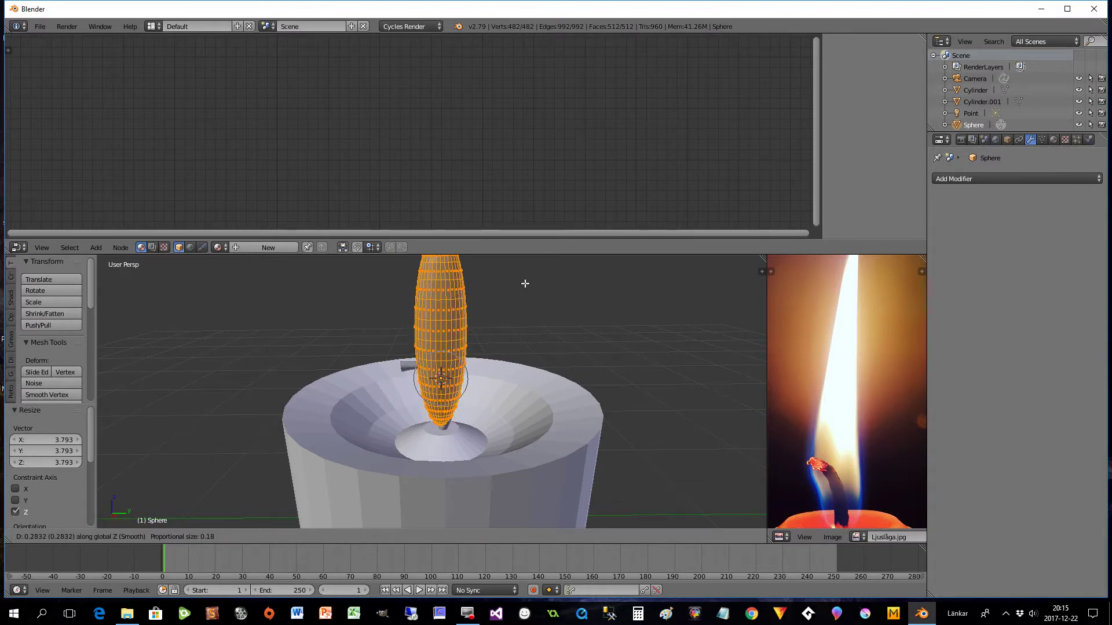
{"action": "left_click", "coordinate": [525, 283]}
Step: Select the flame's top vertex in vertex mode and raise it about 0.216 in Z with a proportional size of 0.18
{"action": "scroll", "coordinate": [519, 317], "scroll_direction": "down", "scroll_amount": 2}
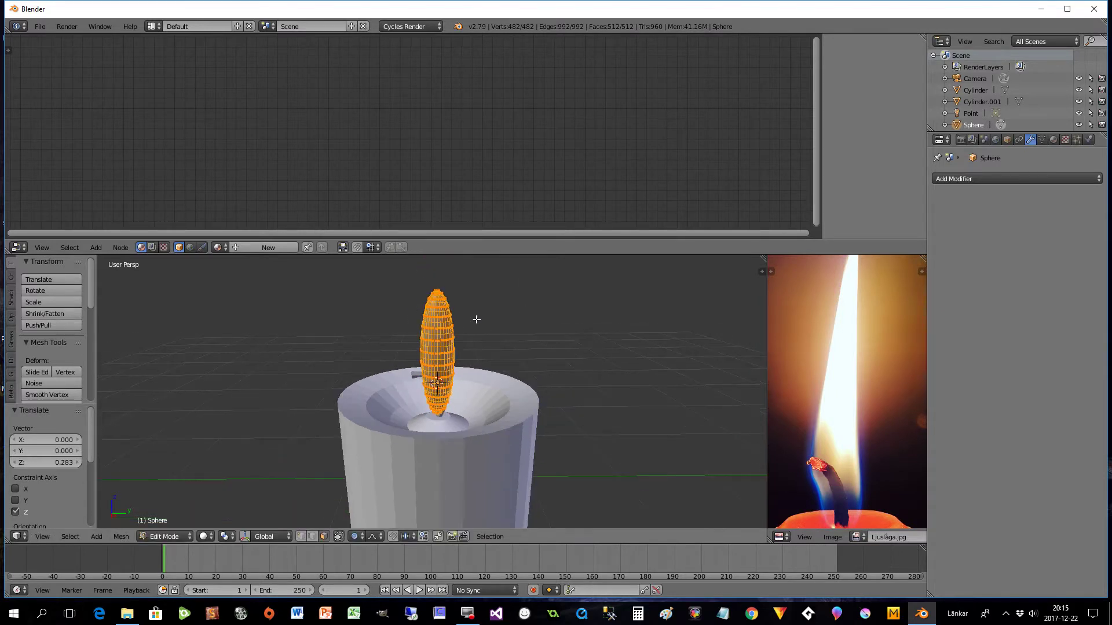
{"action": "middle_click_drag", "start_coordinate": [539, 385], "coordinate": [309, 498]}
{"action": "left_click", "coordinate": [301, 536]}
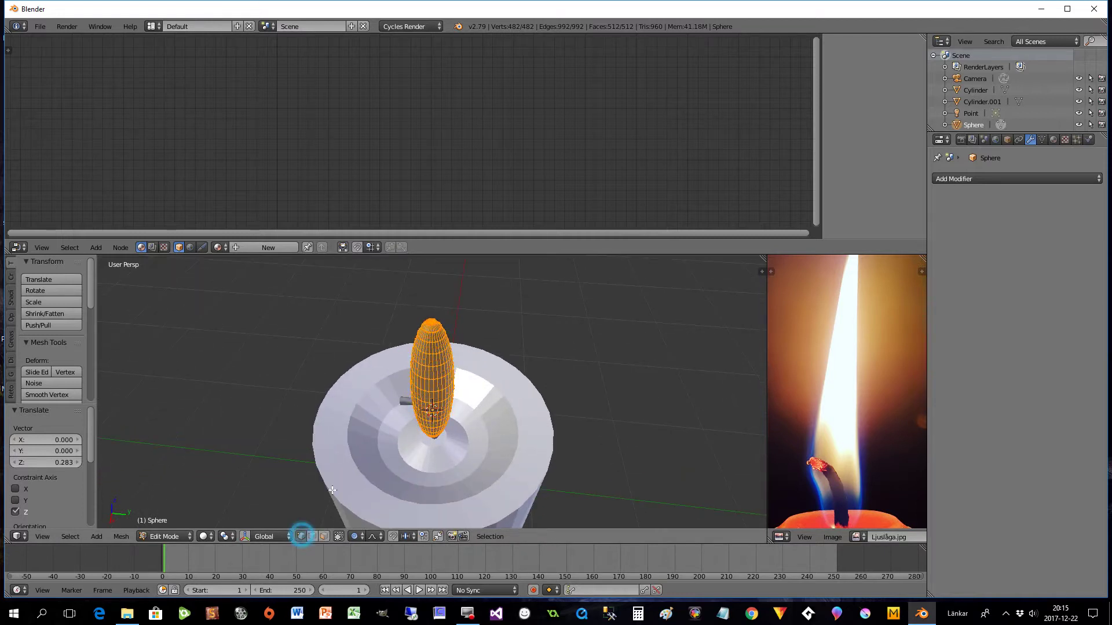
{"action": "right_click", "coordinate": [430, 321]}
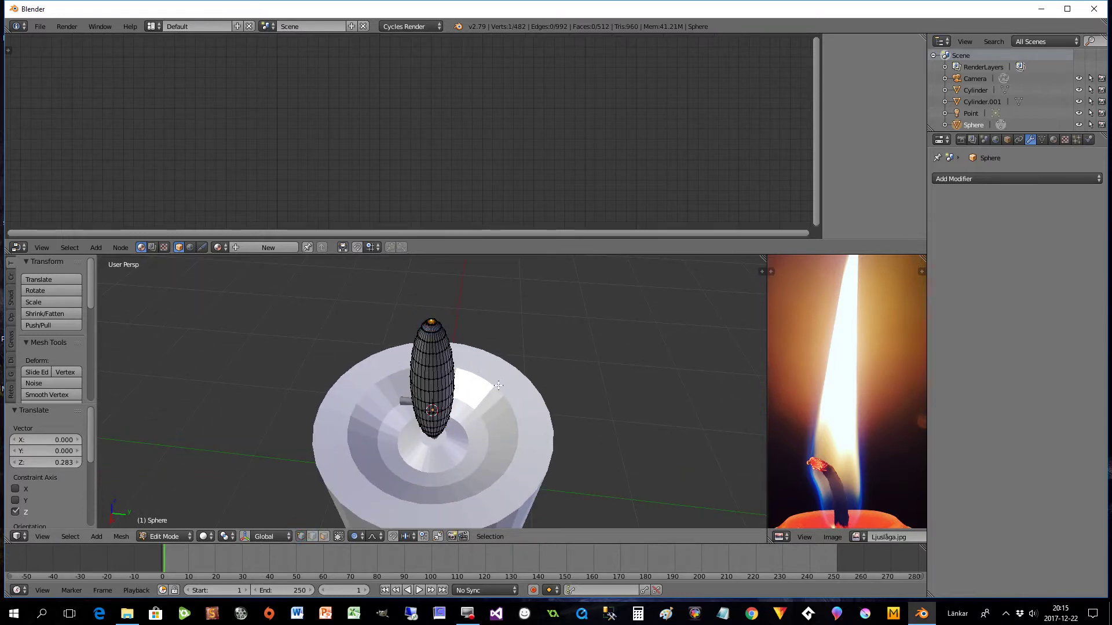
{"action": "key", "text": "g"}
{"action": "key", "text": "z"}
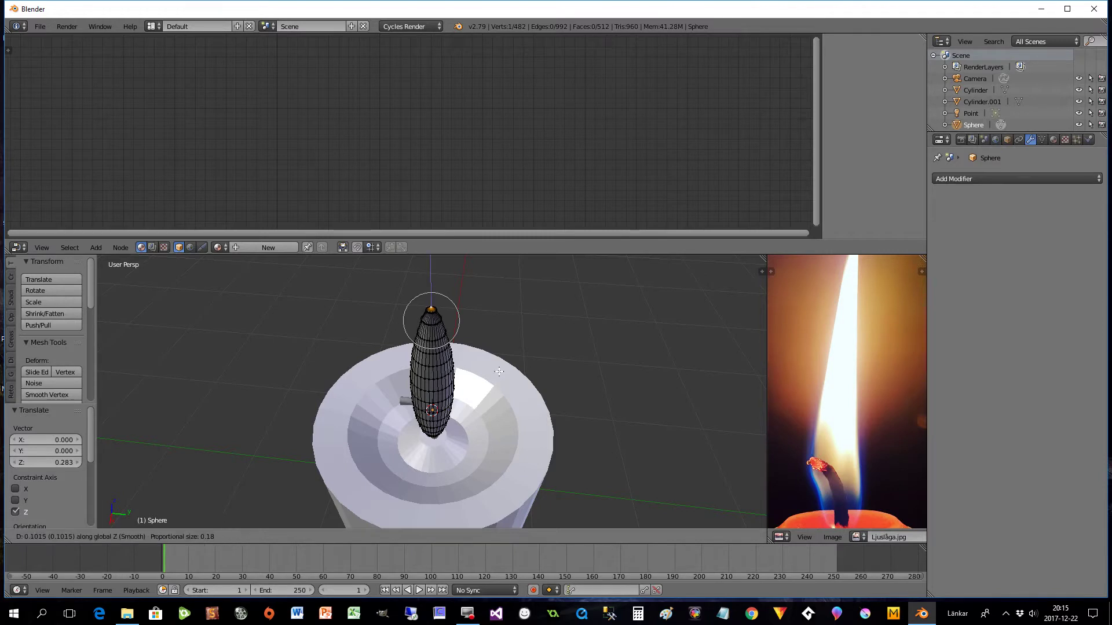
{"action": "left_click", "coordinate": [505, 355]}
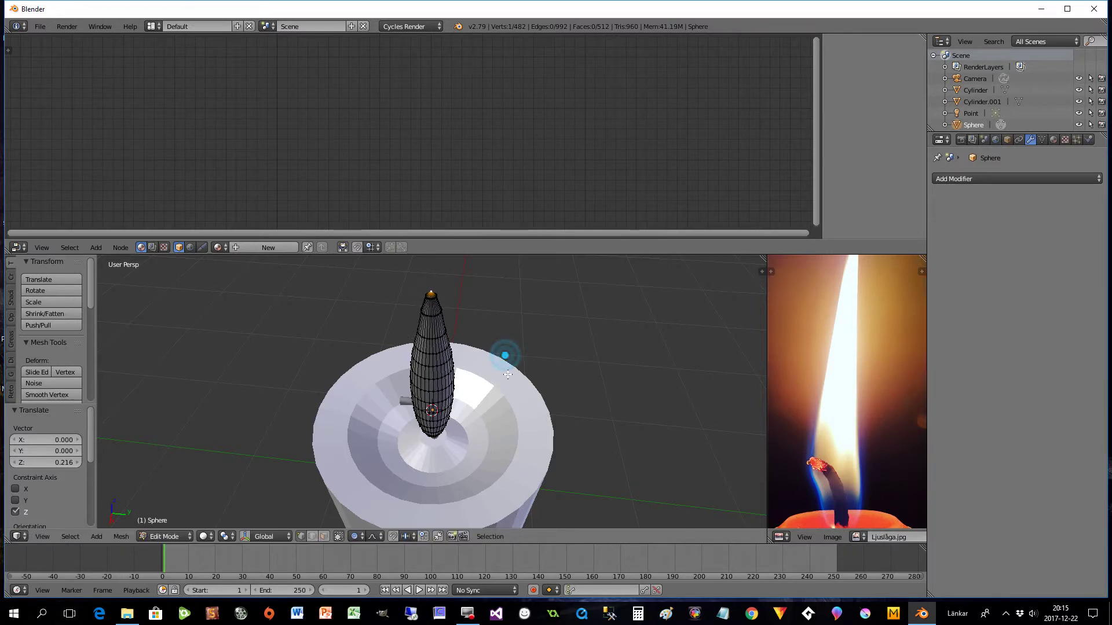
Step: Select an upper edge loop of the flame and move it by about -0.025, -0.099, 0.032 (X, Y, Z) with a proportional size of 0.42
{"action": "middle_click_drag", "start_coordinate": [505, 355], "coordinate": [507, 369]}
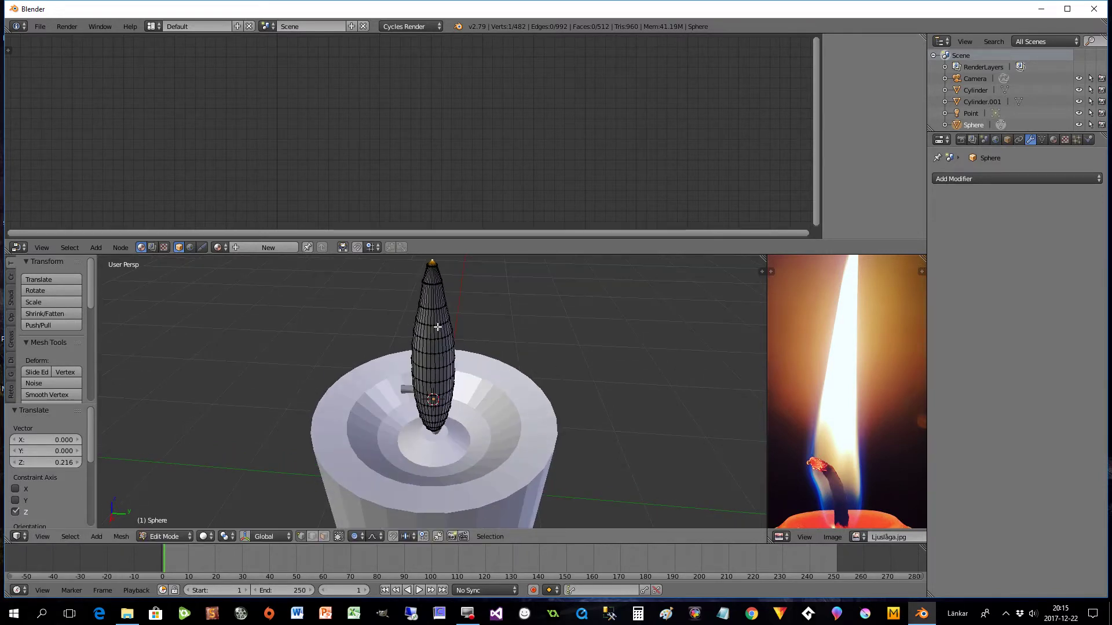
{"action": "scroll", "coordinate": [438, 326], "scroll_direction": "up", "scroll_amount": 2}
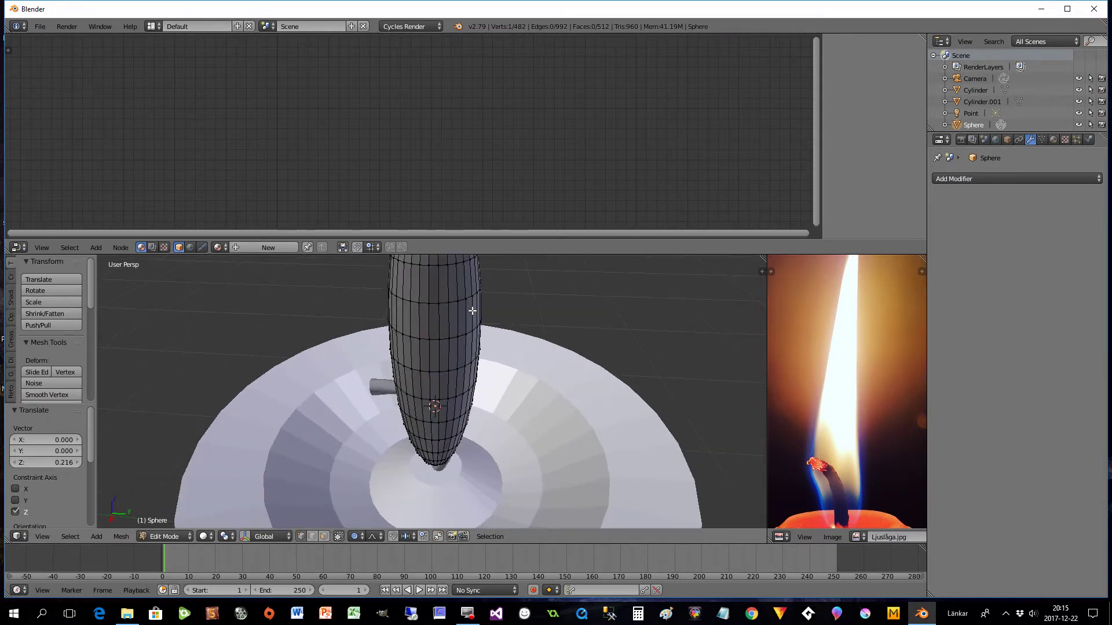
{"action": "middle_click_drag", "start_coordinate": [472, 311], "coordinate": [442, 336]}
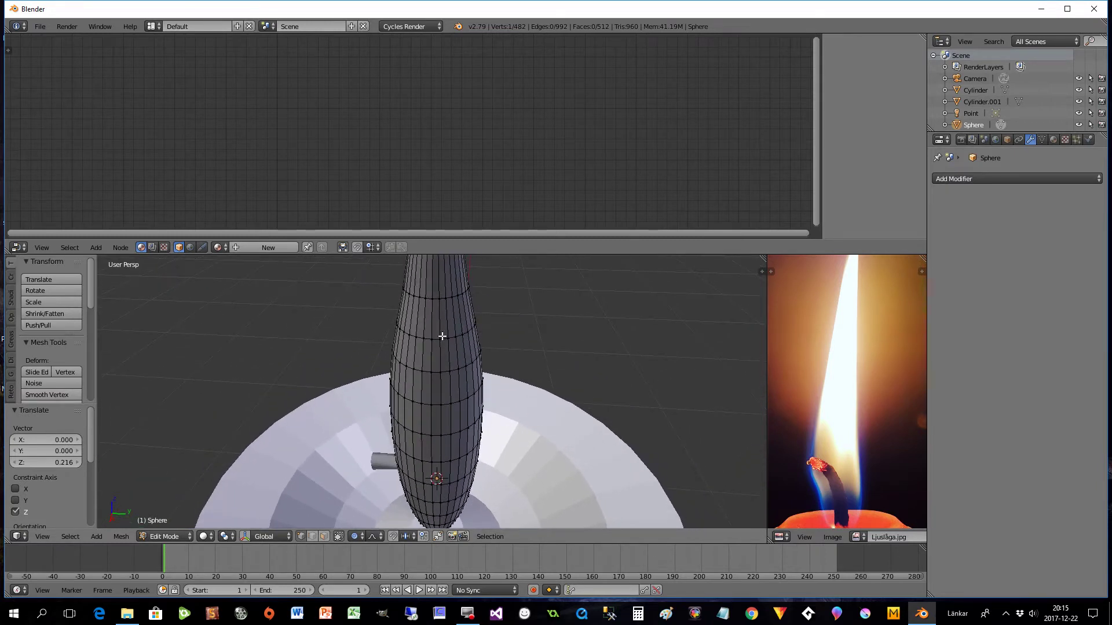
{"action": "right_click", "coordinate": [435, 297], "text": "alt"}
{"action": "scroll", "coordinate": [493, 309], "scroll_direction": "down", "scroll_amount": 3}
{"action": "middle_click_drag", "start_coordinate": [493, 309], "coordinate": [456, 381]}
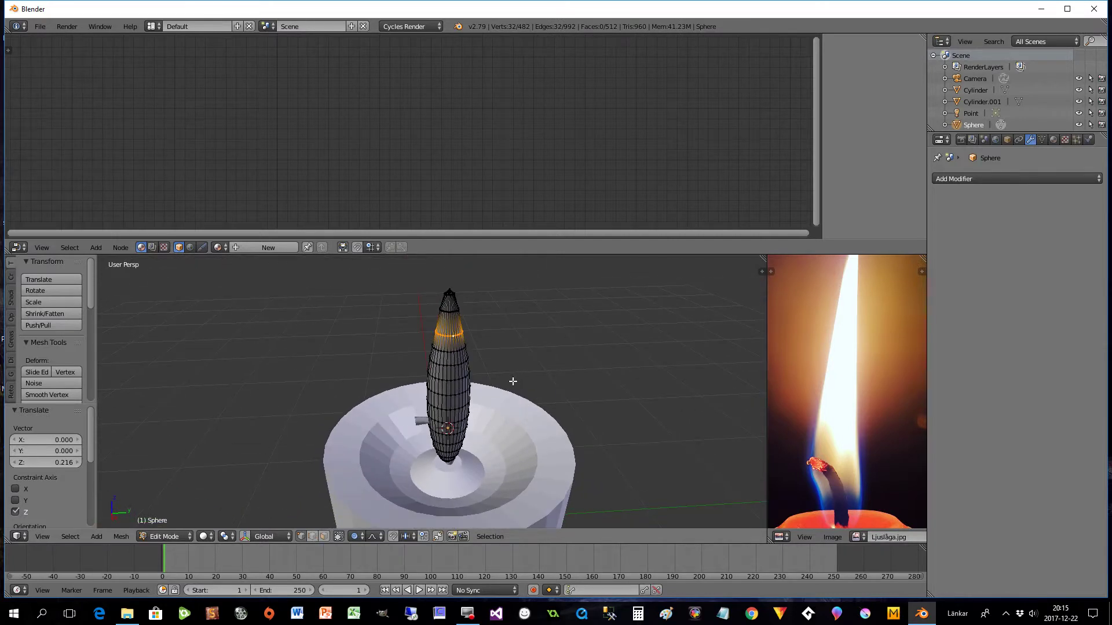
{"action": "key", "text": "g"}
{"action": "scroll", "coordinate": [512, 373], "scroll_direction": "down", "scroll_amount": 3}
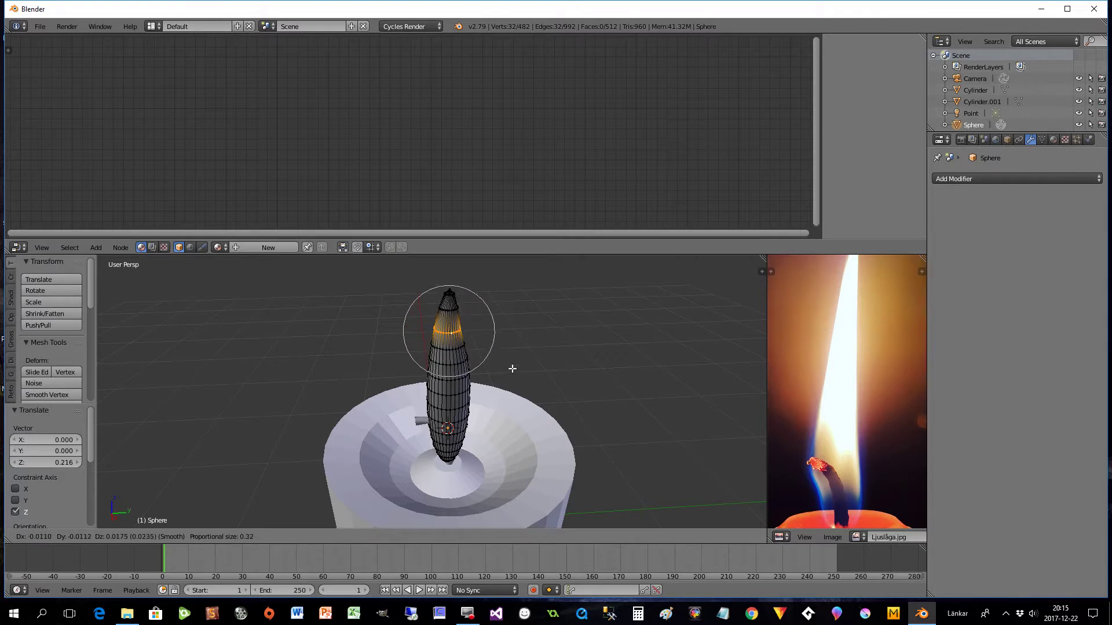
{"action": "scroll", "coordinate": [508, 367], "scroll_direction": "down", "scroll_amount": 2}
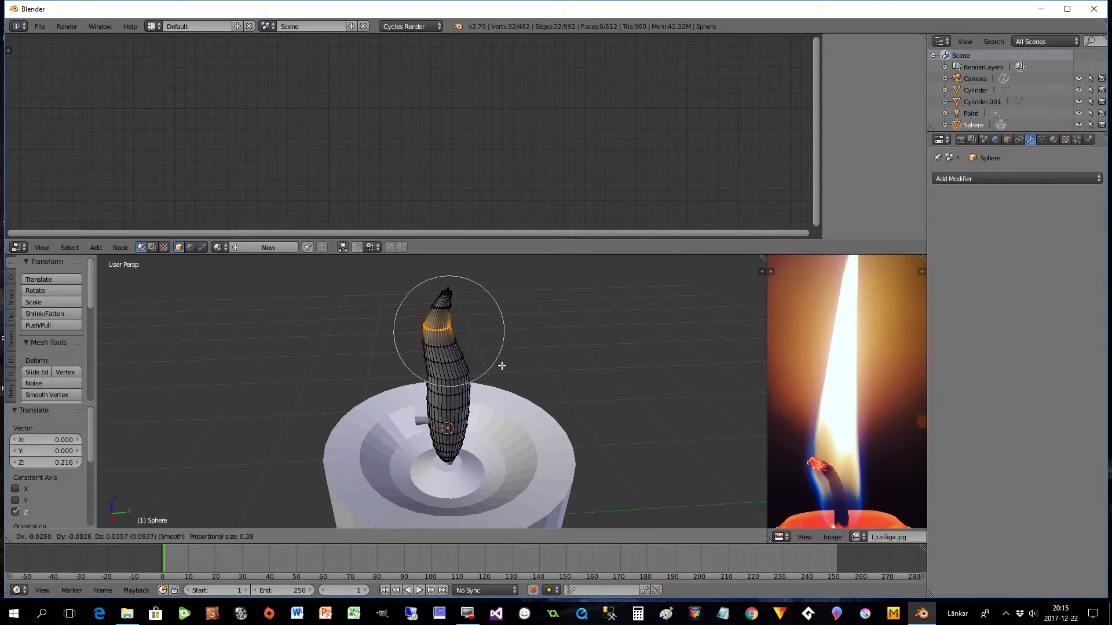
{"action": "scroll", "coordinate": [500, 367], "scroll_direction": "down", "scroll_amount": 1}
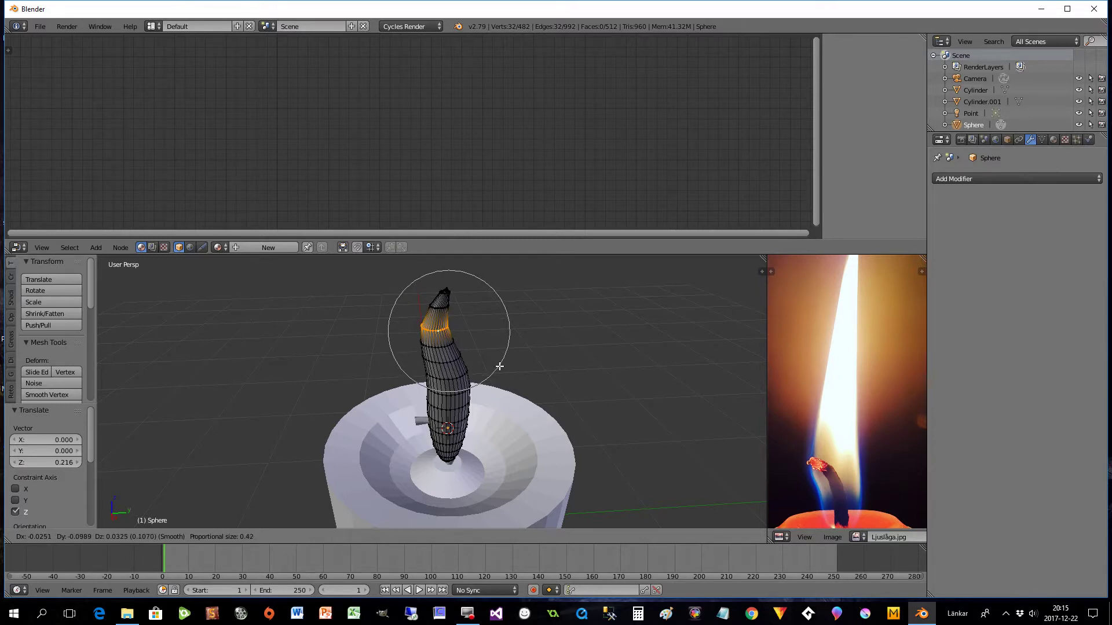
{"action": "left_click", "coordinate": [499, 366]}
{"action": "middle_click_drag", "start_coordinate": [506, 377], "coordinate": [524, 357]}
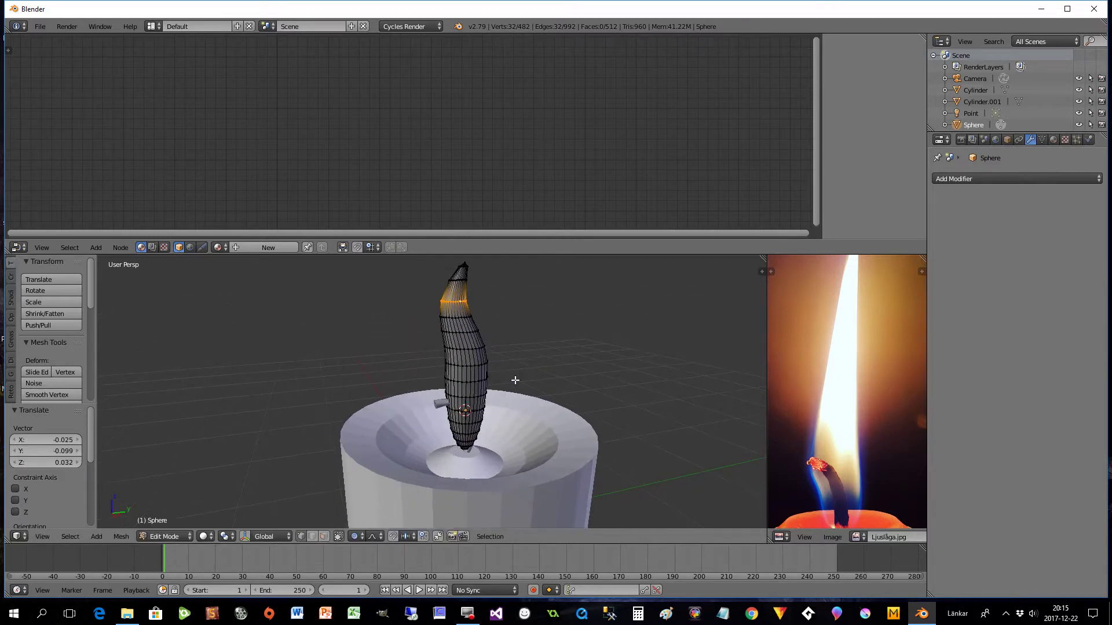
Step: Scale the flame object to about 0.829 in Object Mode and apply its scale
{"action": "key", "text": "Tab"}
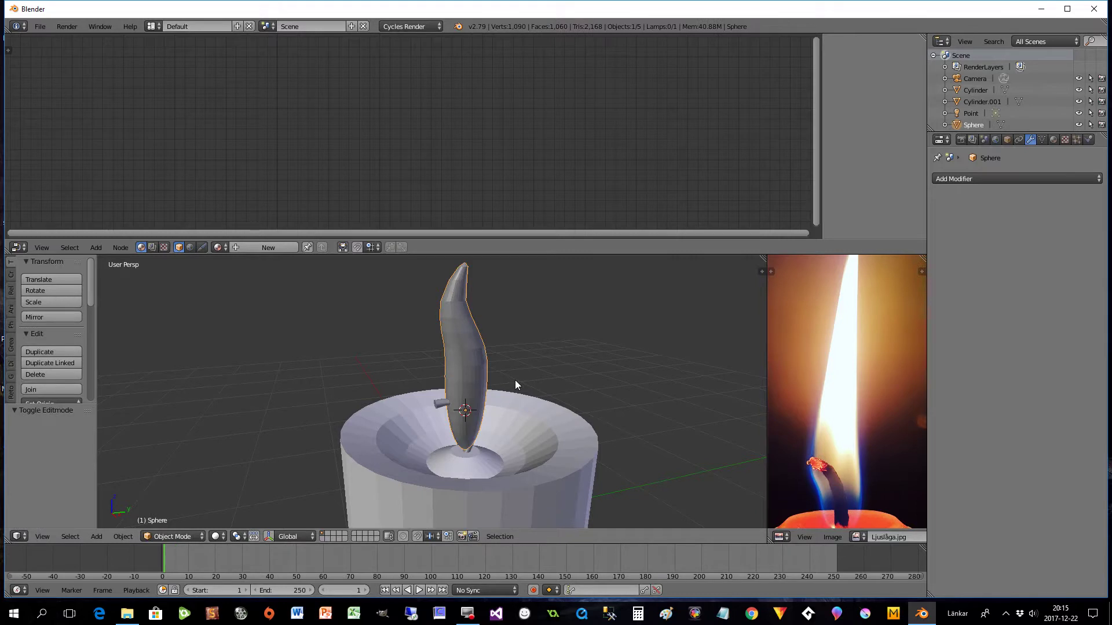
{"action": "key", "text": "s"}
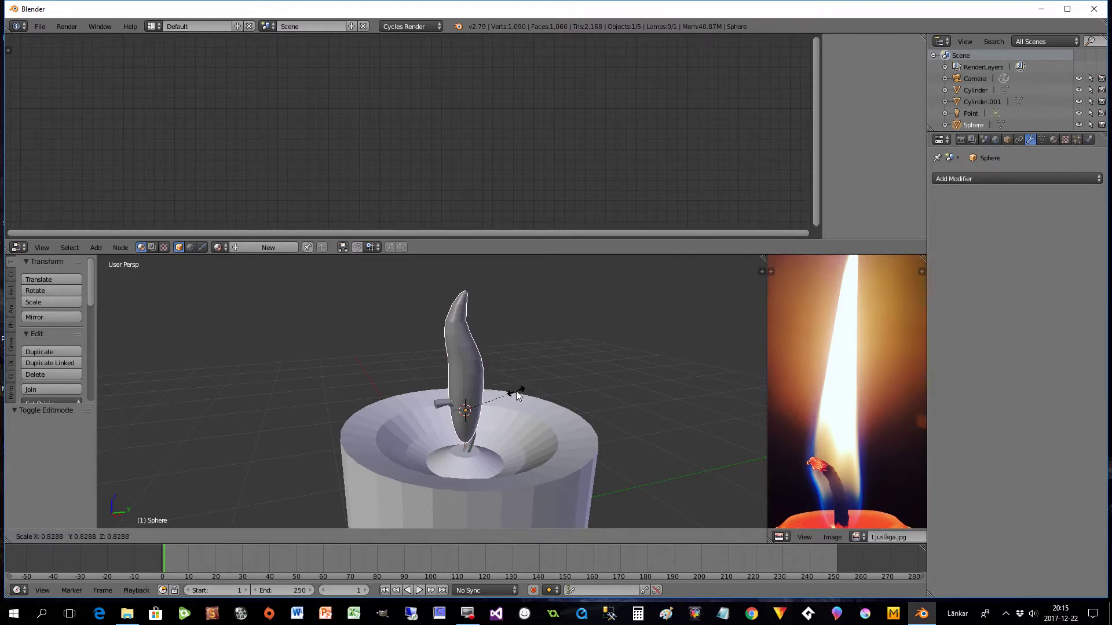
{"action": "left_click", "coordinate": [516, 391]}
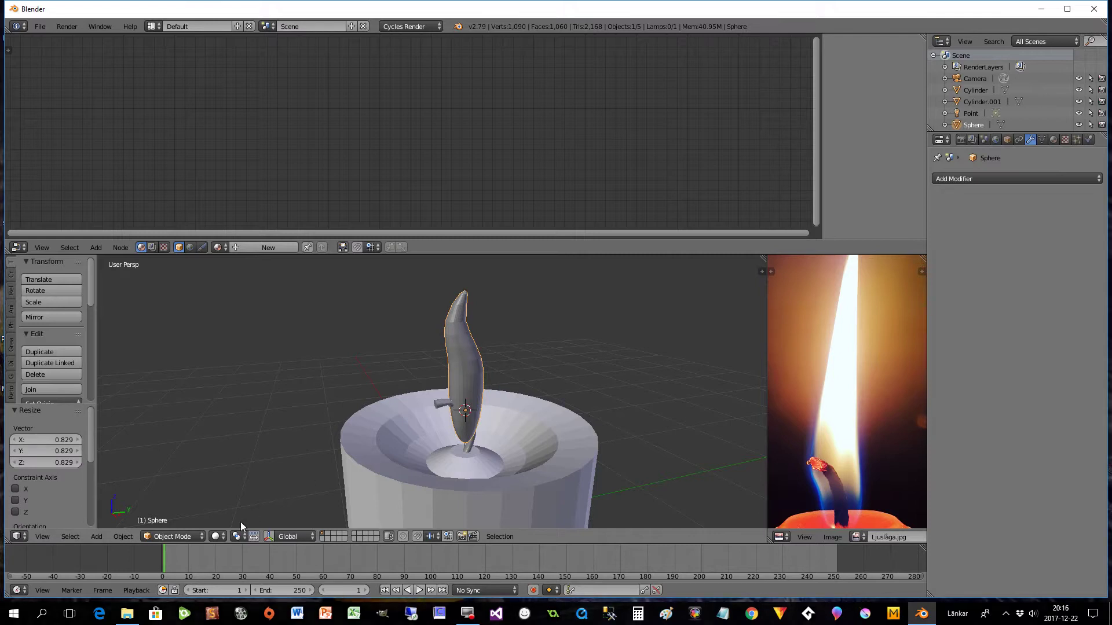
{"action": "left_click", "coordinate": [123, 537]}
{"action": "mouse_move", "coordinate": [141, 446]}
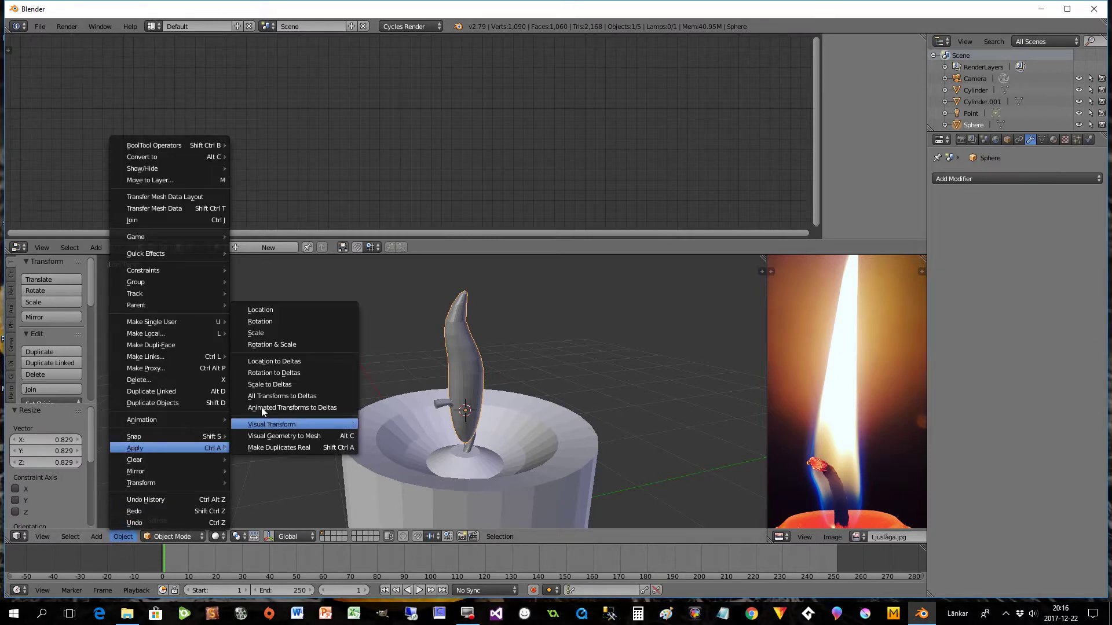
{"action": "left_click", "coordinate": [324, 334]}
Step: Scale the wick to about 0.625 and move it by about 0.007, 0.027, 0.004 (X, Y, Z)
{"action": "right_click", "coordinate": [446, 404]}
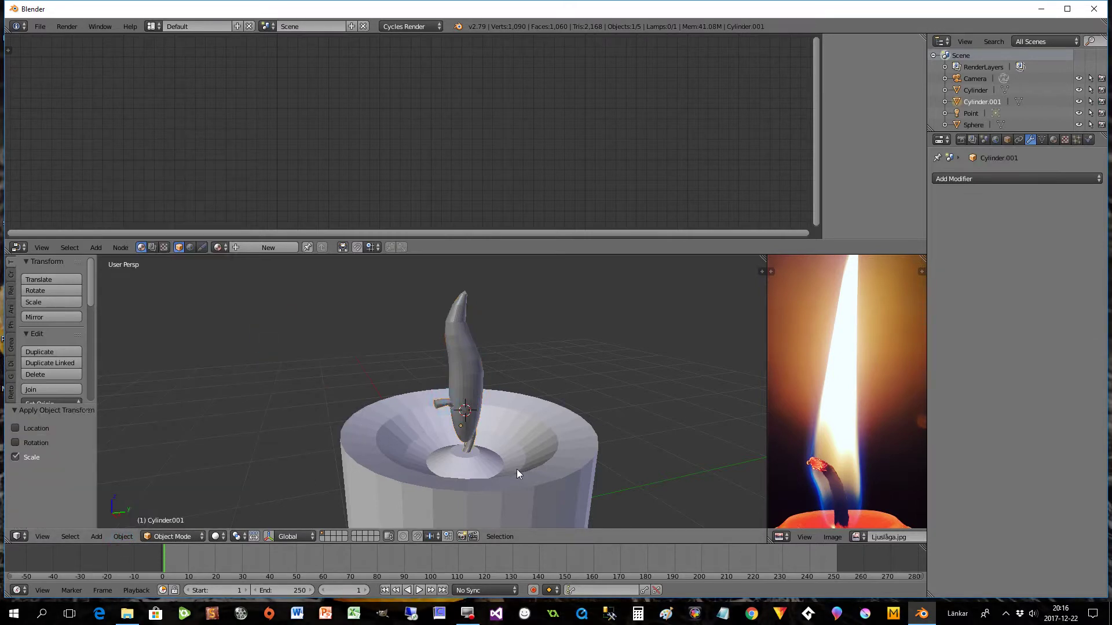
{"action": "key", "text": "s"}
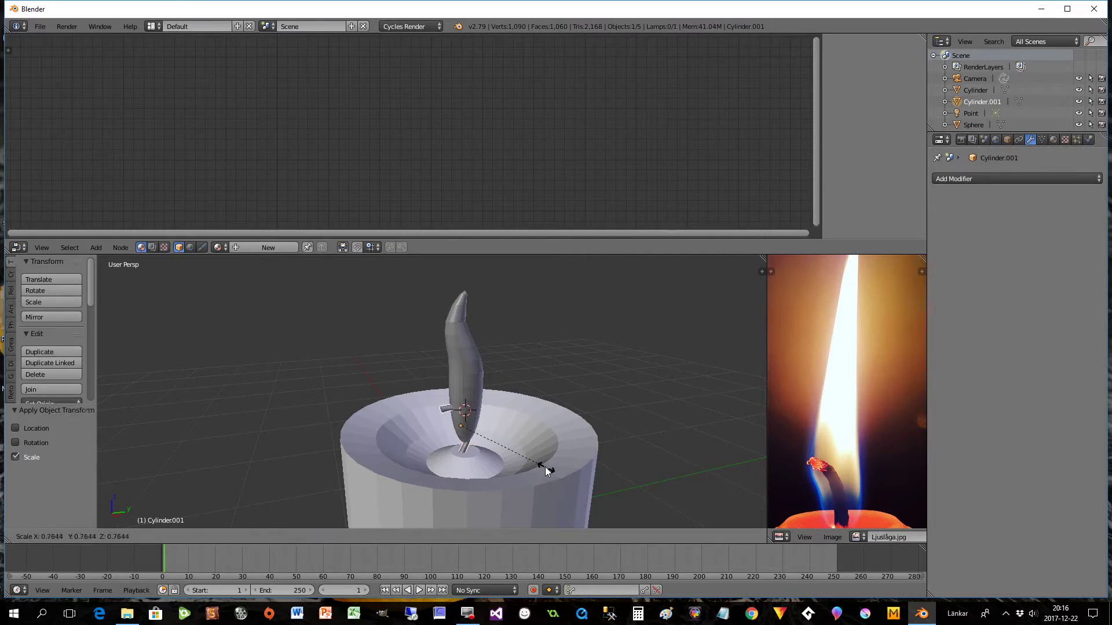
{"action": "left_click", "coordinate": [530, 462]}
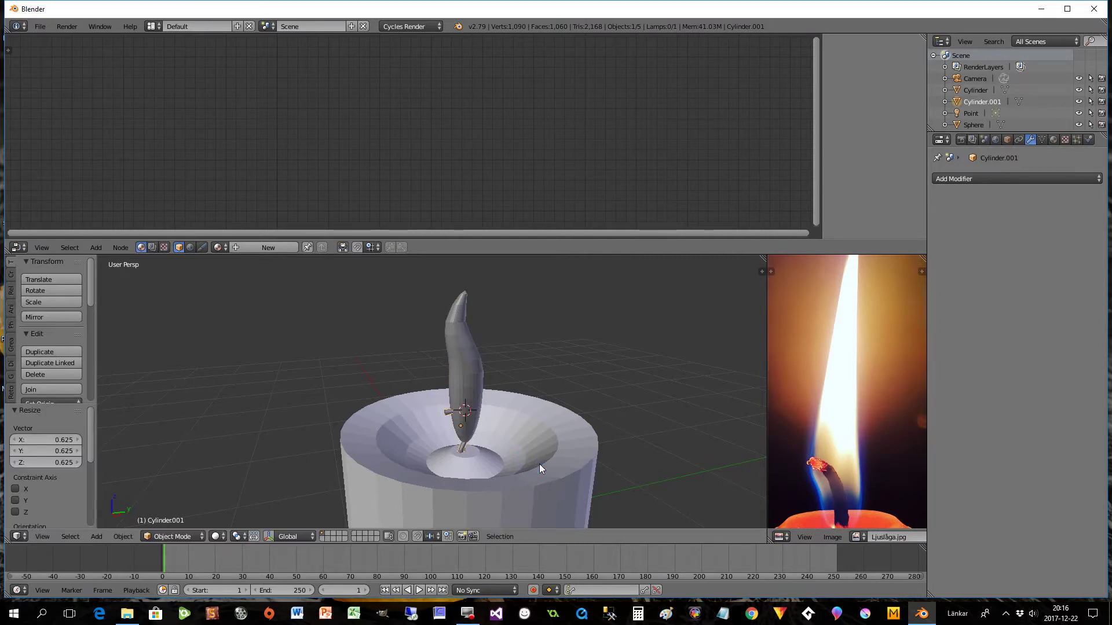
{"action": "key", "text": "g"}
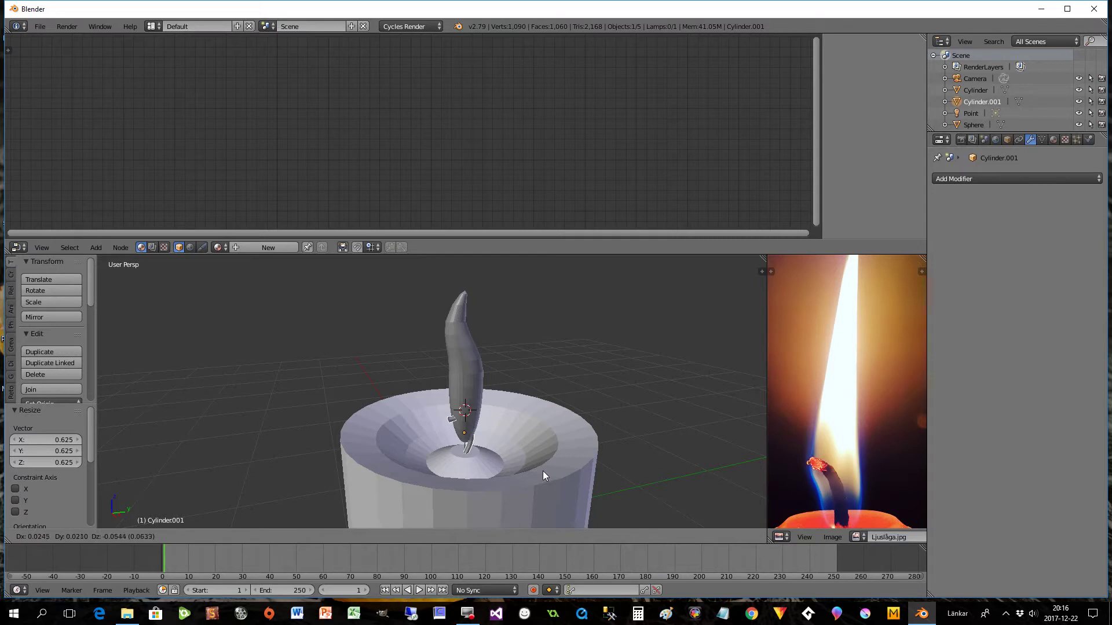
{"action": "left_click", "coordinate": [543, 464]}
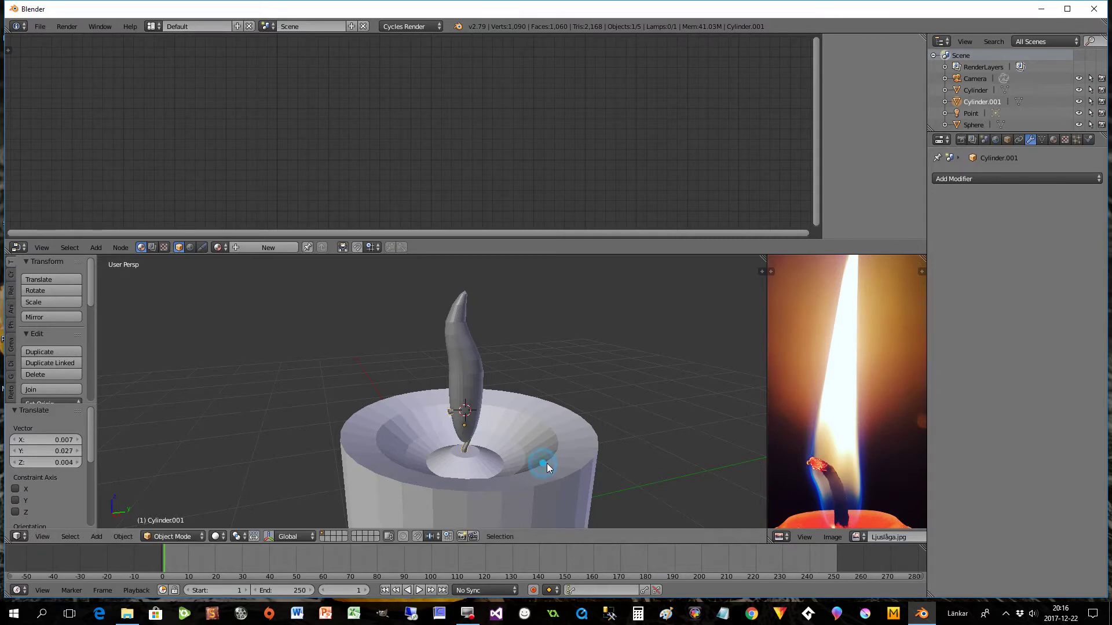
Step: Rotate the flame by about -5.91° and shift it in two moves of about -0.010, -0.021, 0.009 and -0.003, 0.005, 0.018 (X, Y, Z)
{"action": "right_click", "coordinate": [477, 359]}
{"action": "key", "text": "r"}
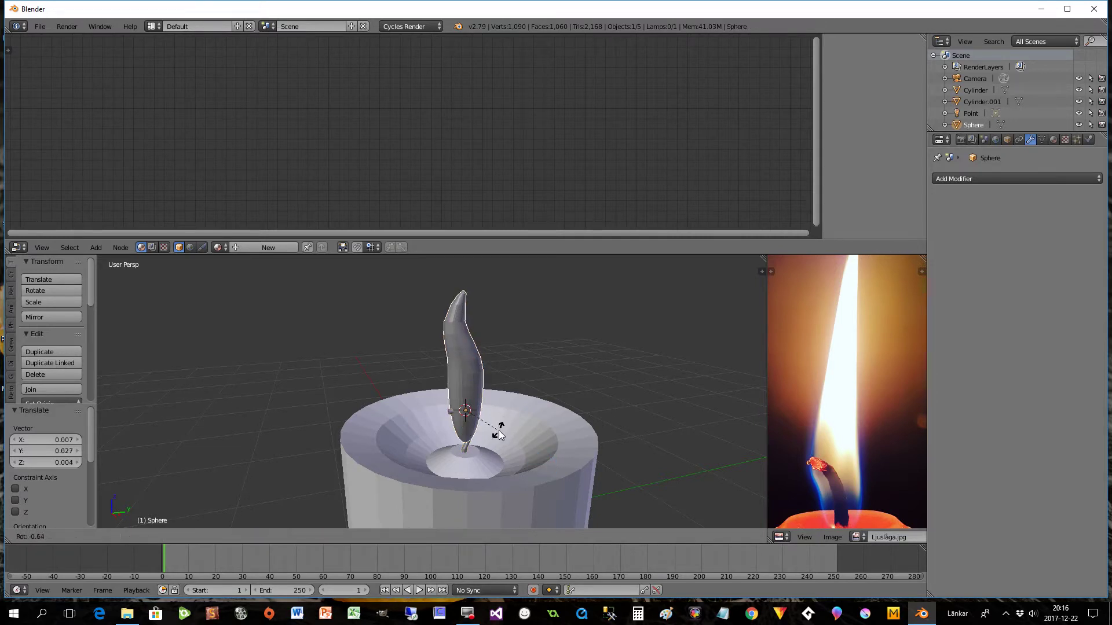
{"action": "left_click", "coordinate": [508, 430]}
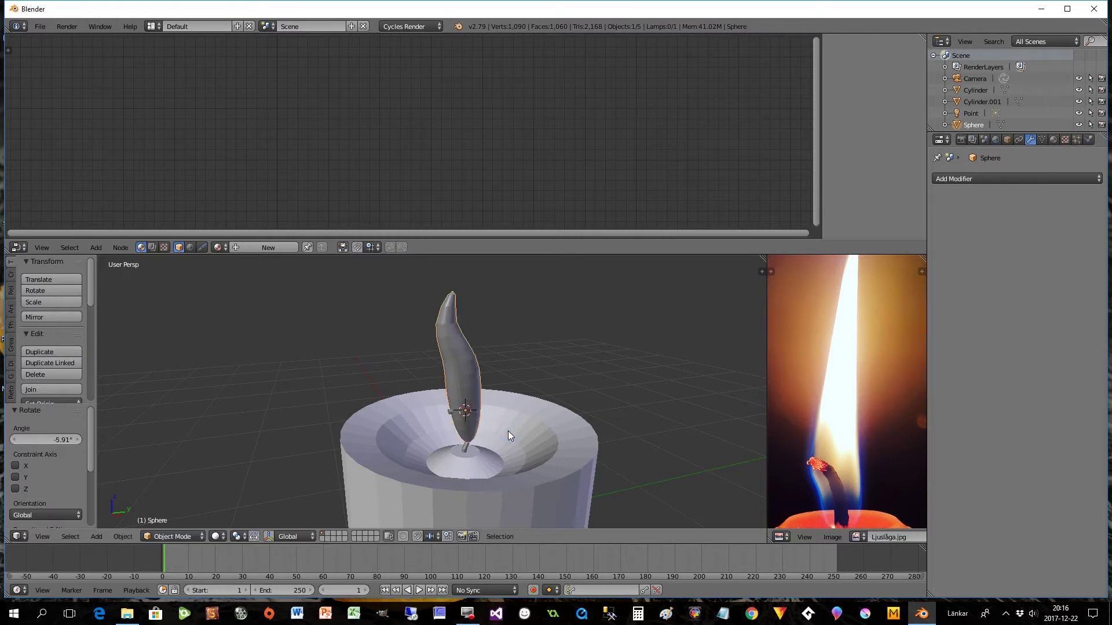
{"action": "key", "text": "g"}
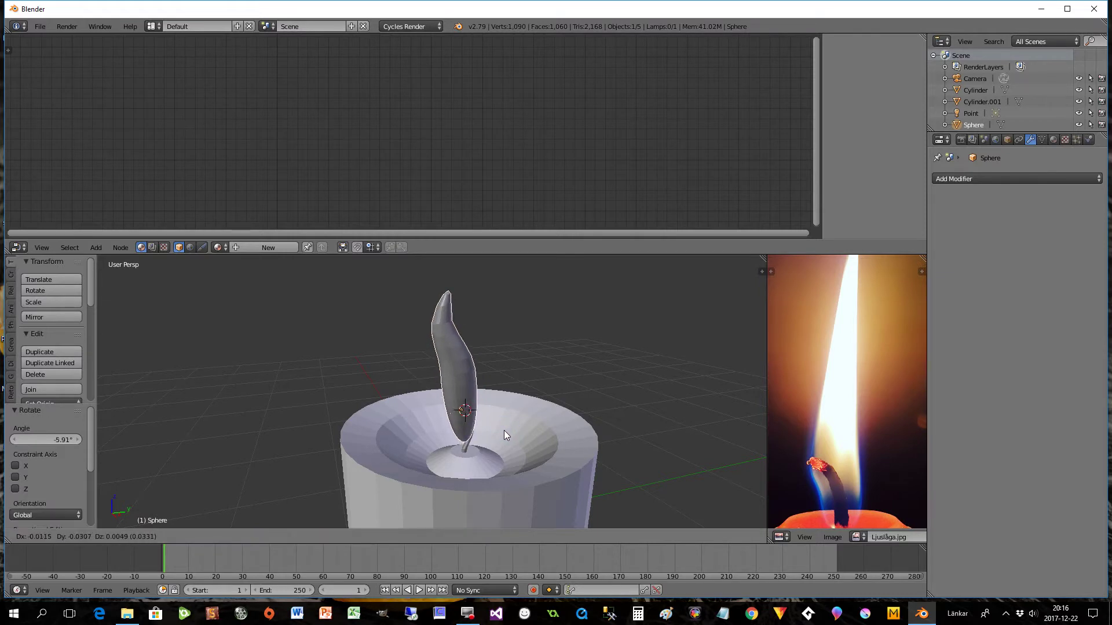
{"action": "left_click", "coordinate": [505, 430]}
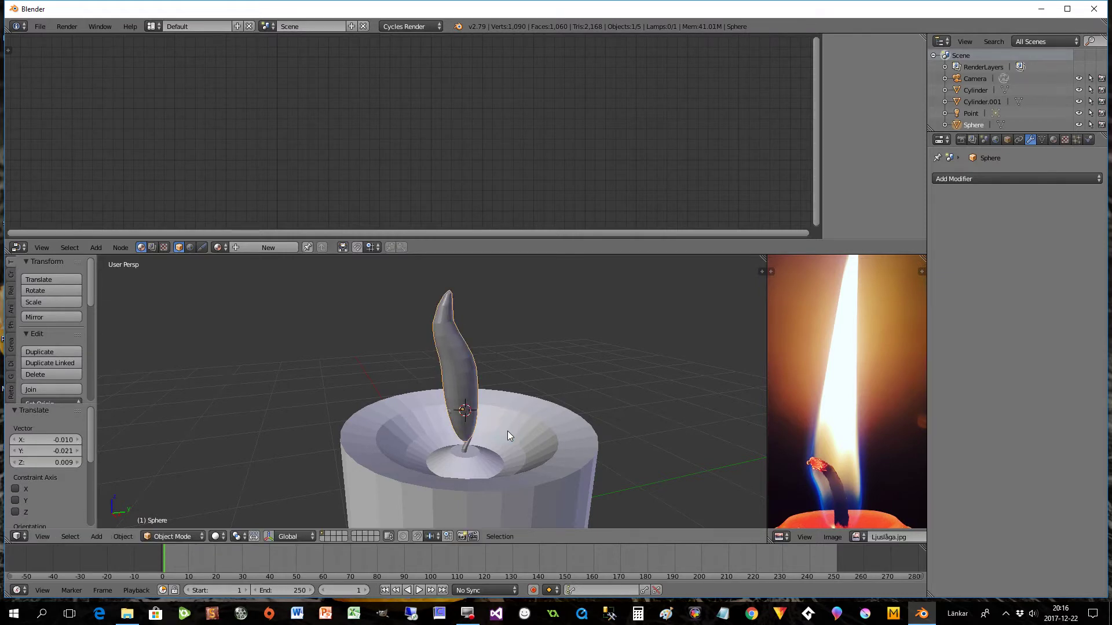
{"action": "middle_click_drag", "start_coordinate": [507, 431], "coordinate": [482, 422]}
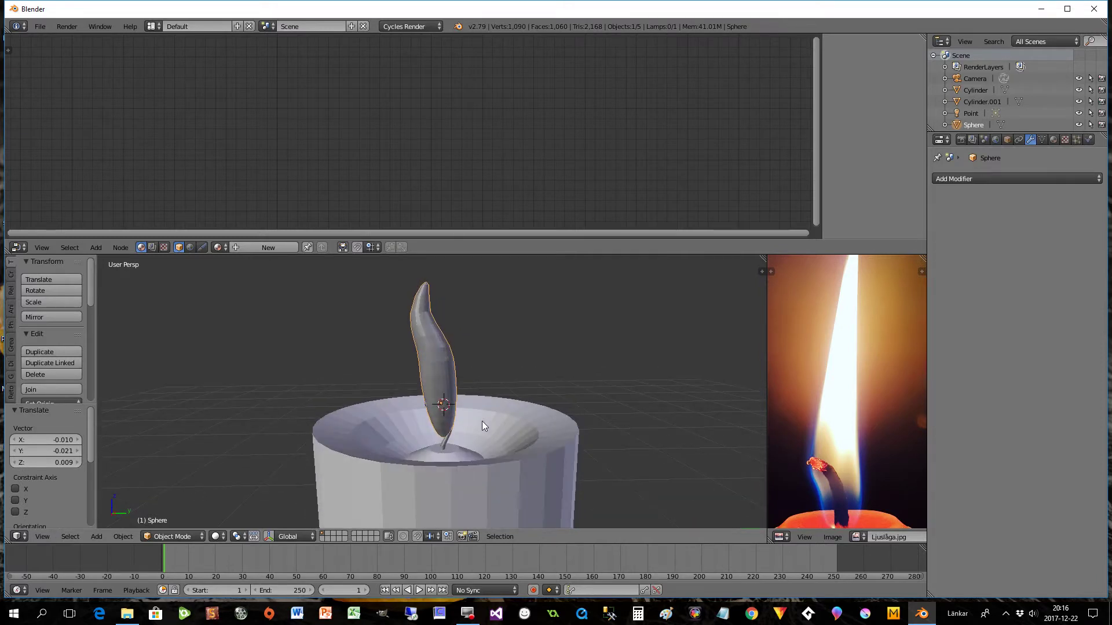
{"action": "key", "text": "g"}
{"action": "left_click", "coordinate": [482, 419]}
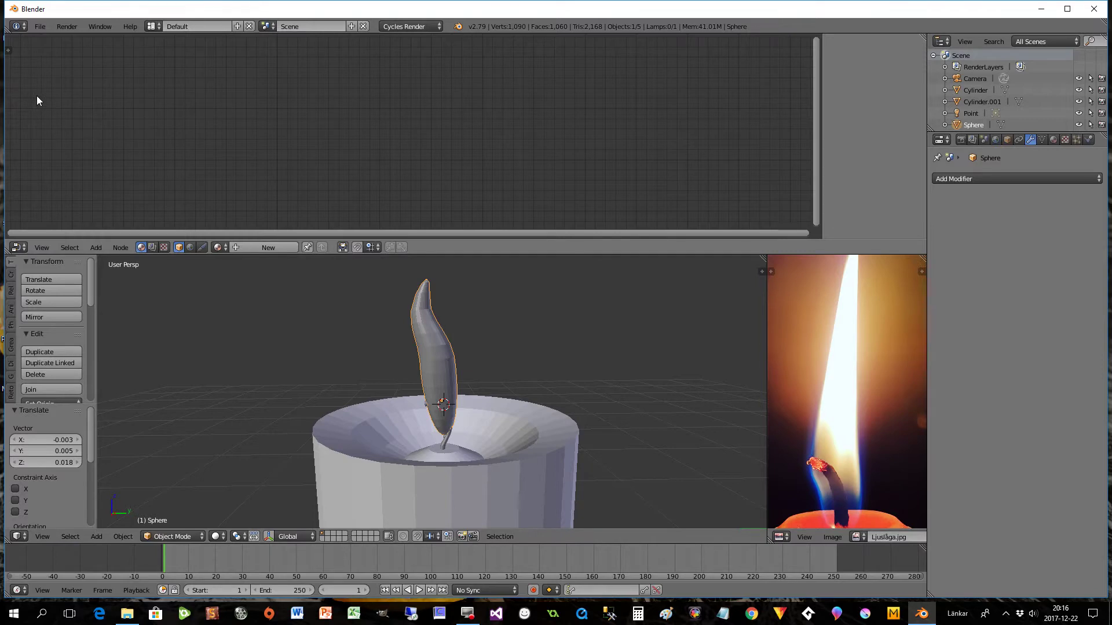
Step: Preview the whole candle with Rendered viewport shading, then return the viewport to Solid shading
{"action": "left_click", "coordinate": [220, 537]}
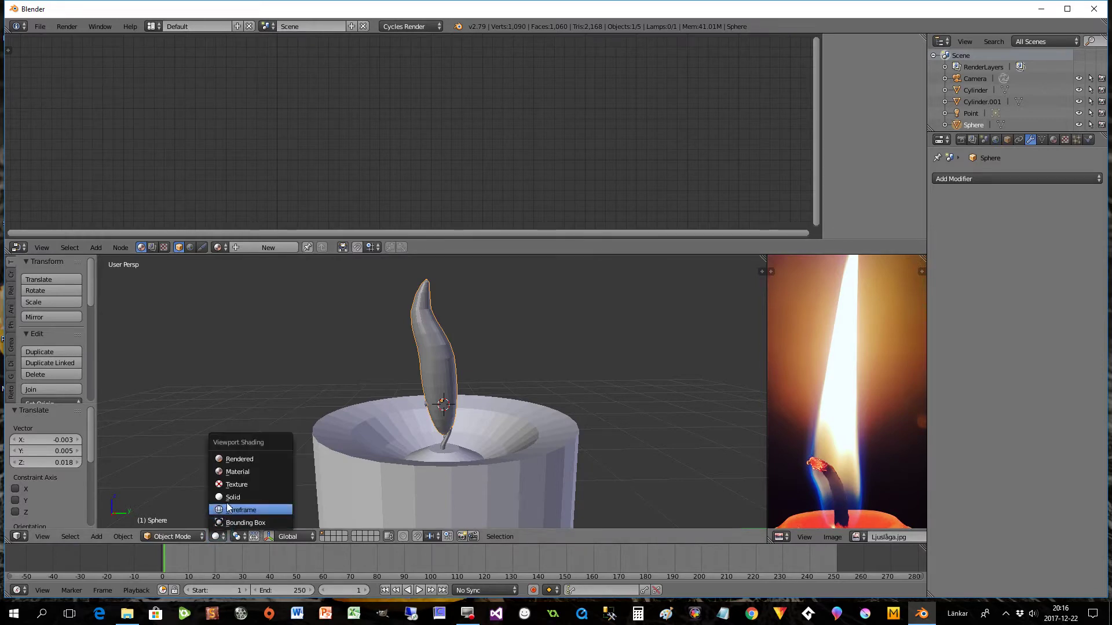
{"action": "left_click", "coordinate": [232, 460]}
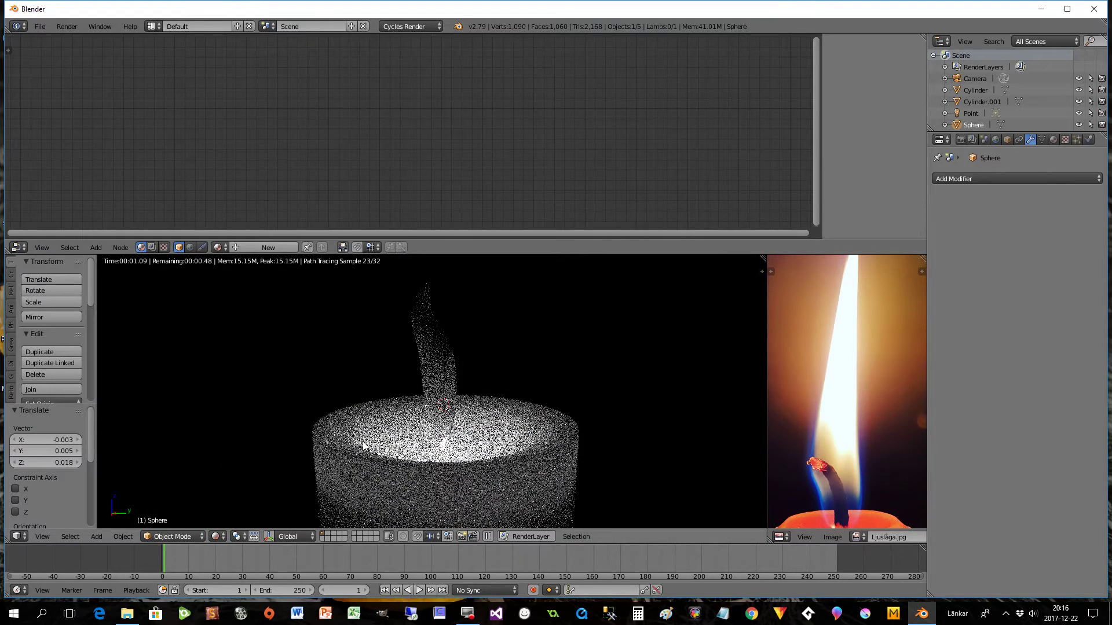
{"action": "scroll", "coordinate": [491, 452], "scroll_direction": "down", "scroll_amount": 3}
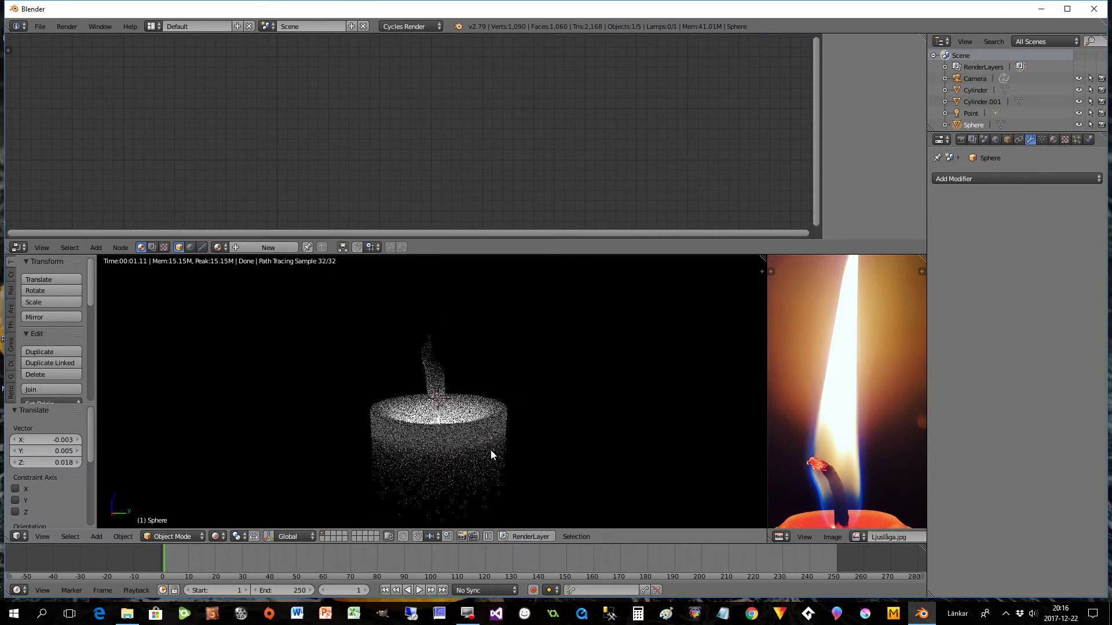
{"action": "left_click", "coordinate": [218, 533]}
{"action": "left_click", "coordinate": [225, 503]}
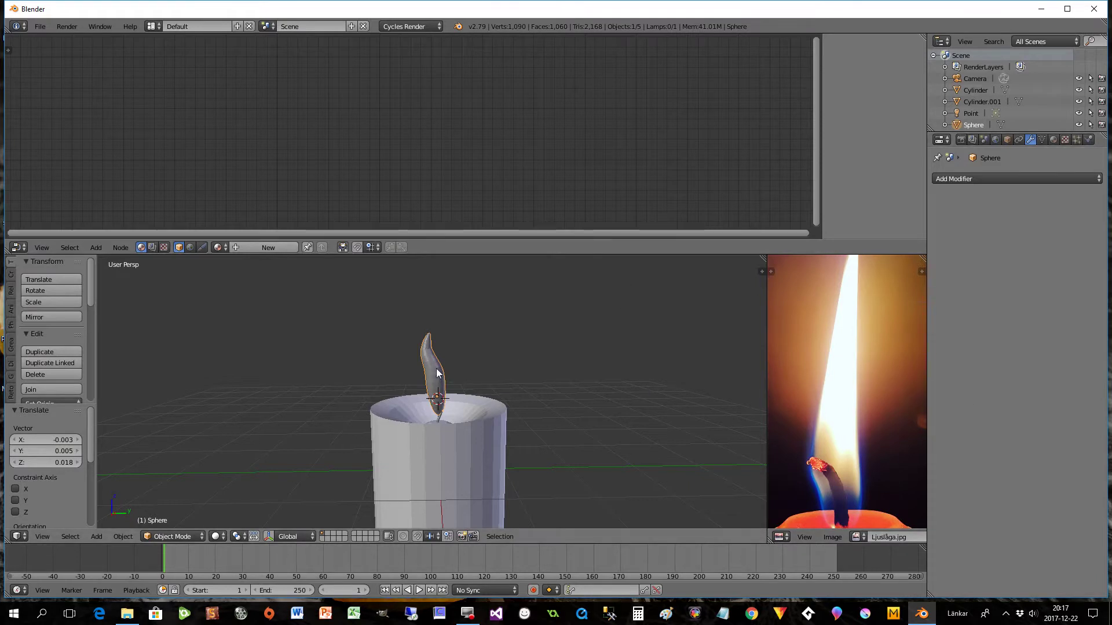
Step: Create a new material for the flame and space its Diffuse BSDF and Material Output nodes farther apart
{"action": "left_click", "coordinate": [1053, 140]}
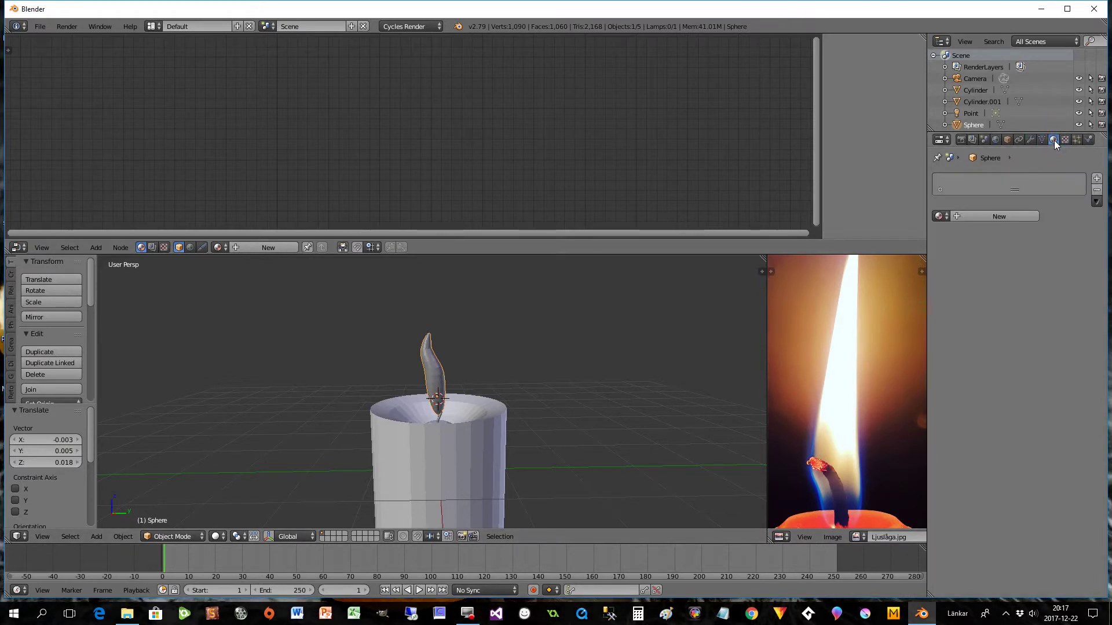
{"action": "left_click", "coordinate": [985, 214]}
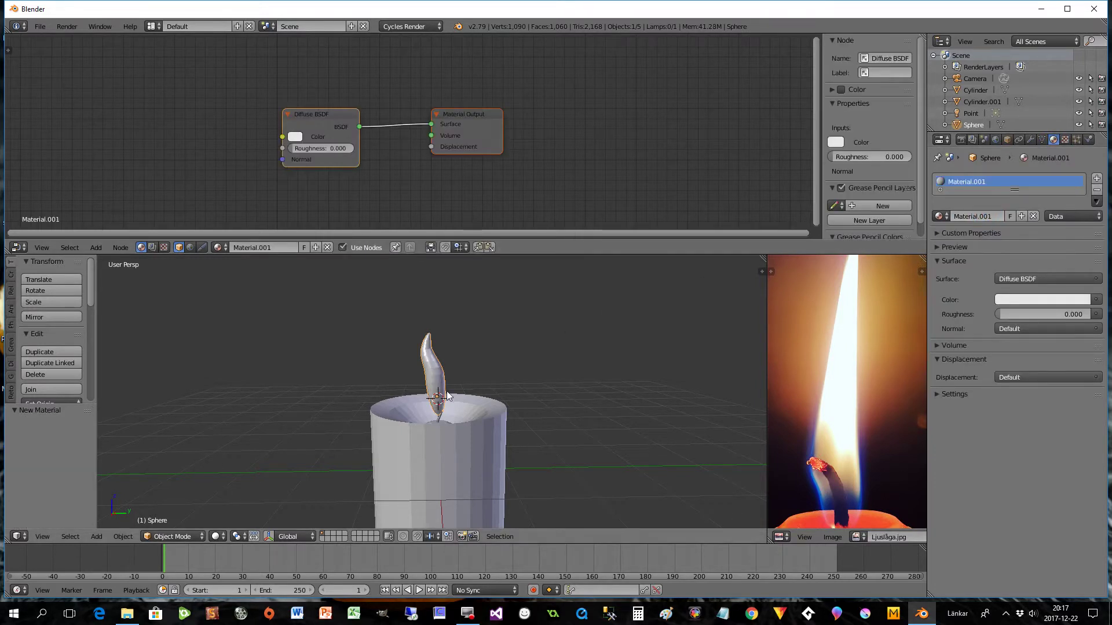
{"action": "left_click", "coordinate": [464, 114]}
{"action": "left_click_drag", "start_coordinate": [464, 115], "coordinate": [596, 116]}
{"action": "left_click_drag", "start_coordinate": [336, 135], "coordinate": [363, 128]}
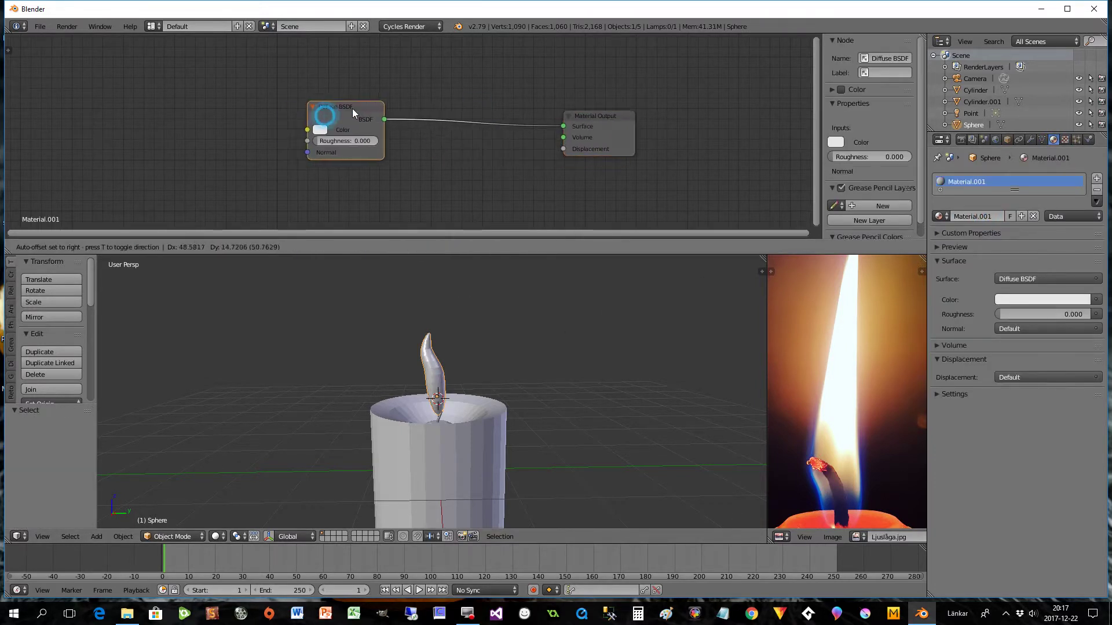
Step: Add a Texture Coordinate node to the flame material, well ahead of the Diffuse BSDF node
{"action": "key", "text": "shift+a"}
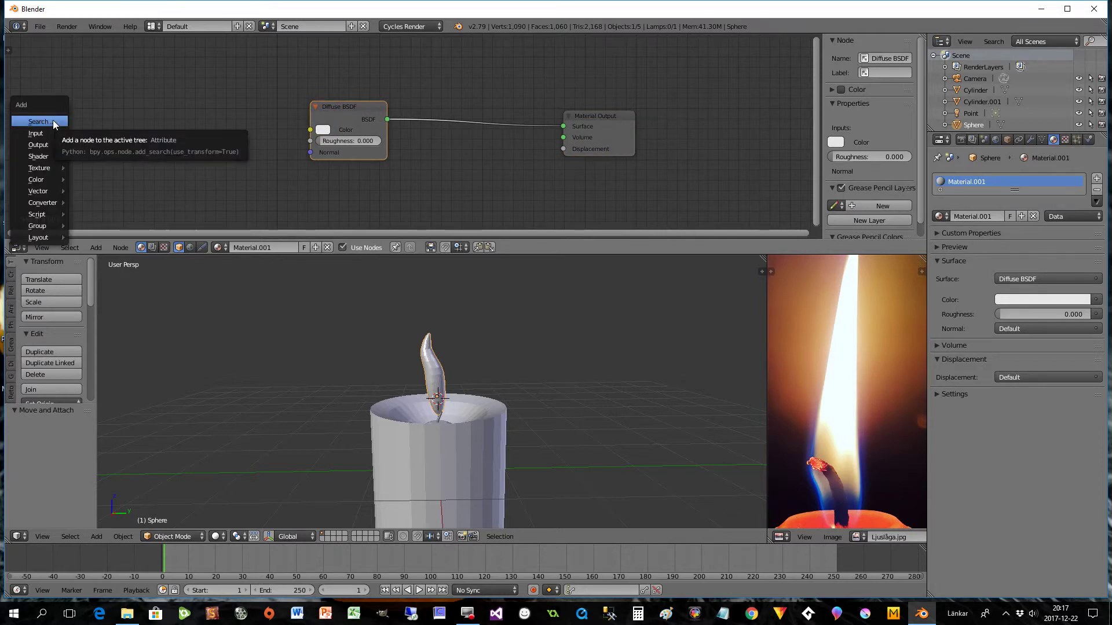
{"action": "mouse_move", "coordinate": [34, 167]}
{"action": "mouse_move", "coordinate": [36, 133]}
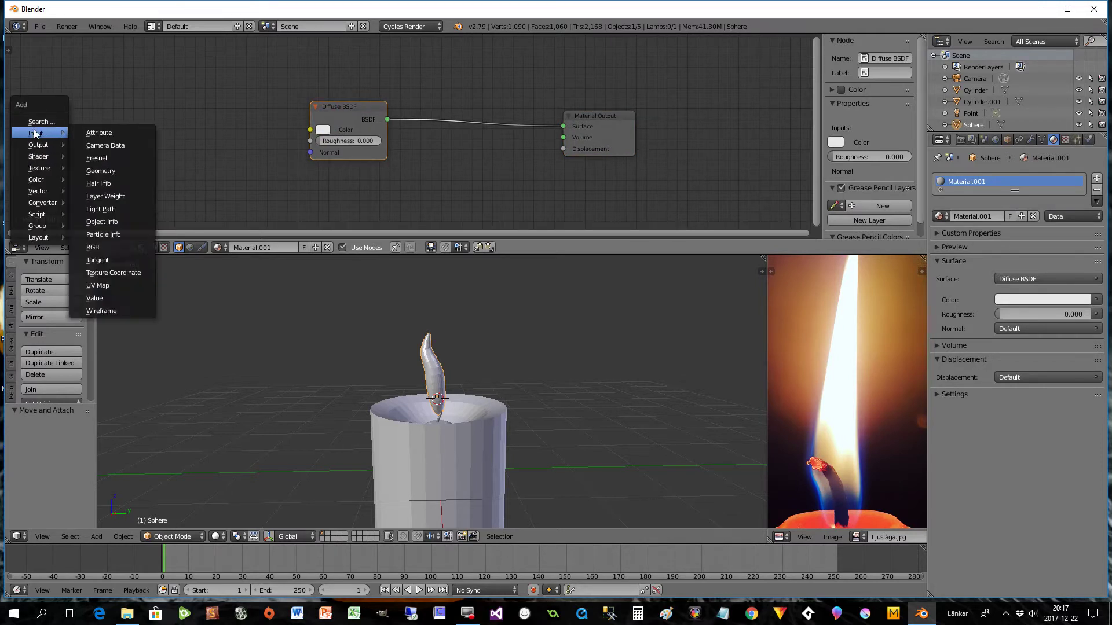
{"action": "left_click", "coordinate": [100, 267]}
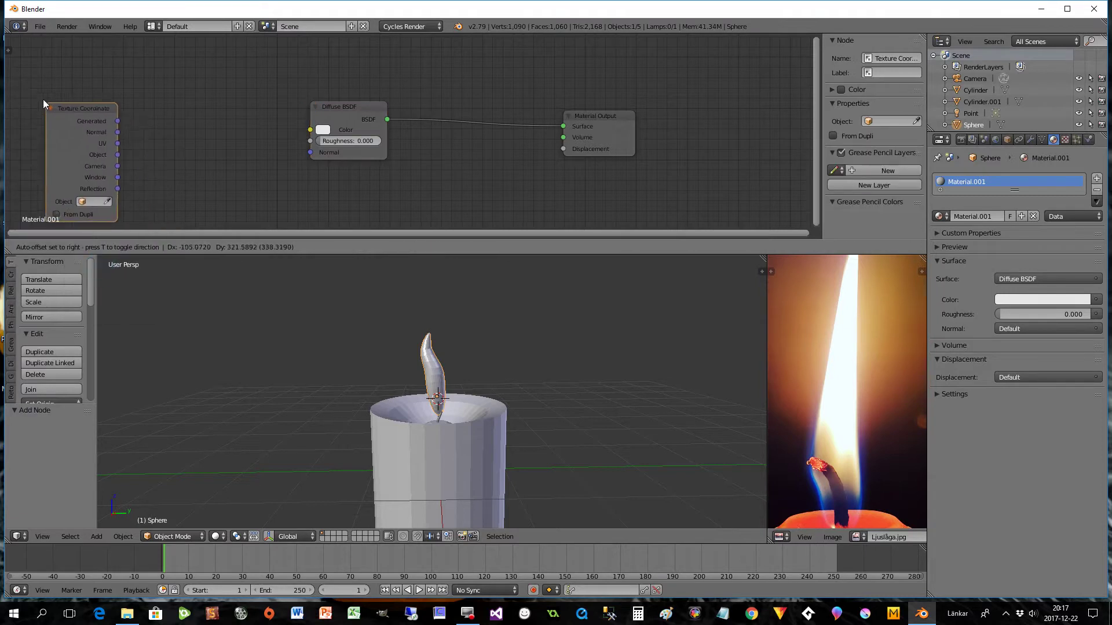
{"action": "left_click", "coordinate": [30, 59]}
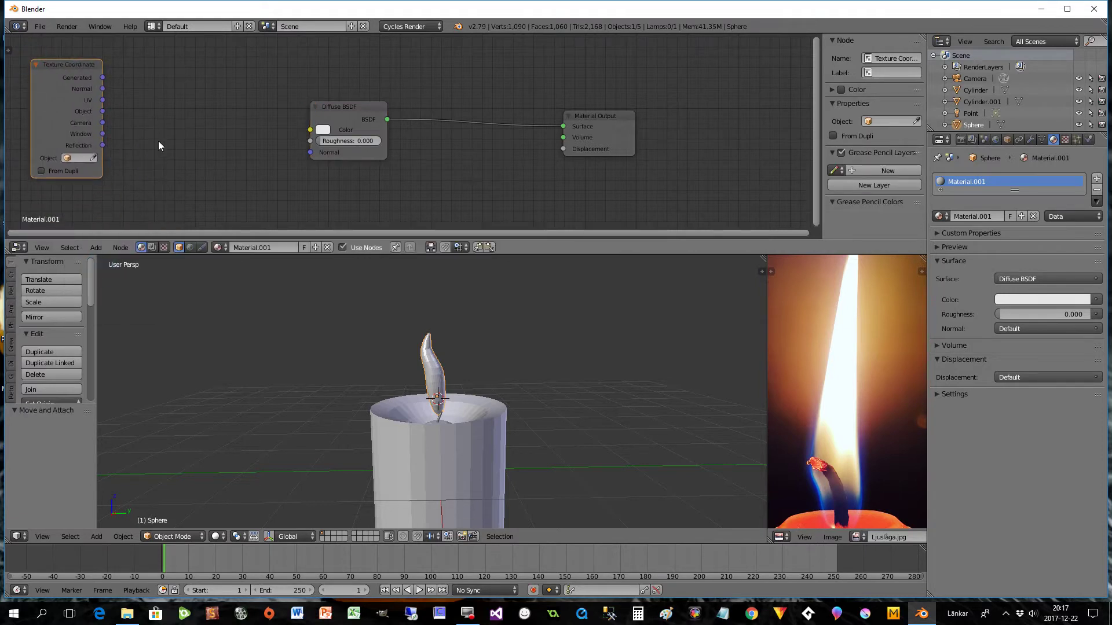
Step: Find the Converter nodes available for adding to the flame material
{"action": "key", "text": "shift+a"}
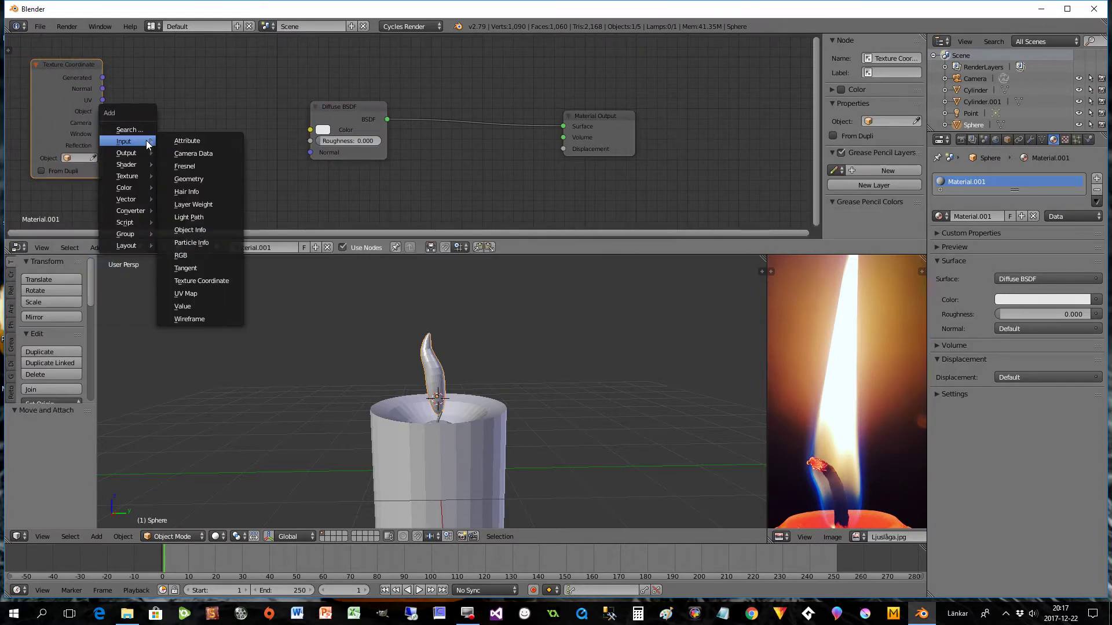
{"action": "mouse_move", "coordinate": [139, 213]}
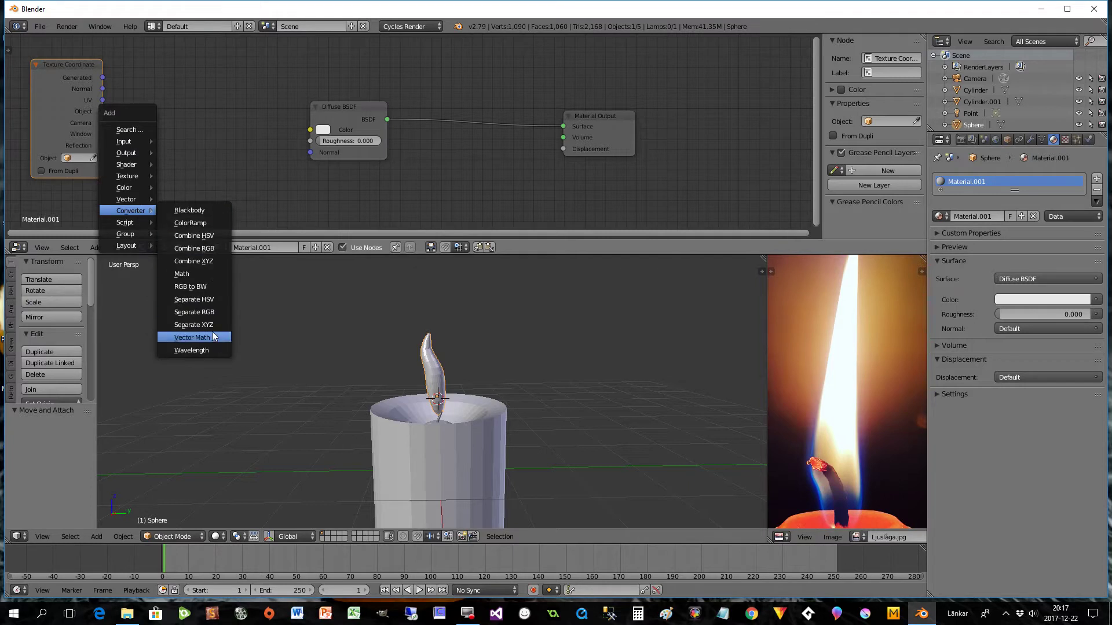
Step: Add a Separate XYZ node beside Texture Coordinate and link the Generated output to its Vector input
{"action": "left_click", "coordinate": [210, 326]}
{"action": "left_click", "coordinate": [145, 75]}
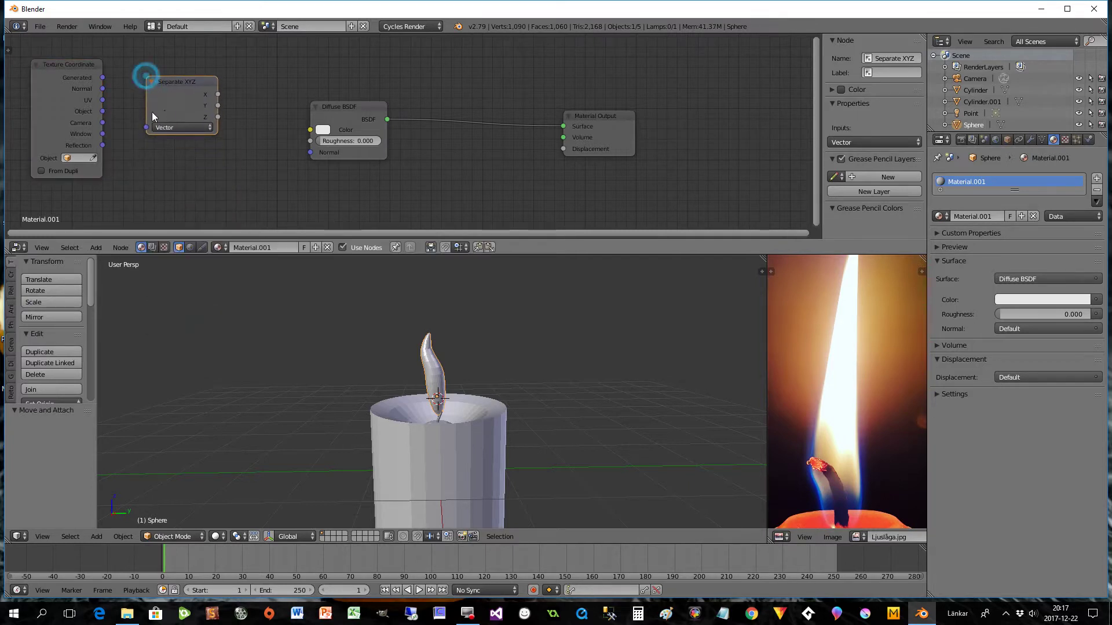
{"action": "left_click_drag", "start_coordinate": [103, 79], "coordinate": [146, 127]}
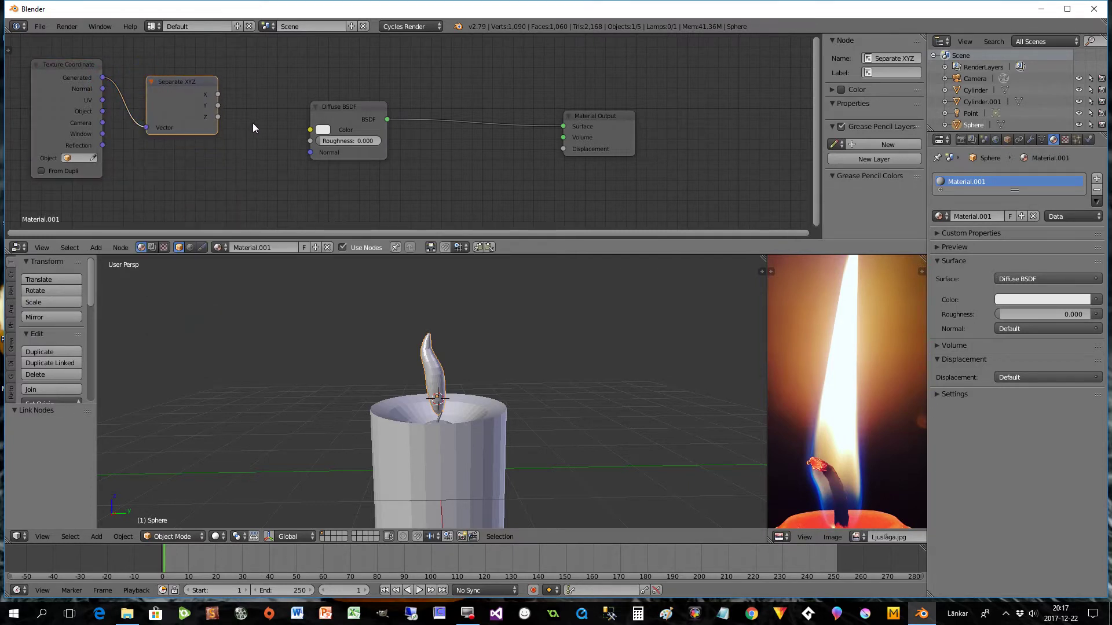
Step: Make room by moving the Diffuse BSDF node, add a ColorRamp node and link the Separate XYZ Z output to its Fac
{"action": "left_click_drag", "start_coordinate": [334, 112], "coordinate": [446, 119]}
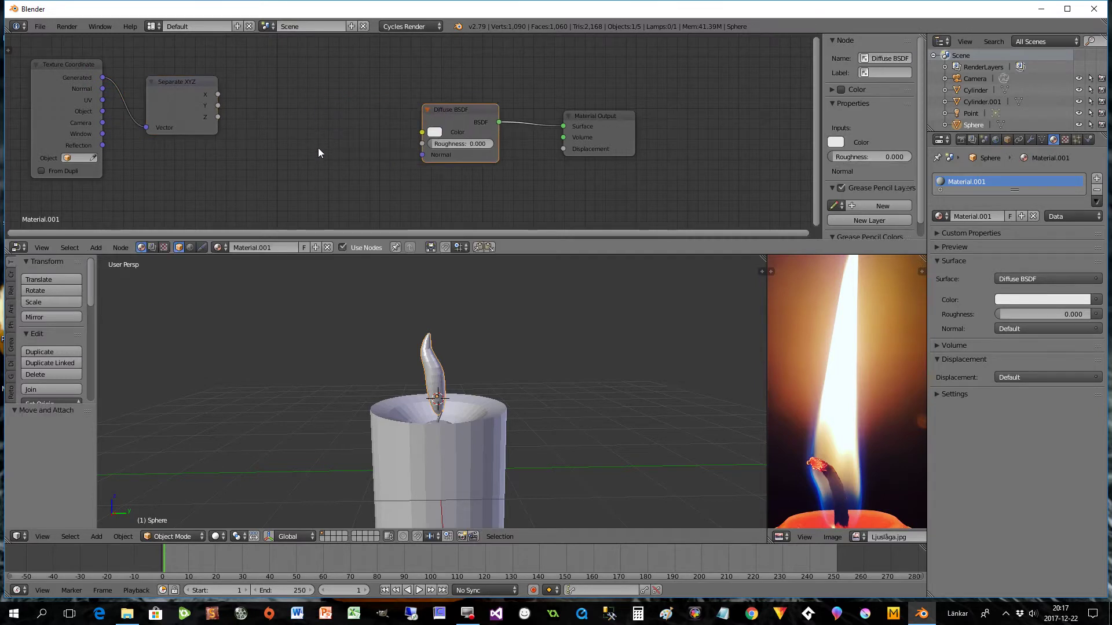
{"action": "key", "text": "shift+a"}
{"action": "mouse_move", "coordinate": [313, 148]}
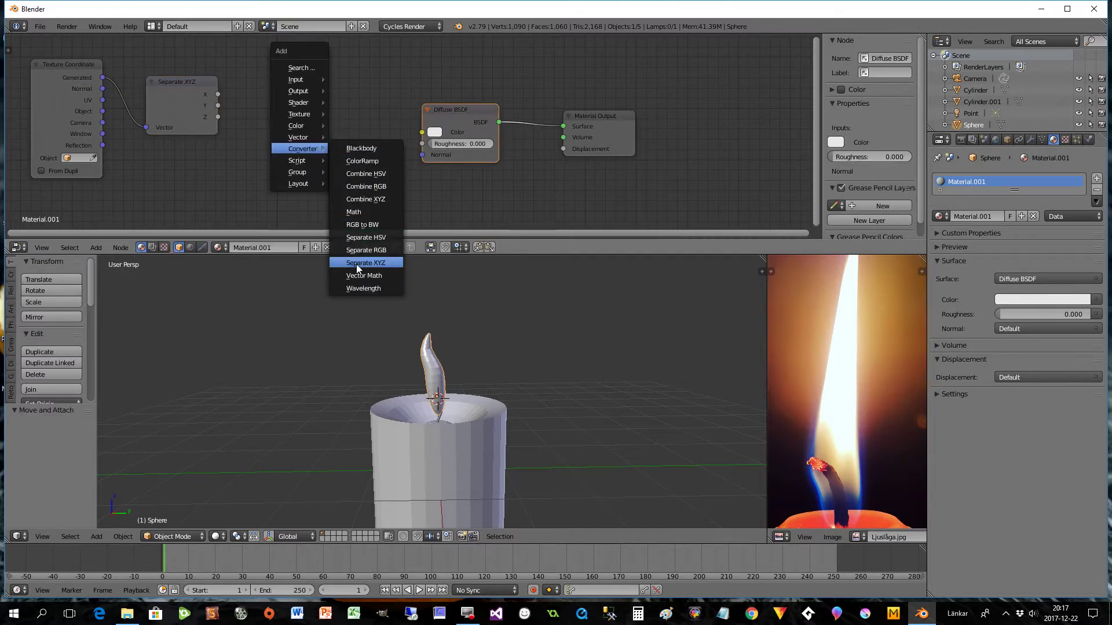
{"action": "left_click", "coordinate": [362, 161]}
{"action": "left_click", "coordinate": [249, 51]}
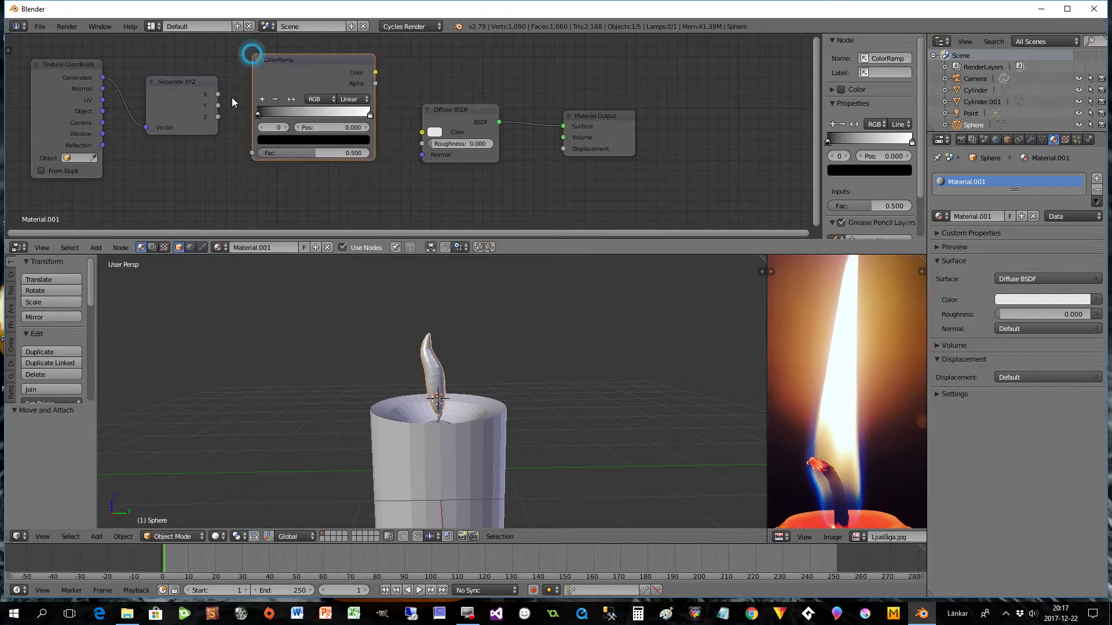
{"action": "left_click_drag", "start_coordinate": [217, 117], "coordinate": [253, 152]}
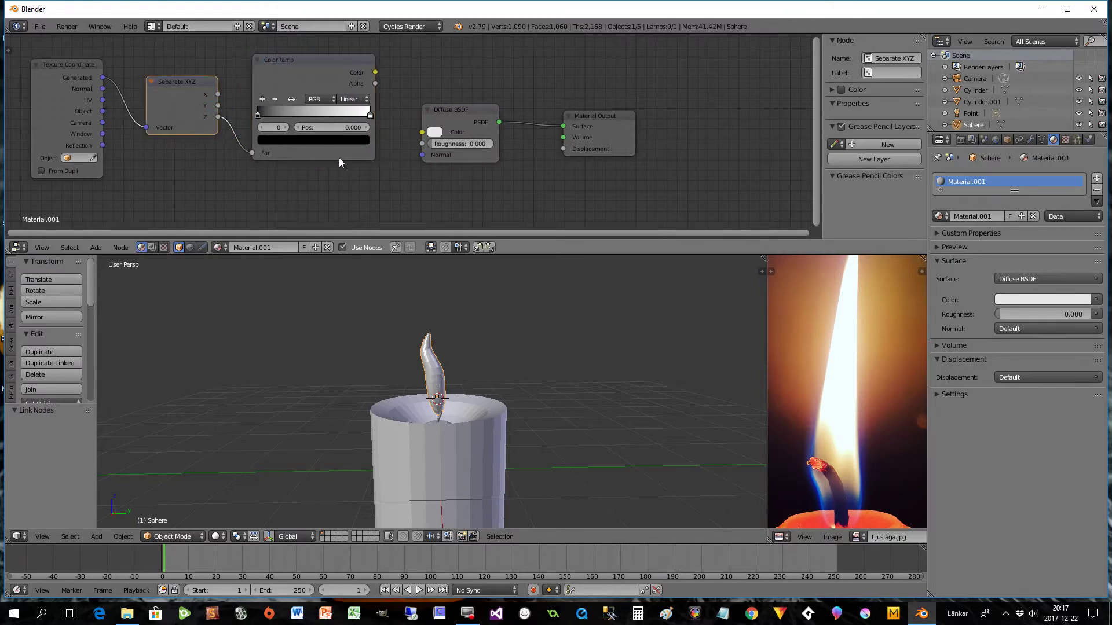
Step: Replace the Diffuse BSDF with an Emission shader, linking ColorRamp Color into its Color and its output to the Material Output Surface
{"action": "left_click", "coordinate": [472, 117]}
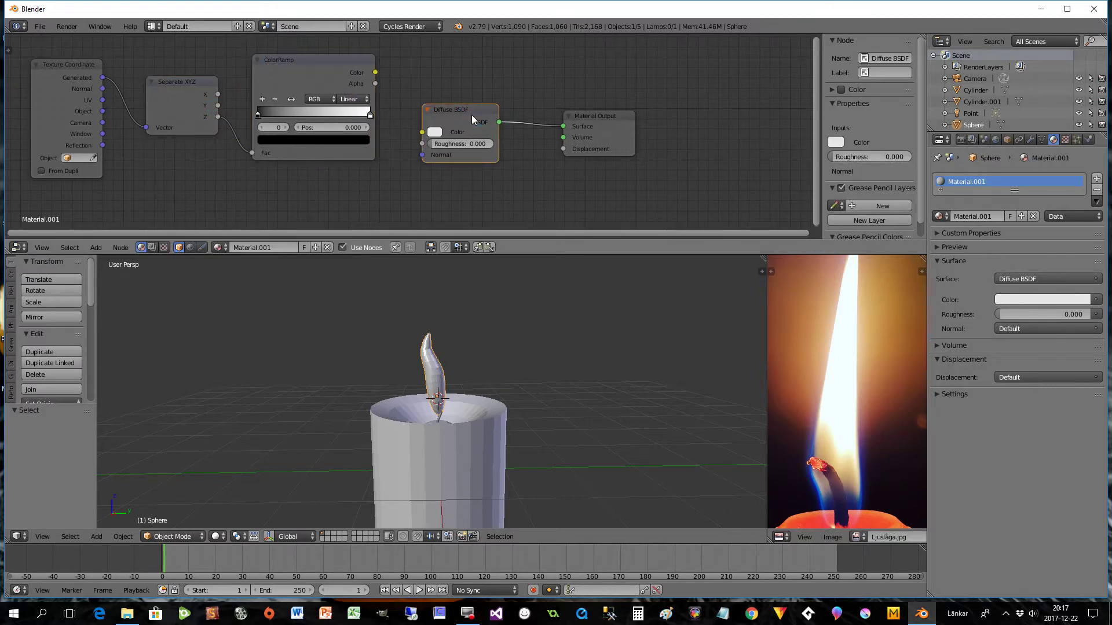
{"action": "key", "text": "x"}
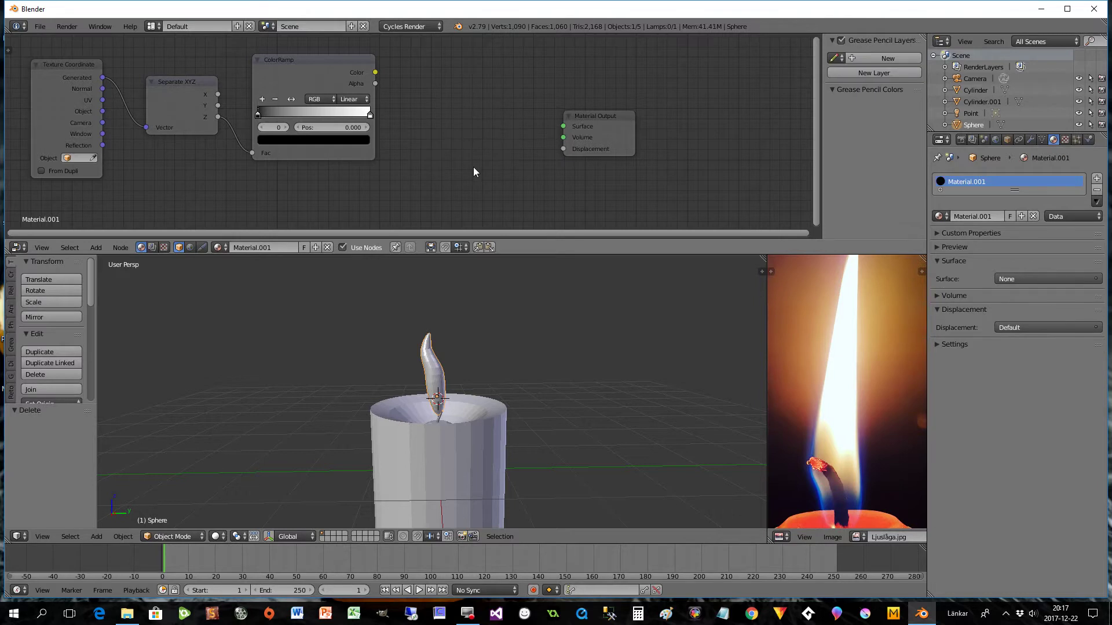
{"action": "key", "text": "shift+a"}
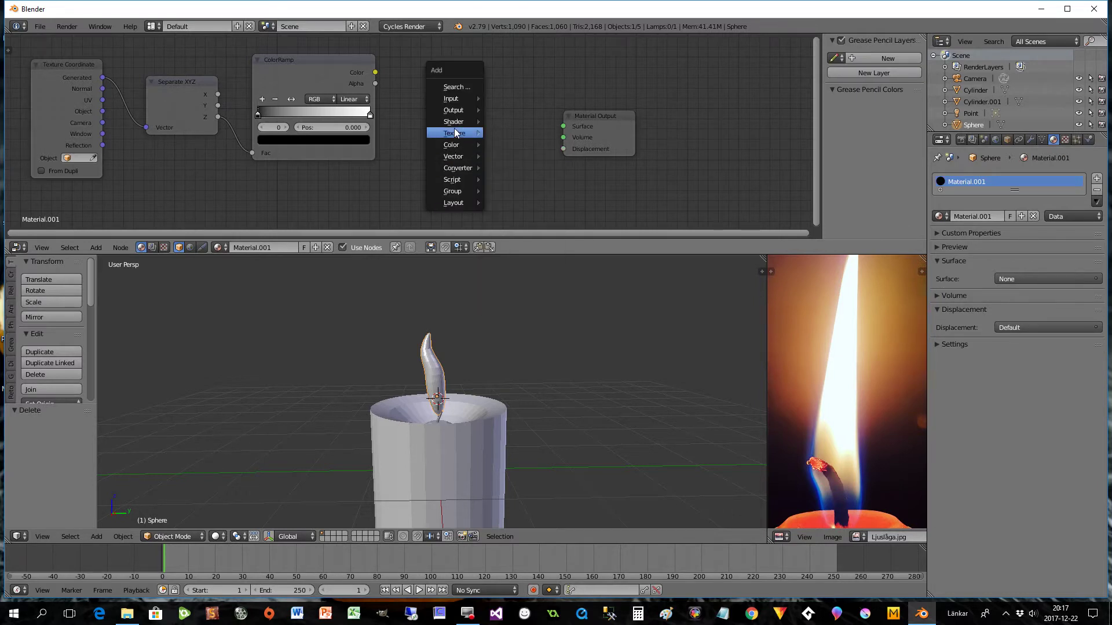
{"action": "mouse_move", "coordinate": [454, 121]}
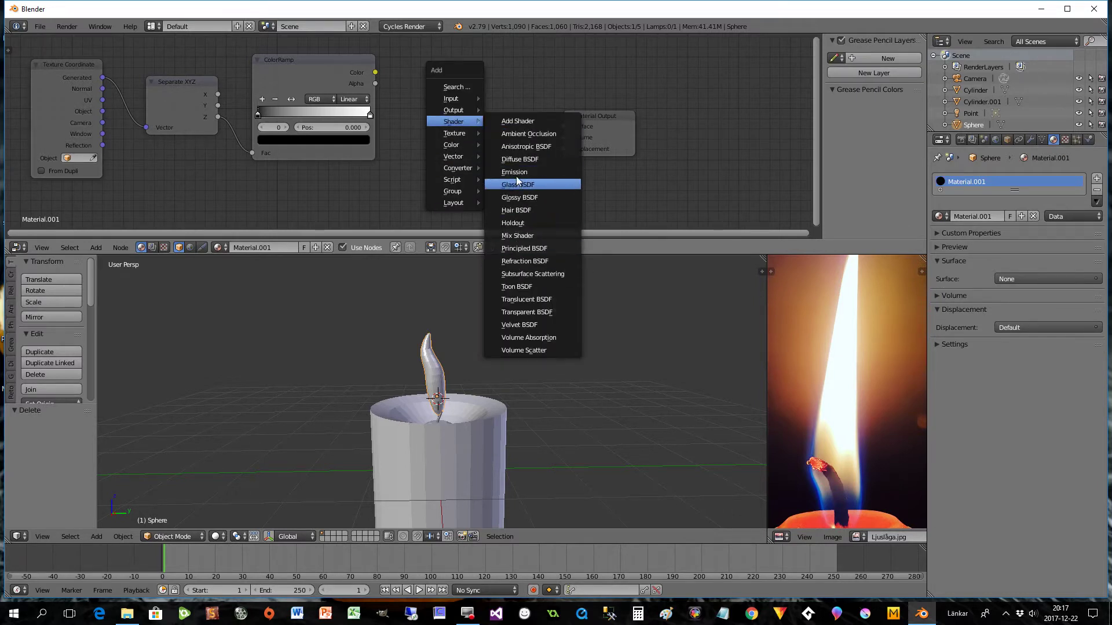
{"action": "left_click", "coordinate": [515, 172]}
{"action": "left_click", "coordinate": [442, 99]}
{"action": "left_click", "coordinate": [516, 118]}
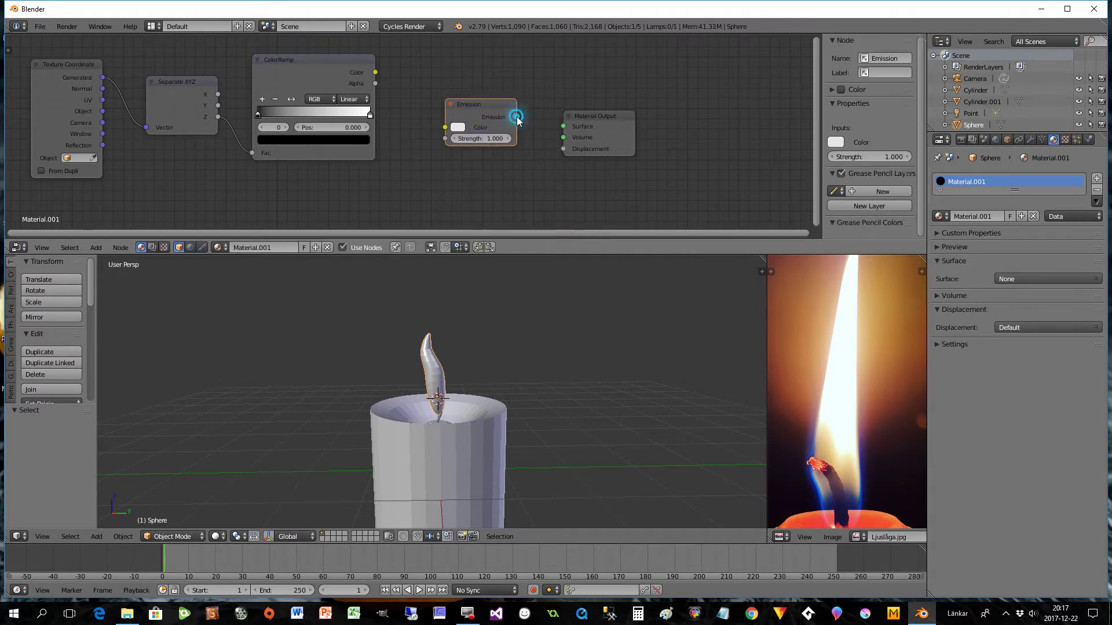
{"action": "left_click_drag", "start_coordinate": [517, 119], "coordinate": [563, 126]}
{"action": "left_click_drag", "start_coordinate": [375, 71], "coordinate": [485, 96]}
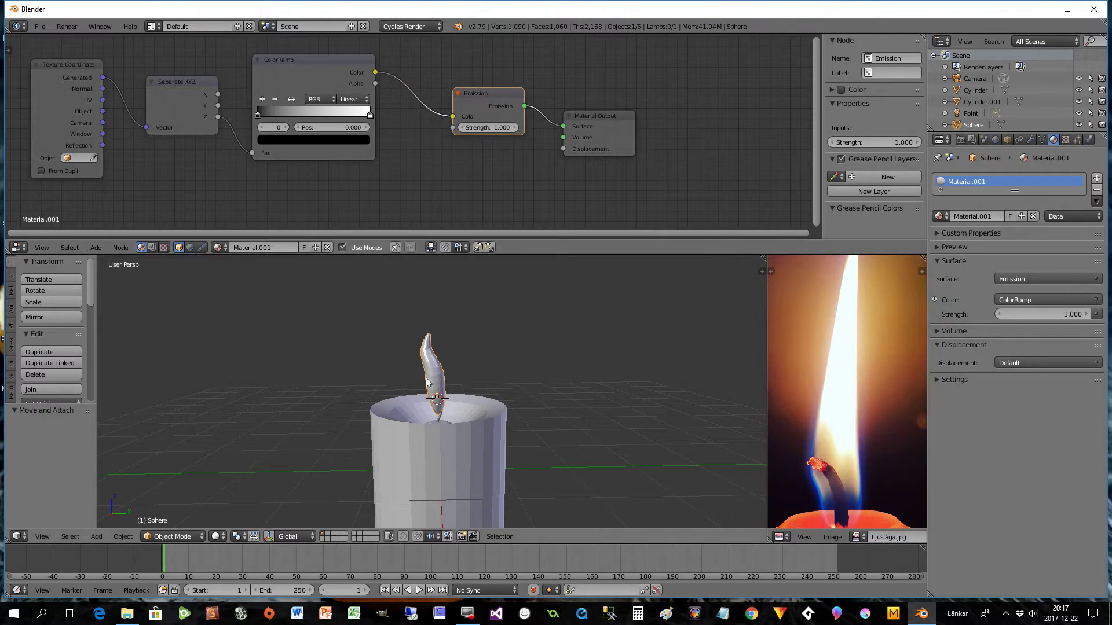
Step: Preview the flame material with Rendered viewport shading, and return the view to Solid
{"action": "left_click", "coordinate": [217, 536]}
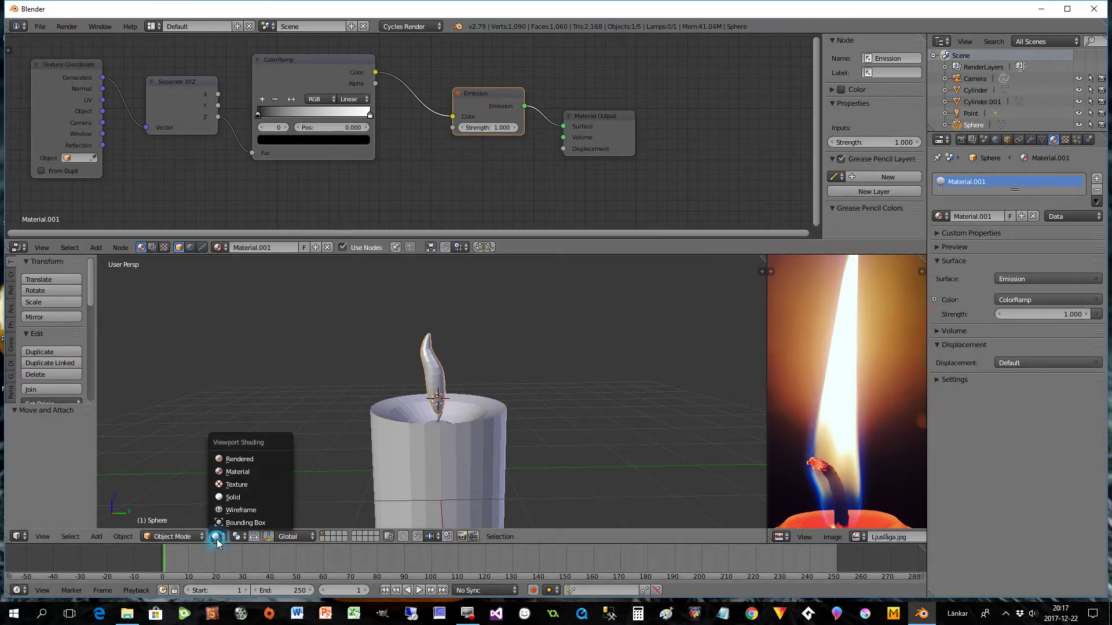
{"action": "left_click", "coordinate": [227, 465]}
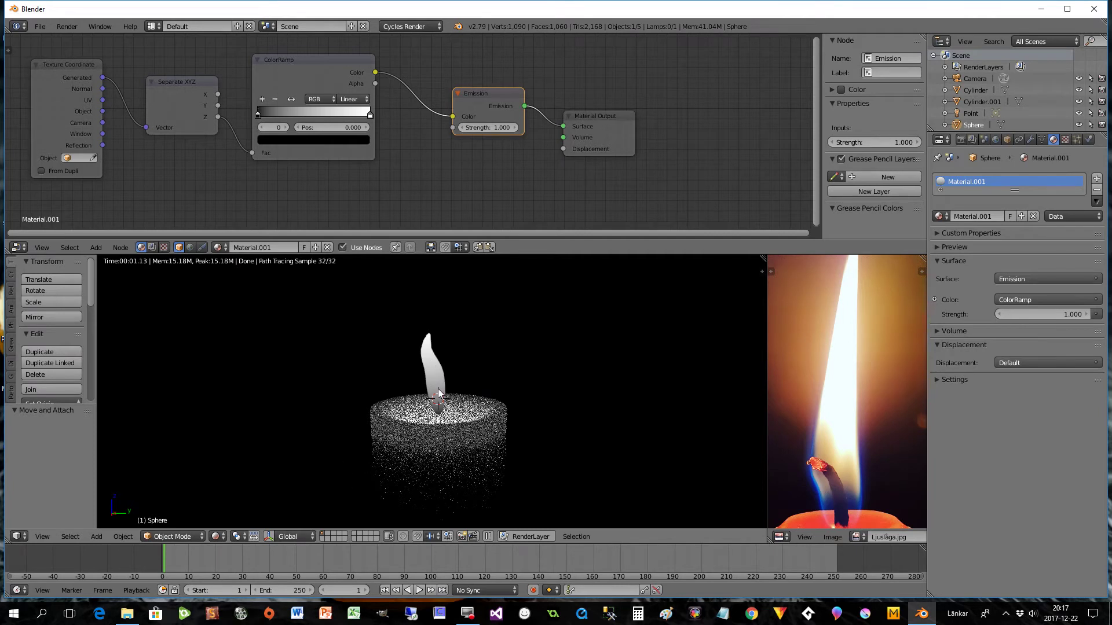
{"action": "left_click", "coordinate": [217, 536]}
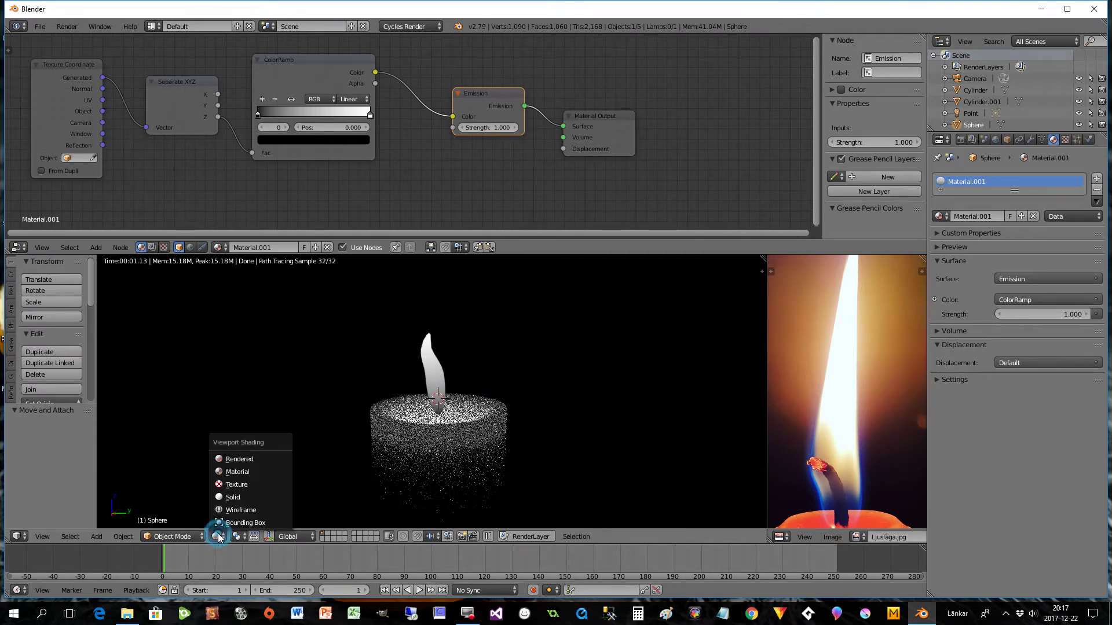
{"action": "left_click", "coordinate": [230, 498]}
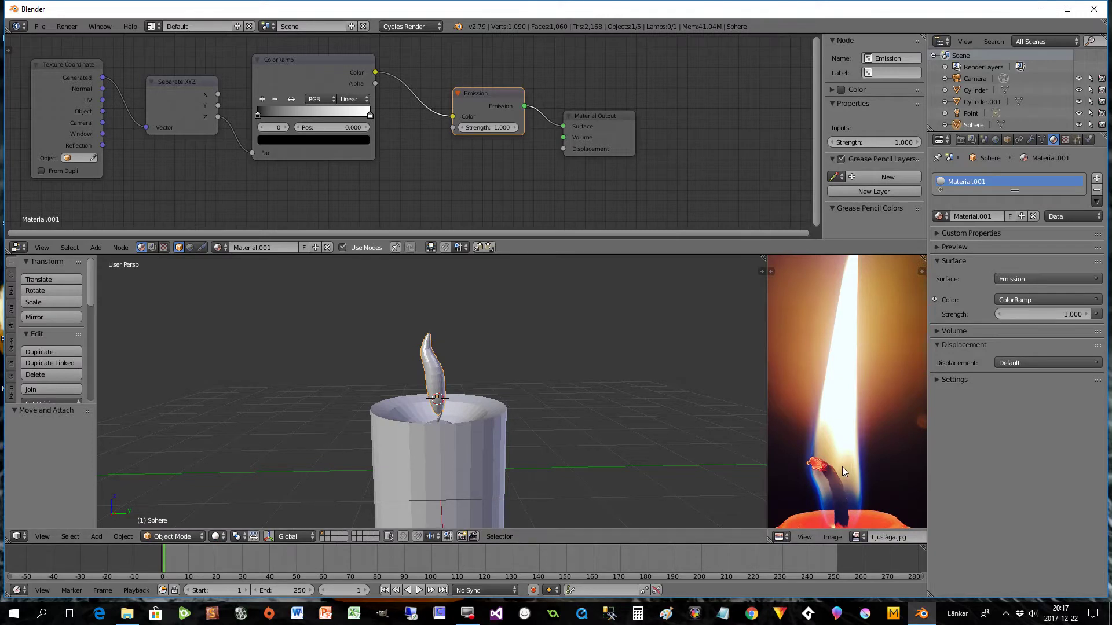
Step: Widen the reference image area and examine the candle flame's colours from wick to tip
{"action": "left_click_drag", "start_coordinate": [768, 416], "coordinate": [556, 399]}
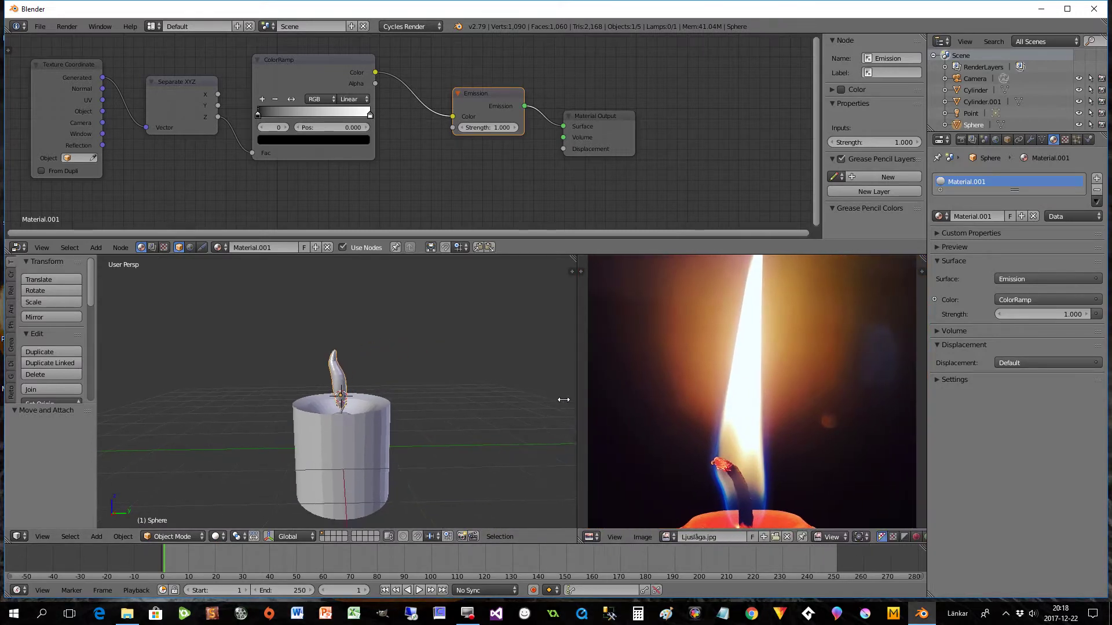
{"action": "middle_click_drag", "start_coordinate": [759, 459], "coordinate": [750, 418]}
{"action": "scroll", "coordinate": [765, 427], "scroll_direction": "up", "scroll_amount": 1}
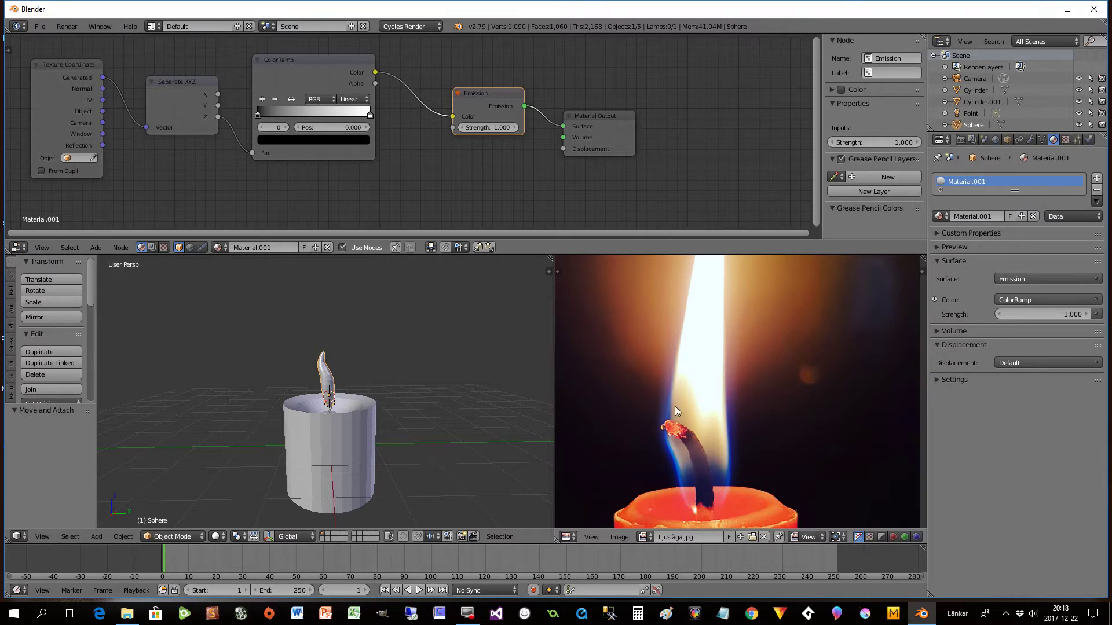
{"action": "middle_click_drag", "start_coordinate": [750, 394], "coordinate": [717, 436]}
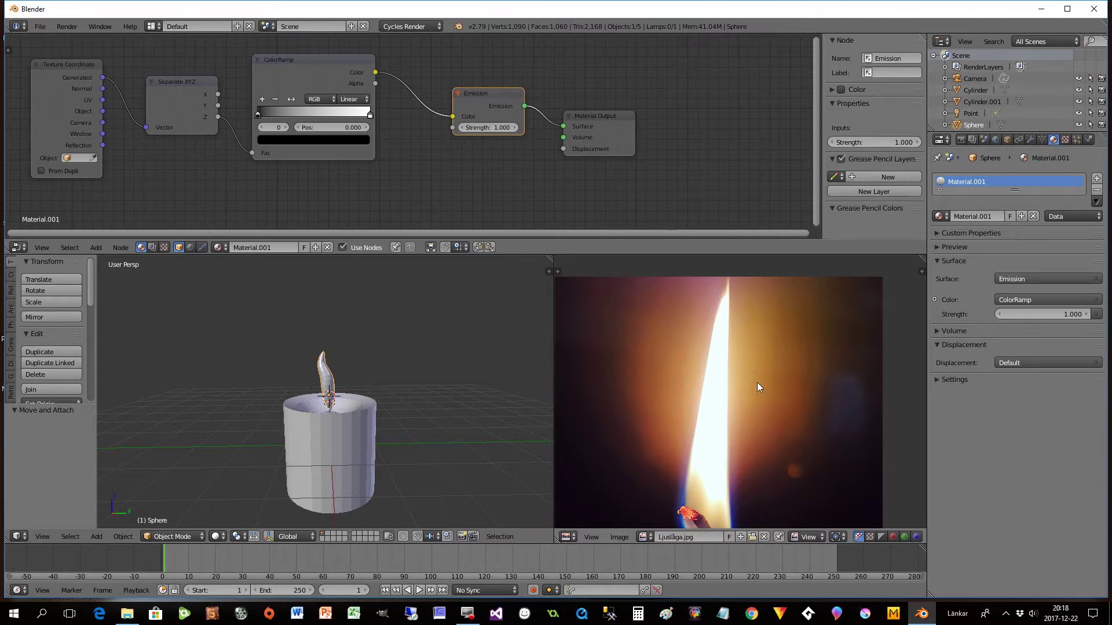
{"action": "scroll", "coordinate": [756, 382], "scroll_direction": "down", "scroll_amount": 1}
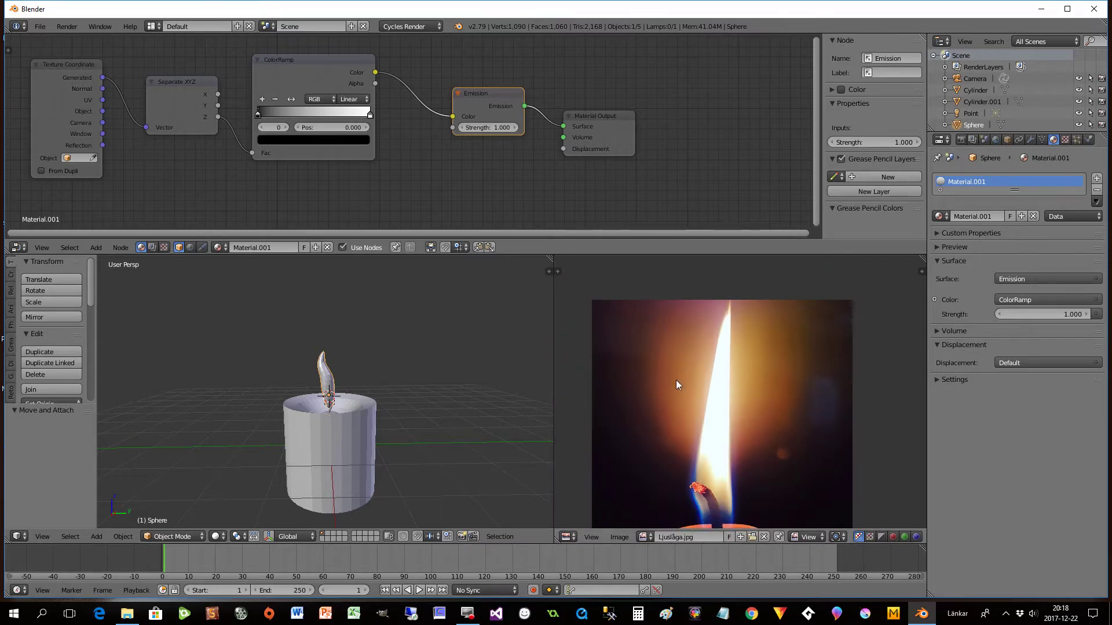
{"action": "middle_click_drag", "start_coordinate": [767, 468], "coordinate": [766, 430]}
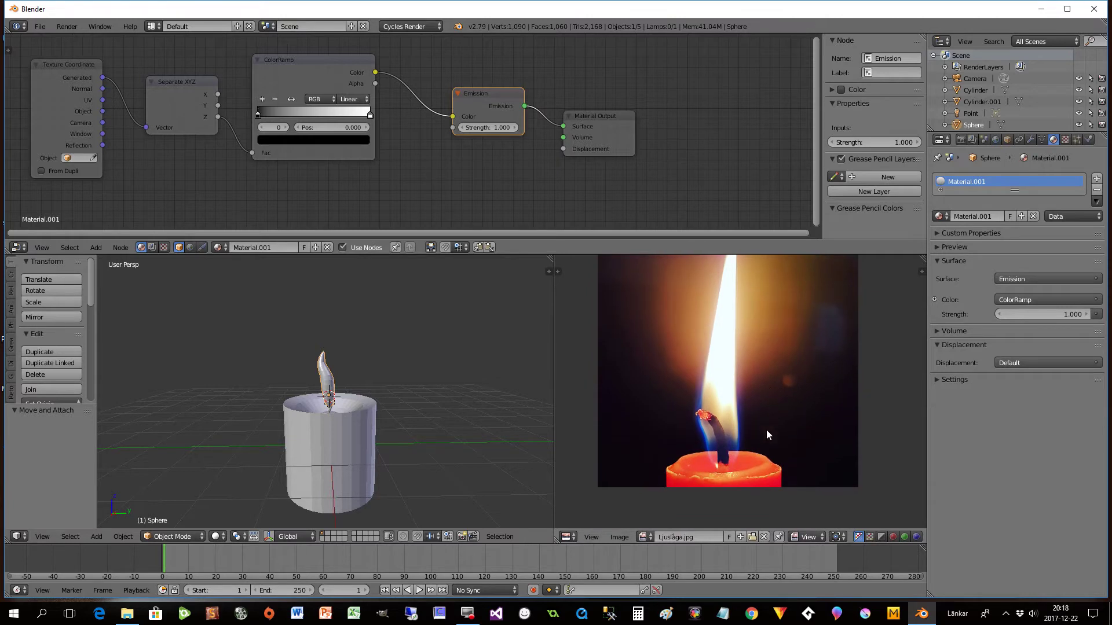
{"action": "scroll", "coordinate": [766, 430], "scroll_direction": "up", "scroll_amount": 1}
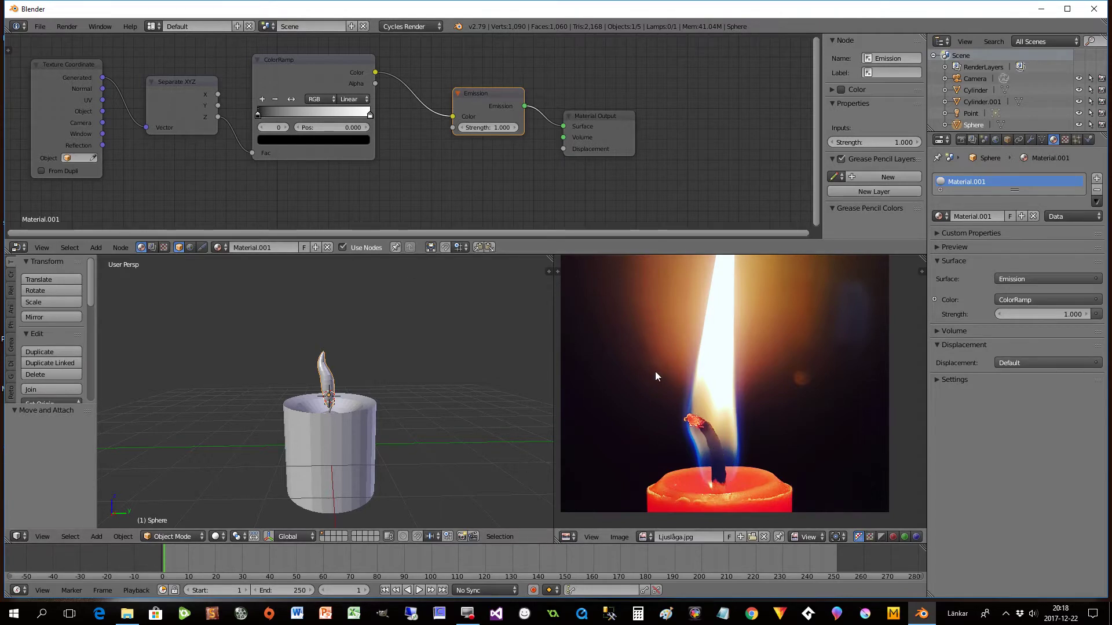
Step: Add two stops to the color ramp and set the first stop, at position 0, to bright blue
{"action": "left_click", "coordinate": [258, 115]}
{"action": "left_click", "coordinate": [263, 99]}
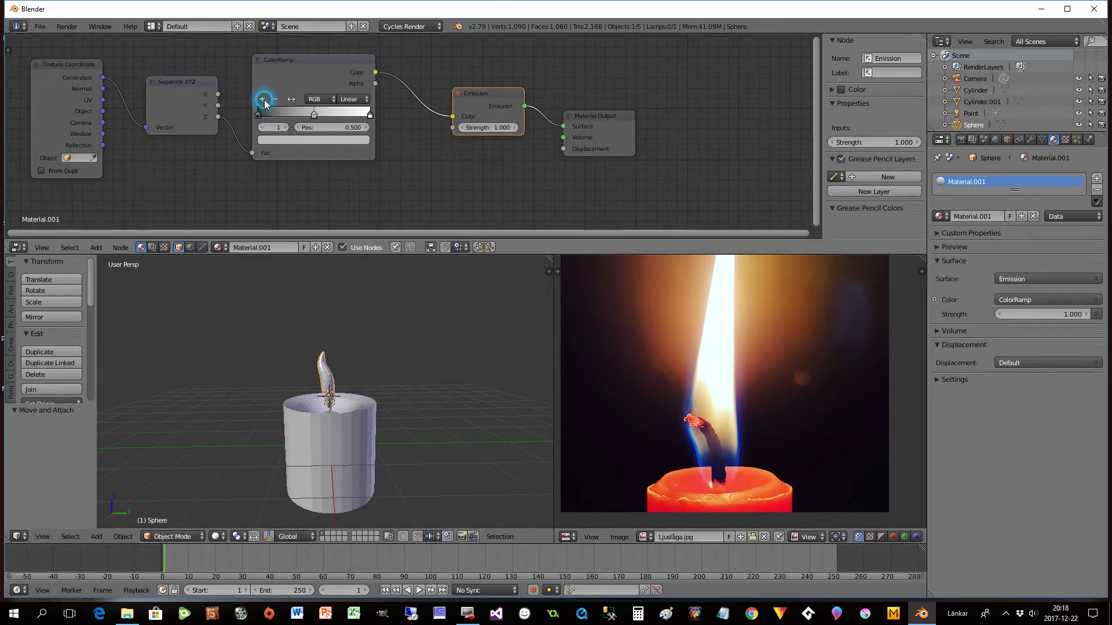
{"action": "left_click", "coordinate": [263, 99]}
{"action": "left_click", "coordinate": [257, 115]}
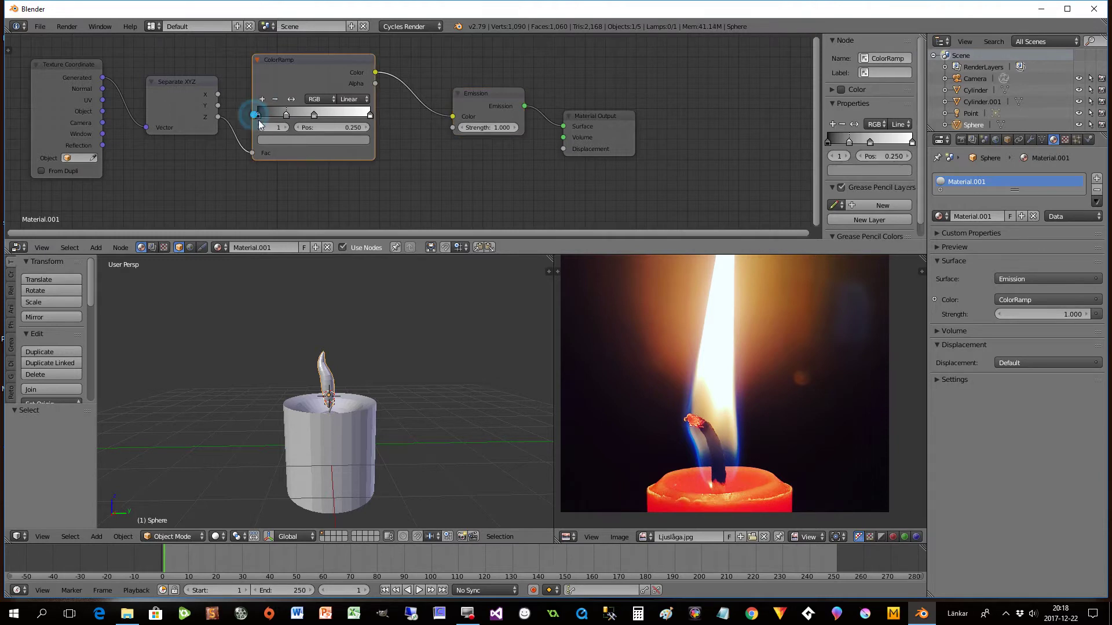
{"action": "left_click", "coordinate": [273, 139]}
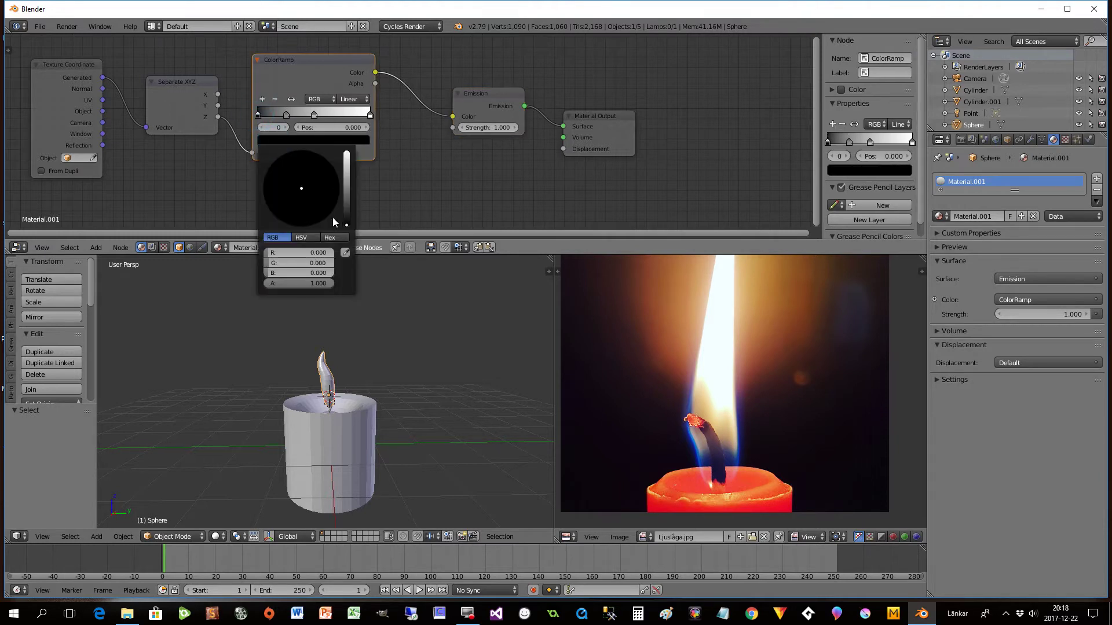
{"action": "mouse_move", "coordinate": [345, 225]}
{"action": "left_mouse_down"}
{"action": "mouse_move", "coordinate": [346, 152]}
{"action": "mouse_move", "coordinate": [333, 170]}
{"action": "left_mouse_up"}
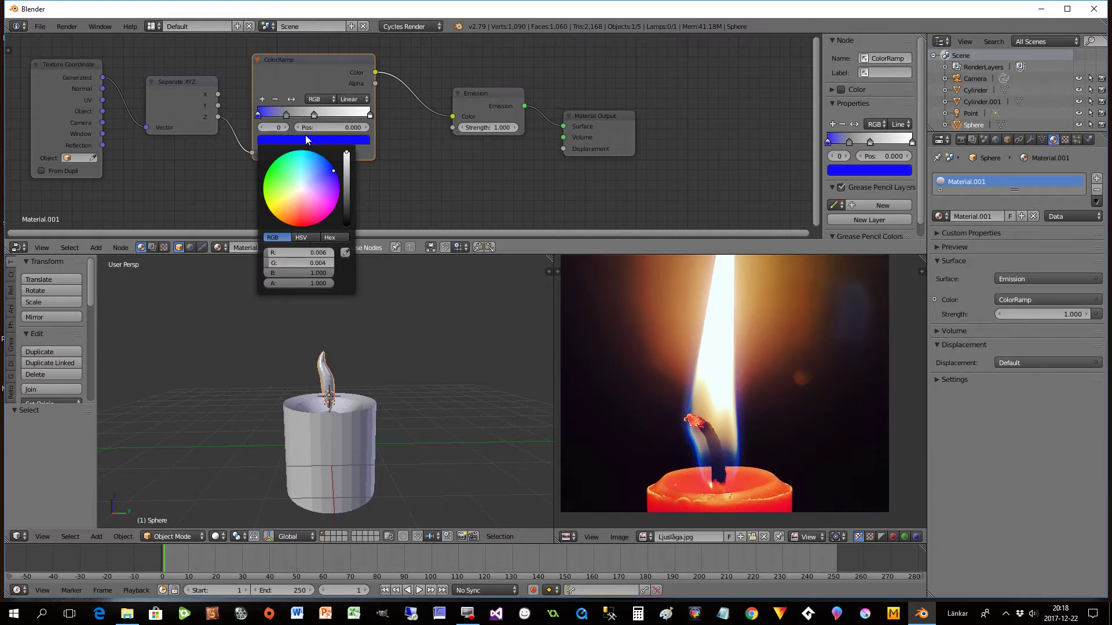
Step: Darken the color ramp's second stop, at position 0.250, to near black with RGB values of 0.015
{"action": "left_click", "coordinate": [286, 115]}
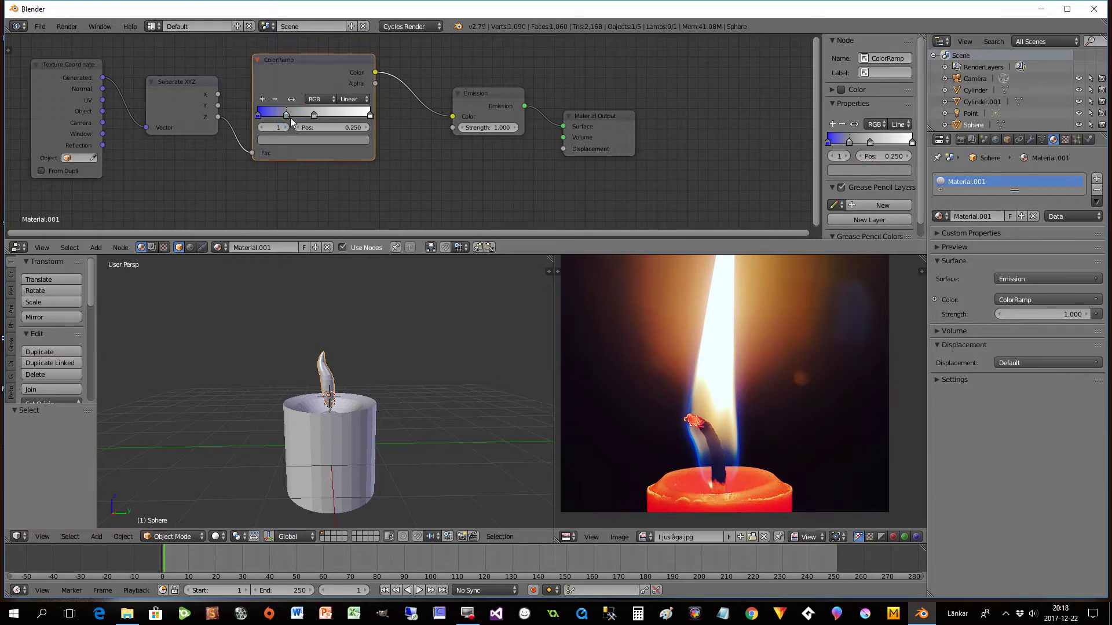
{"action": "left_click", "coordinate": [291, 140]}
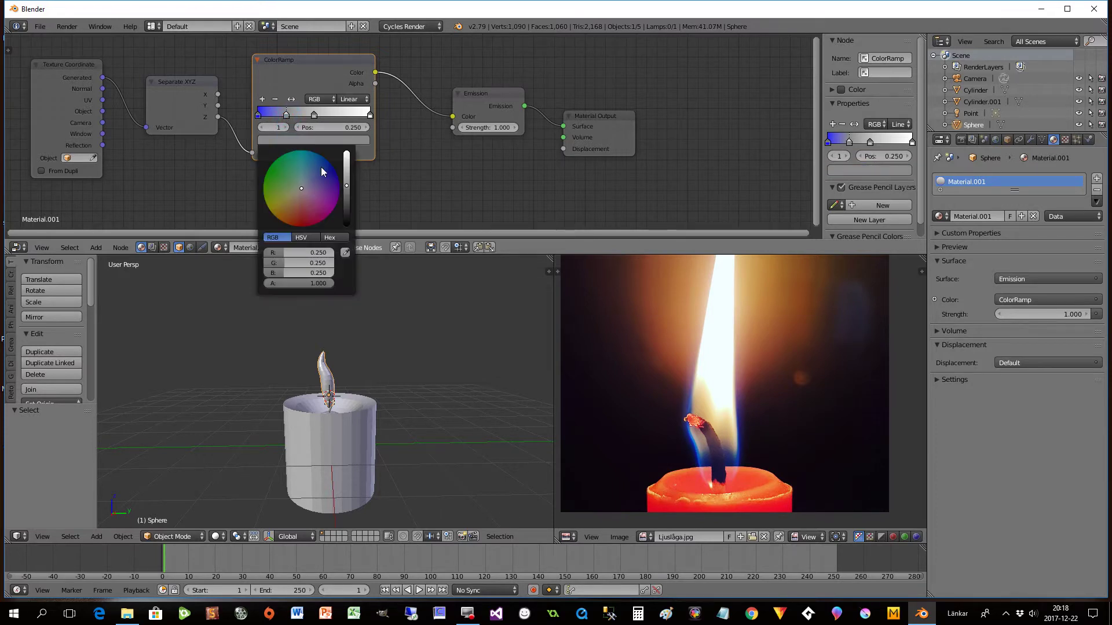
{"action": "left_click_drag", "start_coordinate": [346, 188], "coordinate": [346, 216]}
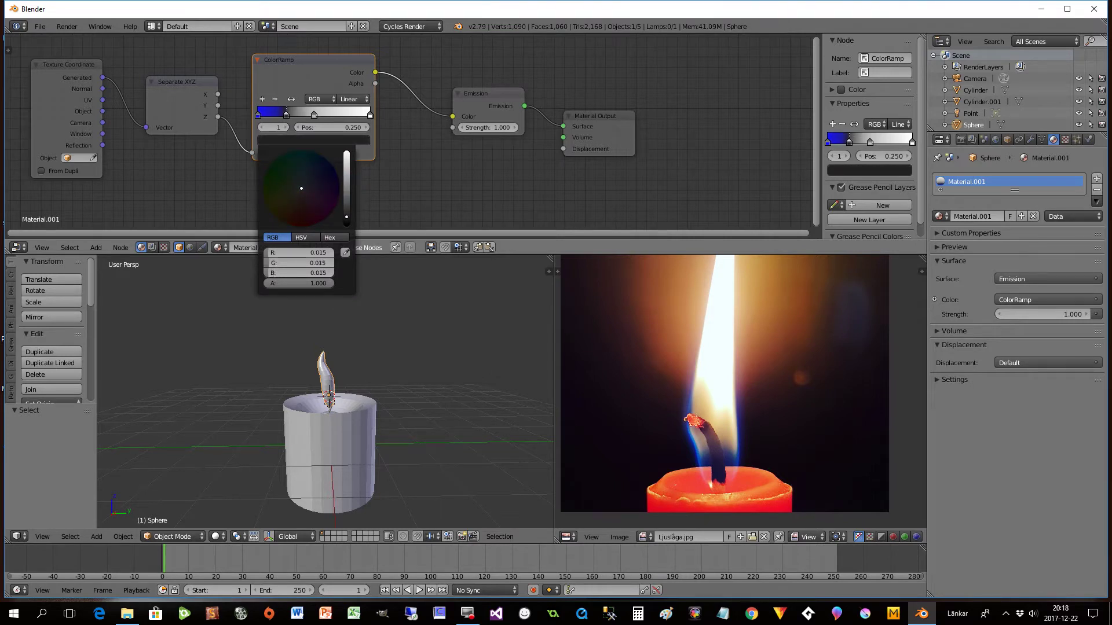
Step: Colour the color ramp's third stop bright yellow and move it to position 0.591
{"action": "left_click", "coordinate": [315, 116]}
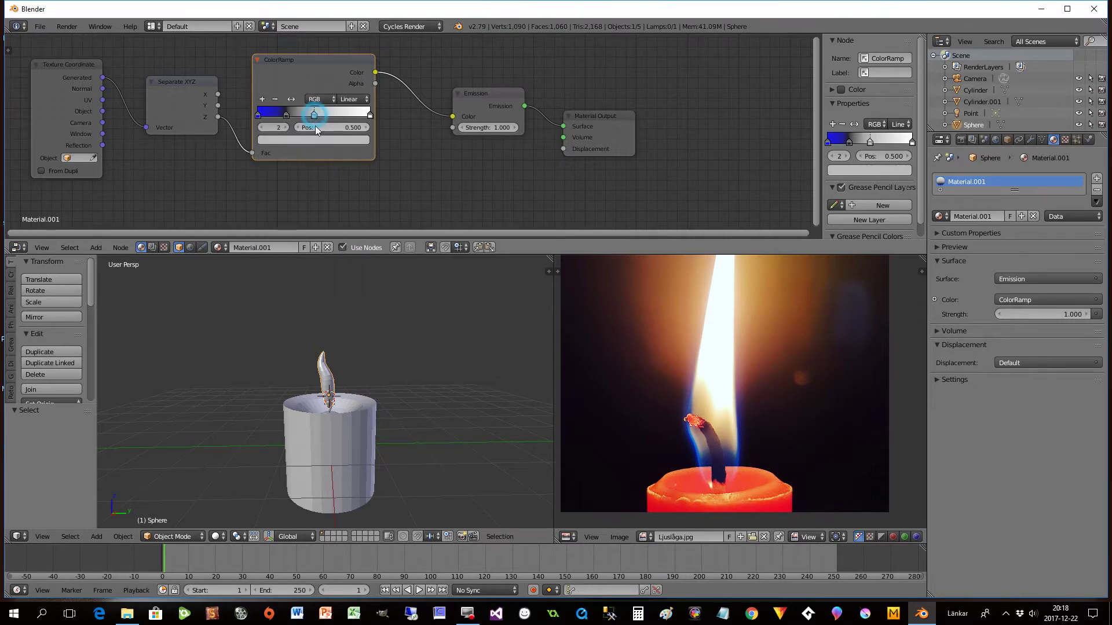
{"action": "left_click", "coordinate": [317, 141]}
{"action": "left_click_drag", "start_coordinate": [296, 193], "coordinate": [286, 207]}
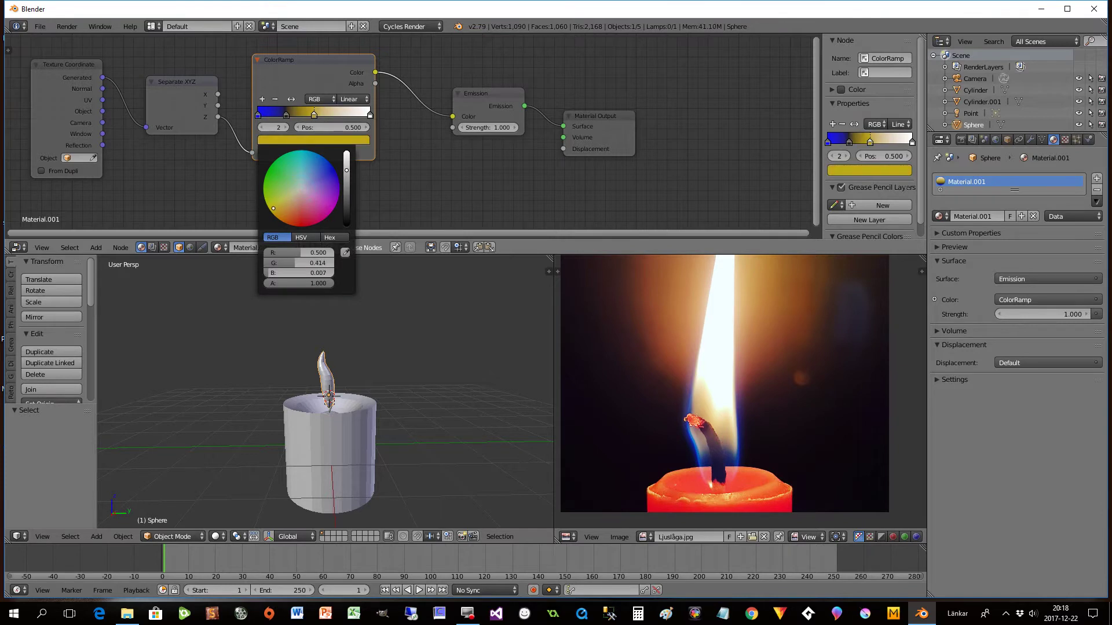
{"action": "left_click_drag", "start_coordinate": [351, 172], "coordinate": [347, 152]}
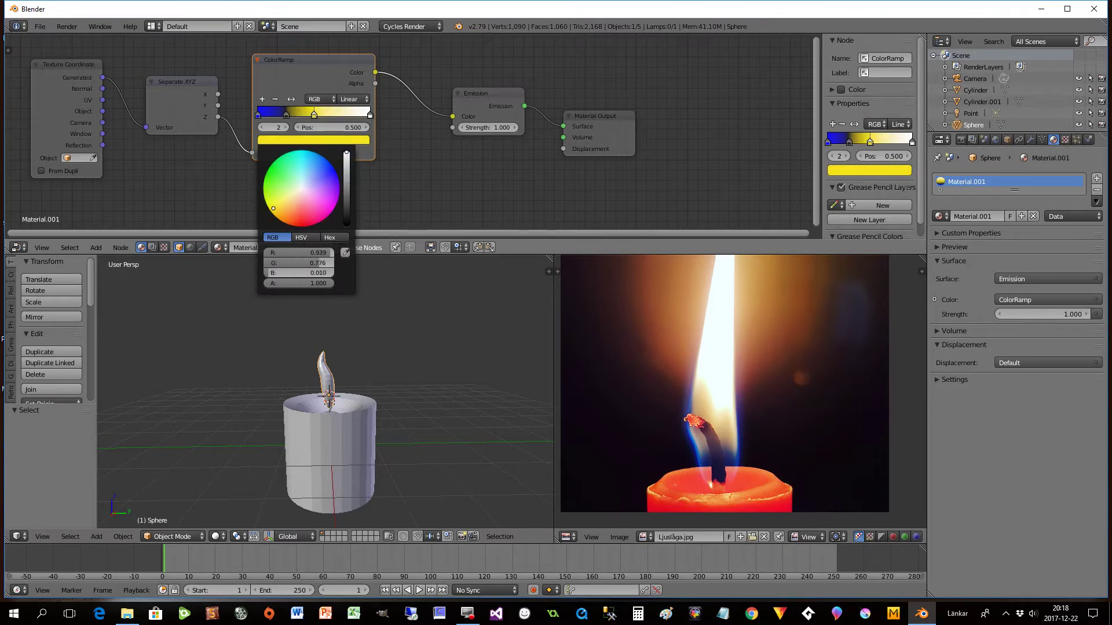
{"action": "left_click_drag", "start_coordinate": [316, 115], "coordinate": [327, 118]}
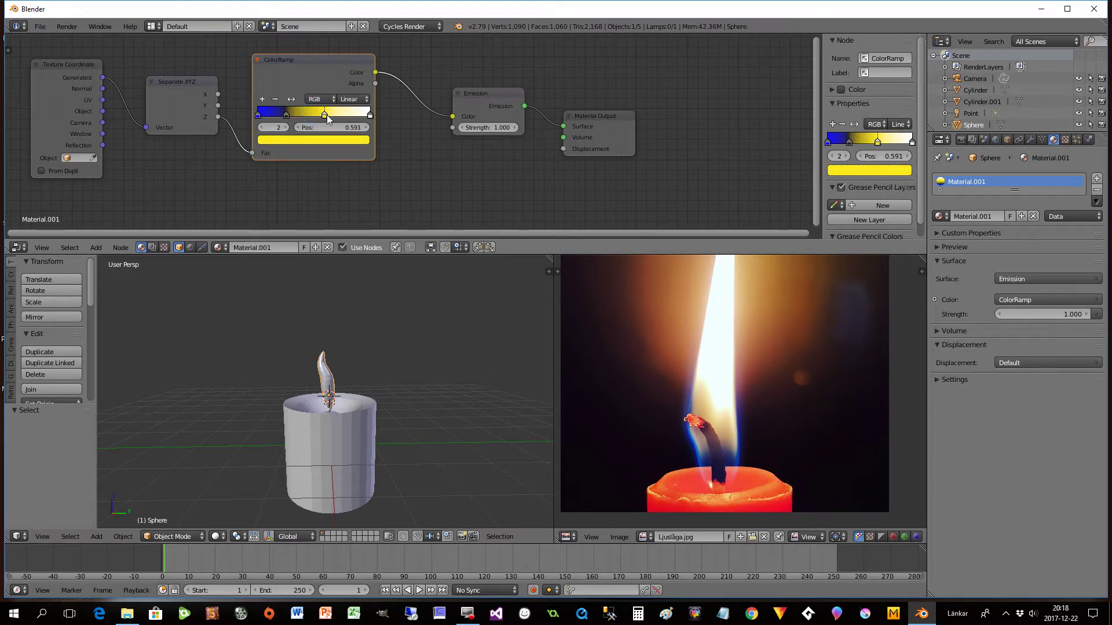
Step: Set the color ramp's interpolation to Ease and shift the ColorRamp node slightly closer to the Emission node
{"action": "left_click", "coordinate": [350, 100]}
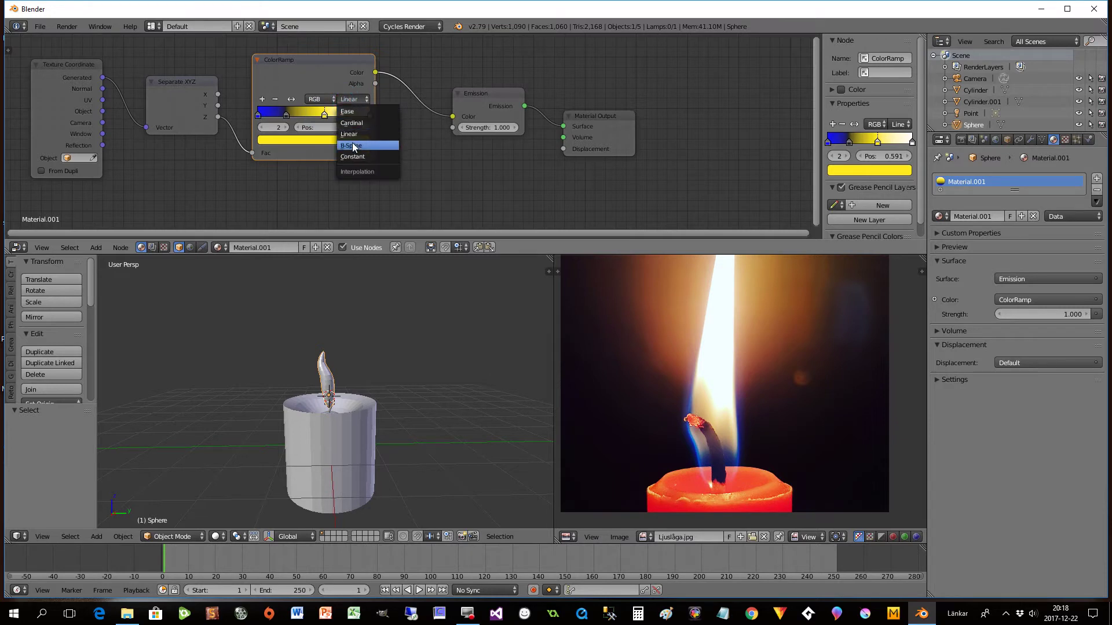
{"action": "left_click", "coordinate": [348, 111]}
{"action": "left_click_drag", "start_coordinate": [316, 66], "coordinate": [337, 67]}
Step: Switch the 3D viewport to Rendered shading to preview the flame material up close
{"action": "left_click", "coordinate": [214, 537]}
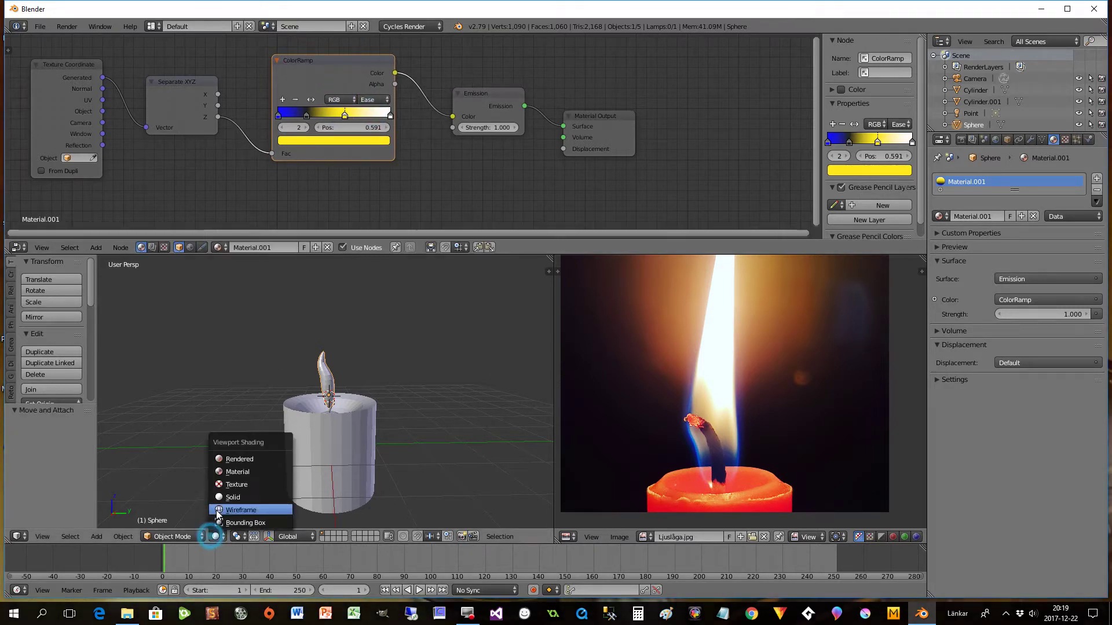
{"action": "left_click", "coordinate": [244, 456]}
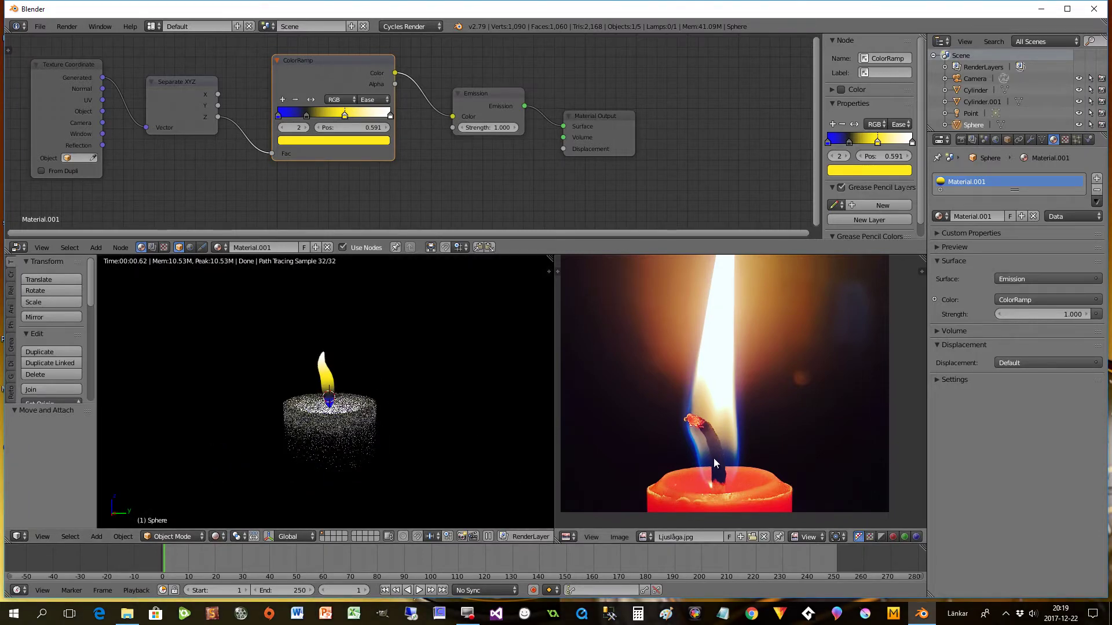
{"action": "scroll", "coordinate": [322, 342], "scroll_direction": "up", "scroll_amount": 4}
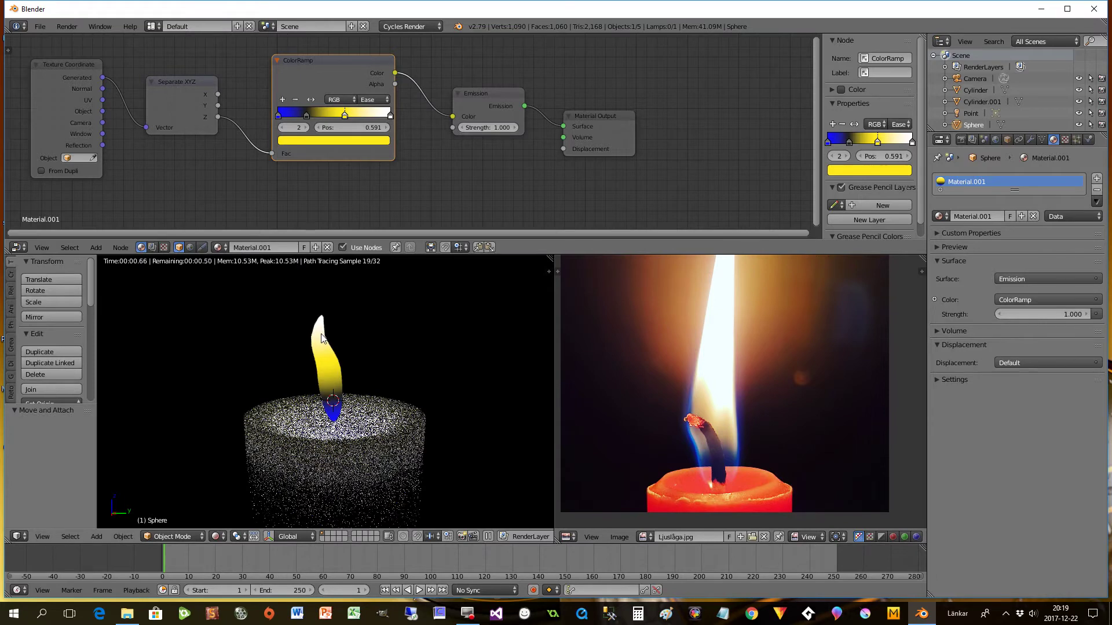
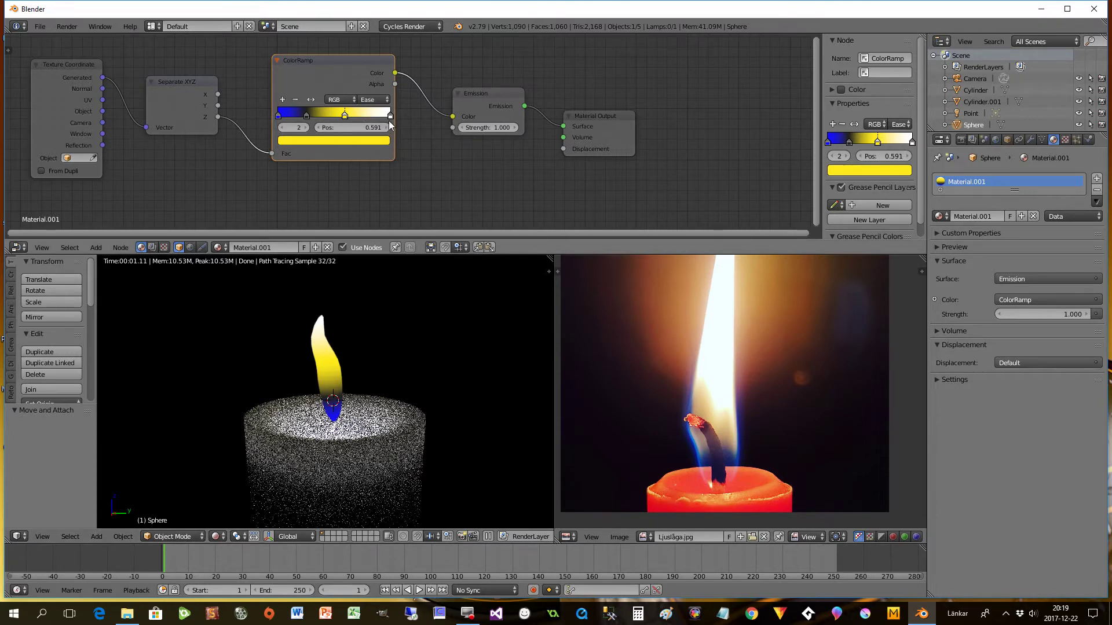
Step: Shift the color ramp's stops toward the blue end, with the yellow stop at 0.386 and the dark stop at 0.173
{"action": "left_click_drag", "start_coordinate": [388, 118], "coordinate": [323, 118]}
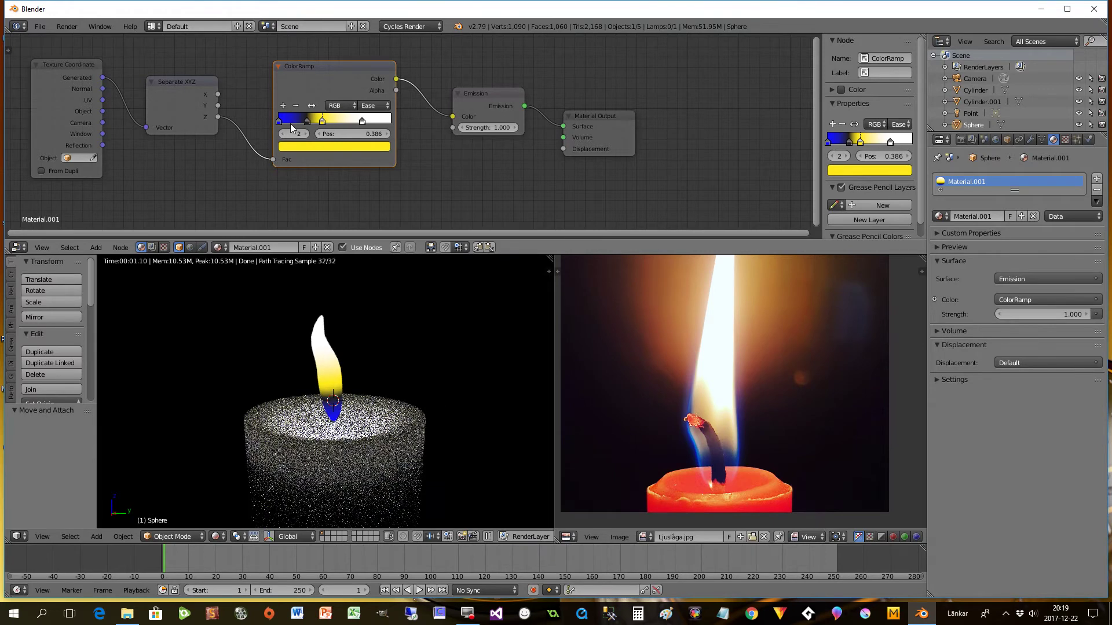
{"action": "left_click_drag", "start_coordinate": [308, 122], "coordinate": [298, 120]}
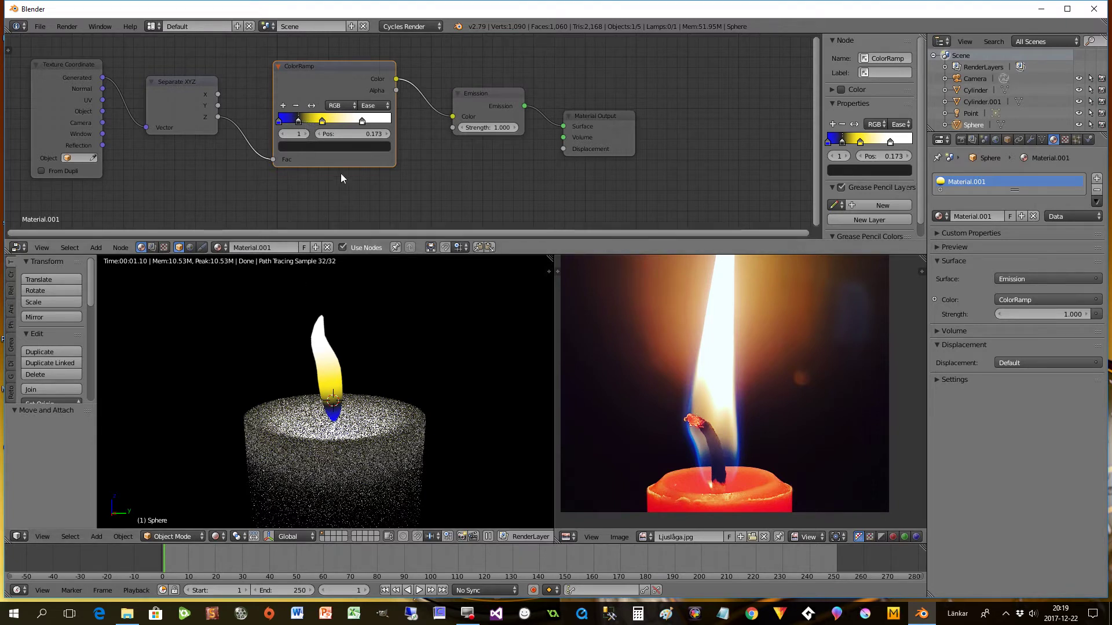
Step: Rearrange the ColorRamp, Emission, Material Output and Separate XYZ nodes slightly up and to the right
{"action": "left_click_drag", "start_coordinate": [354, 75], "coordinate": [368, 67]}
{"action": "left_click_drag", "start_coordinate": [462, 99], "coordinate": [473, 88]}
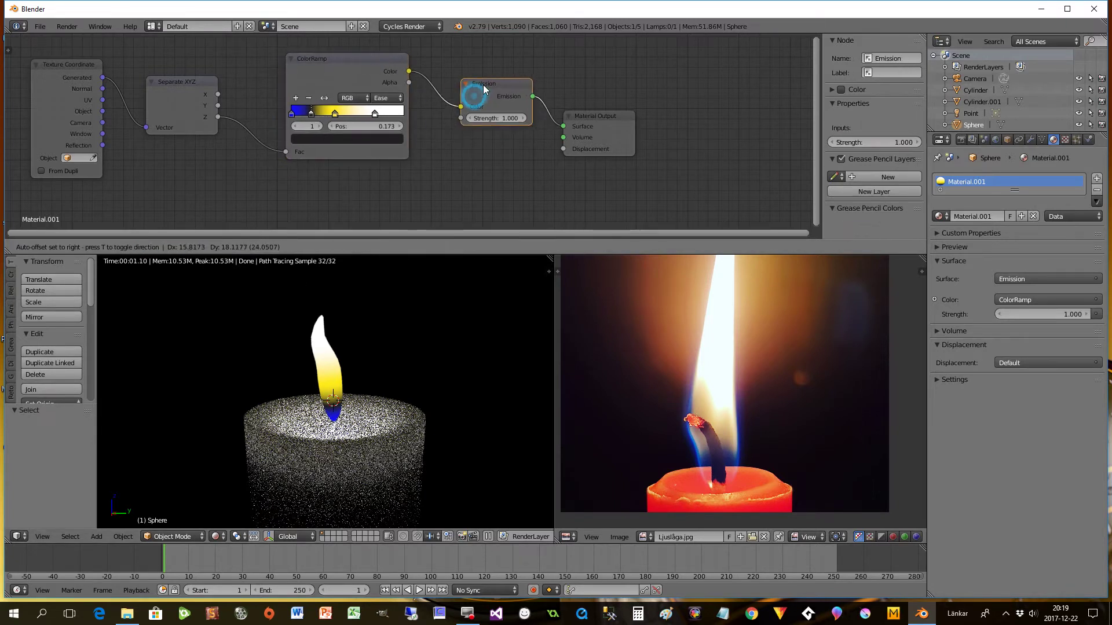
{"action": "left_click_drag", "start_coordinate": [576, 113], "coordinate": [599, 103]}
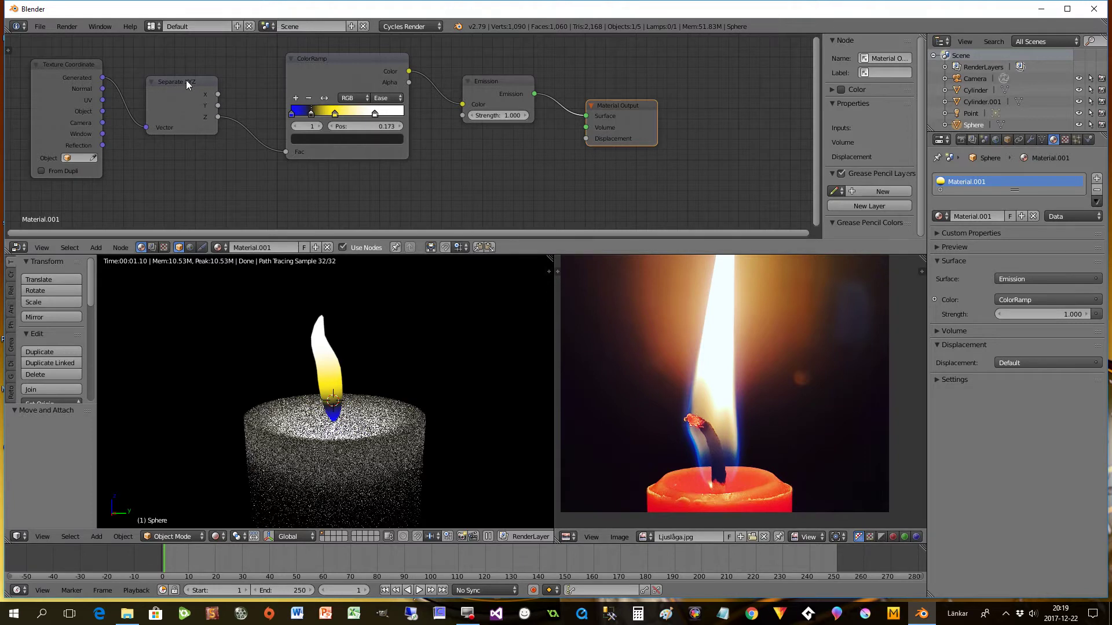
{"action": "left_click_drag", "start_coordinate": [185, 80], "coordinate": [202, 68]}
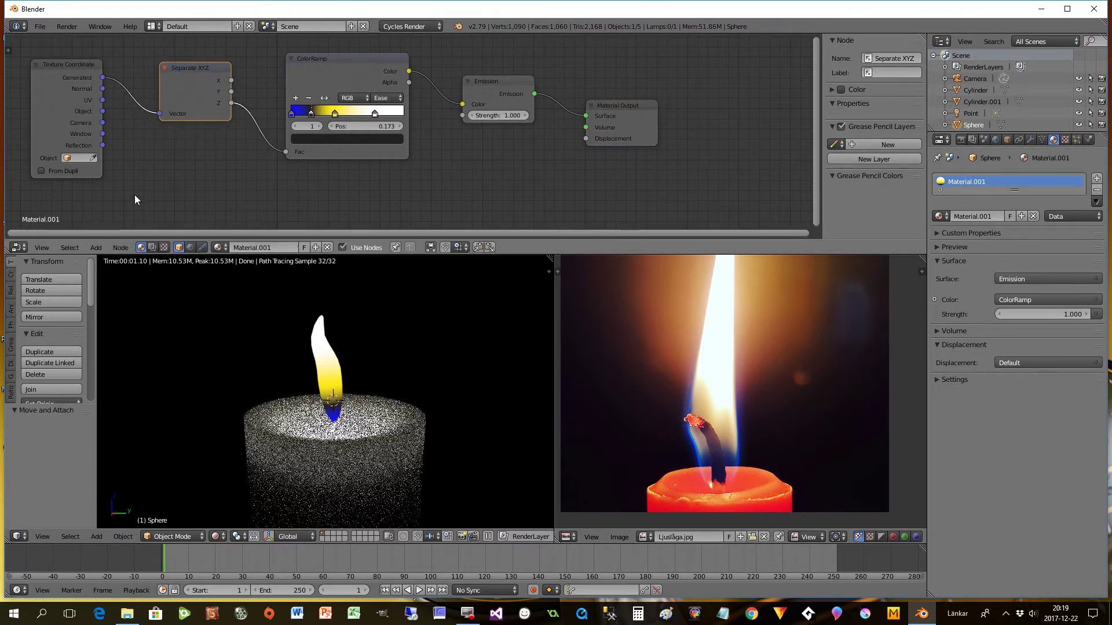
Step: Add a Noise Texture node and place it below the Separate XYZ node
{"action": "key", "text": "shift+a"}
{"action": "mouse_move", "coordinate": [174, 168]}
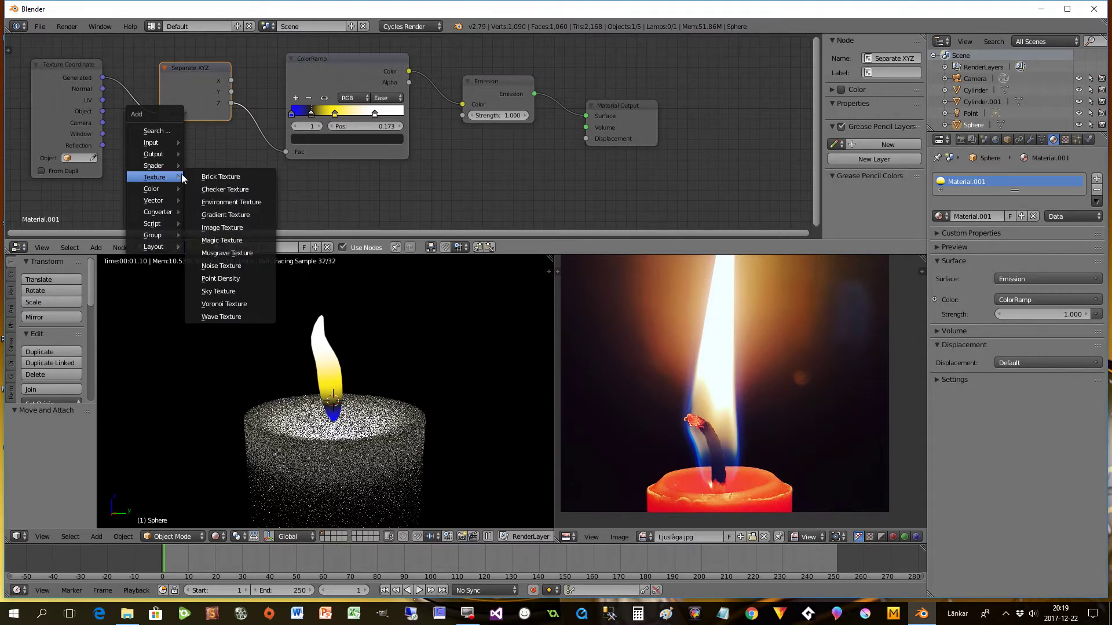
{"action": "left_click", "coordinate": [226, 266]}
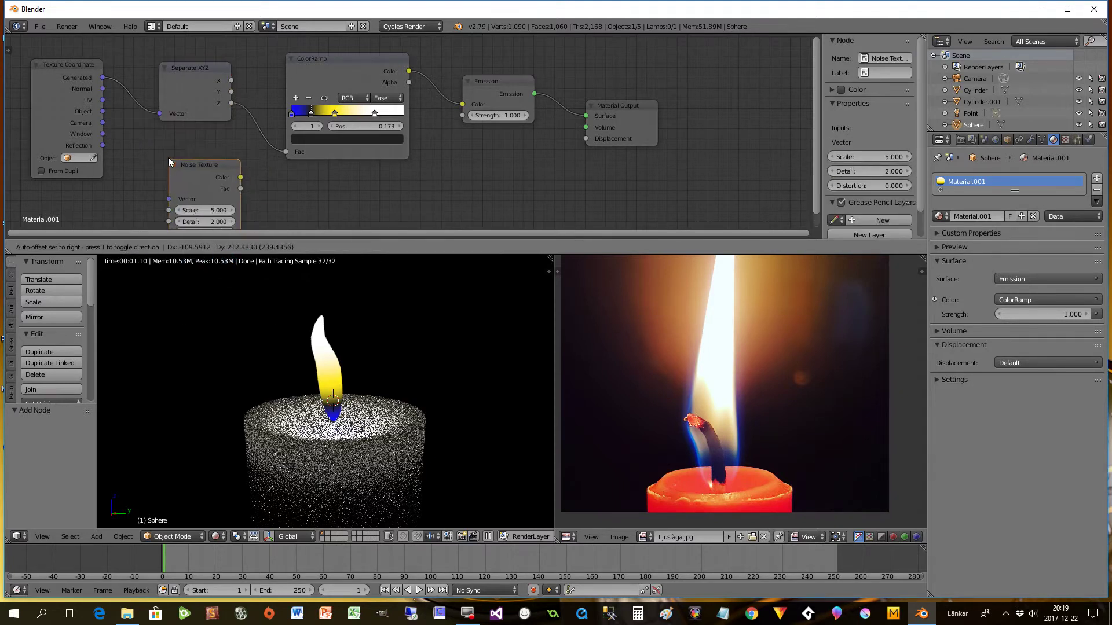
{"action": "left_click", "coordinate": [154, 141]}
Step: Move the Emission, Material Output and ColorRamp nodes away from Separate XYZ to make room for another node
{"action": "left_click_drag", "start_coordinate": [489, 81], "coordinate": [524, 70]}
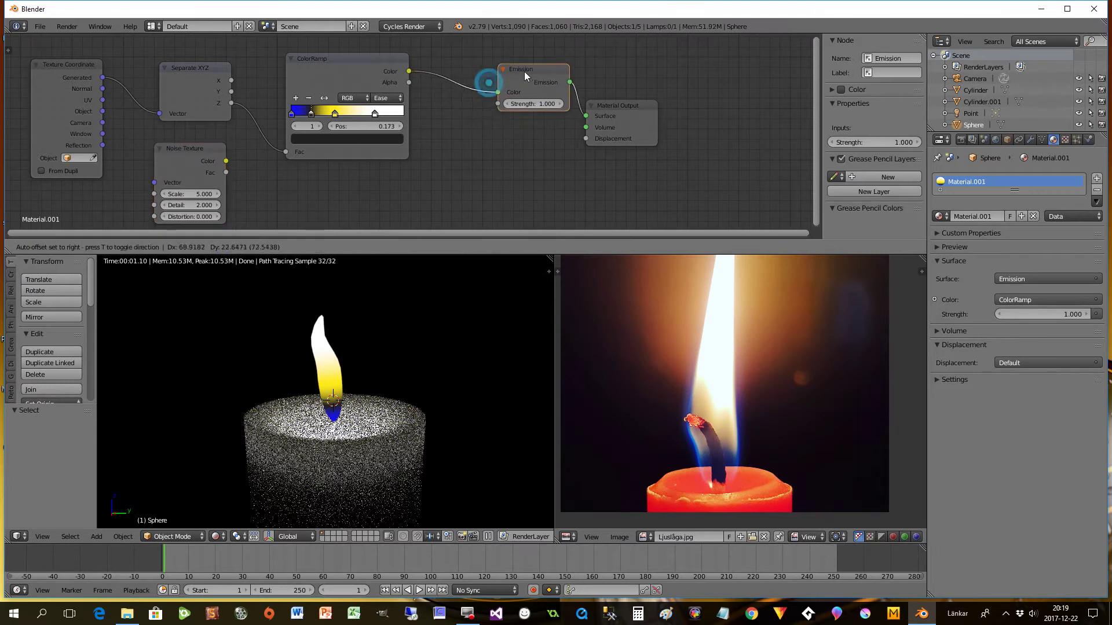
{"action": "left_click_drag", "start_coordinate": [617, 110], "coordinate": [768, 110]}
{"action": "left_click", "coordinate": [361, 62]}
{"action": "left_click_drag", "start_coordinate": [360, 62], "coordinate": [410, 53]}
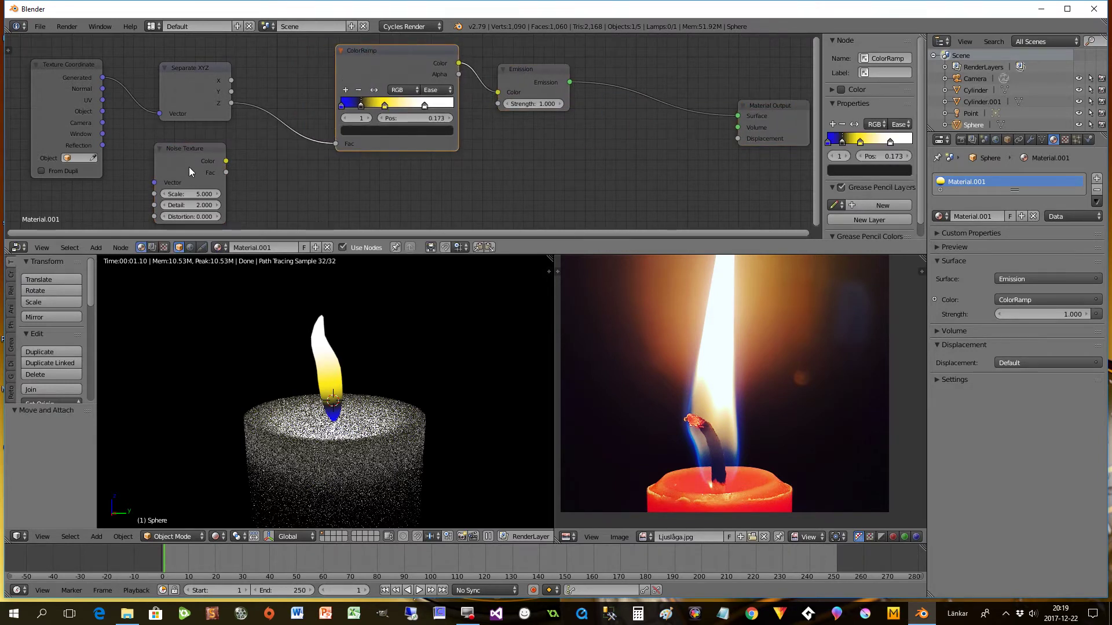
Step: Insert a MixRGB node between Separate XYZ and ColorRamp and connect the Noise Texture's Color output to its Color2 input
{"action": "key", "text": "shift+a"}
{"action": "mouse_move", "coordinate": [279, 185]}
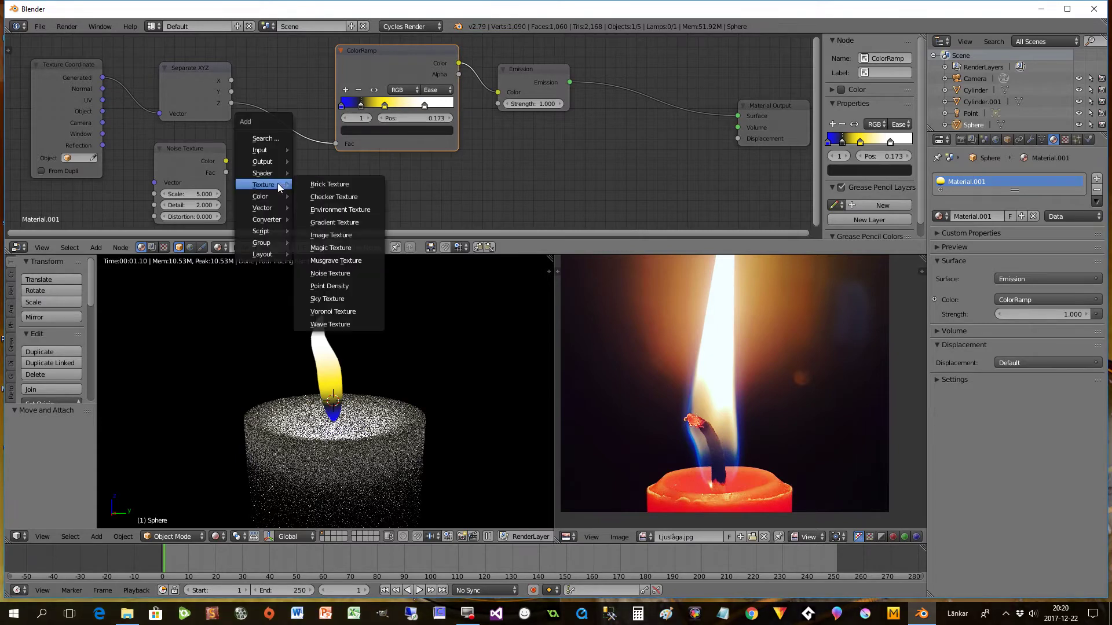
{"action": "left_click", "coordinate": [317, 257]}
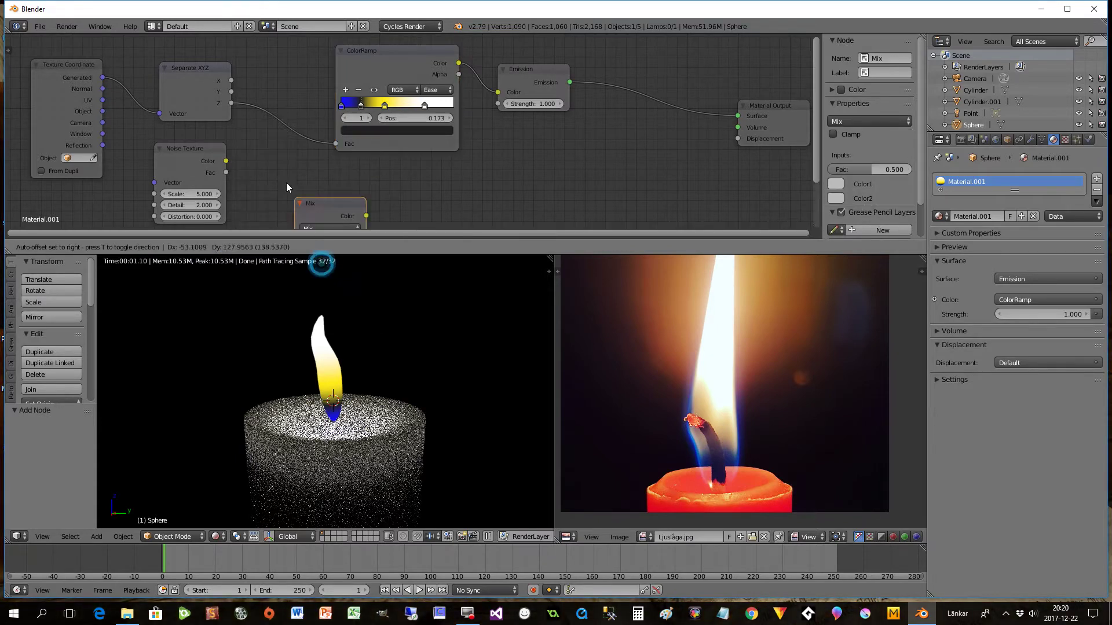
{"action": "left_click", "coordinate": [262, 82]}
{"action": "left_click_drag", "start_coordinate": [226, 161], "coordinate": [272, 163]}
Step: Set the Mix node's Fac to 0.191 to reduce the influence of the noise on the flame
{"action": "scroll", "coordinate": [345, 436], "scroll_direction": "up", "scroll_amount": 1}
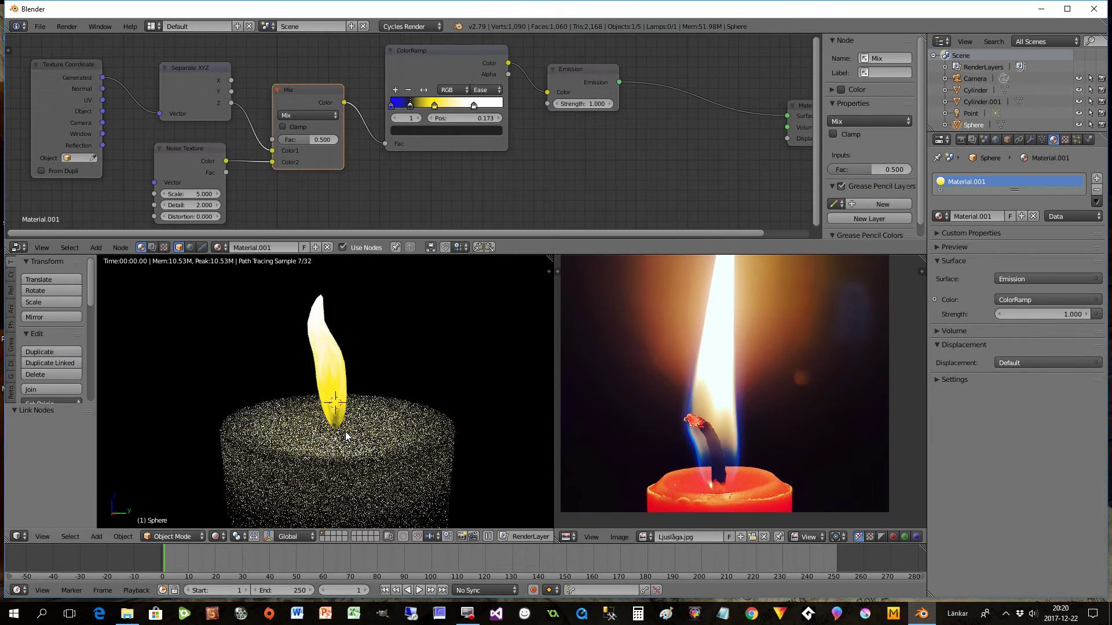
{"action": "scroll", "coordinate": [346, 435], "scroll_direction": "up", "scroll_amount": 3}
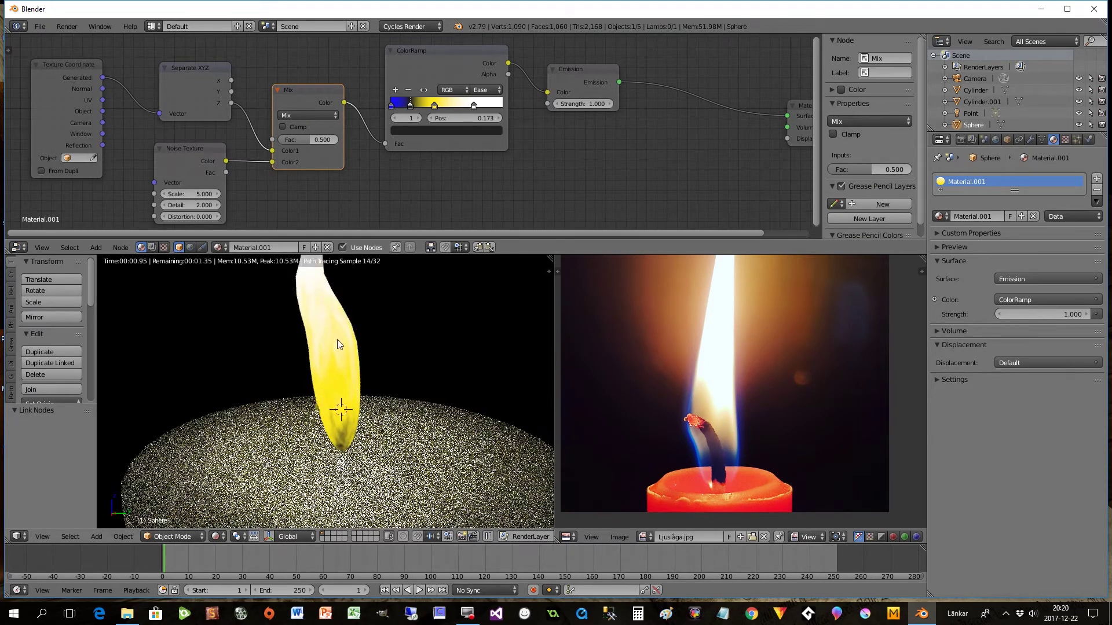
{"action": "left_click_drag", "start_coordinate": [300, 139], "coordinate": [248, 139]}
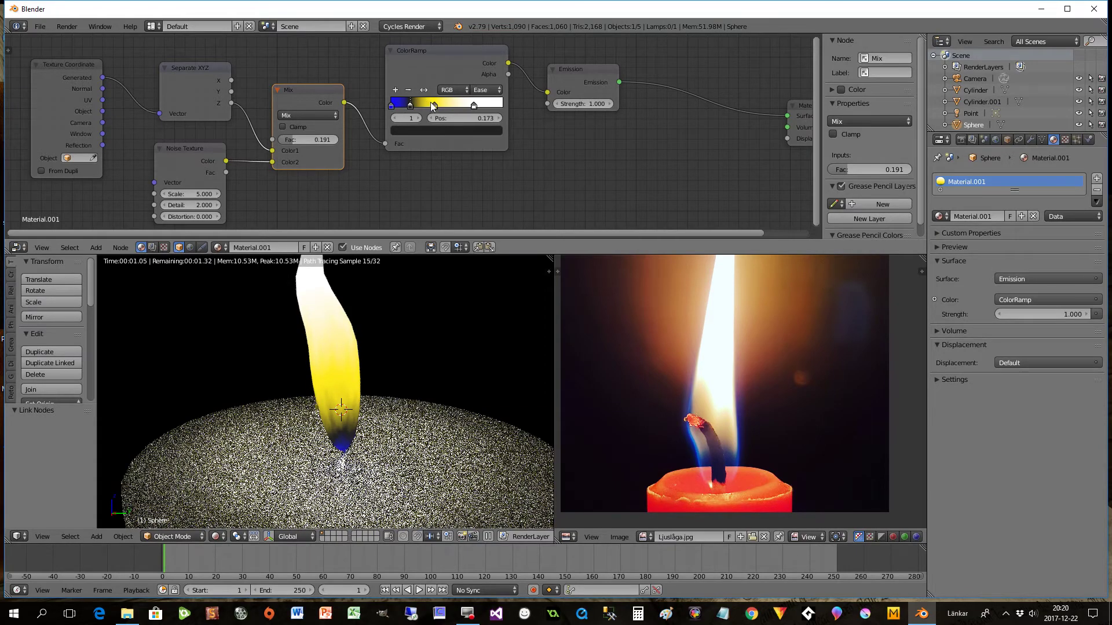
Step: Move the color ramp's dark stop to 0.214 and its yellow stop closer to white, and nudge the Mix node upward
{"action": "mouse_move", "coordinate": [432, 106]}
{"action": "left_mouse_down"}
{"action": "mouse_move", "coordinate": [446, 106]}
{"action": "mouse_move", "coordinate": [417, 106]}
{"action": "left_mouse_up"}
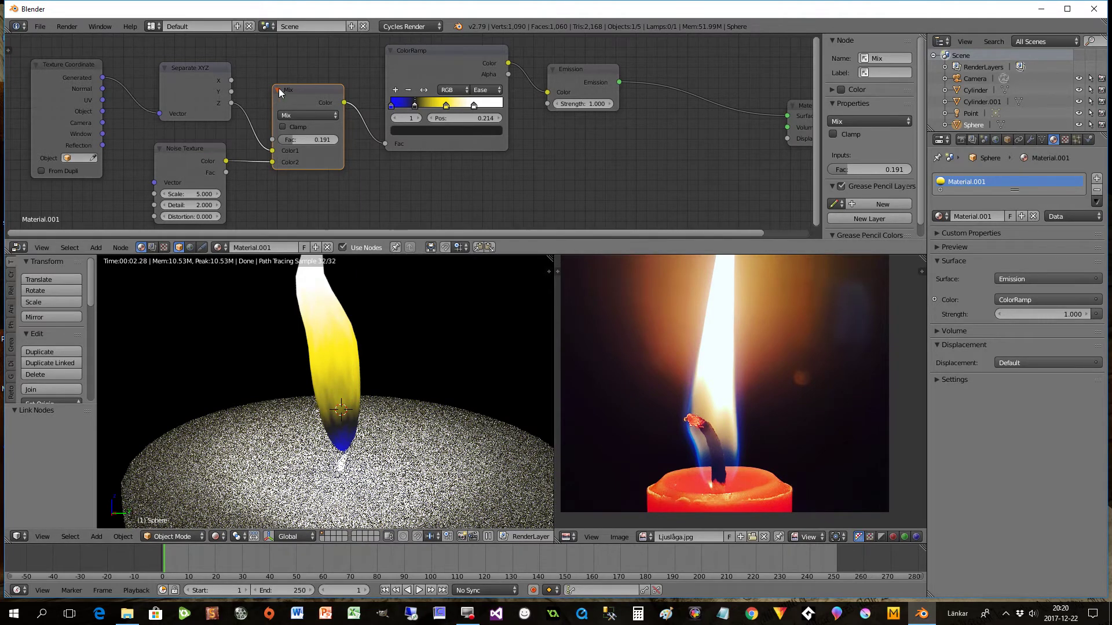
{"action": "left_click_drag", "start_coordinate": [301, 89], "coordinate": [297, 73]}
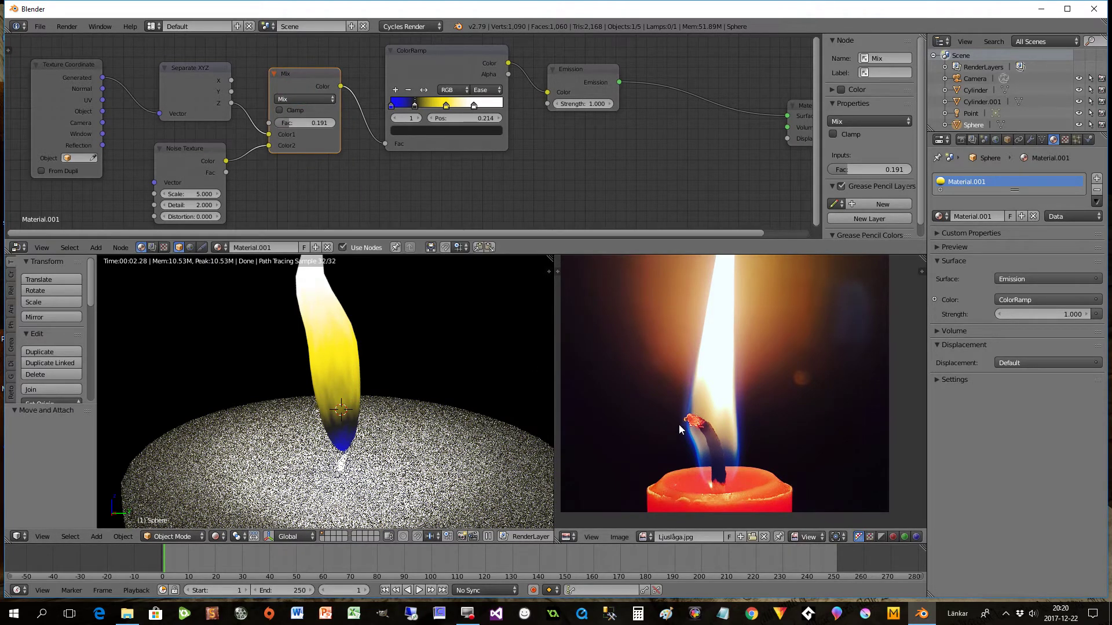
Step: Examine the base of the flame, the wick and the surrounding glow in the reference photo
{"action": "scroll", "coordinate": [738, 423], "scroll_direction": "up", "scroll_amount": 1}
{"action": "middle_click_drag", "start_coordinate": [709, 482], "coordinate": [671, 442]}
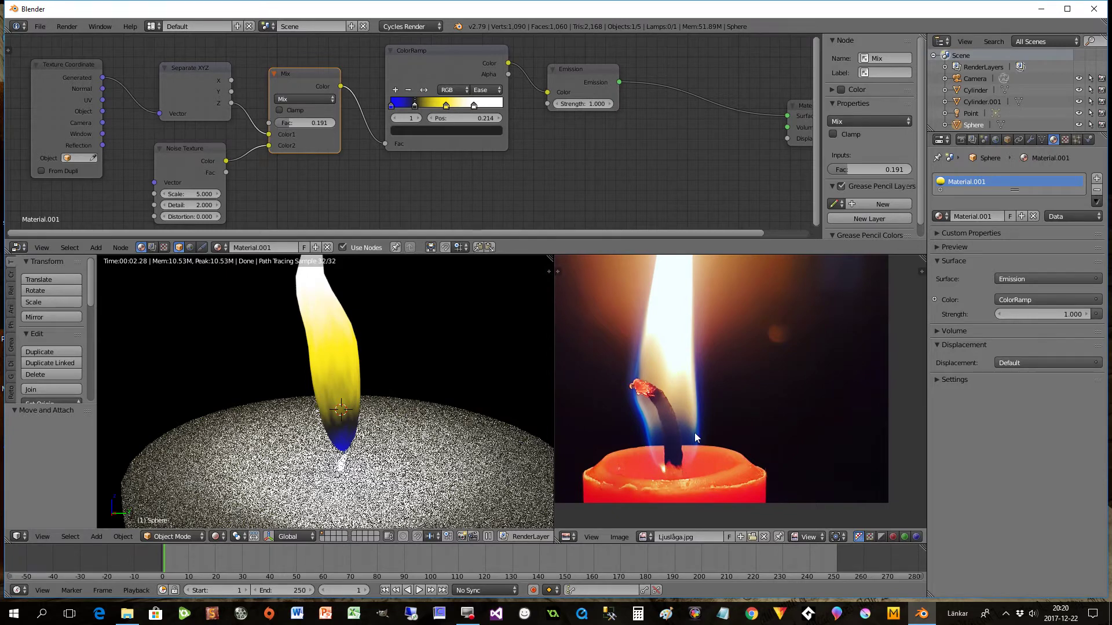
{"action": "scroll", "coordinate": [695, 438], "scroll_direction": "down", "scroll_amount": 1}
{"action": "scroll", "coordinate": [696, 440], "scroll_direction": "up", "scroll_amount": 2}
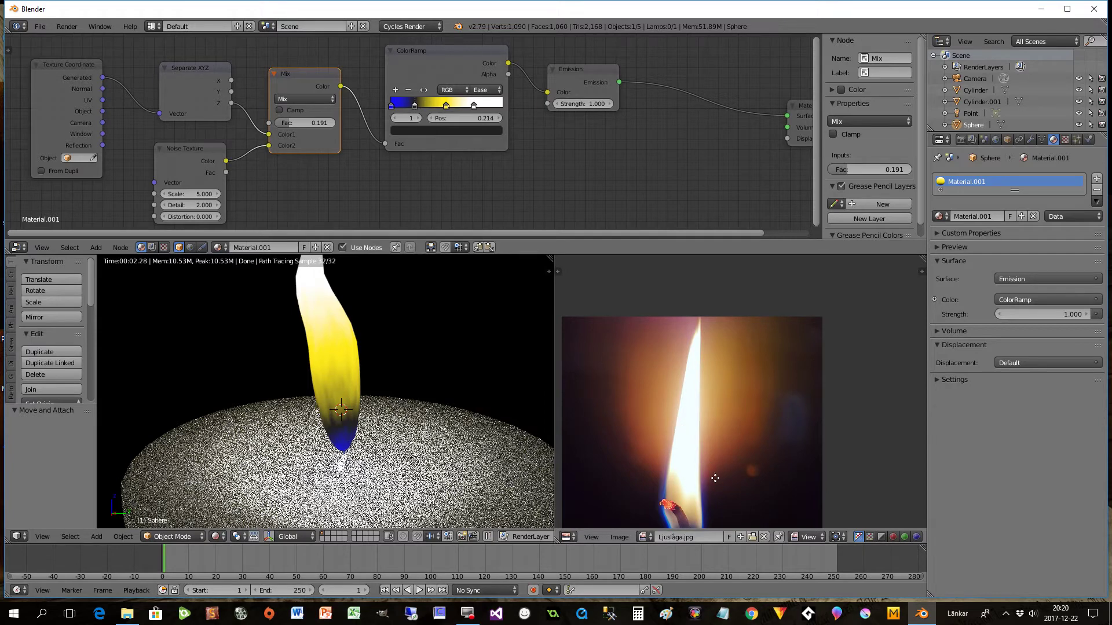
{"action": "middle_click_drag", "start_coordinate": [715, 478], "coordinate": [711, 393]}
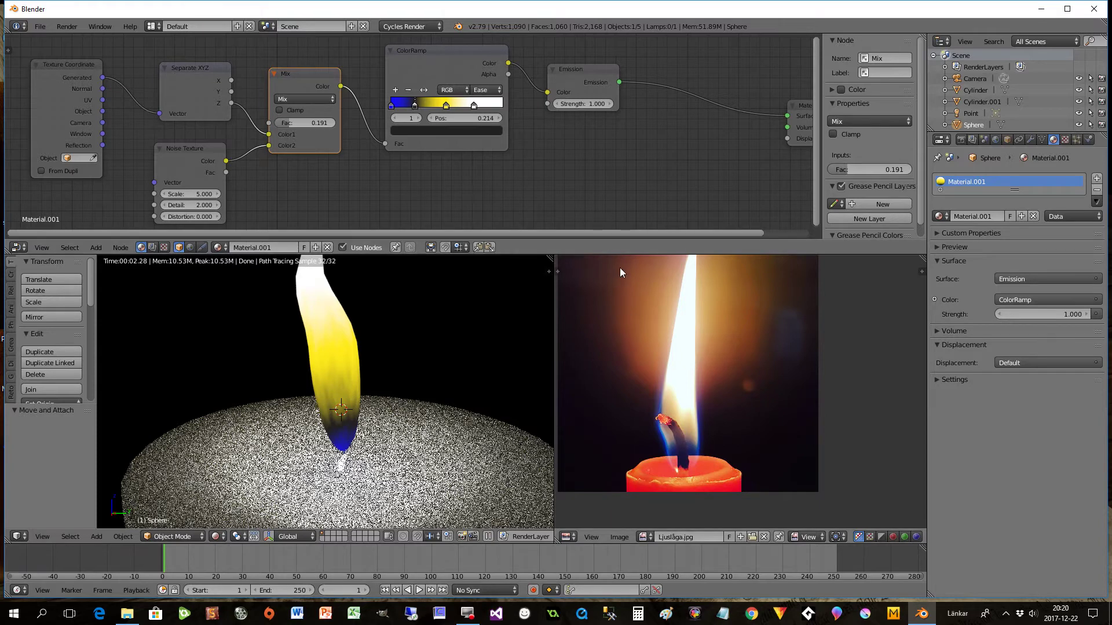
{"action": "scroll", "coordinate": [599, 161], "scroll_direction": "up", "scroll_amount": 1}
{"action": "scroll", "coordinate": [599, 167], "scroll_direction": "down", "scroll_amount": 1}
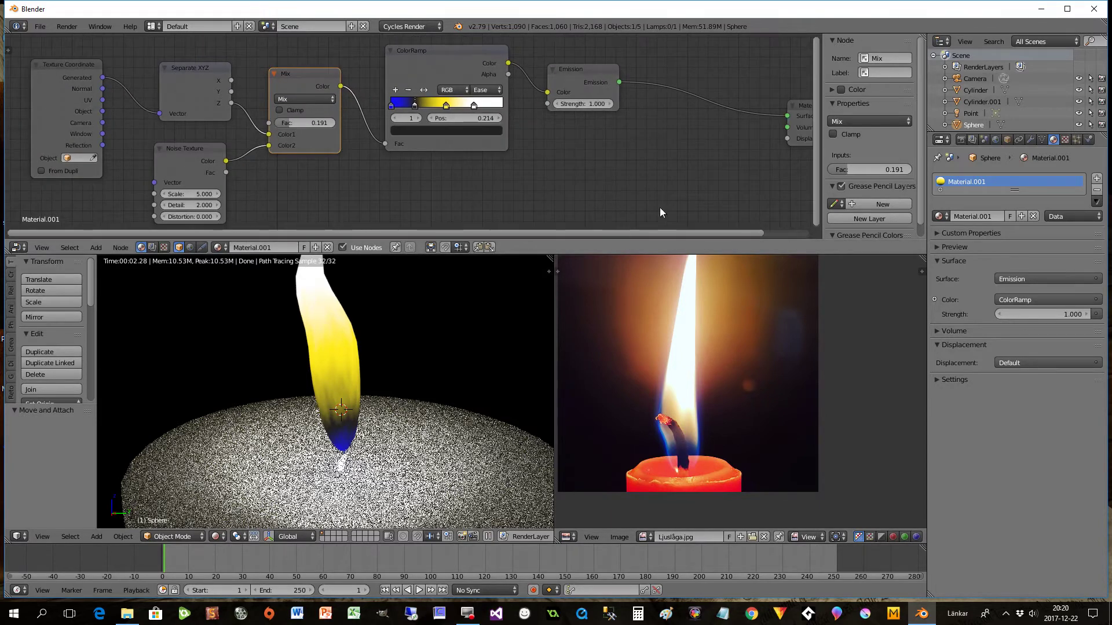
Step: Insert a Mix Shader node into the link between Emission and Material Output
{"action": "left_click_drag", "start_coordinate": [817, 173], "coordinate": [811, 133]}
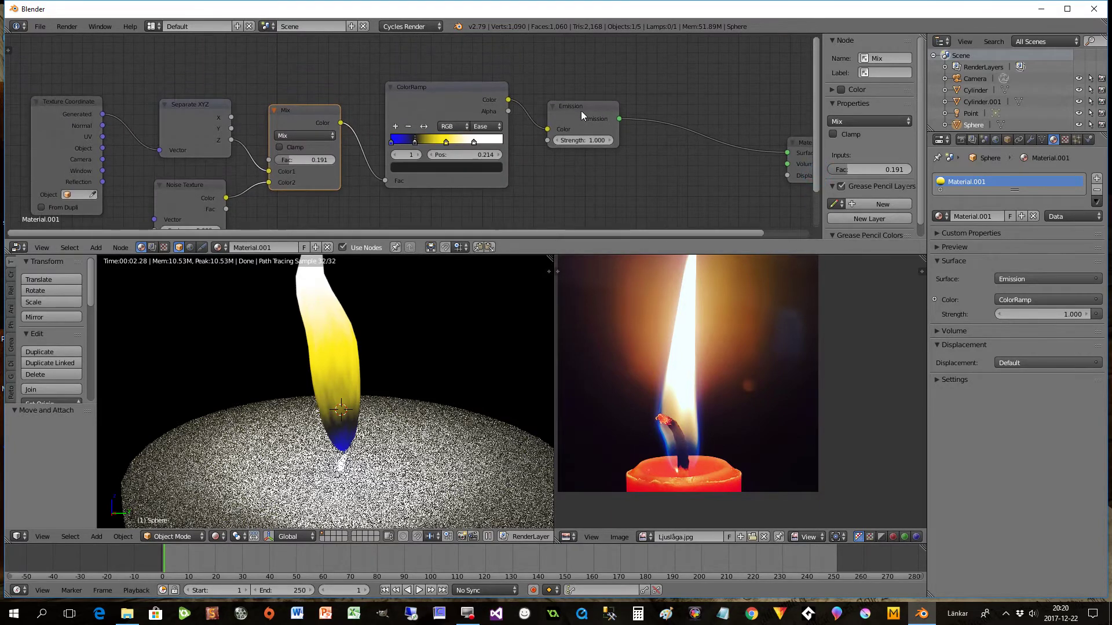
{"action": "left_click_drag", "start_coordinate": [581, 114], "coordinate": [588, 115]}
{"action": "key", "text": "shift+a"}
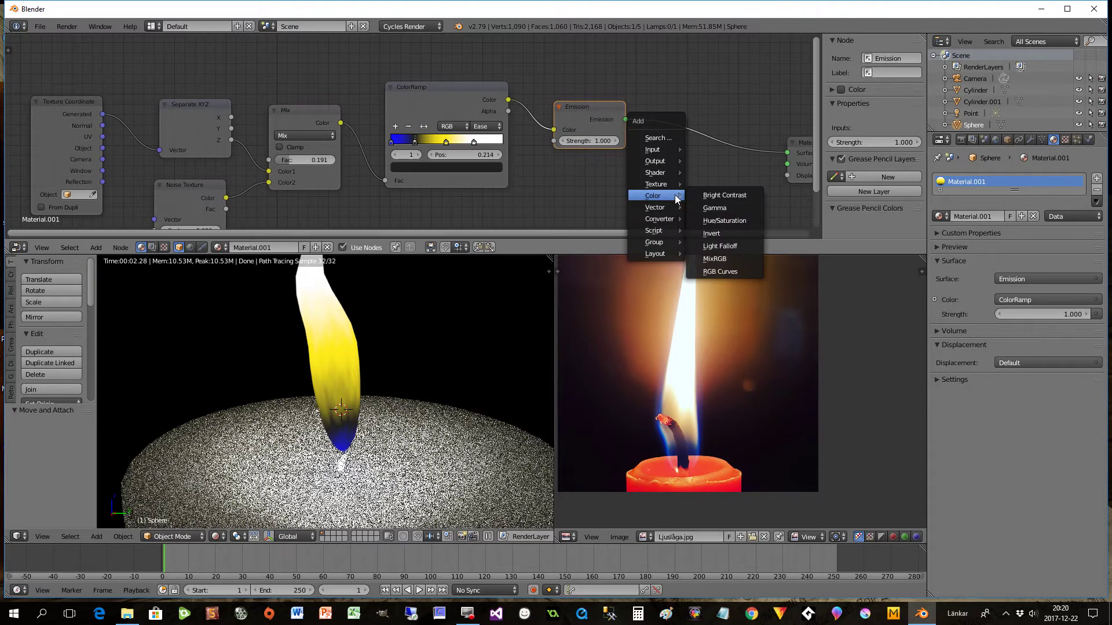
{"action": "mouse_move", "coordinate": [666, 172]}
{"action": "left_click", "coordinate": [719, 287]}
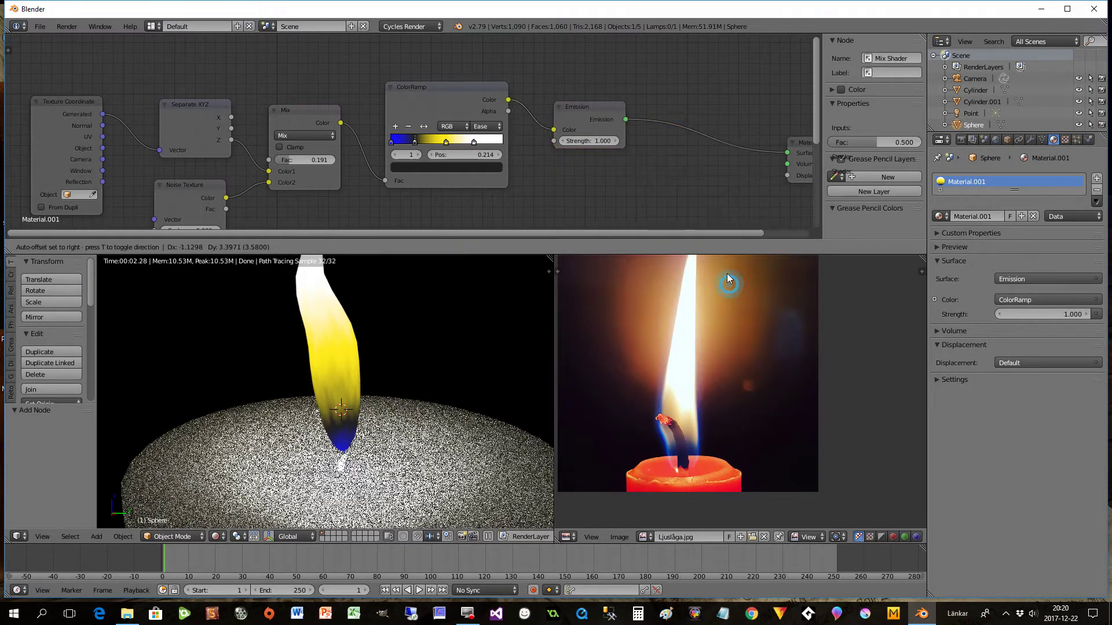
{"action": "left_click", "coordinate": [695, 112]}
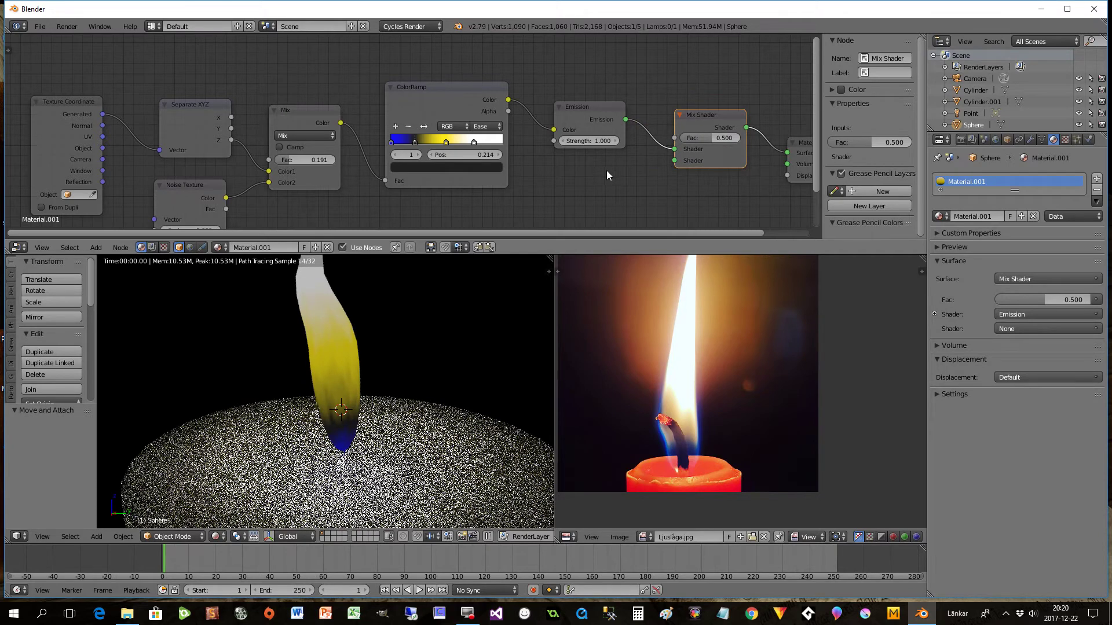
Step: Add a Transparent BSDF below the Emission node and connect it to the Mix Shader's second Shader input
{"action": "key", "text": "shift+a"}
{"action": "mouse_move", "coordinate": [602, 173]}
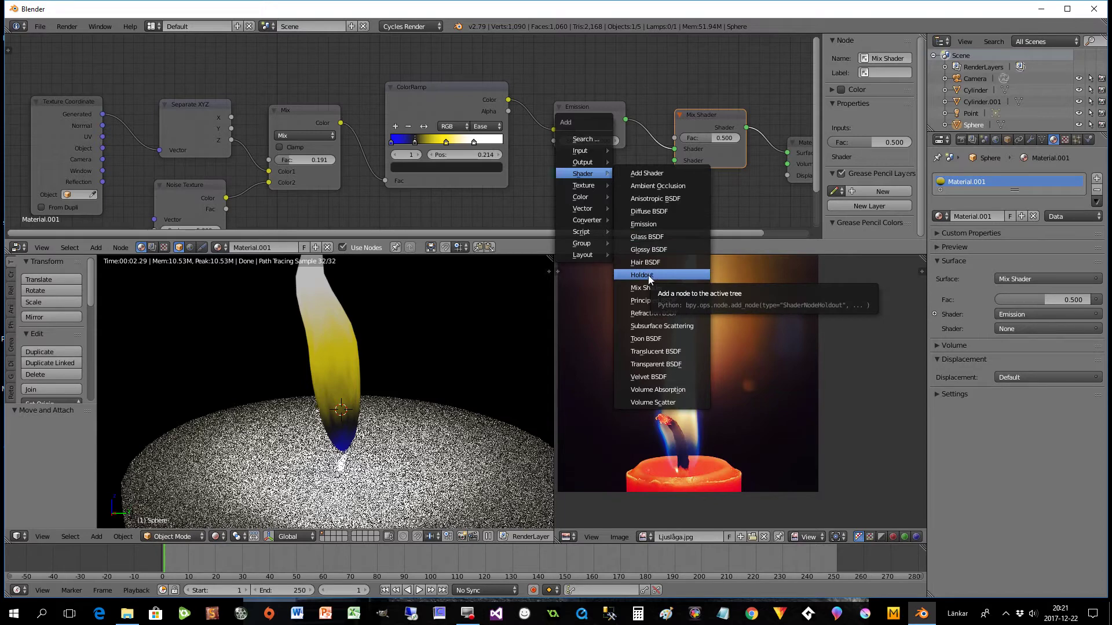
{"action": "left_click", "coordinate": [651, 364]}
{"action": "left_click", "coordinate": [548, 160]}
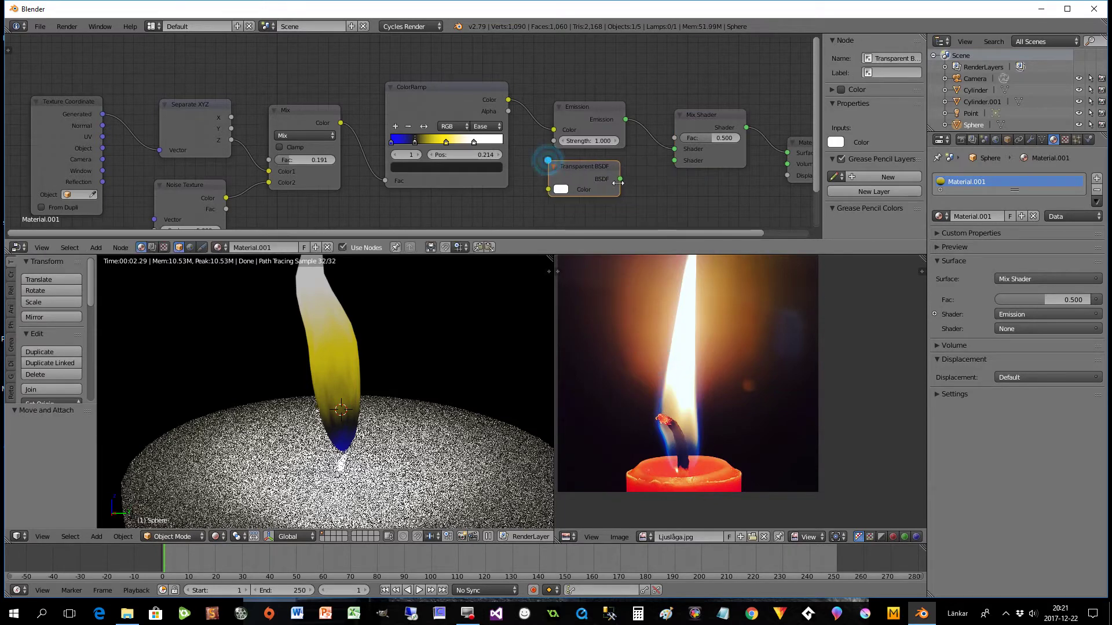
{"action": "left_click_drag", "start_coordinate": [620, 179], "coordinate": [674, 160]}
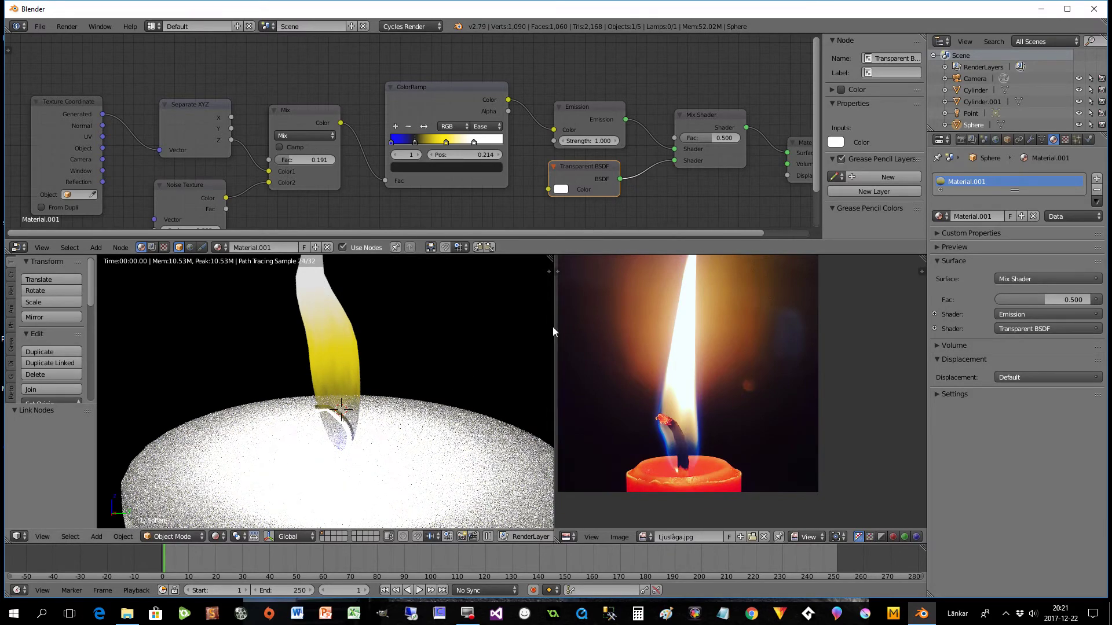
Step: Add a second ColorRamp node and place it above the existing ColorRamp
{"action": "left_click_drag", "start_coordinate": [816, 158], "coordinate": [815, 175]}
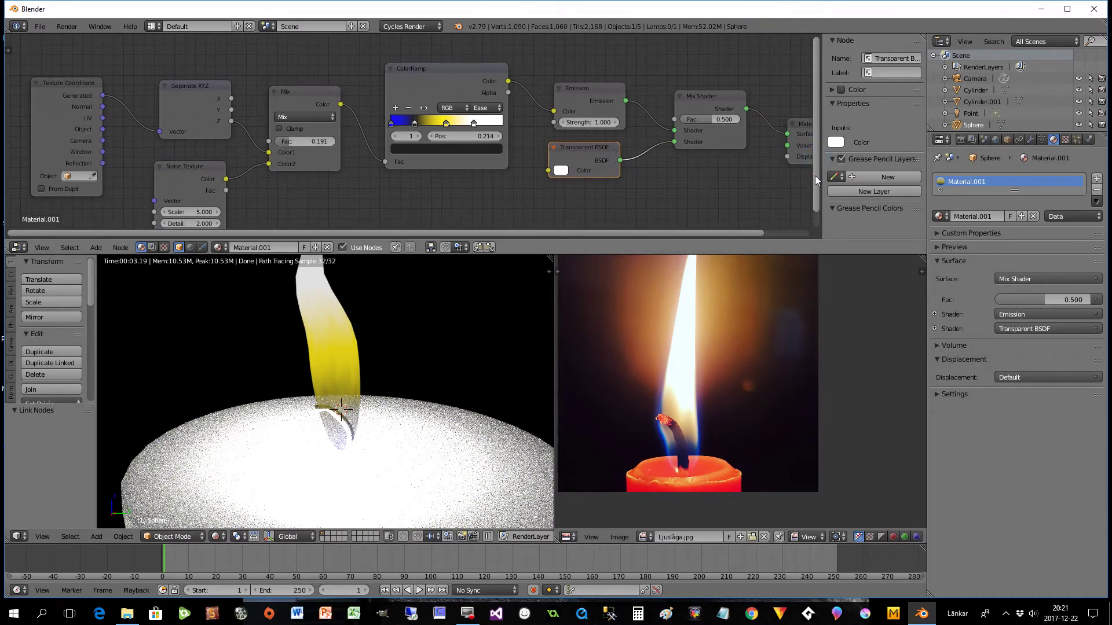
{"action": "middle_click_drag", "start_coordinate": [467, 367], "coordinate": [443, 357]}
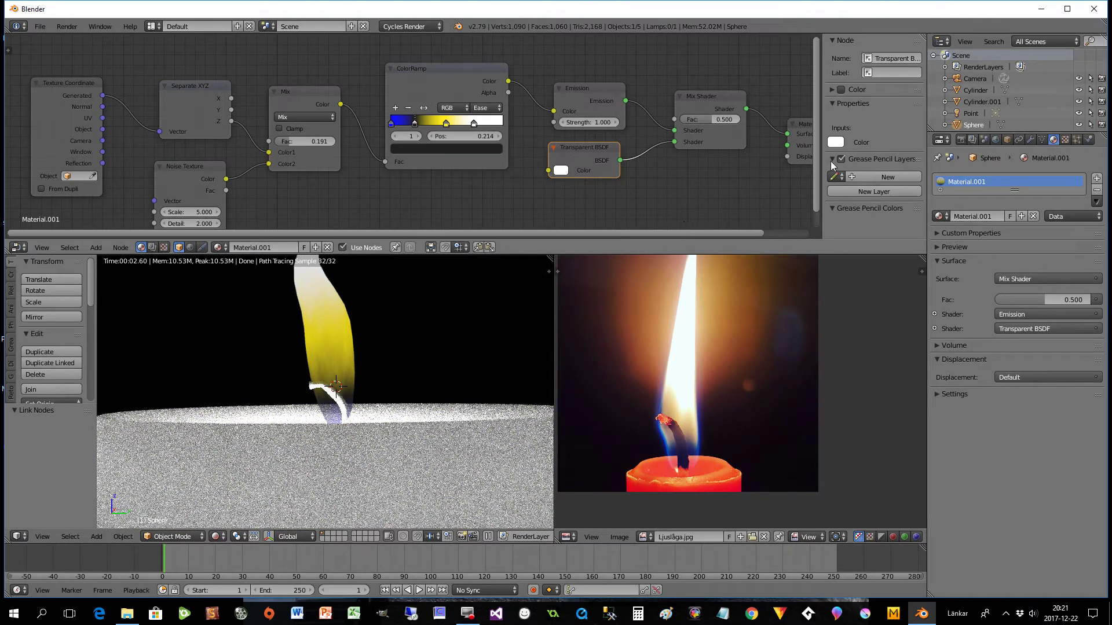
{"action": "key", "text": "shift+a"}
{"action": "left_click", "coordinate": [459, 153]}
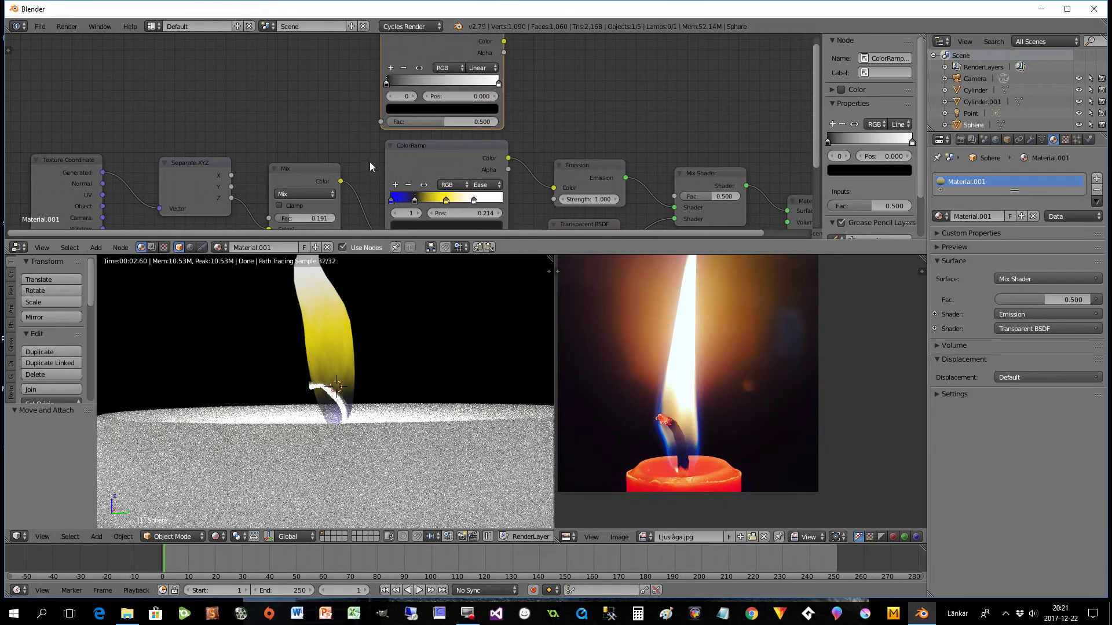
Step: Connect Separate XYZ's Z to the upper ColorRamp's Fac, set it to Ease interpolation, and link its Color to the Mix Shader's Fac
{"action": "left_click_drag", "start_coordinate": [232, 199], "coordinate": [380, 122]}
{"action": "left_click", "coordinate": [482, 68]}
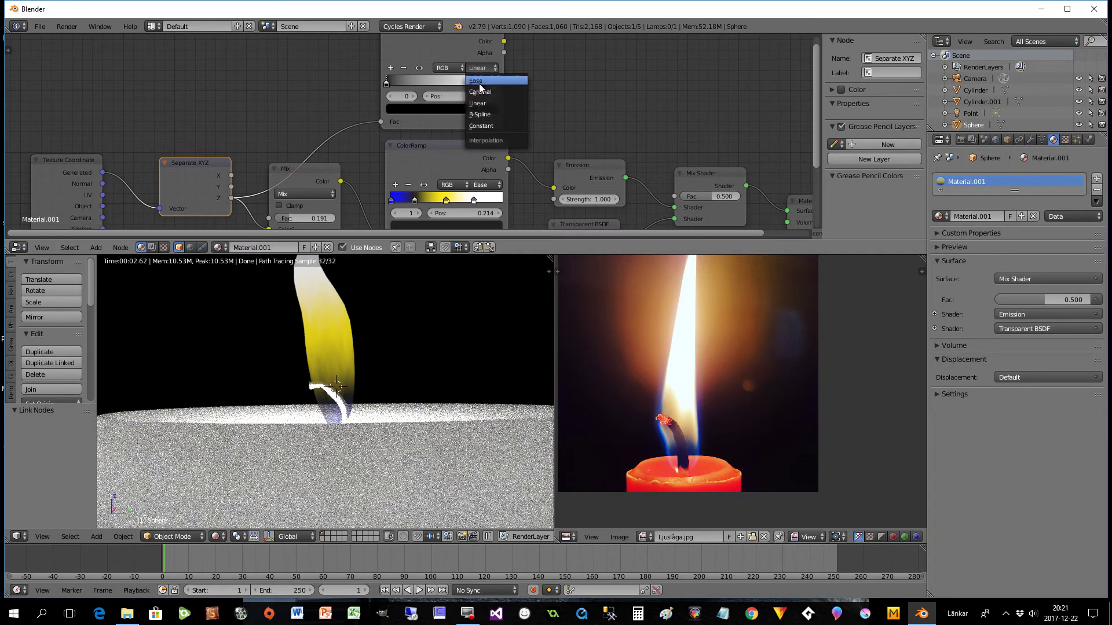
{"action": "left_click", "coordinate": [476, 80]}
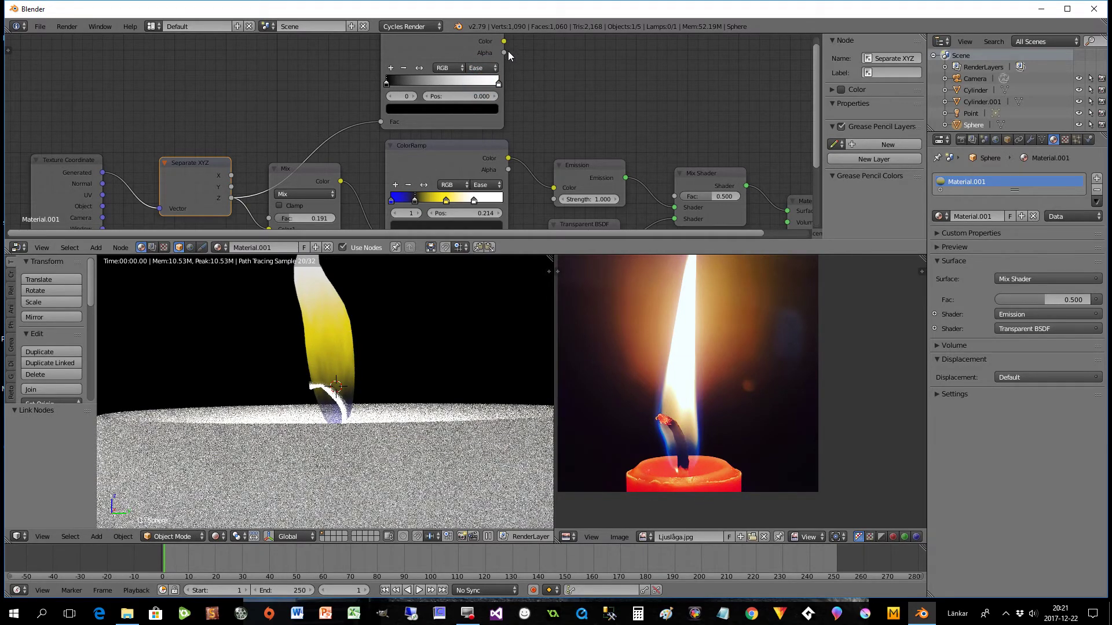
{"action": "left_click_drag", "start_coordinate": [504, 42], "coordinate": [675, 196]}
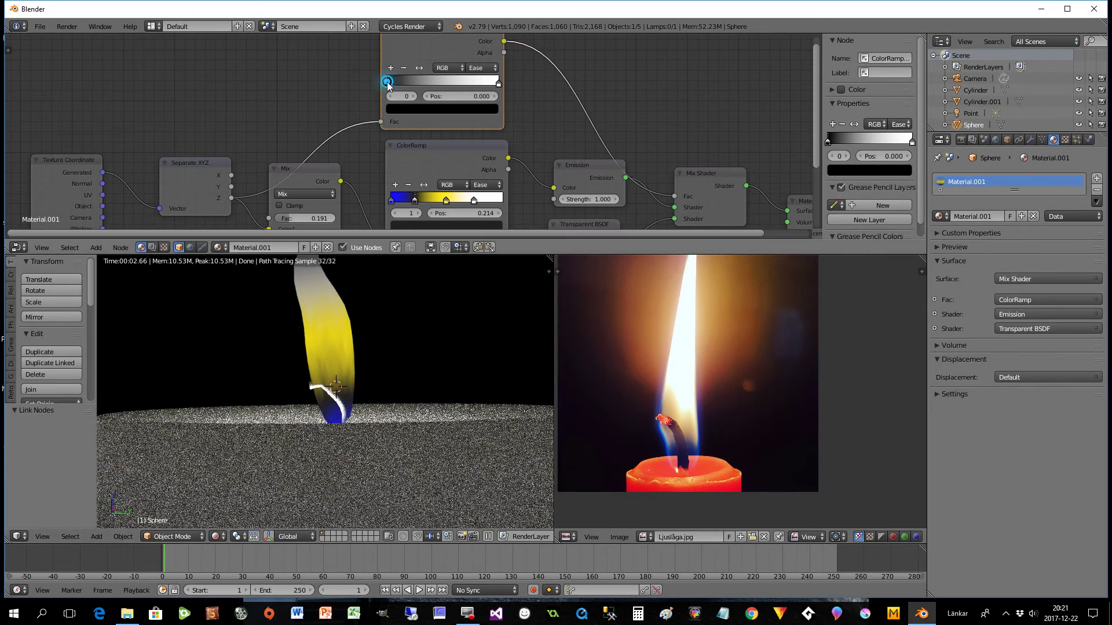
Step: Try the upper ColorRamp with its black stop at 0.209 and its white stop at 0.720
{"action": "left_click_drag", "start_coordinate": [387, 83], "coordinate": [411, 85]}
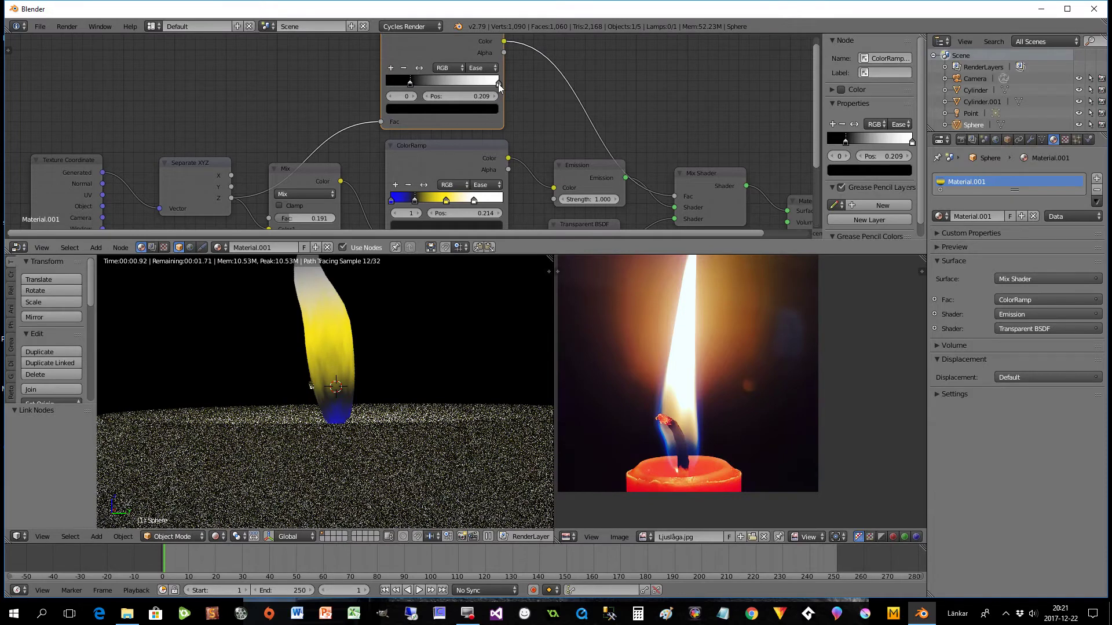
{"action": "mouse_move", "coordinate": [498, 86]}
{"action": "left_mouse_down"}
{"action": "mouse_move", "coordinate": [486, 83]}
{"action": "mouse_move", "coordinate": [527, 82]}
{"action": "mouse_move", "coordinate": [486, 85]}
{"action": "mouse_move", "coordinate": [504, 85]}
{"action": "left_mouse_up"}
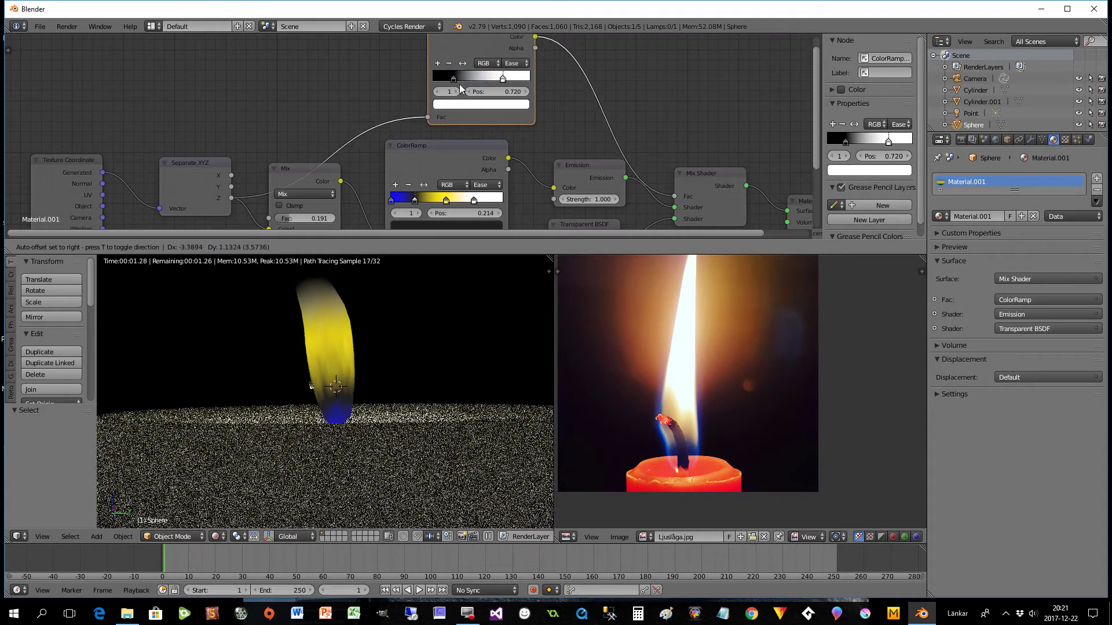
{"action": "left_click", "coordinate": [448, 86]}
{"action": "left_click", "coordinate": [456, 79]}
{"action": "left_click_drag", "start_coordinate": [468, 87], "coordinate": [438, 83]}
Step: Flip the upper ColorRamp's gradient and move its white stop to position 0.048
{"action": "left_click", "coordinate": [468, 66]}
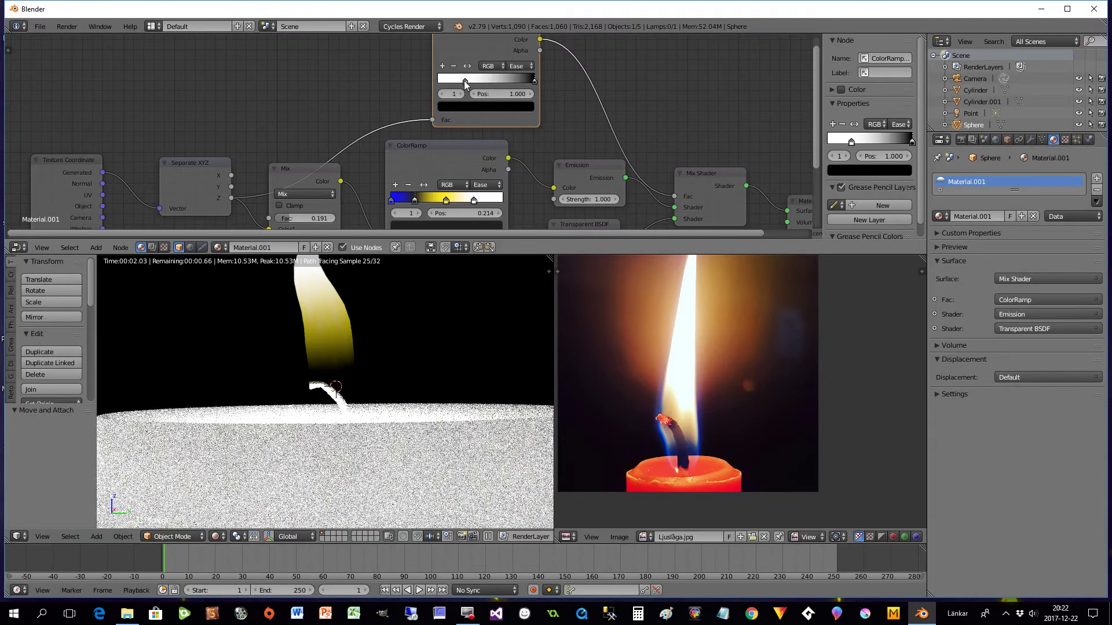
{"action": "left_click_drag", "start_coordinate": [465, 82], "coordinate": [430, 70]}
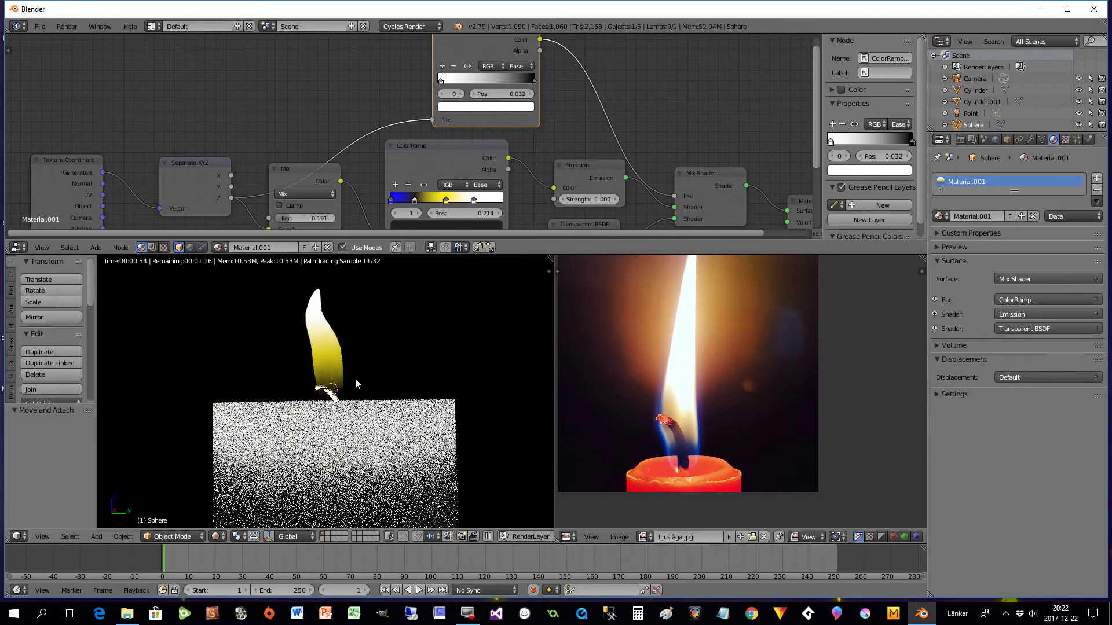
{"action": "scroll", "coordinate": [356, 383], "scroll_direction": "up", "scroll_amount": 2}
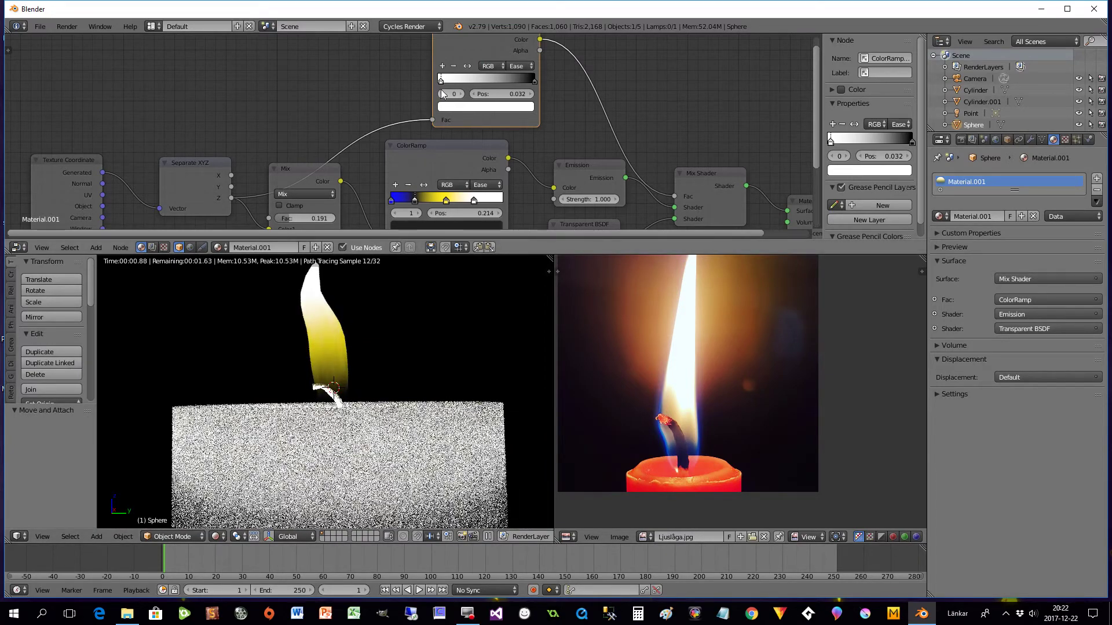
{"action": "mouse_move", "coordinate": [441, 81]}
{"action": "left_mouse_down"}
{"action": "mouse_move", "coordinate": [457, 93]}
{"action": "mouse_move", "coordinate": [443, 91]}
{"action": "left_mouse_up"}
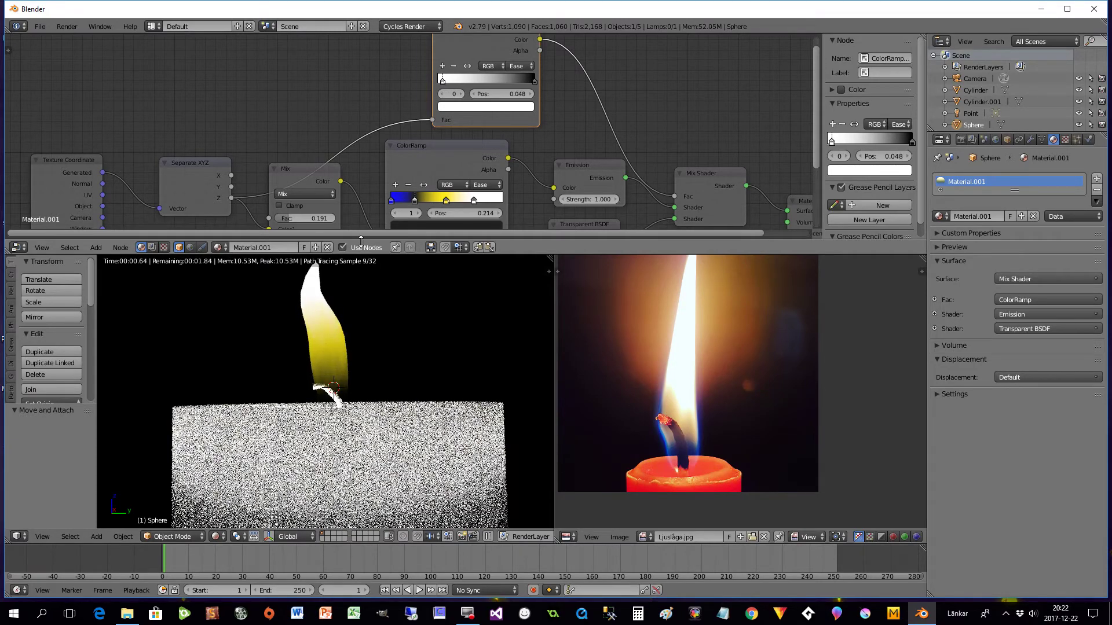
Step: In the flame colour ramp, shift the dark stop slightly toward yellow and set the blue stop's position to 0.082
{"action": "left_click_drag", "start_coordinate": [418, 201], "coordinate": [399, 199]}
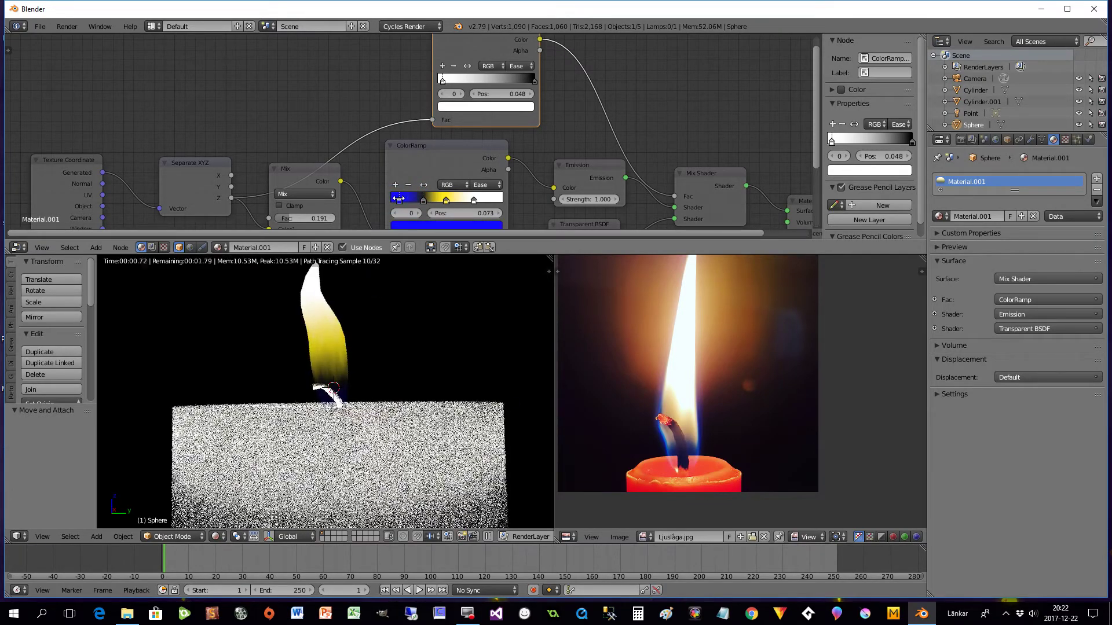
{"action": "left_click_drag", "start_coordinate": [399, 198], "coordinate": [401, 199]}
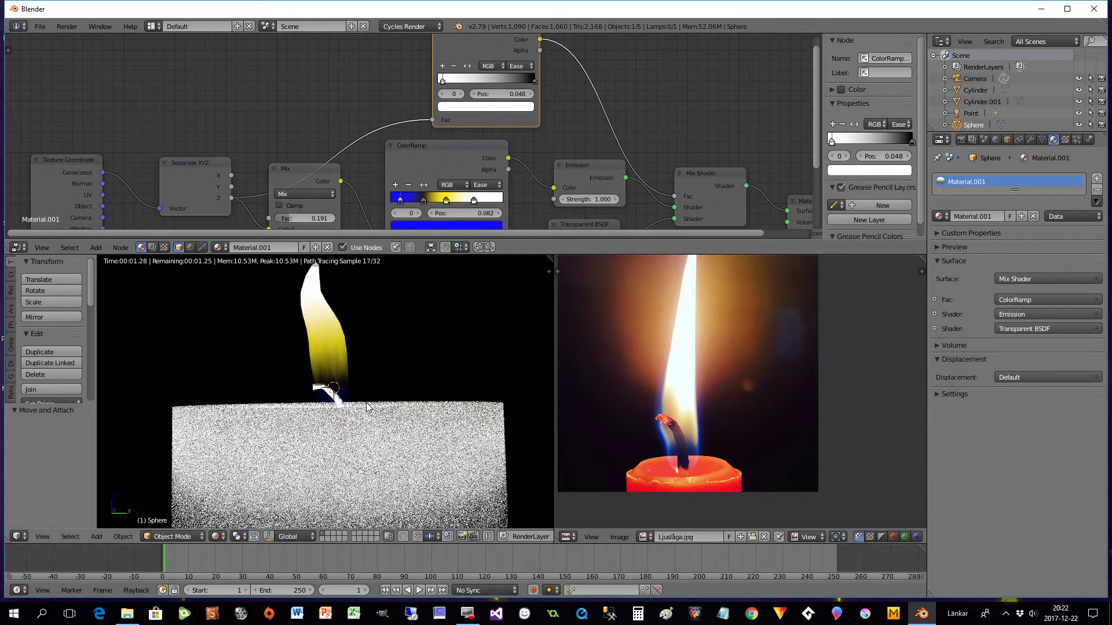
{"action": "middle_click_drag", "start_coordinate": [369, 401], "coordinate": [359, 431]}
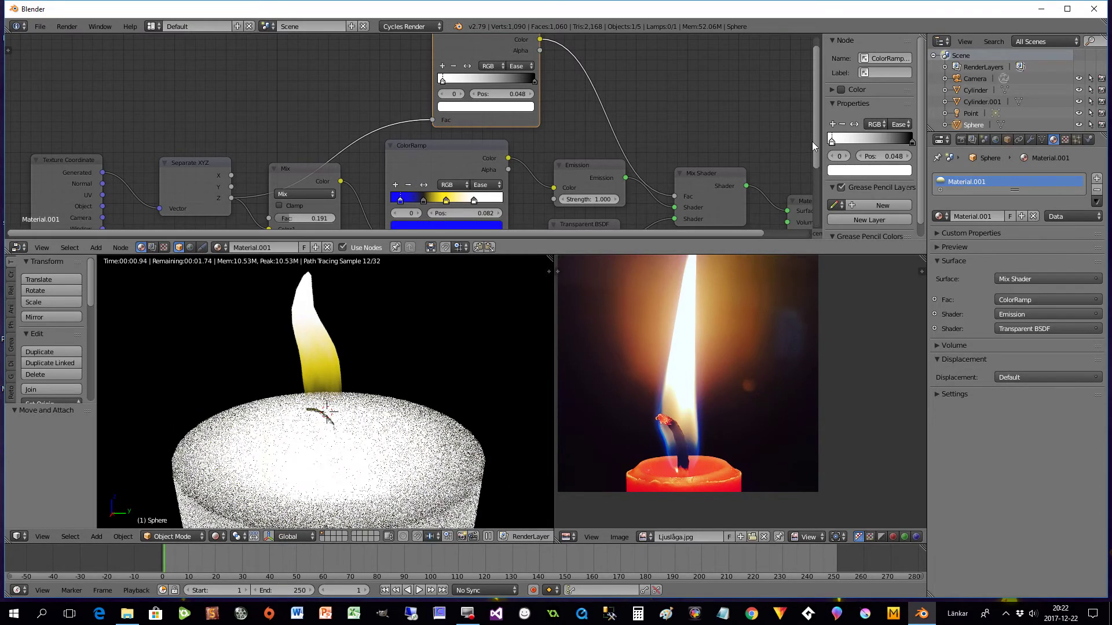
Step: Space out the Emission and Transparent BSDF nodes ahead of the Mix Shader, with Transparent BSDF lower down
{"action": "left_click_drag", "start_coordinate": [814, 140], "coordinate": [808, 210]}
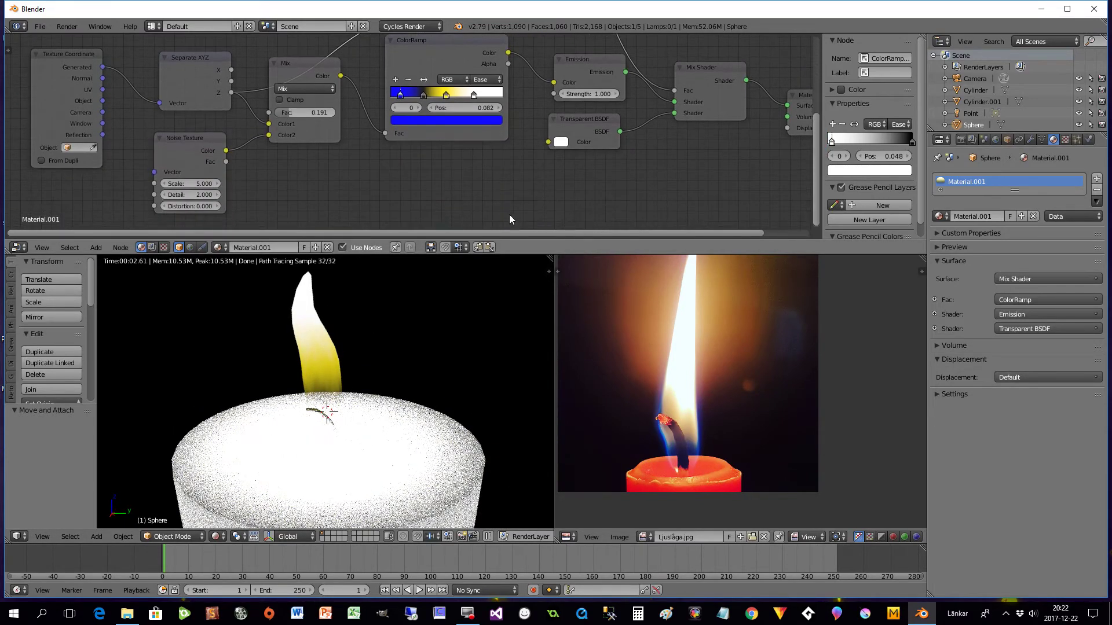
{"action": "mouse_move", "coordinate": [399, 392]}
{"action": "middle_mouse_down"}
{"action": "mouse_move", "coordinate": [389, 409]}
{"action": "mouse_move", "coordinate": [382, 381]}
{"action": "middle_mouse_up"}
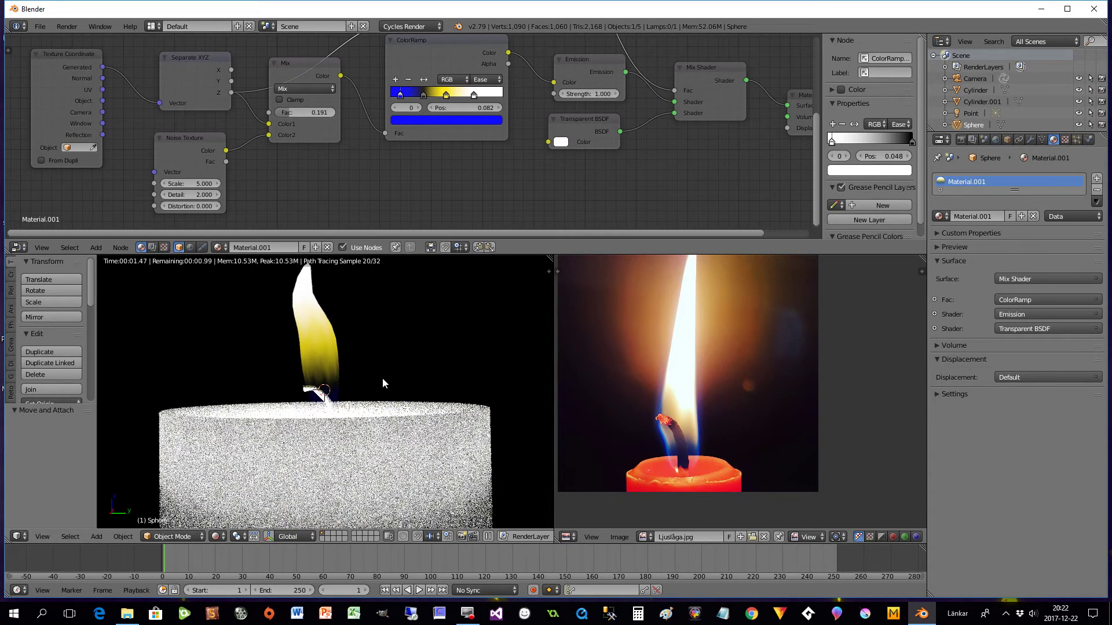
{"action": "scroll", "coordinate": [382, 378], "scroll_direction": "down", "scroll_amount": 4}
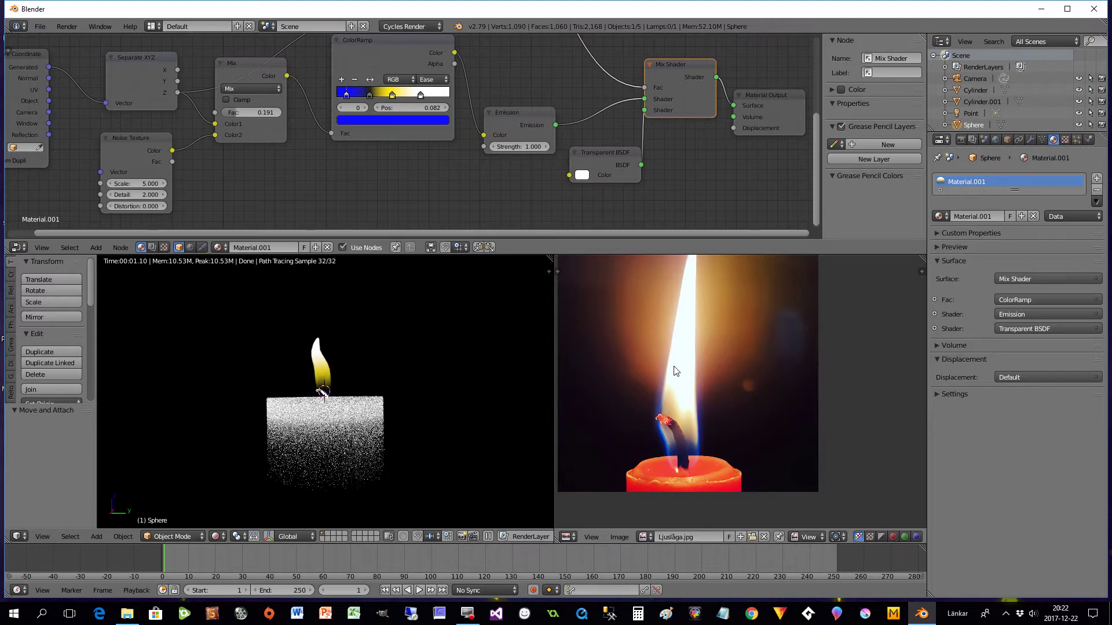
{"action": "scroll", "coordinate": [677, 346], "scroll_direction": "down", "scroll_amount": 1}
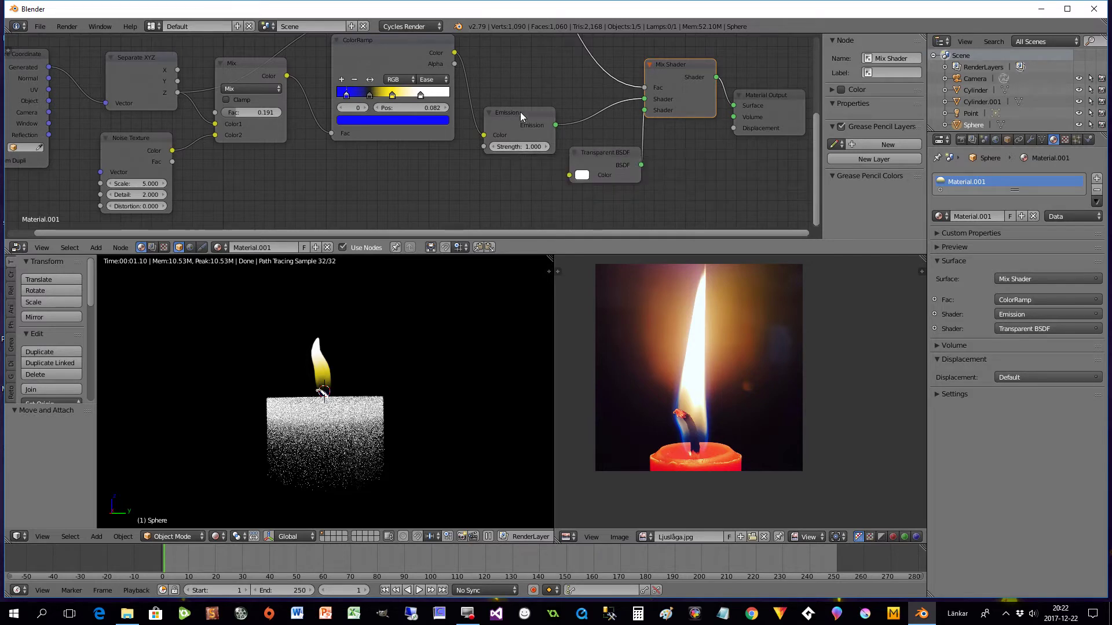
{"action": "left_click_drag", "start_coordinate": [520, 111], "coordinate": [529, 108]}
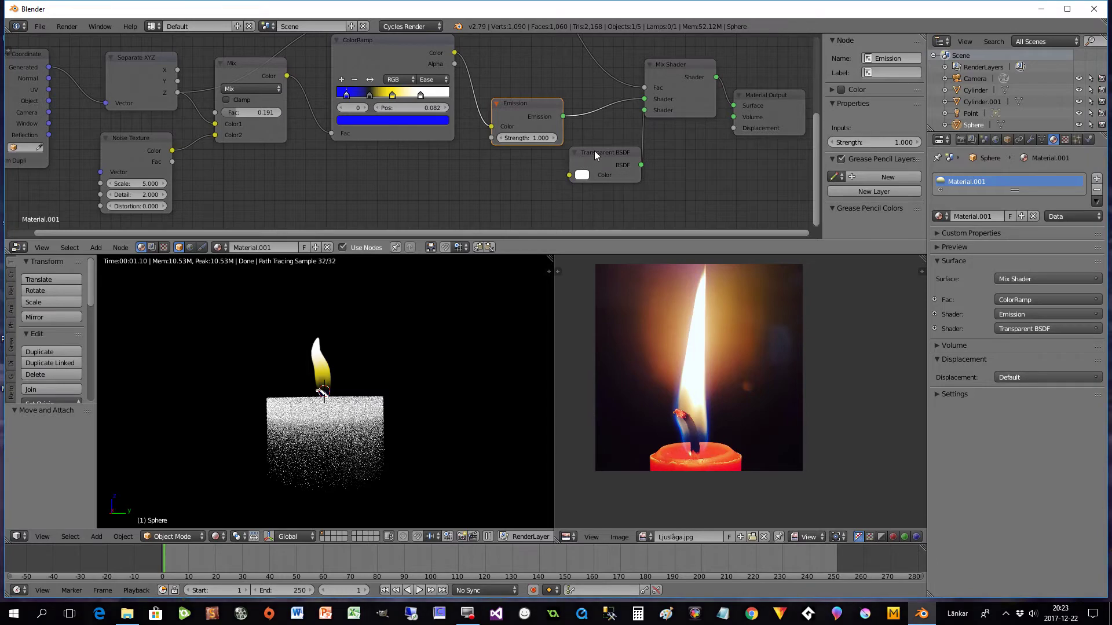
{"action": "left_click_drag", "start_coordinate": [594, 151], "coordinate": [607, 165]}
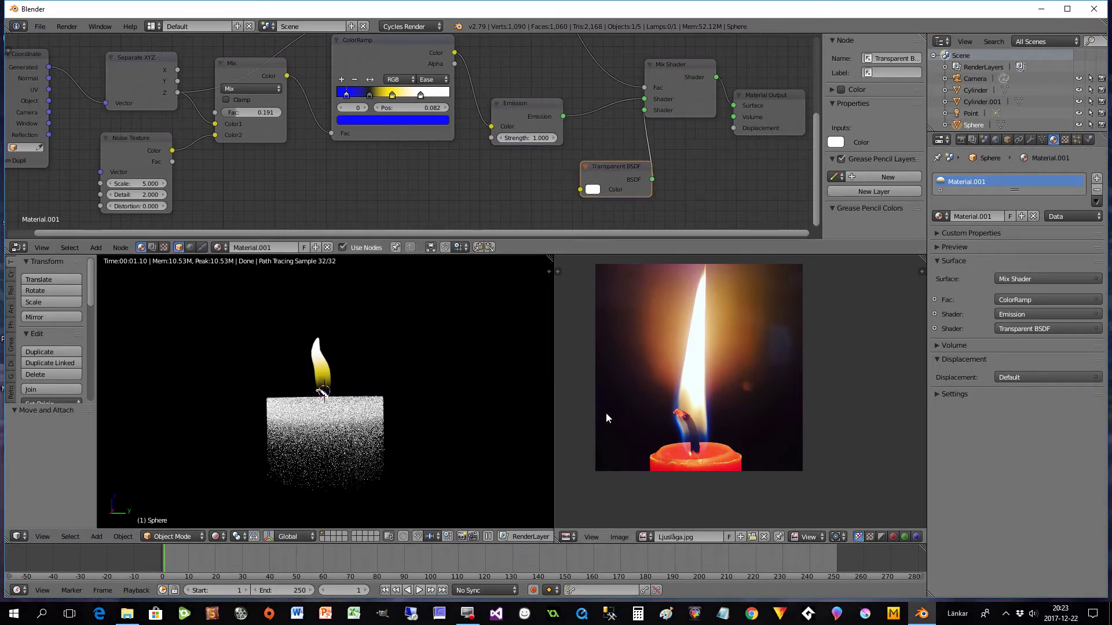
Step: Add a third ColorRamp below the flame colour ramp and give it a middle stop at position 0.523
{"action": "scroll", "coordinate": [336, 374], "scroll_direction": "up", "scroll_amount": 4}
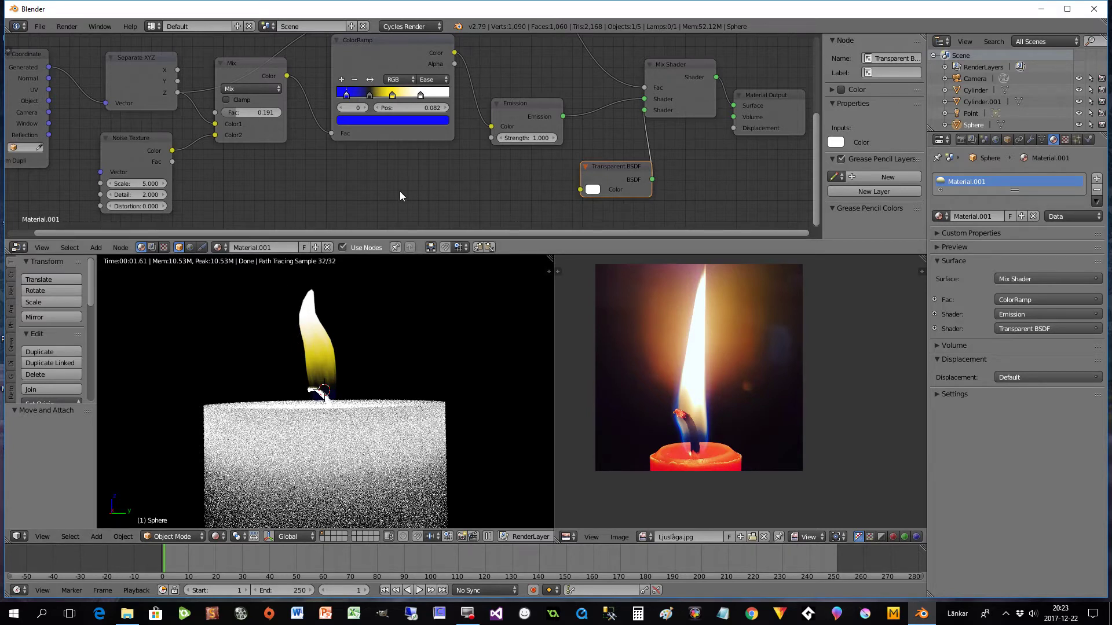
{"action": "key", "text": "shift+a"}
{"action": "mouse_move", "coordinate": [385, 190]}
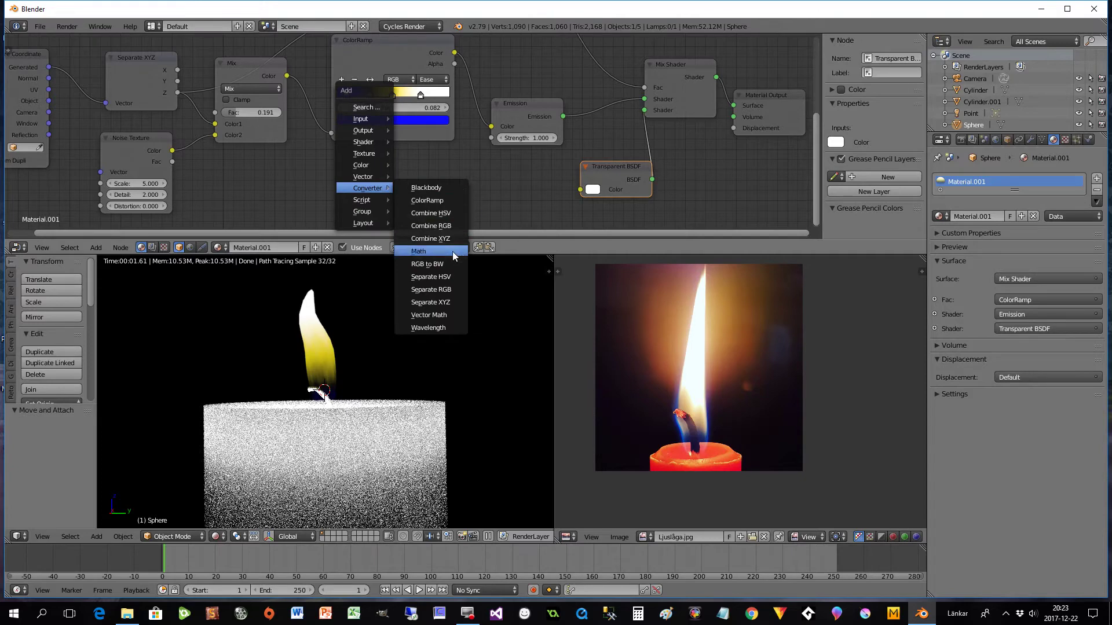
{"action": "left_click", "coordinate": [432, 197]}
{"action": "left_click", "coordinate": [320, 142]}
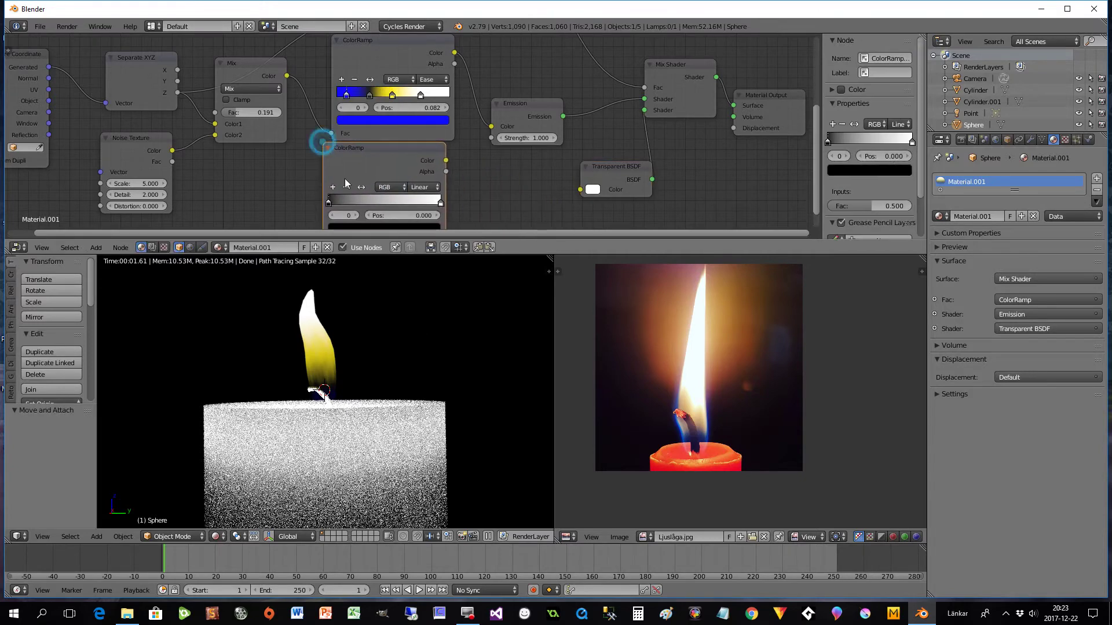
{"action": "left_click", "coordinate": [334, 188]}
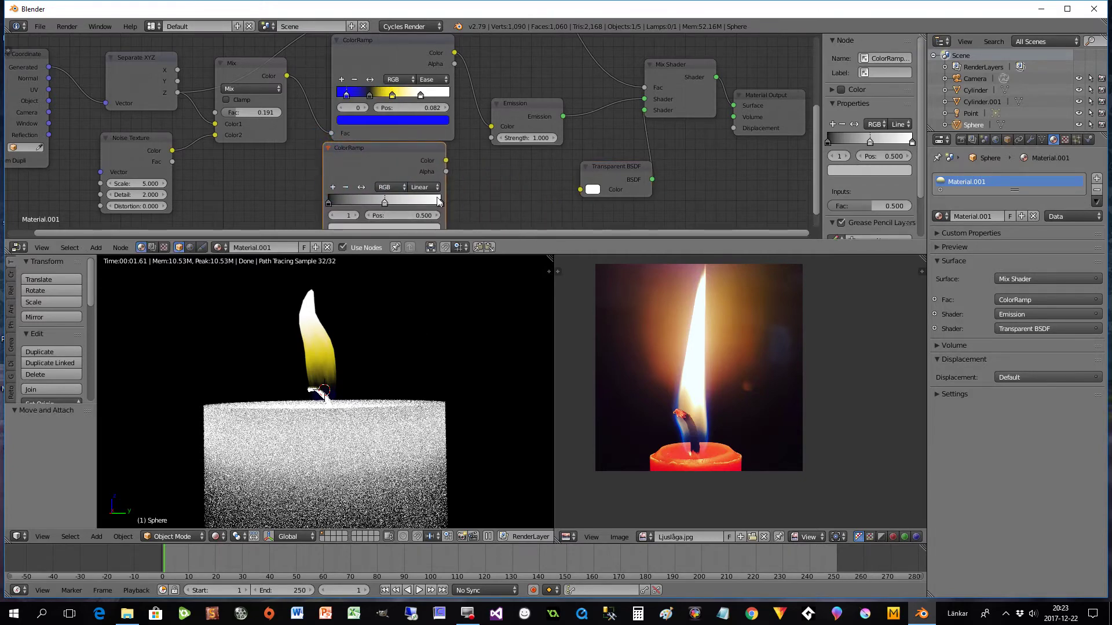
{"action": "left_click_drag", "start_coordinate": [389, 158], "coordinate": [402, 159]}
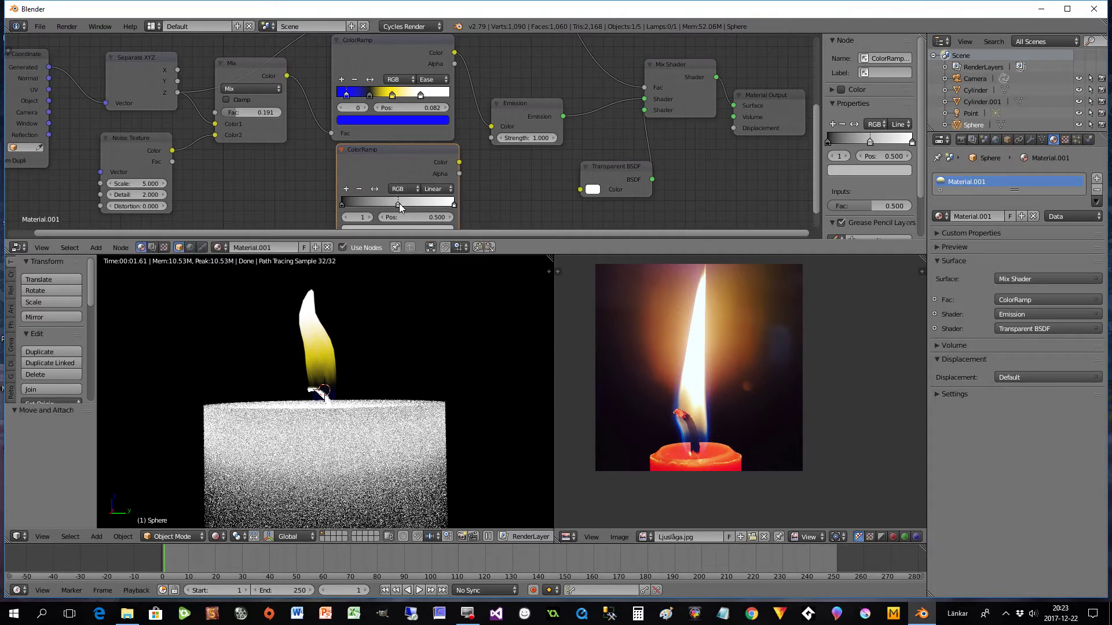
{"action": "left_click_drag", "start_coordinate": [398, 203], "coordinate": [407, 139]}
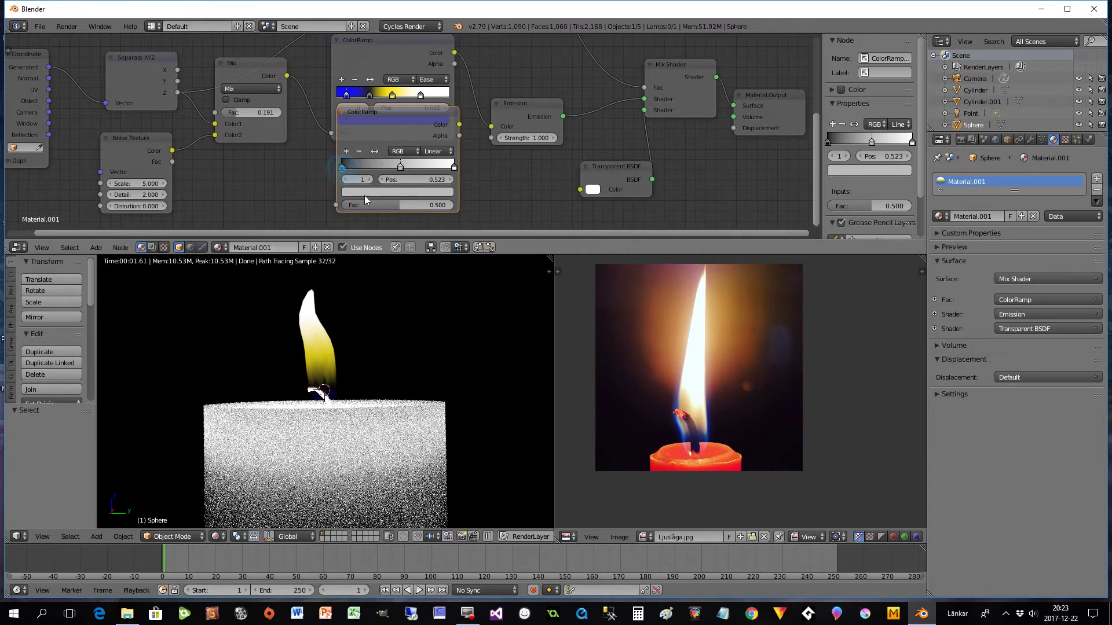
Step: Make the new ColorRamp's middle stop white and its end stop black, and set the interpolation to Ease
{"action": "left_click", "coordinate": [343, 167]}
{"action": "left_click", "coordinate": [400, 166]}
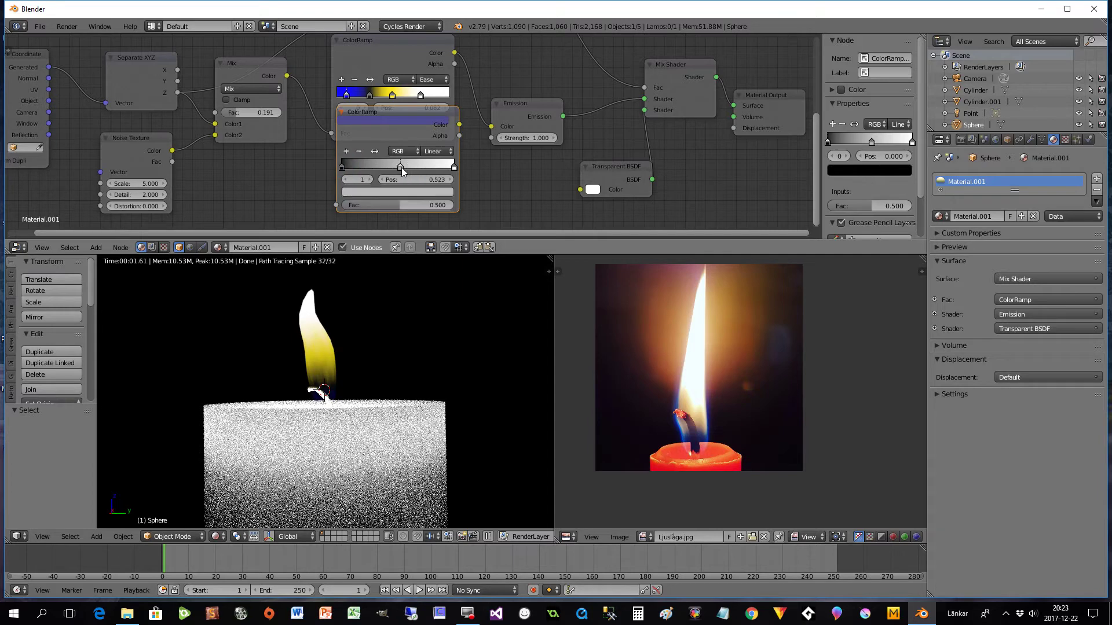
{"action": "left_click", "coordinate": [401, 191]}
{"action": "left_click_drag", "start_coordinate": [428, 72], "coordinate": [429, 46]}
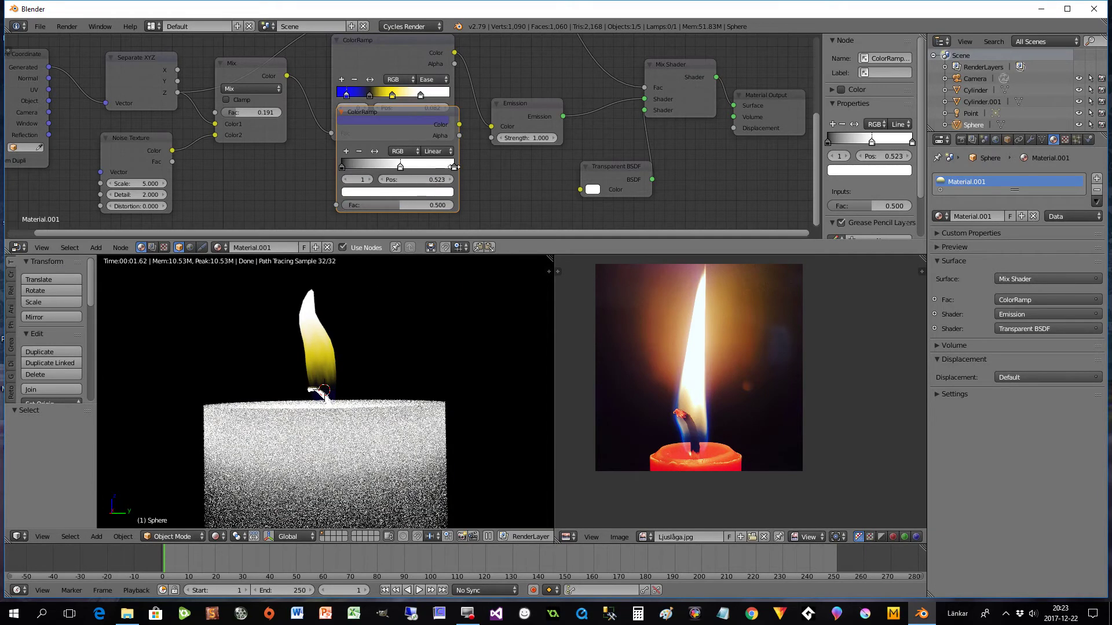
{"action": "left_click", "coordinate": [434, 193]}
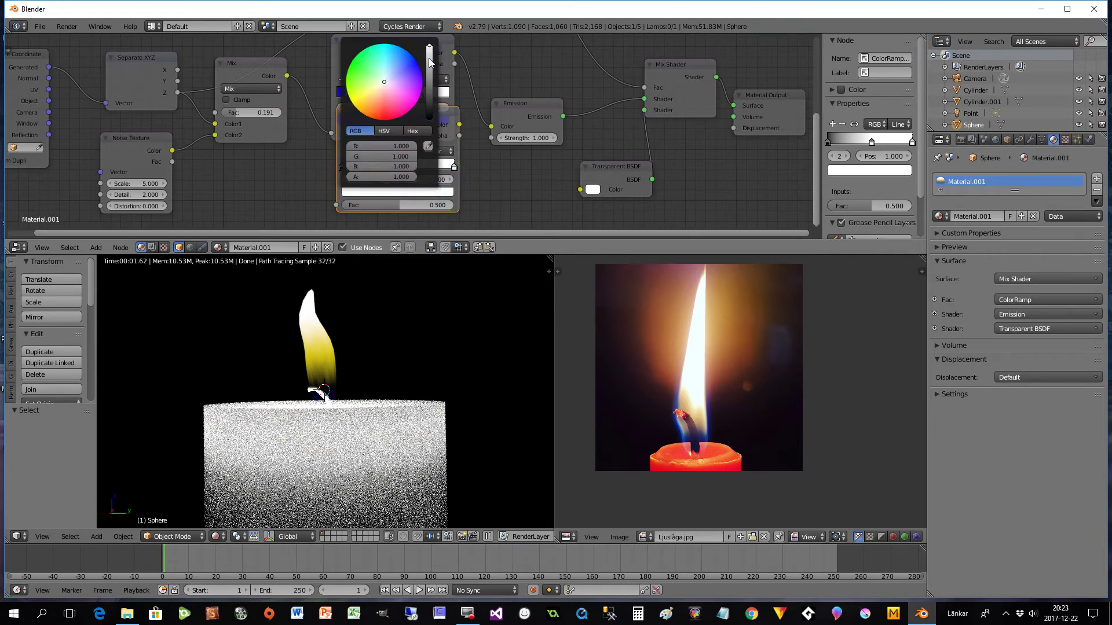
{"action": "left_click_drag", "start_coordinate": [429, 45], "coordinate": [429, 119]}
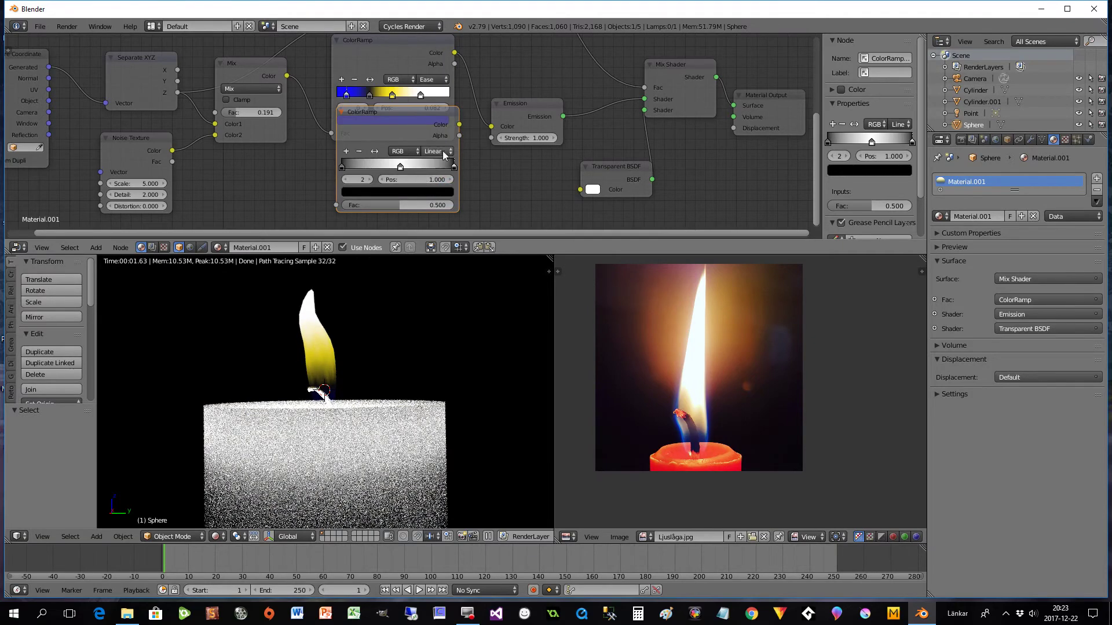
{"action": "left_click", "coordinate": [436, 152]}
{"action": "left_click", "coordinate": [439, 140]}
Step: Place the black-white-black ColorRamp below the flame colour ramp and connect its Color to the Emission node's Strength
{"action": "left_click", "coordinate": [402, 41]}
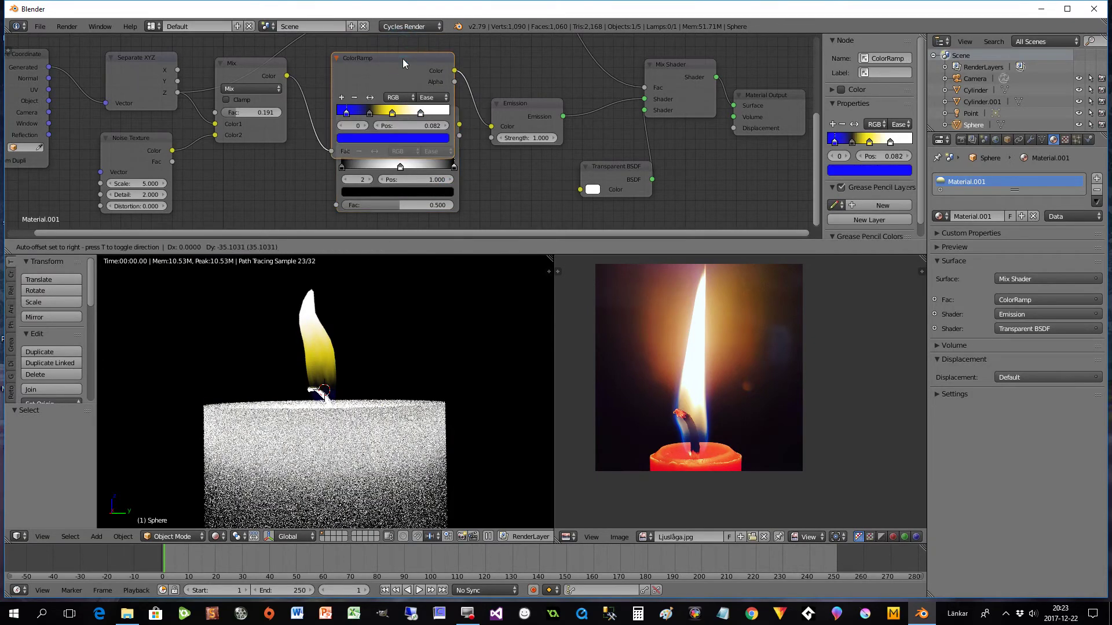
{"action": "left_click", "coordinate": [405, 210]}
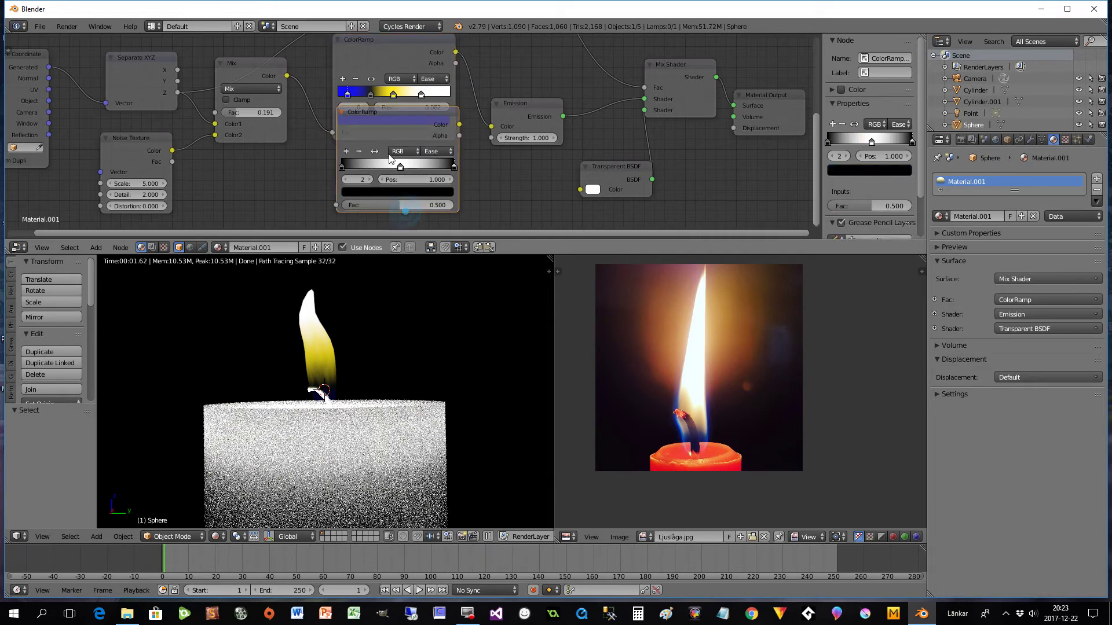
{"action": "left_click_drag", "start_coordinate": [411, 116], "coordinate": [407, 154]}
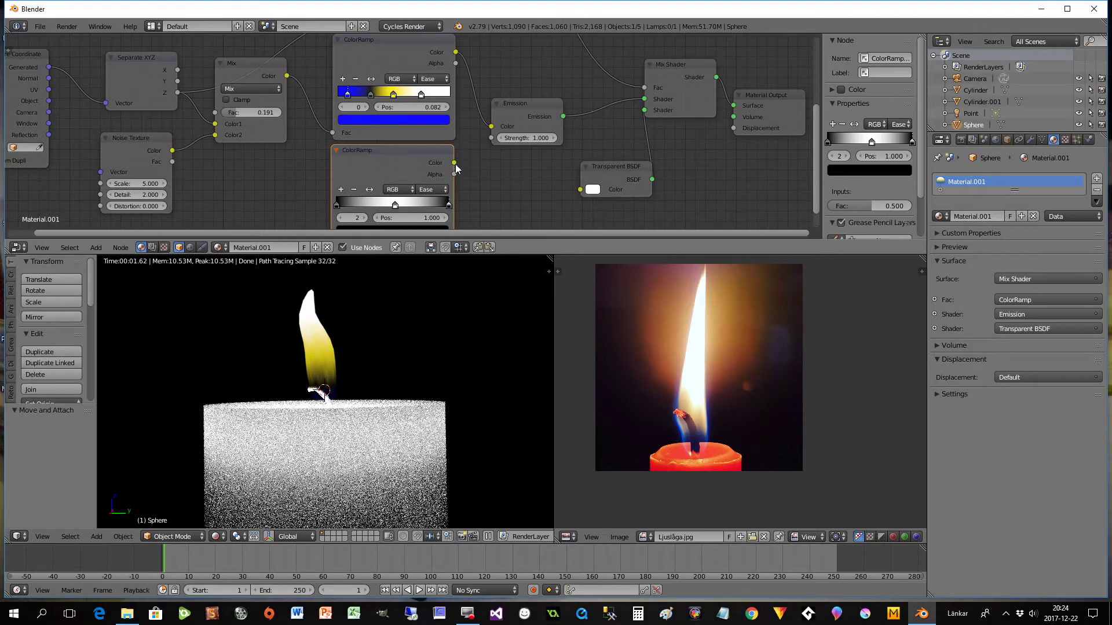
{"action": "left_click_drag", "start_coordinate": [436, 162], "coordinate": [492, 141]}
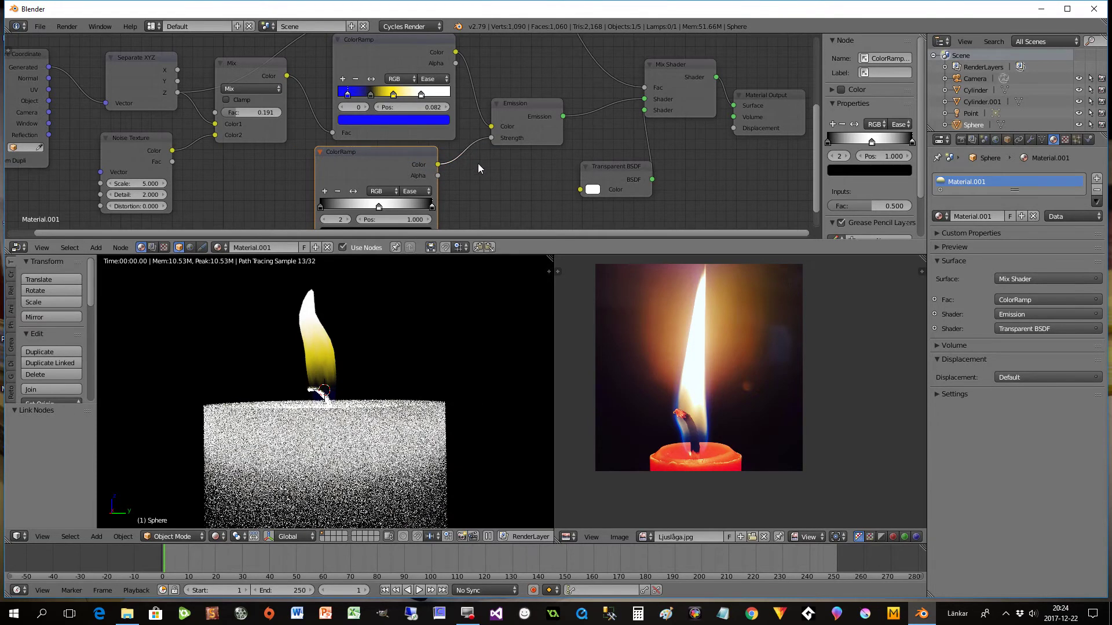
Step: Connect Separate XYZ's Z to the strength ColorRamp's Fac and space that ramp apart from the Emission node
{"action": "left_click_drag", "start_coordinate": [816, 165], "coordinate": [818, 186]}
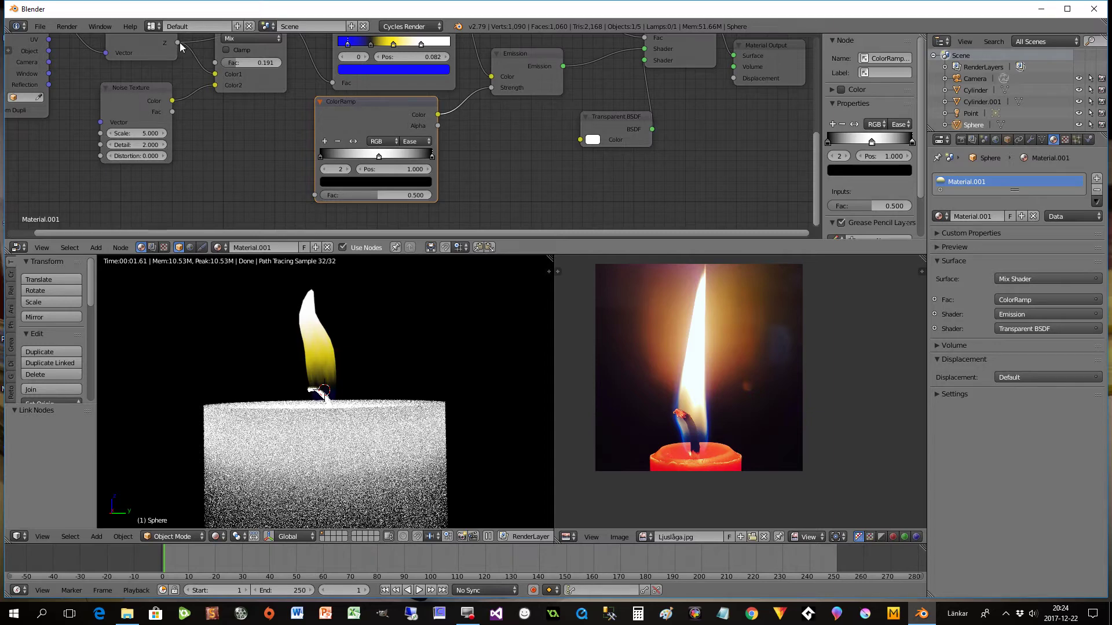
{"action": "left_click_drag", "start_coordinate": [180, 43], "coordinate": [318, 193]}
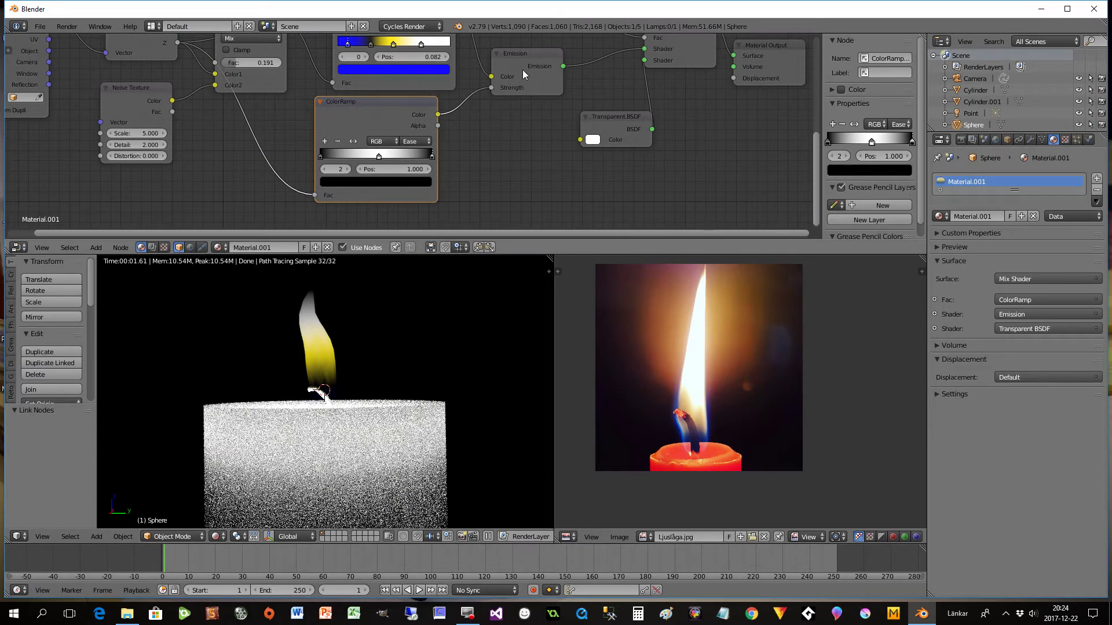
{"action": "left_click_drag", "start_coordinate": [523, 69], "coordinate": [537, 71]}
{"action": "left_click_drag", "start_coordinate": [386, 102], "coordinate": [359, 119]}
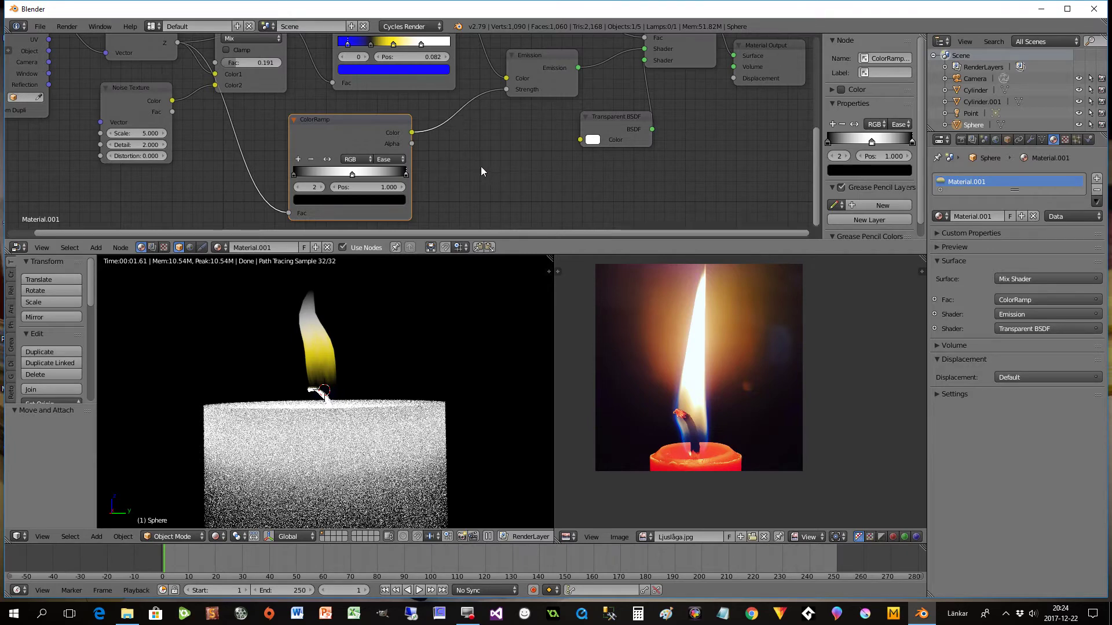
Step: Insert a Math node set to Multiply between the strength ColorRamp and the Emission's Strength, with its second value at 19.700
{"action": "key", "text": "shift+a"}
{"action": "mouse_move", "coordinate": [458, 176]}
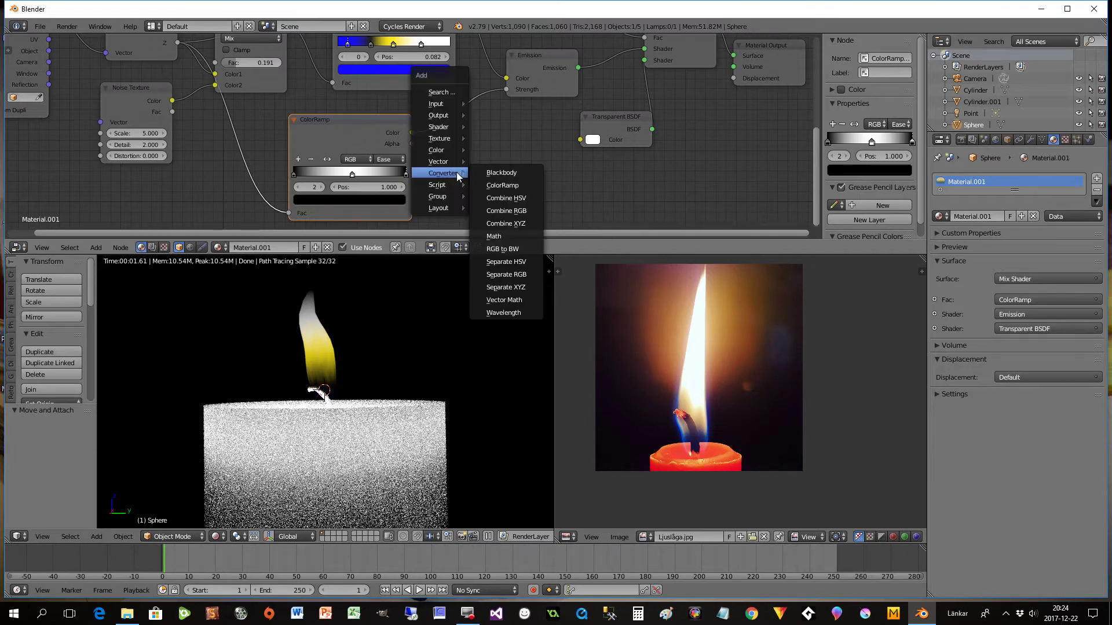
{"action": "left_click", "coordinate": [494, 235]}
{"action": "left_click", "coordinate": [437, 104]}
{"action": "left_click", "coordinate": [478, 135]}
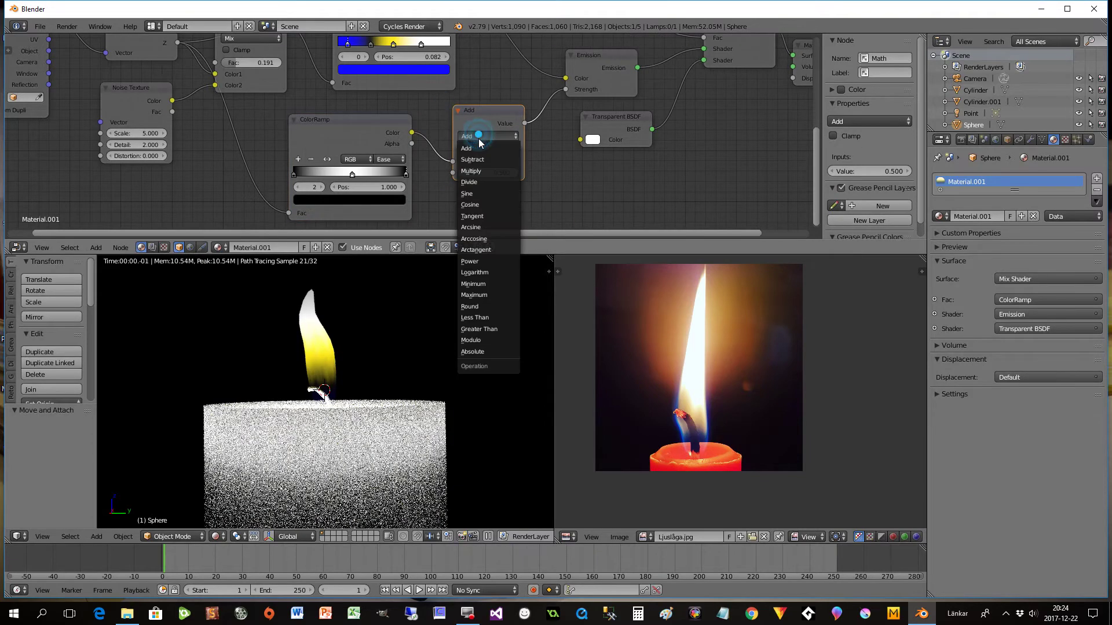
{"action": "left_click", "coordinate": [472, 172]}
{"action": "left_click_drag", "start_coordinate": [472, 173], "coordinate": [541, 172]}
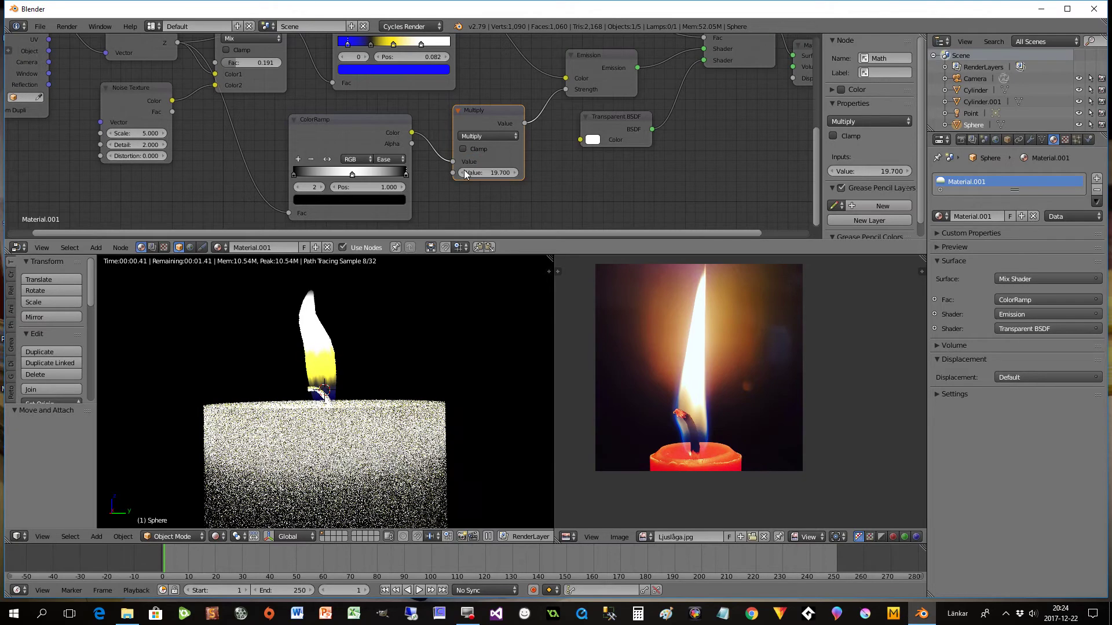
Step: On the strength ColorRamp, set the end stop to 0.945 and the middle stop to 0.582, and move the start stop inwards
{"action": "left_click_drag", "start_coordinate": [352, 173], "coordinate": [397, 179]}
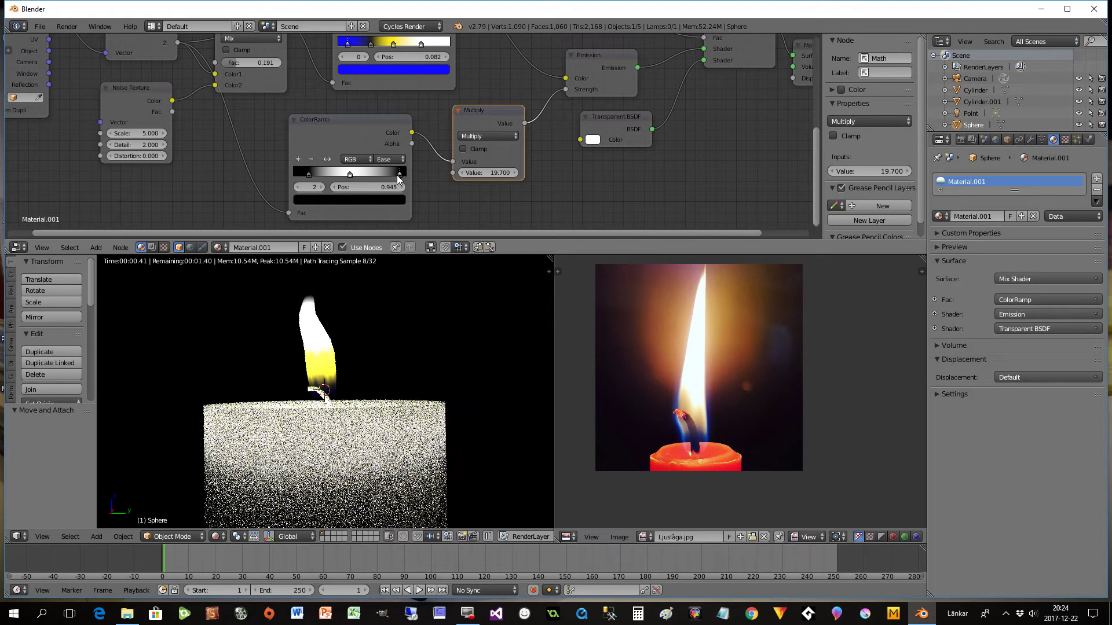
{"action": "left_click_drag", "start_coordinate": [319, 174], "coordinate": [356, 182]}
{"action": "scroll", "coordinate": [357, 352], "scroll_direction": "down", "scroll_amount": 5}
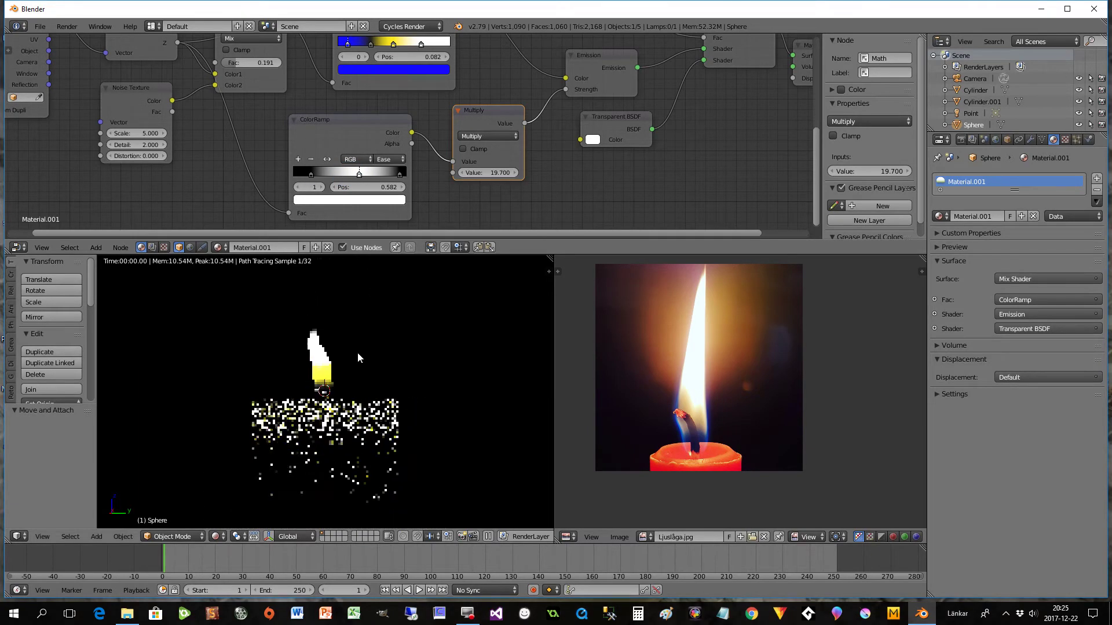
{"action": "middle_click_drag", "start_coordinate": [359, 375], "coordinate": [352, 431]}
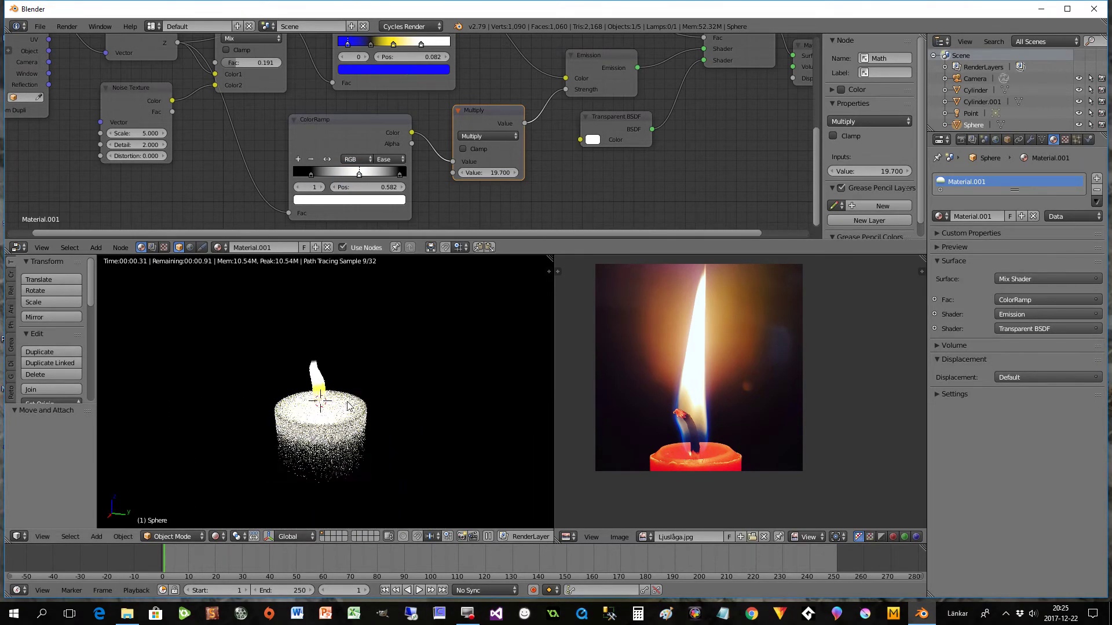
{"action": "scroll", "coordinate": [352, 431], "scroll_direction": "up", "scroll_amount": 3}
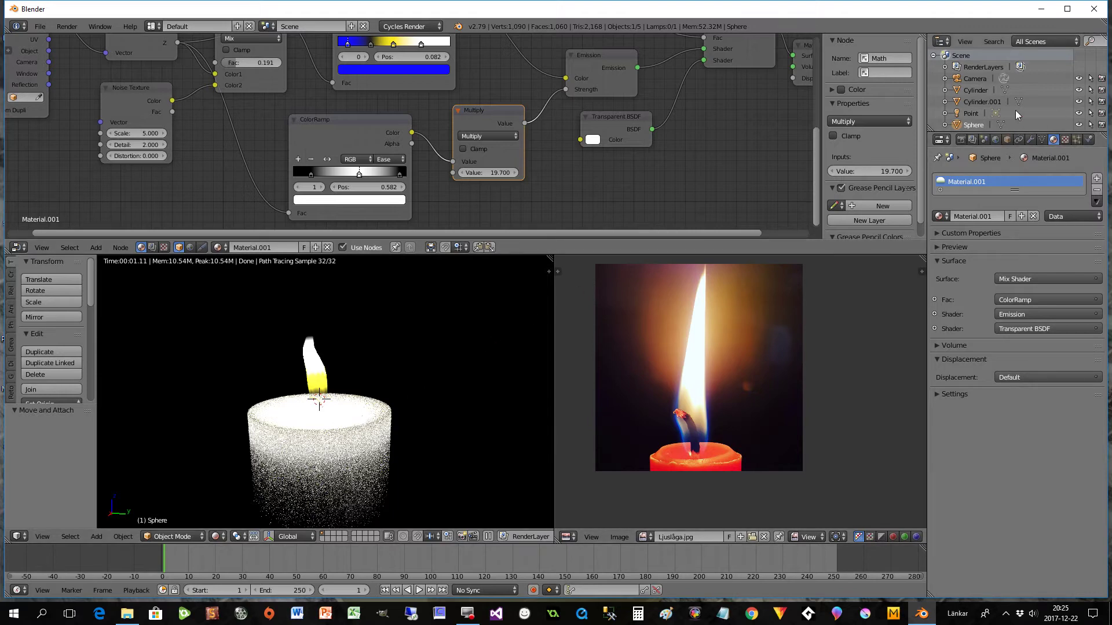
Step: Reduce the Point lamp's emission strength to 10 and check the lighting on the candle from different angles
{"action": "left_click", "coordinate": [969, 113]}
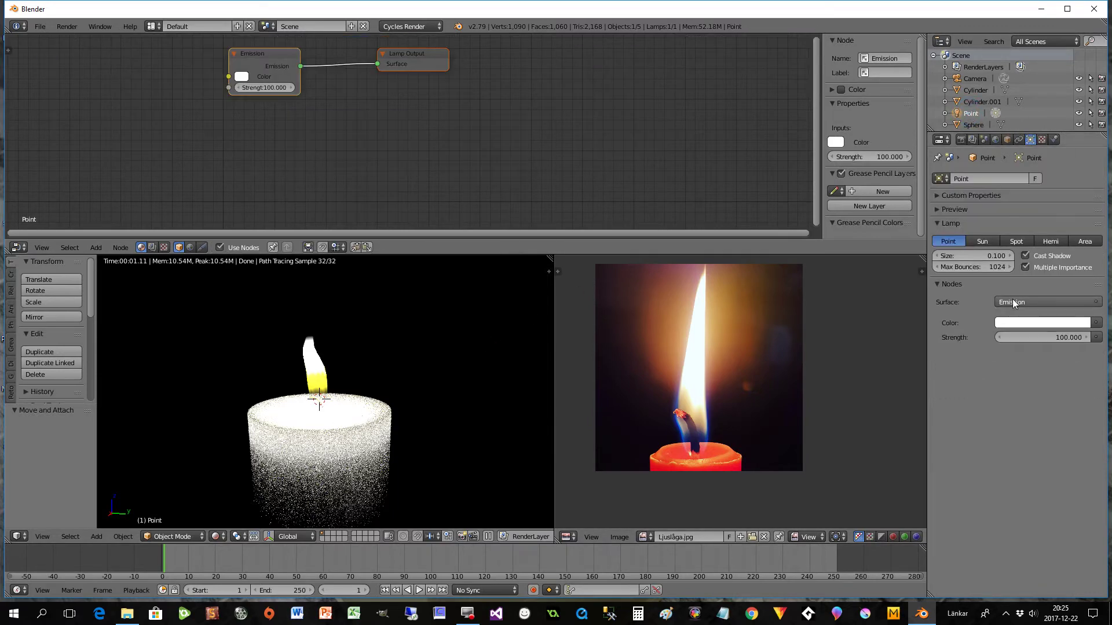
{"action": "left_click", "coordinate": [1022, 339]}
{"action": "type", "text": "1"}
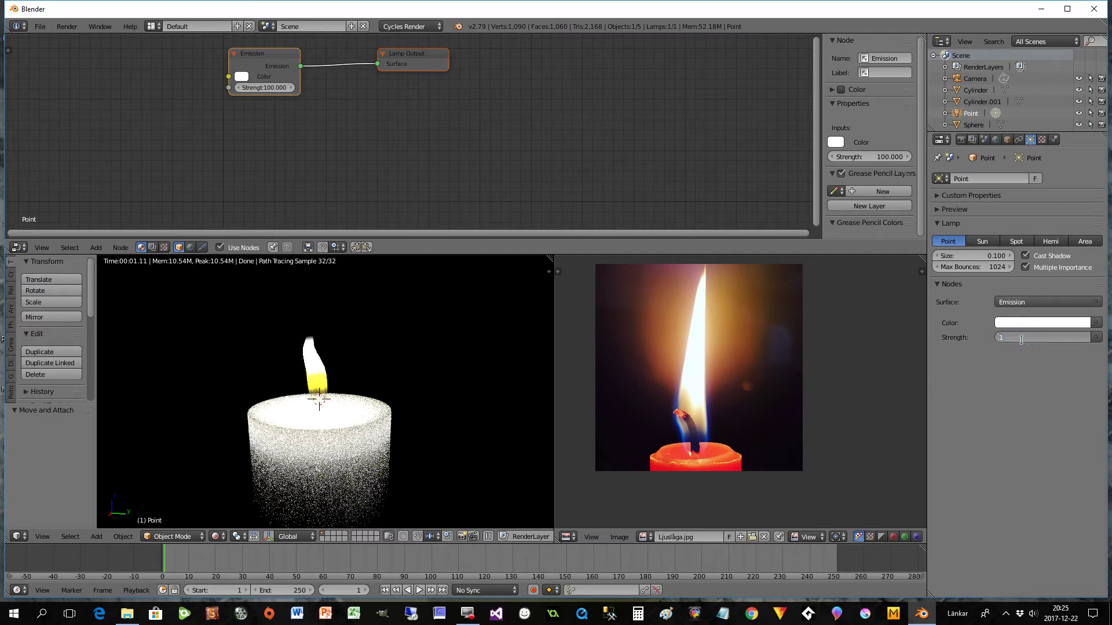
{"action": "type", "text": "0"}
{"action": "key", "text": "Return"}
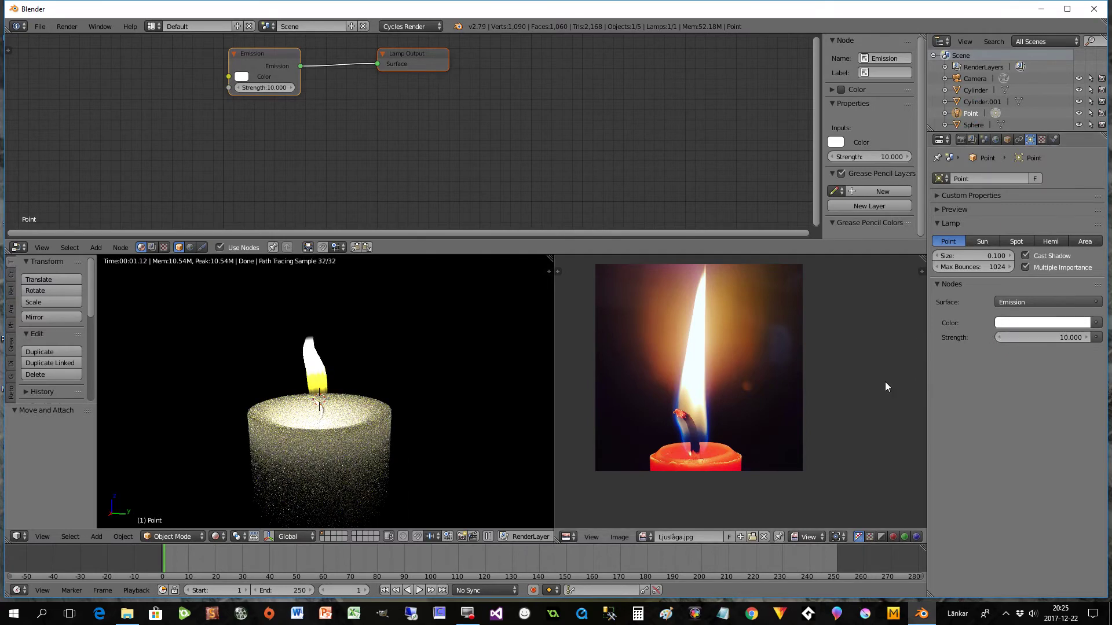
{"action": "middle_click_drag", "start_coordinate": [499, 389], "coordinate": [463, 432]}
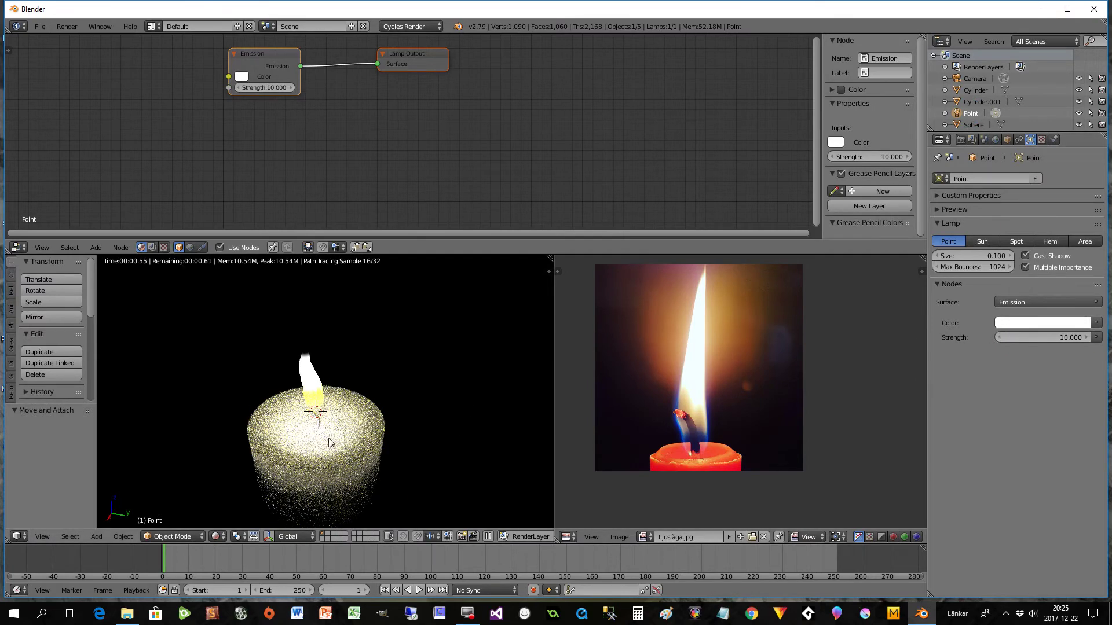
{"action": "middle_click_drag", "start_coordinate": [329, 443], "coordinate": [402, 410]}
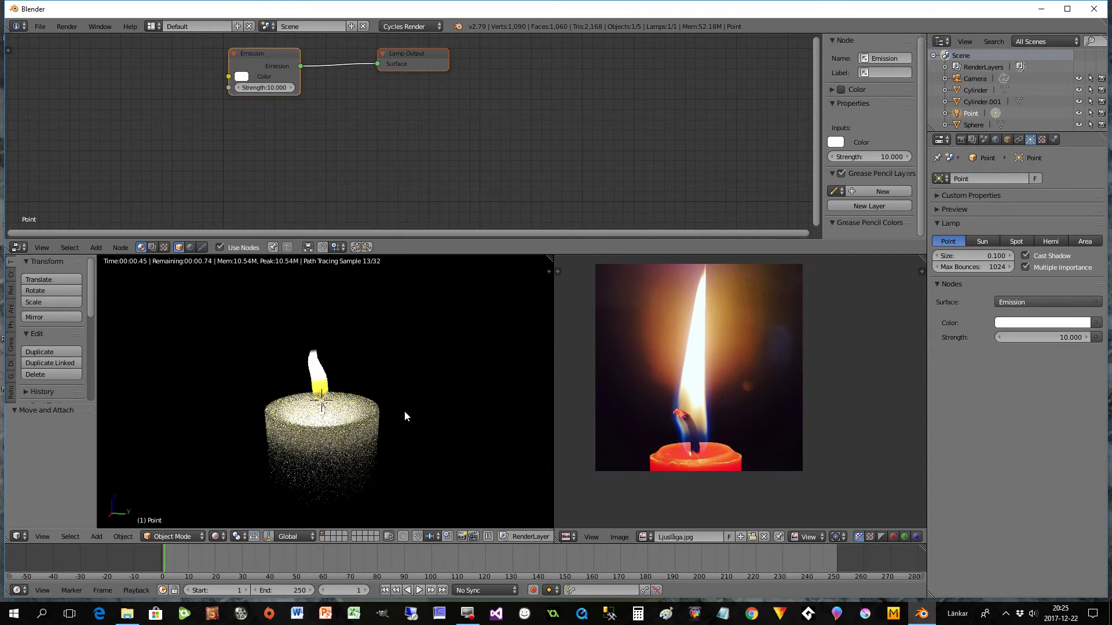
{"action": "scroll", "coordinate": [404, 411], "scroll_direction": "up", "scroll_amount": 2}
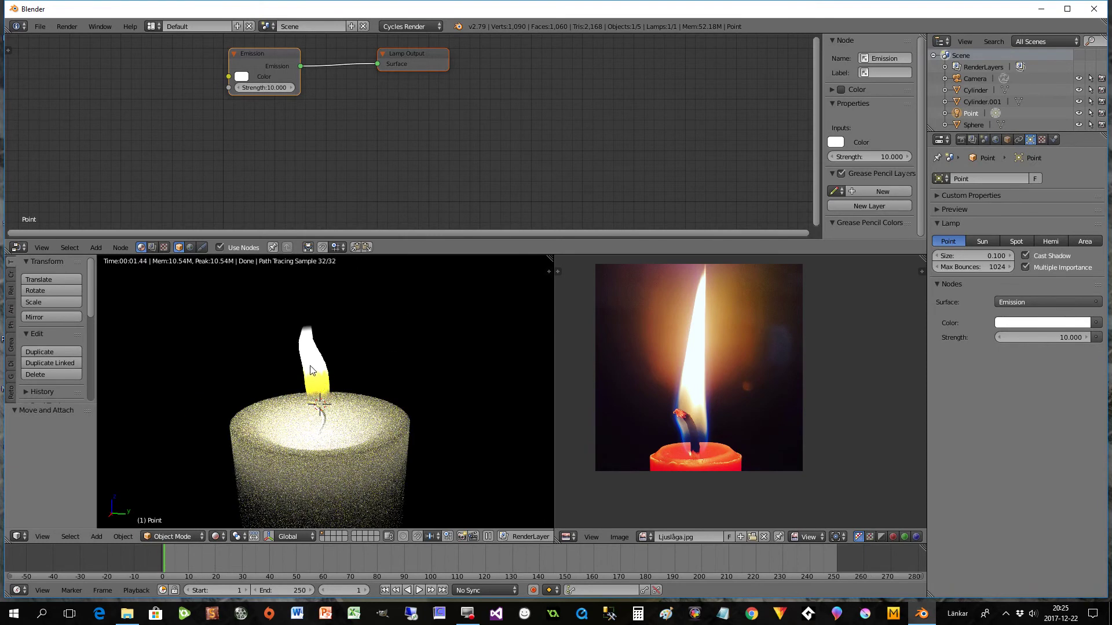
Step: Select the flame object and set the blue stop of its flame colour ramp to position 0.123
{"action": "right_click", "coordinate": [310, 366]}
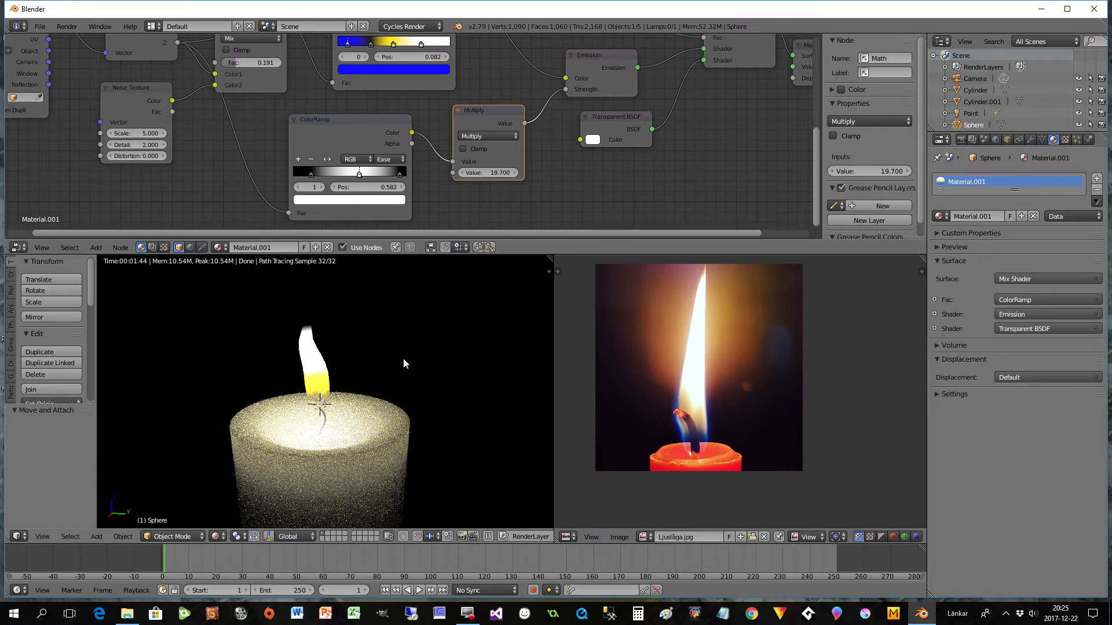
{"action": "left_click_drag", "start_coordinate": [814, 167], "coordinate": [814, 134]}
{"action": "left_click_drag", "start_coordinate": [346, 109], "coordinate": [350, 105]}
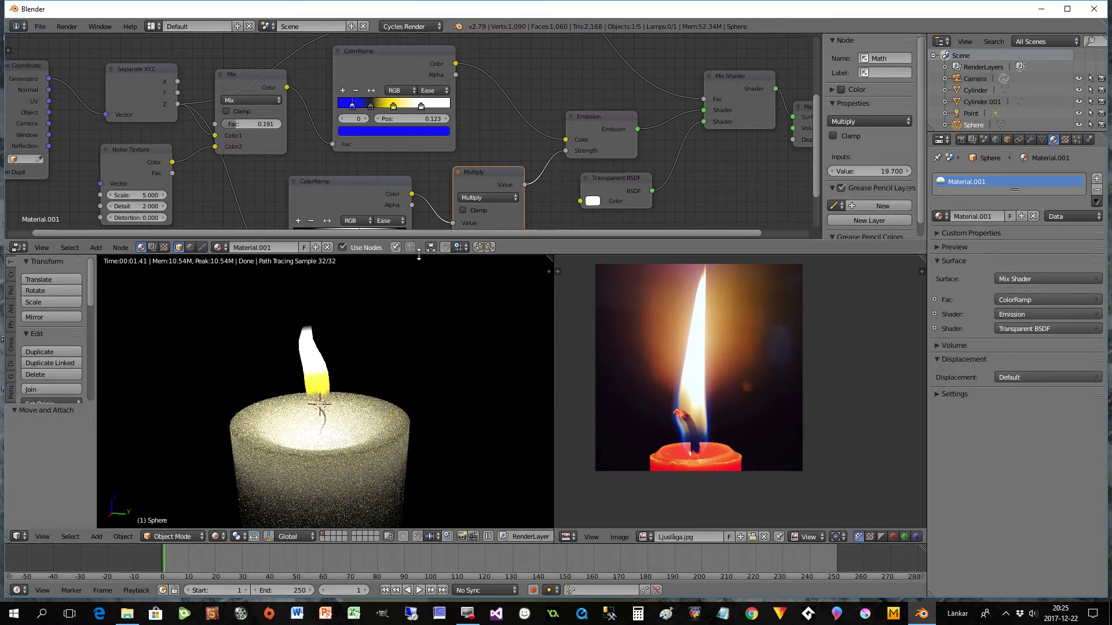
Step: Space the Material Output node apart from the Mix Shader and reconnect the shader from its Surface input to Volume
{"action": "left_click_drag", "start_coordinate": [440, 233], "coordinate": [582, 242]}
{"action": "left_click_drag", "start_coordinate": [675, 116], "coordinate": [724, 85]}
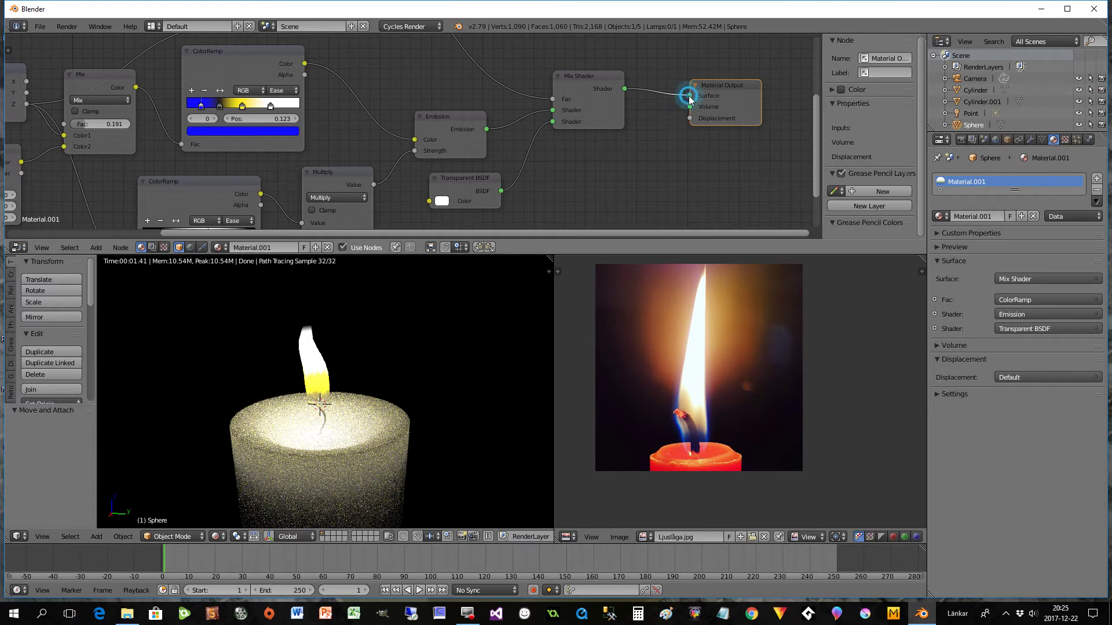
{"action": "left_click_drag", "start_coordinate": [689, 97], "coordinate": [691, 107]}
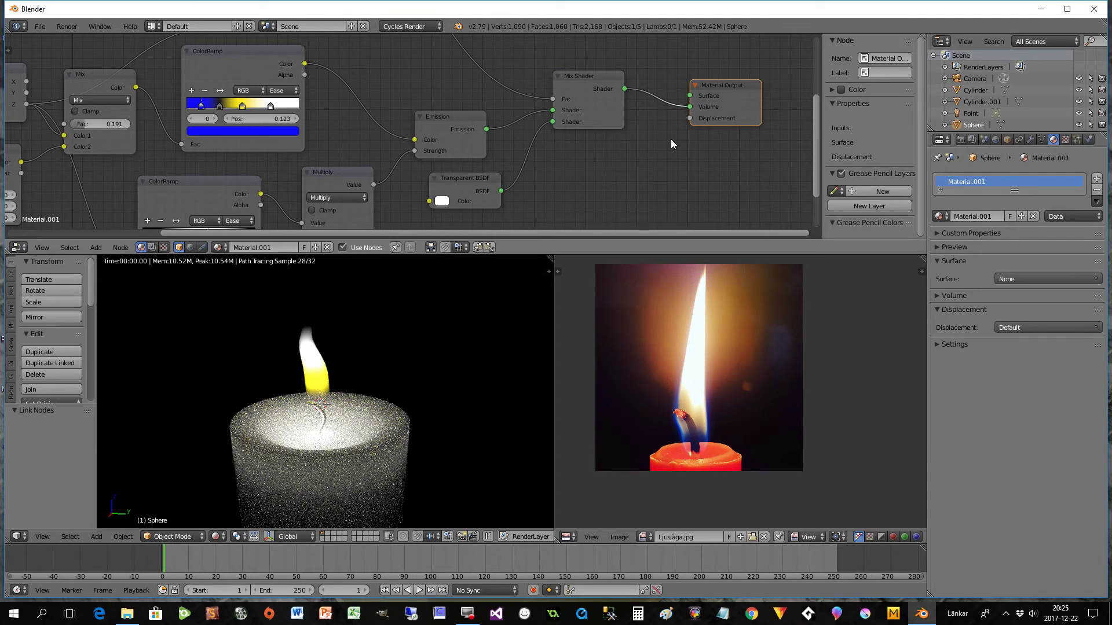
{"action": "middle_click_drag", "start_coordinate": [349, 400], "coordinate": [355, 389]}
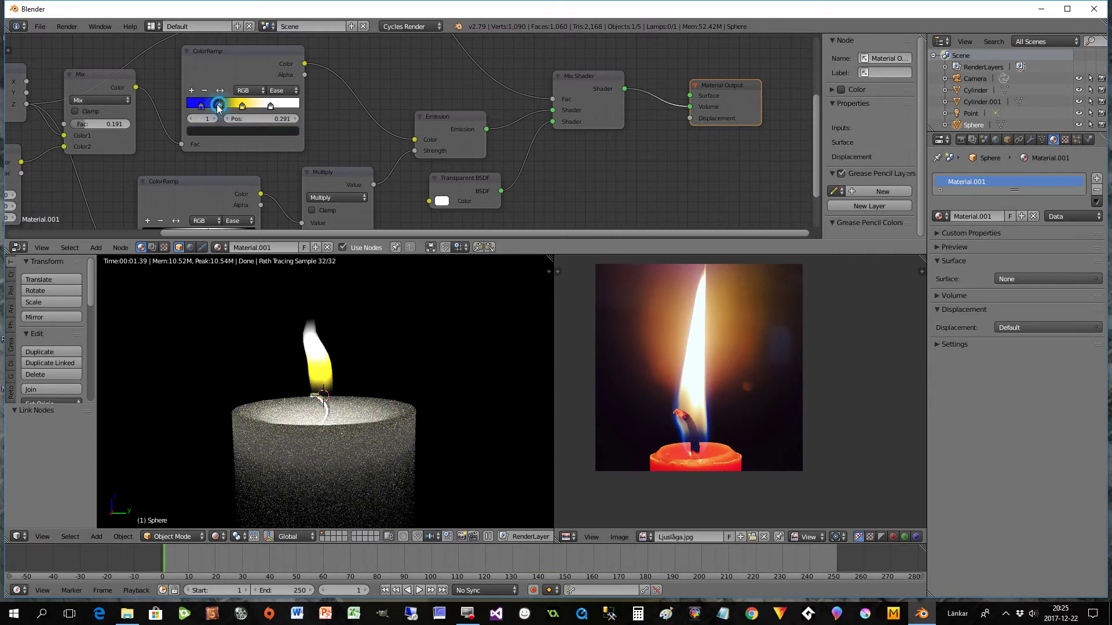
Step: Shift the flame colour ramp's black and yellow stops and set its white stop to position 0.650
{"action": "left_click_drag", "start_coordinate": [216, 105], "coordinate": [273, 105]}
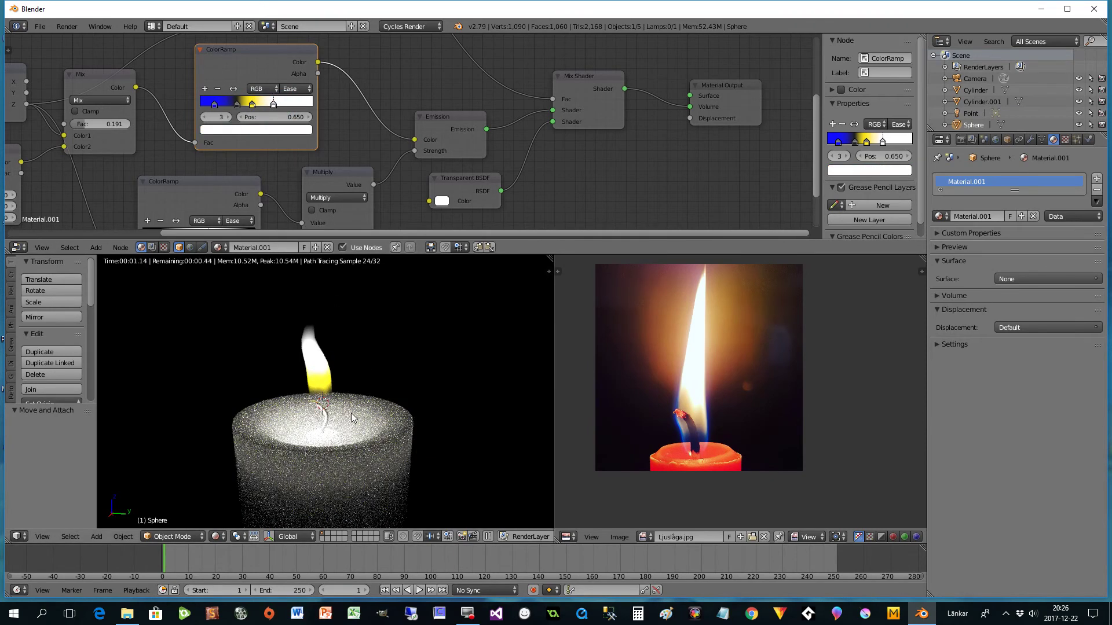
{"action": "scroll", "coordinate": [353, 413], "scroll_direction": "up", "scroll_amount": 5}
{"action": "scroll", "coordinate": [352, 413], "scroll_direction": "down", "scroll_amount": 2}
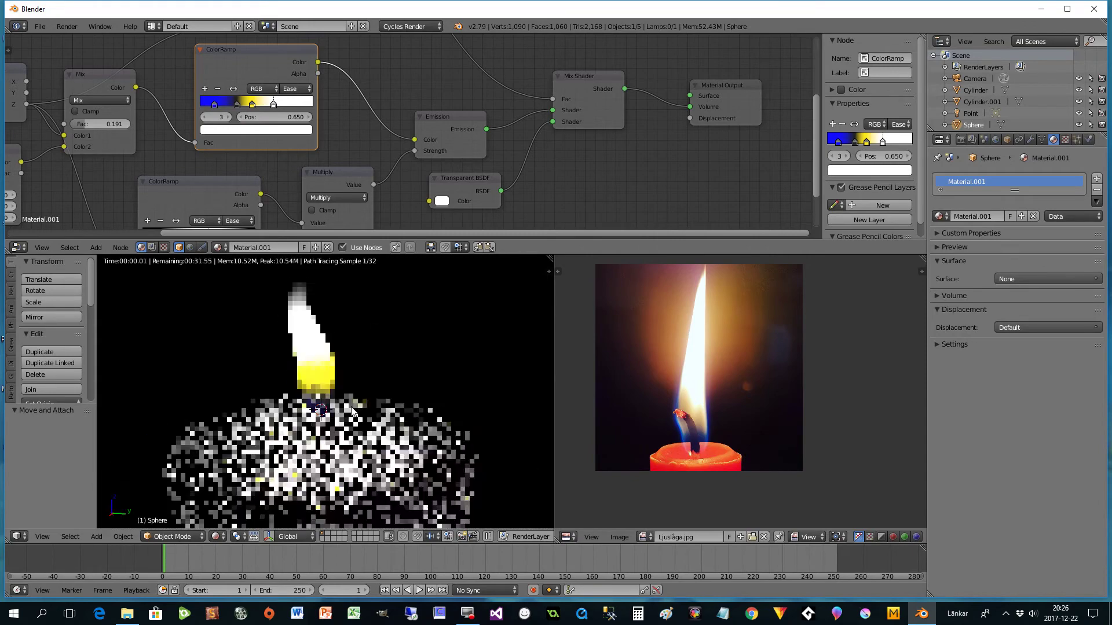
Step: Lower the flame by 0.126 along the Z axis in Solid shading, and return the viewport to Rendered shading
{"action": "left_click", "coordinate": [216, 537]}
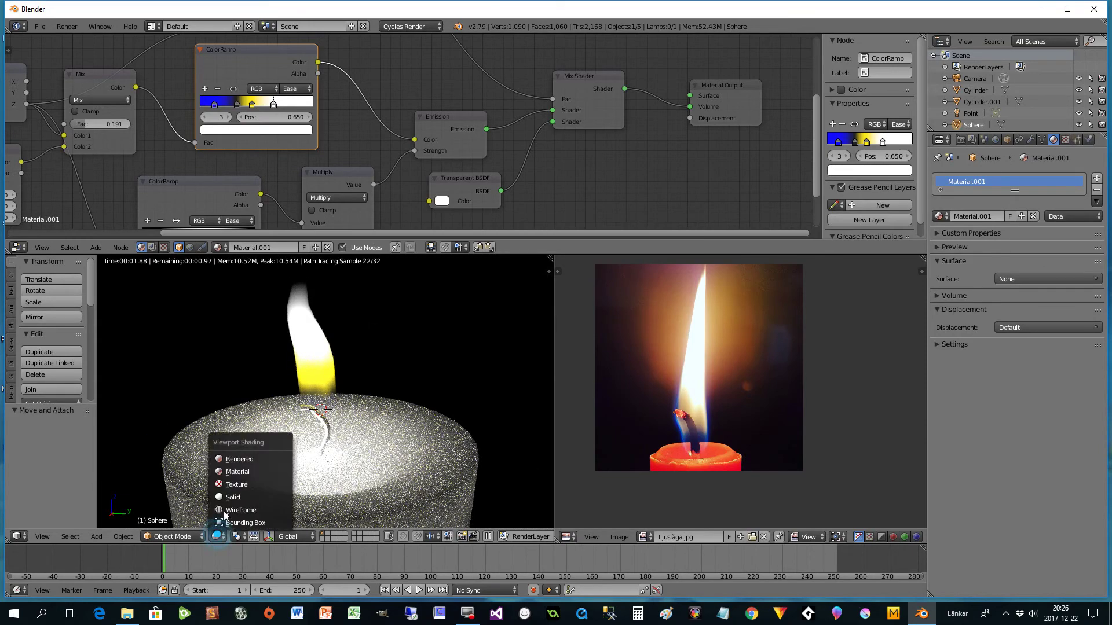
{"action": "left_click", "coordinate": [226, 497]}
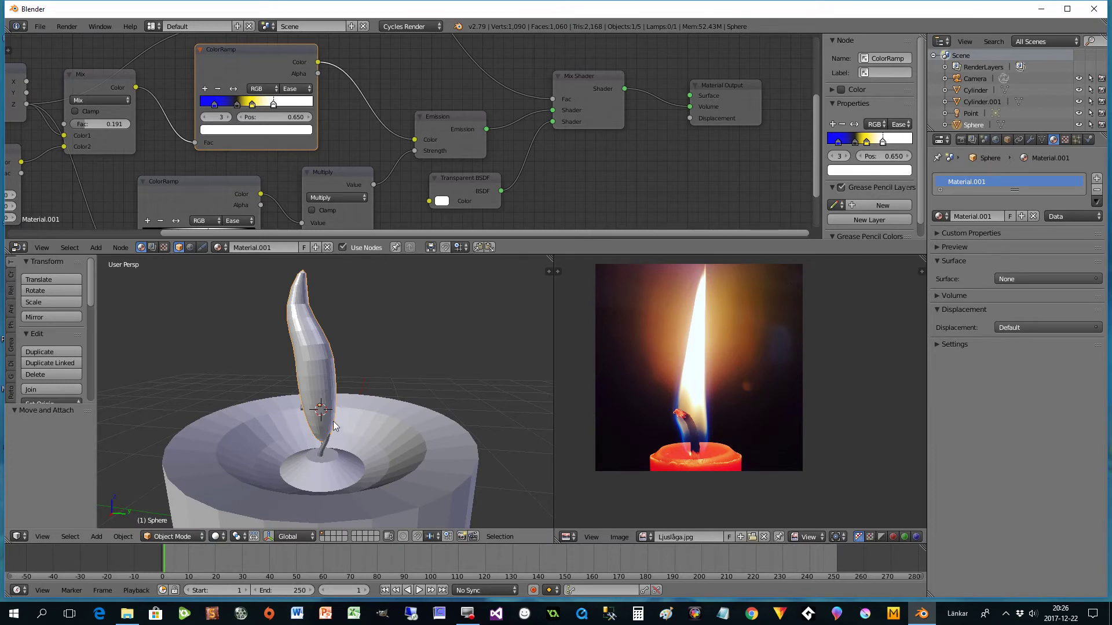
{"action": "key", "text": "g"}
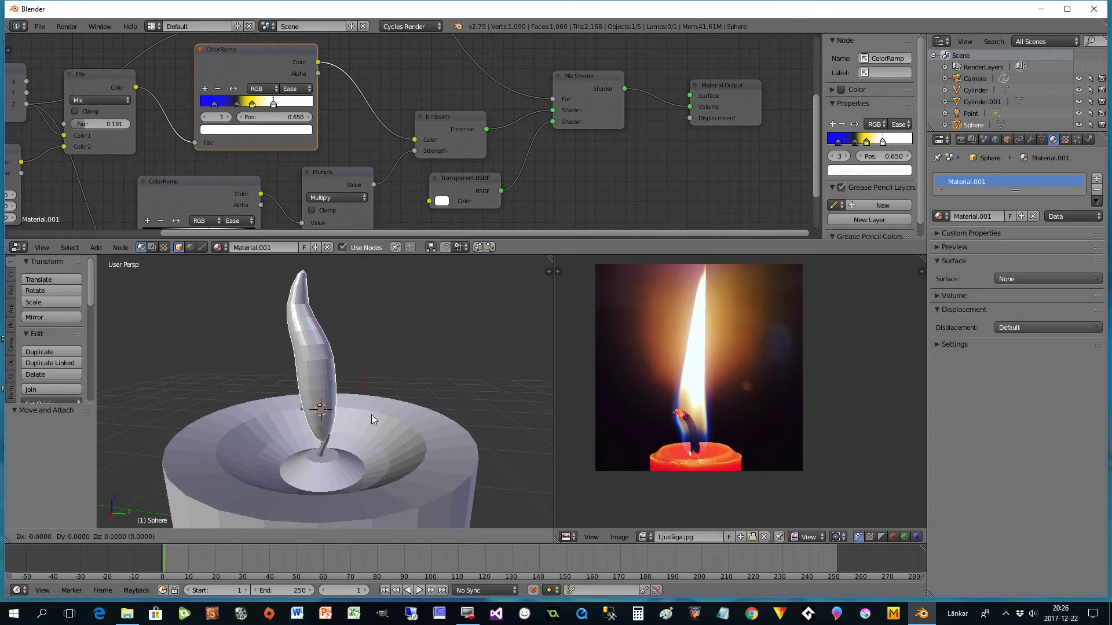
{"action": "key", "text": "z"}
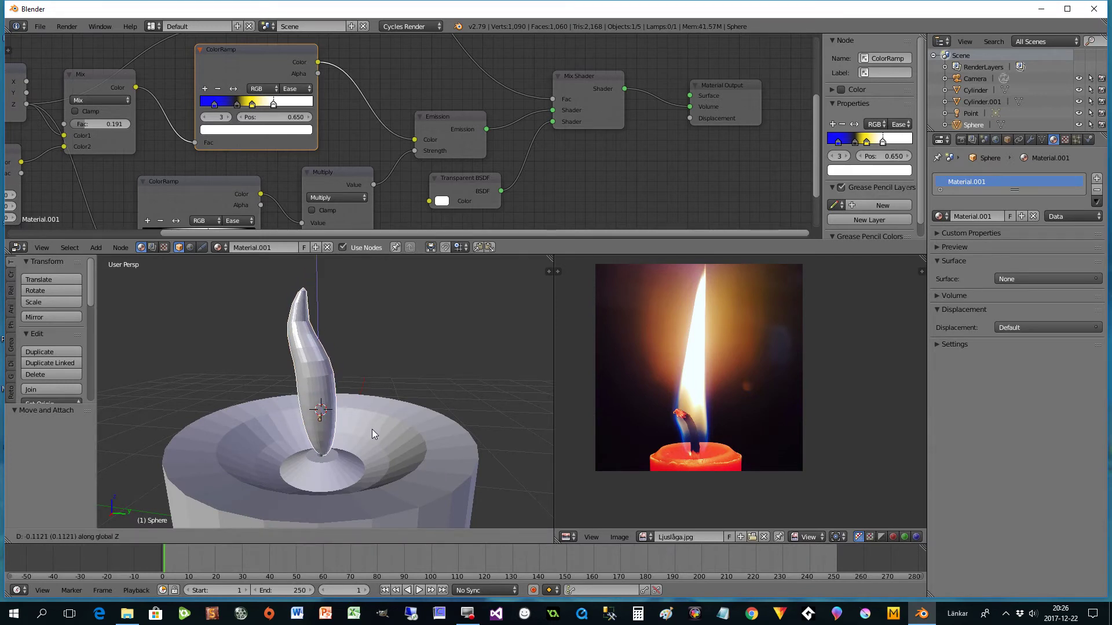
{"action": "left_click", "coordinate": [371, 431]}
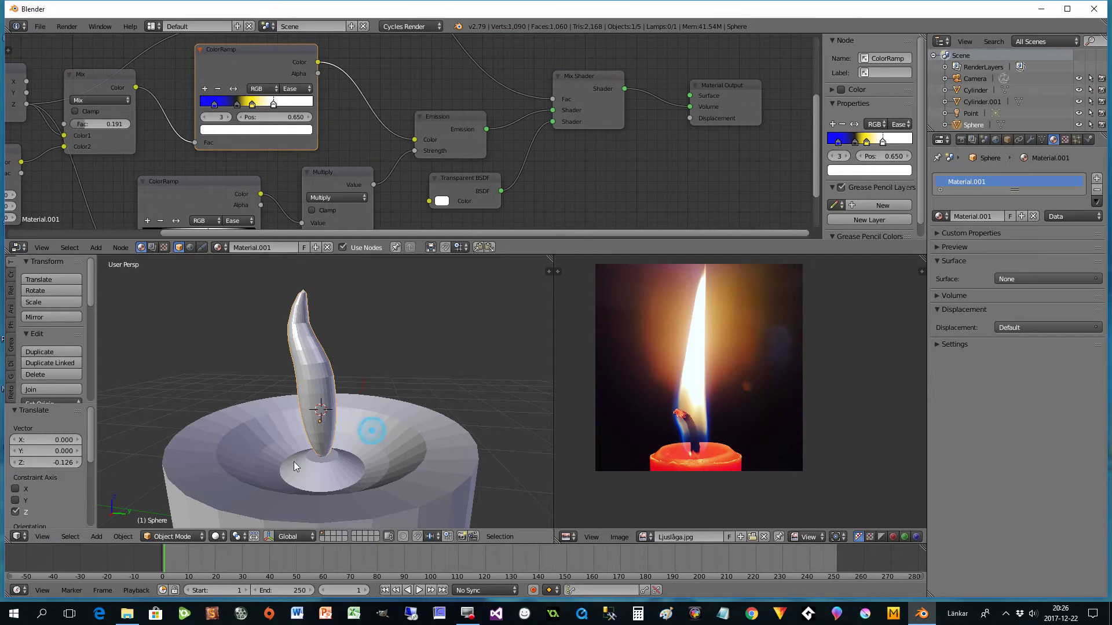
{"action": "left_click", "coordinate": [210, 537]}
{"action": "left_click", "coordinate": [231, 457]}
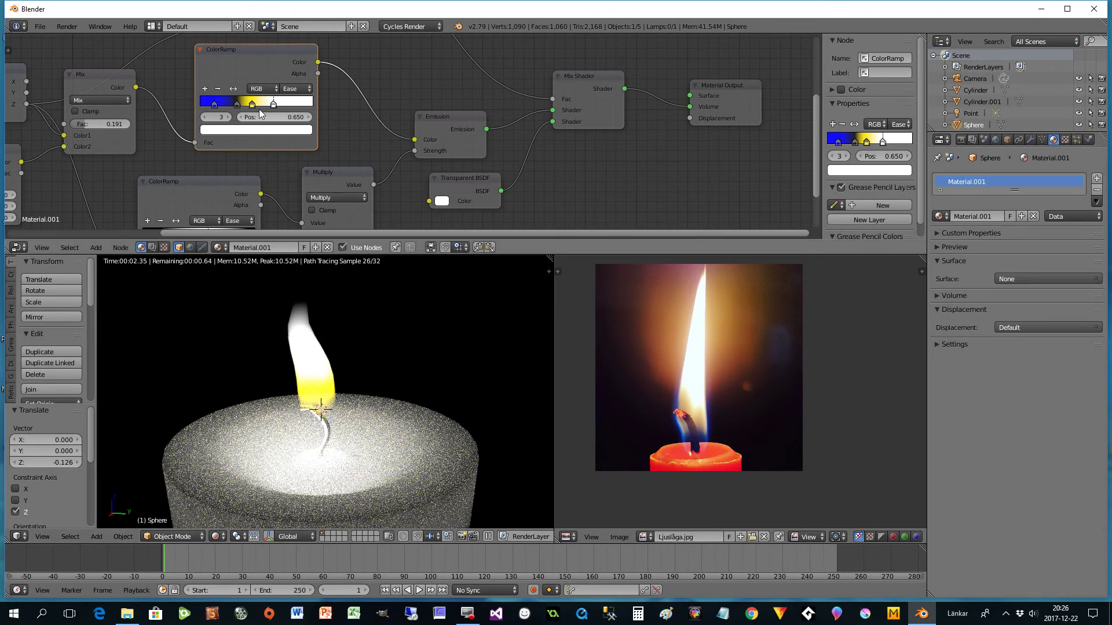
Step: Move the flame colour ramp's white, yellow and black stops further along the gradient and set the blue stop to 0.205
{"action": "left_click_drag", "start_coordinate": [274, 104], "coordinate": [223, 105]}
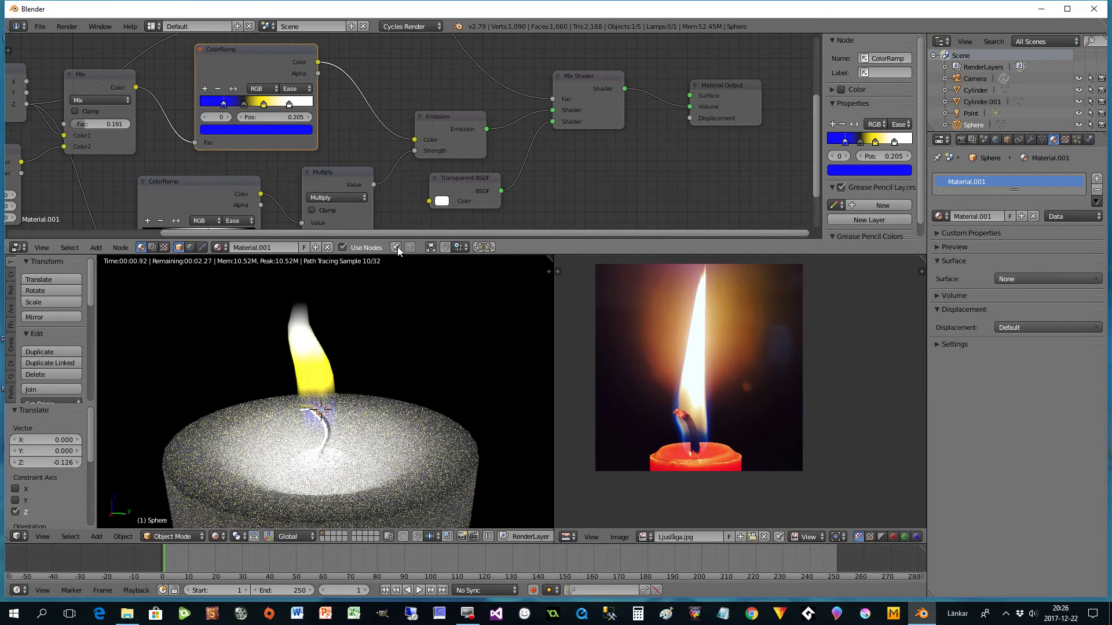
Step: On the transparency ColorRamp above the flame colour ramp, set the white stop to 0.000 and the black stop to 0.259
{"action": "left_click_drag", "start_coordinate": [817, 124], "coordinate": [820, 24]}
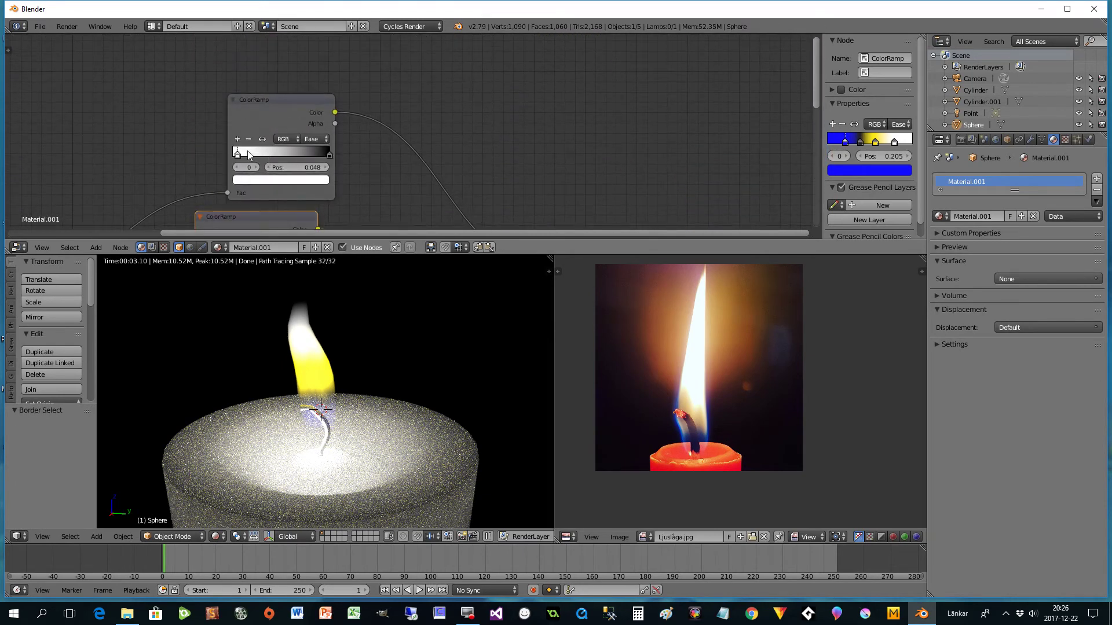
{"action": "mouse_move", "coordinate": [238, 154]}
{"action": "left_mouse_down"}
{"action": "mouse_move", "coordinate": [264, 158]}
{"action": "mouse_move", "coordinate": [255, 155]}
{"action": "left_mouse_up"}
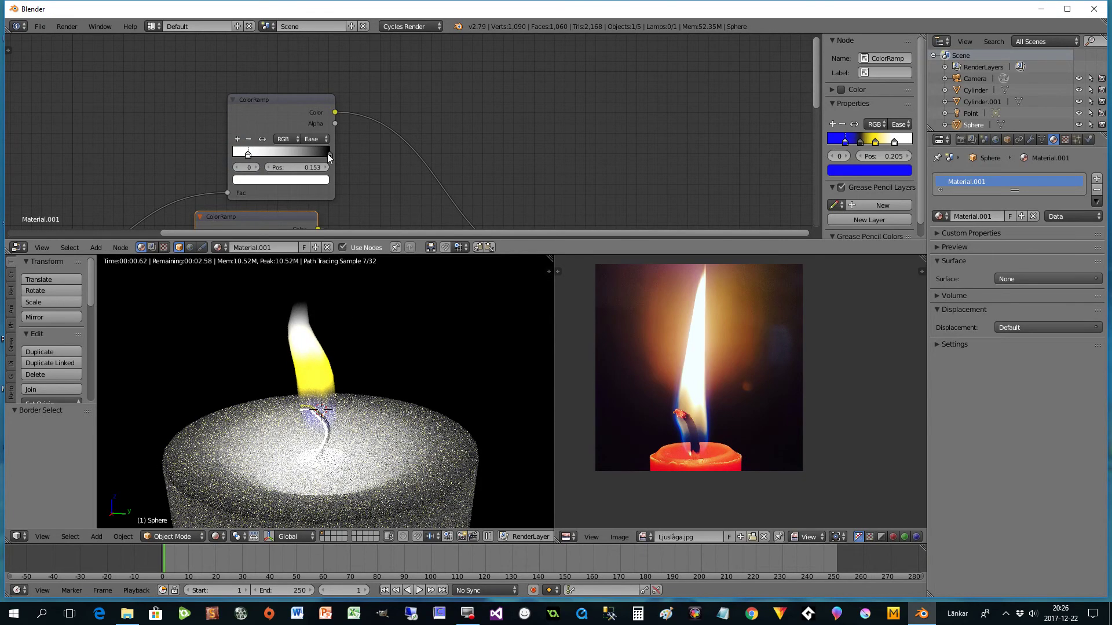
{"action": "left_click_drag", "start_coordinate": [328, 154], "coordinate": [207, 157]}
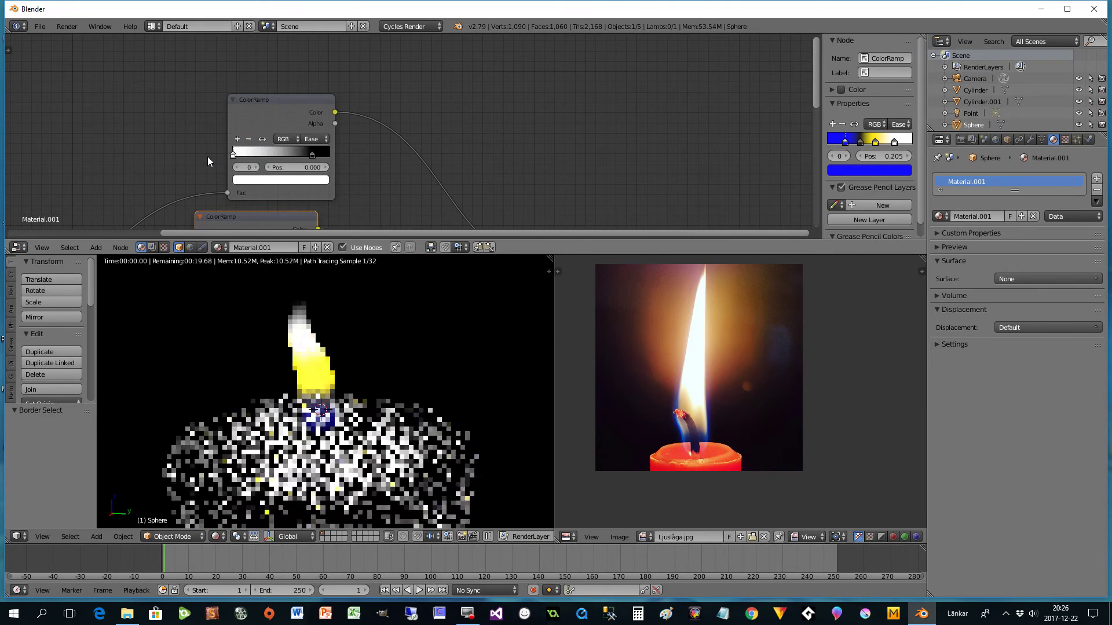
{"action": "left_click_drag", "start_coordinate": [311, 156], "coordinate": [262, 156]}
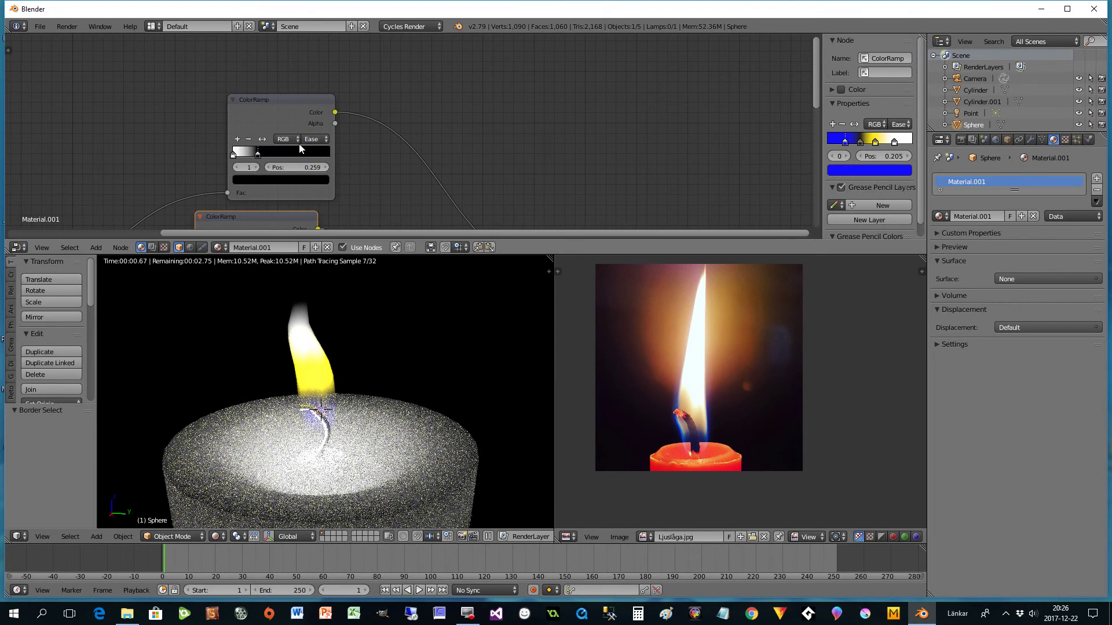
Step: Change the transparency ColorRamp's interpolation to Linear and inspect the rendered flame from the side and from above
{"action": "left_click", "coordinate": [311, 139]}
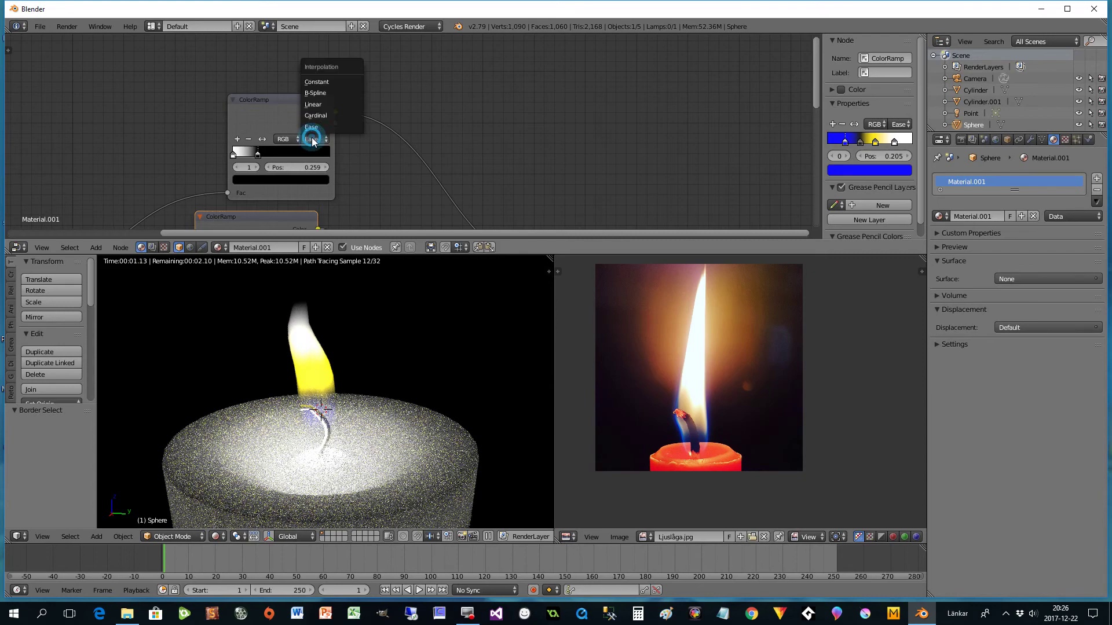
{"action": "left_click", "coordinate": [311, 104]}
{"action": "left_click_drag", "start_coordinate": [251, 154], "coordinate": [256, 153]}
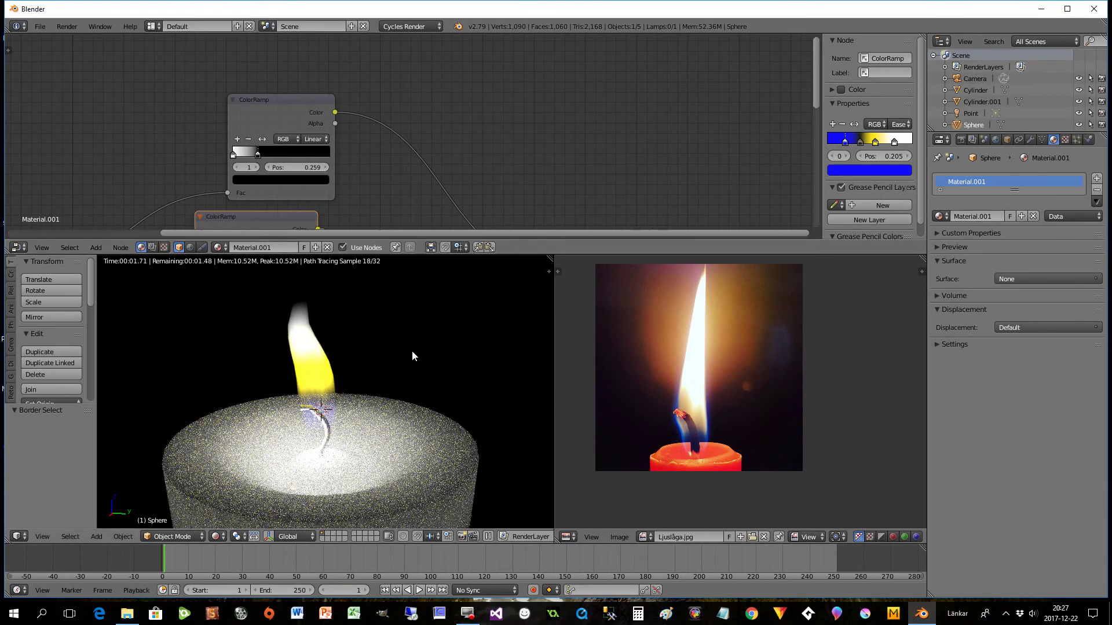
{"action": "middle_click_drag", "start_coordinate": [412, 352], "coordinate": [391, 381]}
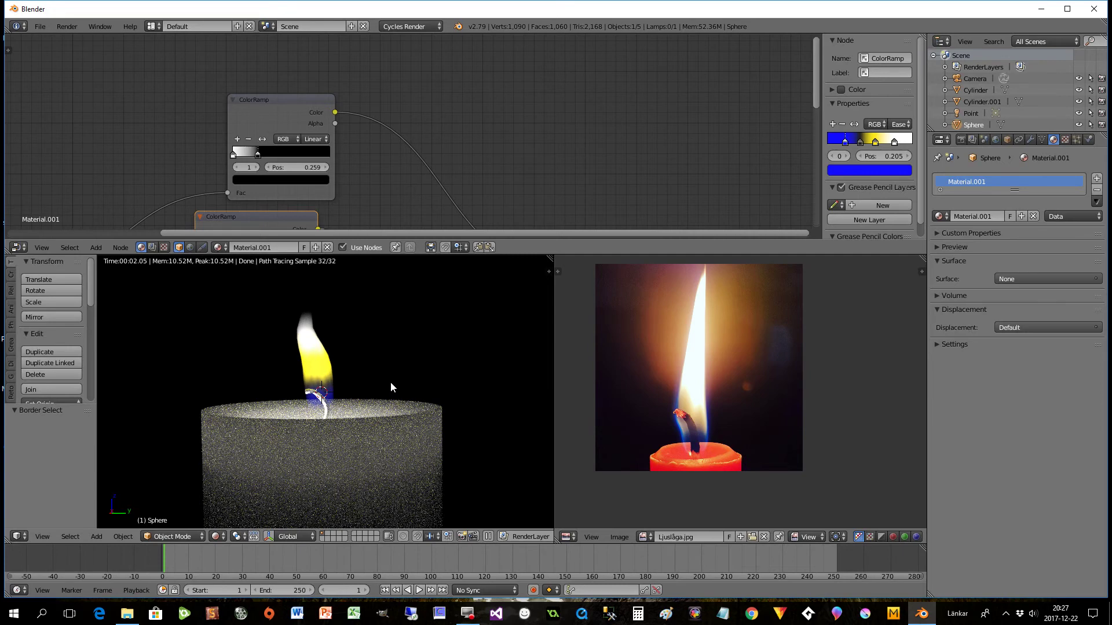
{"action": "middle_click_drag", "start_coordinate": [391, 381], "coordinate": [376, 403]}
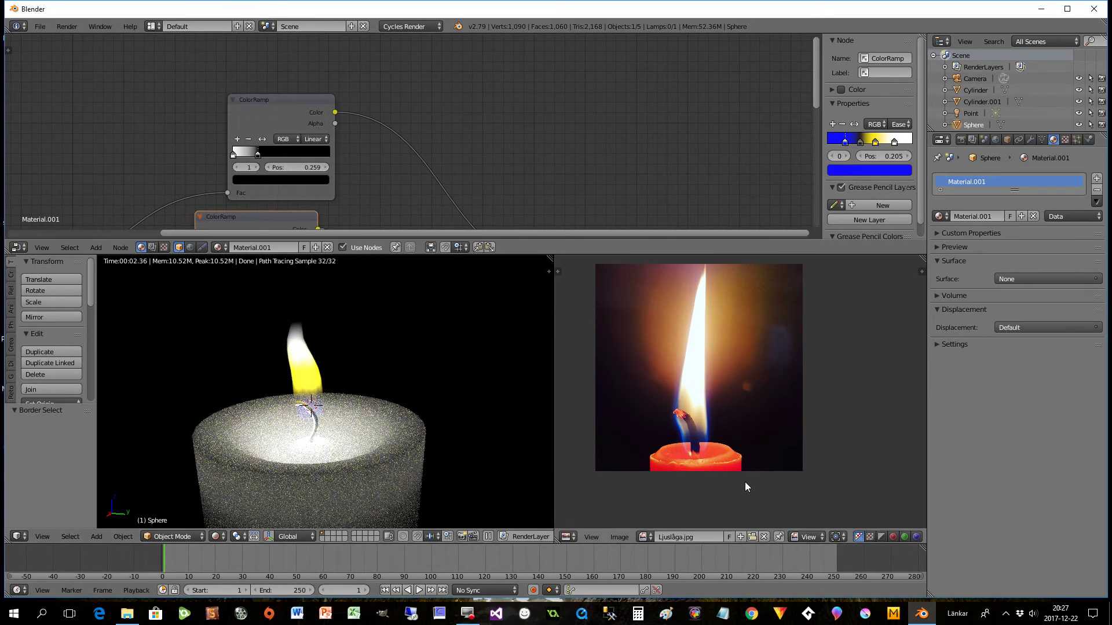
Step: Create a new material for the candle wick and set its Diffuse BSDF colour to dark grey
{"action": "right_click", "coordinate": [315, 427]}
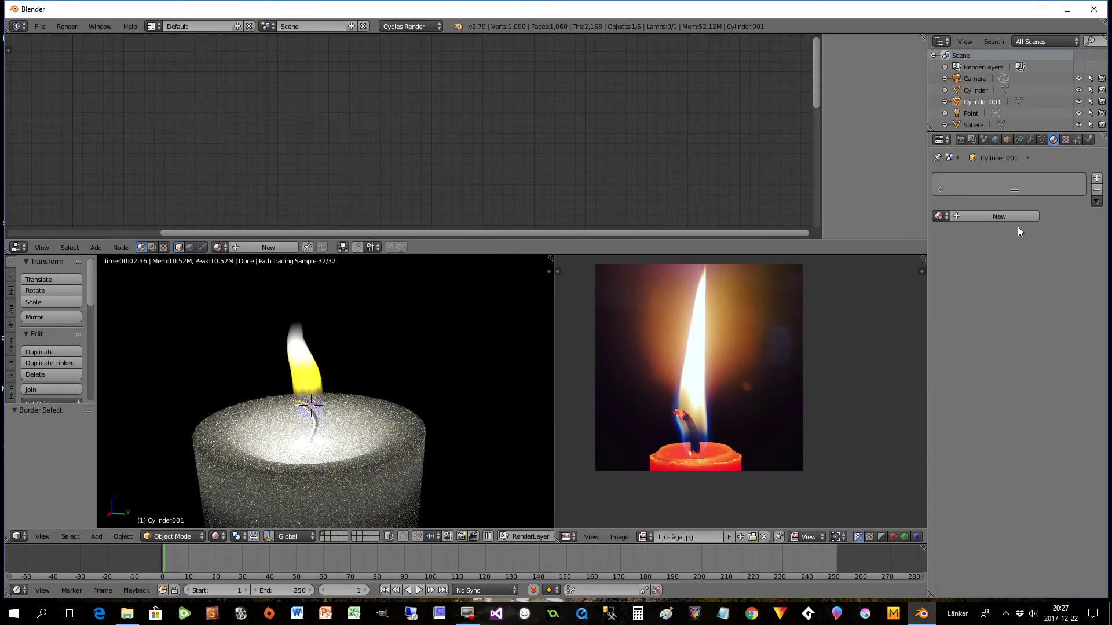
{"action": "left_click", "coordinate": [1009, 218]}
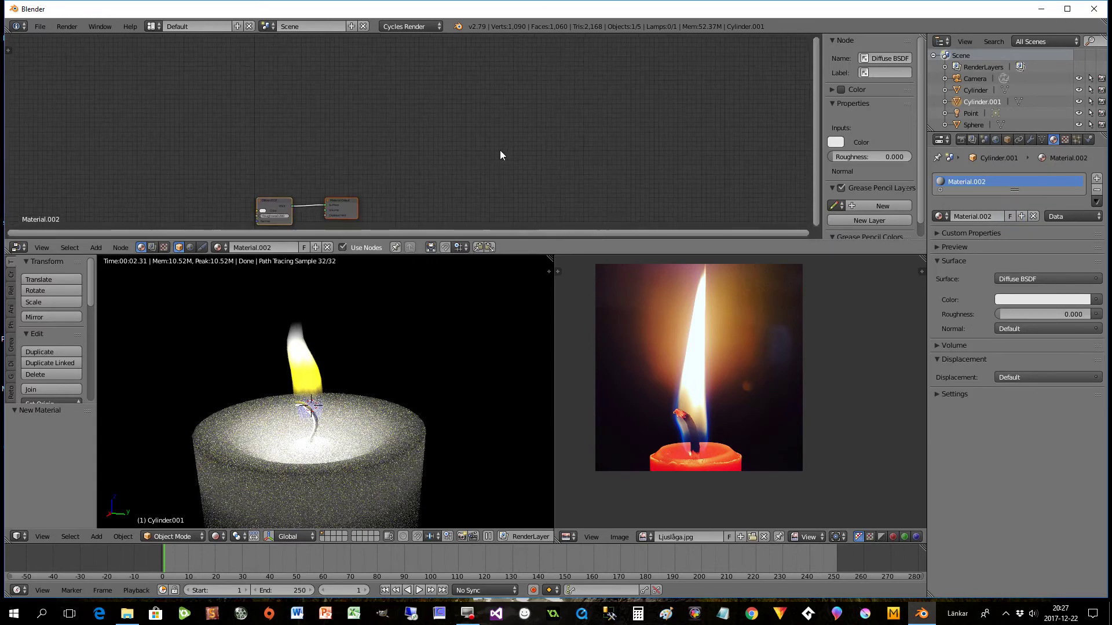
{"action": "middle_click_drag", "start_coordinate": [460, 171], "coordinate": [535, 101]}
{"action": "scroll", "coordinate": [531, 115], "scroll_direction": "up", "scroll_amount": 3}
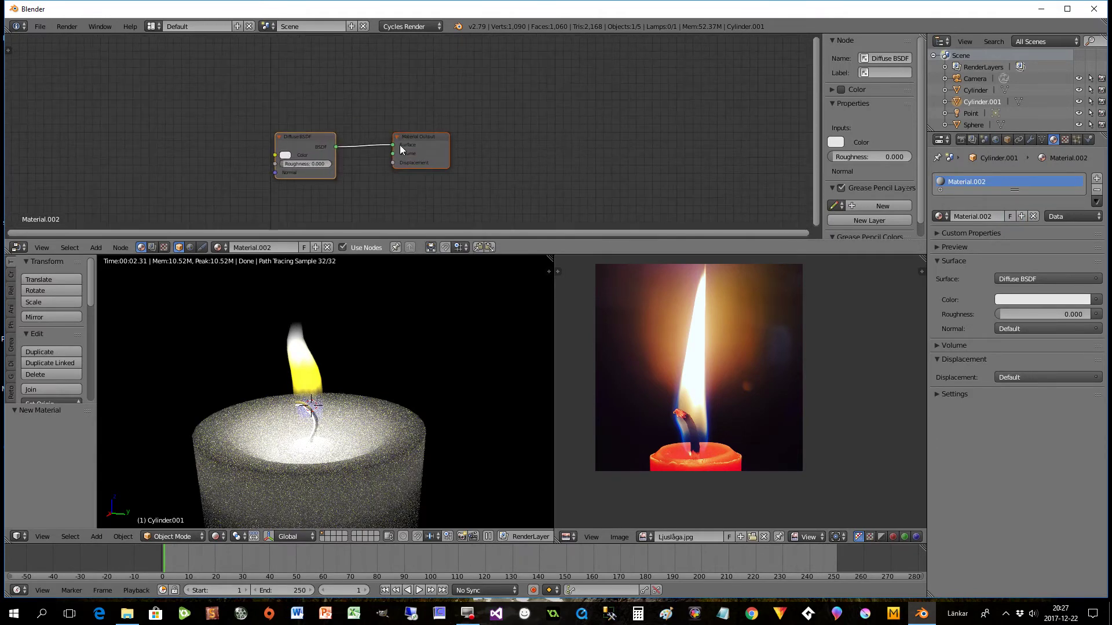
{"action": "left_click", "coordinate": [289, 155]}
{"action": "left_click_drag", "start_coordinate": [351, 76], "coordinate": [521, 84]}
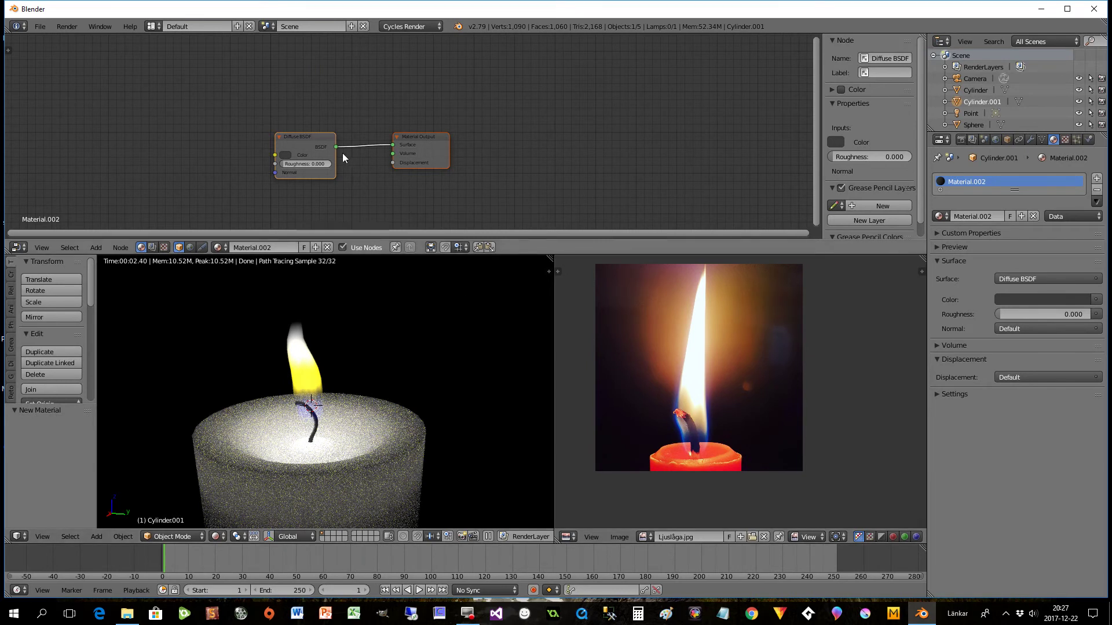
Step: Make room around the wick material's Diffuse BSDF and add a Texture Coordinate node ahead of it
{"action": "left_click_drag", "start_coordinate": [311, 134], "coordinate": [281, 135]}
{"action": "key", "text": "shift+a"}
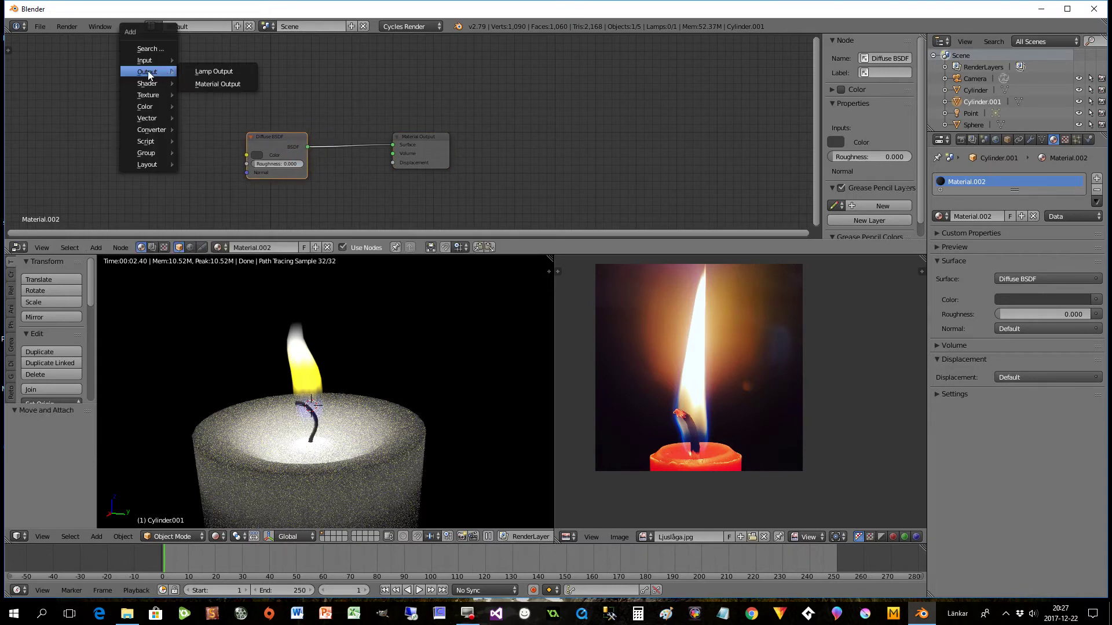
{"action": "mouse_move", "coordinate": [148, 129]}
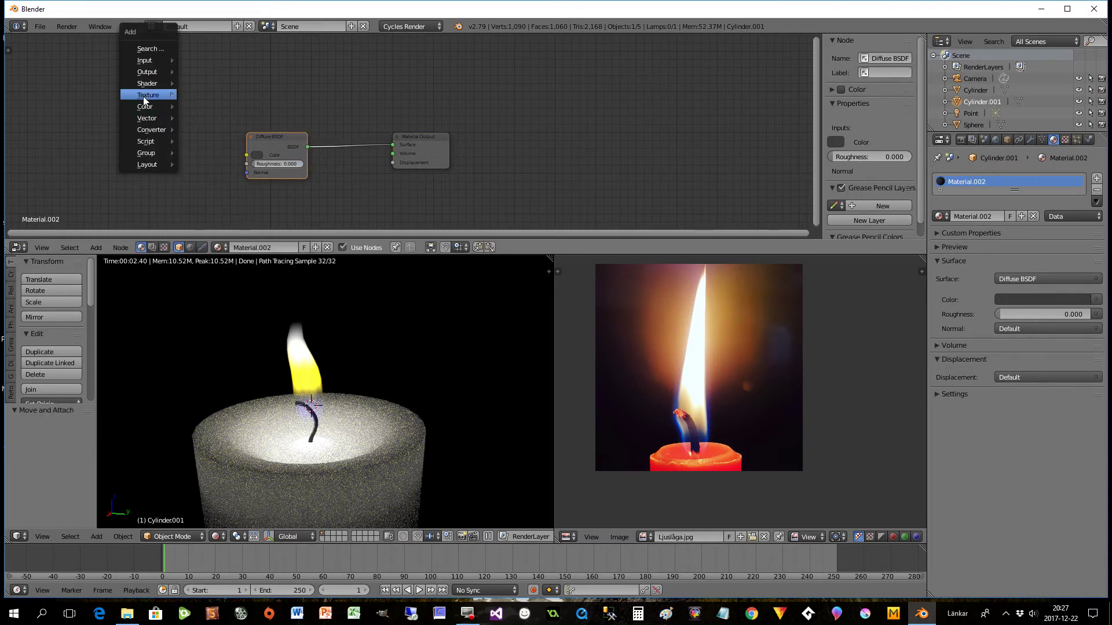
{"action": "mouse_move", "coordinate": [145, 100]}
{"action": "mouse_move", "coordinate": [149, 60]}
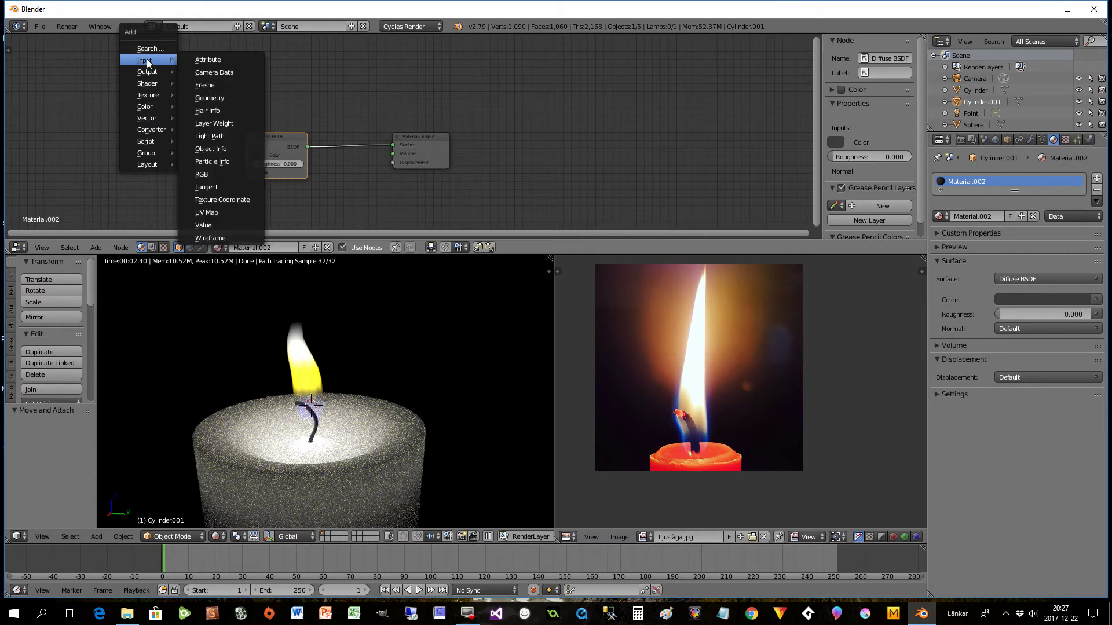
{"action": "left_click", "coordinate": [234, 199]}
{"action": "left_click", "coordinate": [30, 75]}
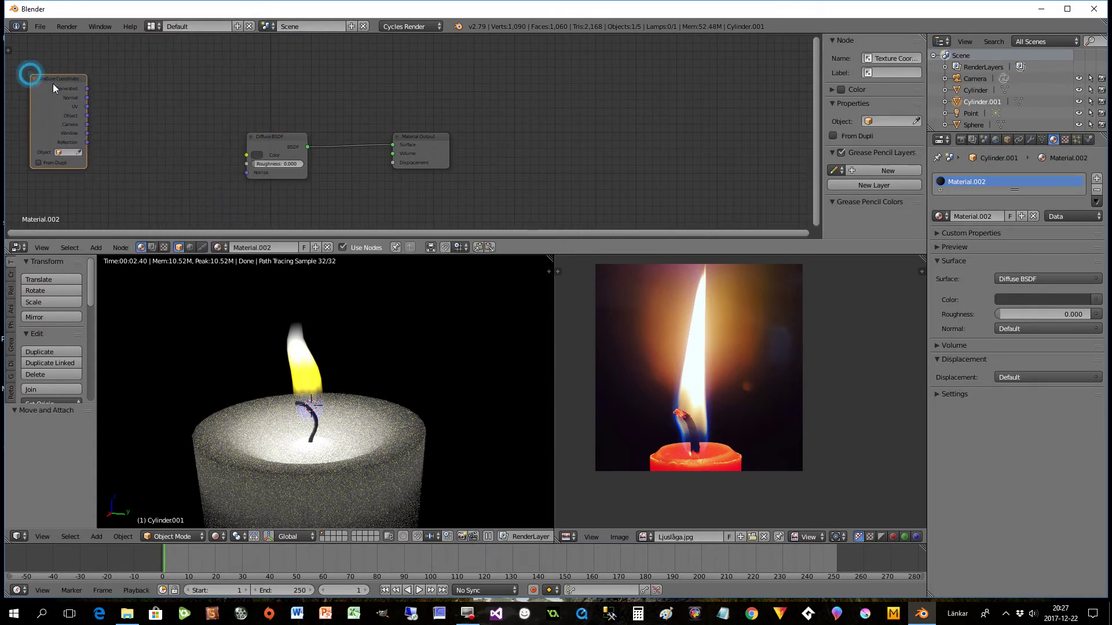
Step: Add a Separate XYZ node and feed its Vector input from the Texture Coordinate's Generated output
{"action": "key", "text": "shift+a"}
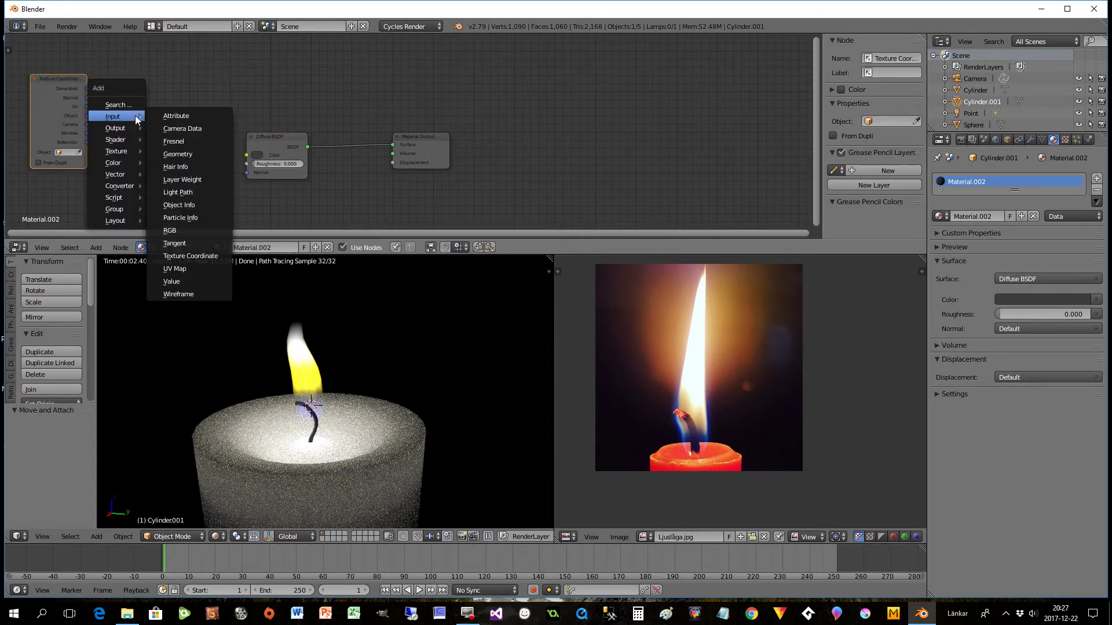
{"action": "mouse_move", "coordinate": [128, 186]}
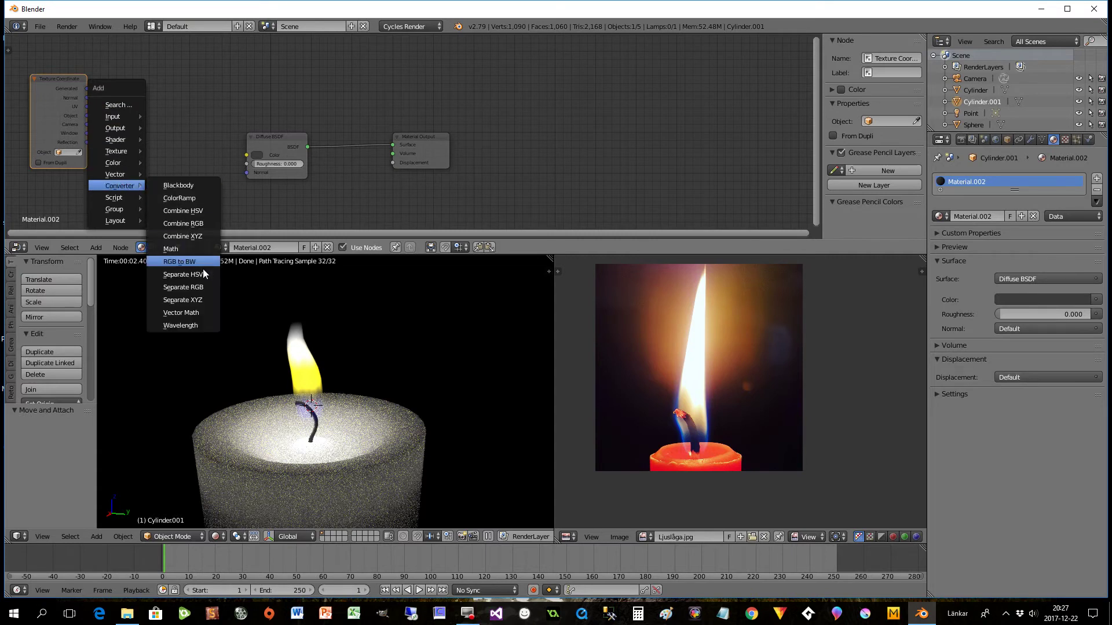
{"action": "left_click", "coordinate": [200, 300]}
{"action": "left_click", "coordinate": [130, 104]}
{"action": "left_click_drag", "start_coordinate": [87, 88], "coordinate": [130, 144]}
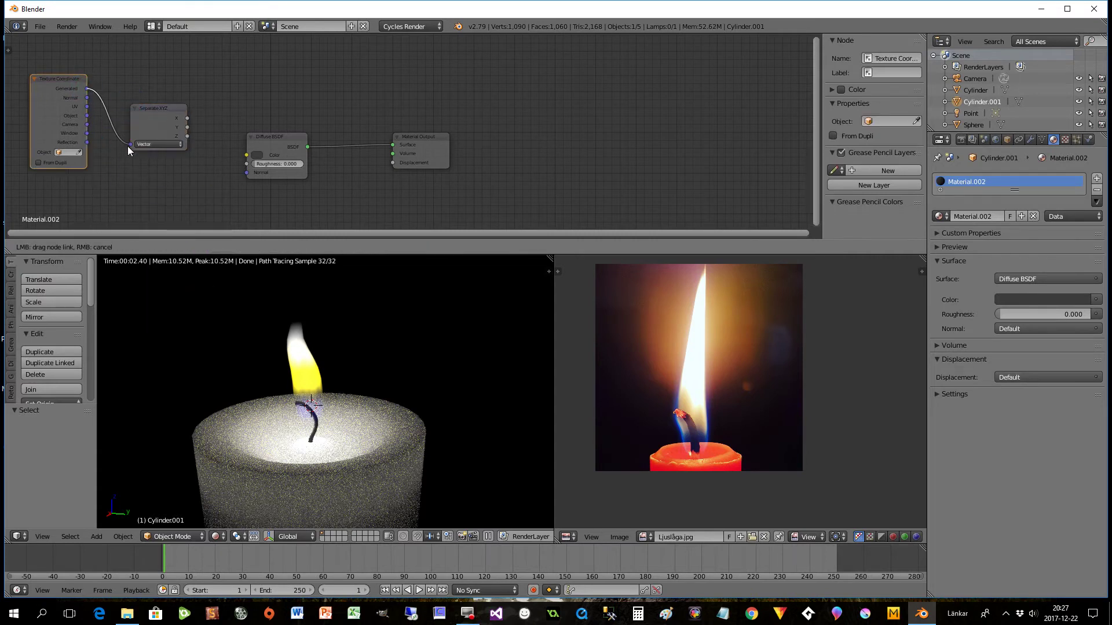
Step: Add a ColorRamp driven by the Separate XYZ's Z output and connect its Color to the wick's Diffuse BSDF colour
{"action": "key", "text": "shift+a"}
{"action": "mouse_move", "coordinate": [268, 88]}
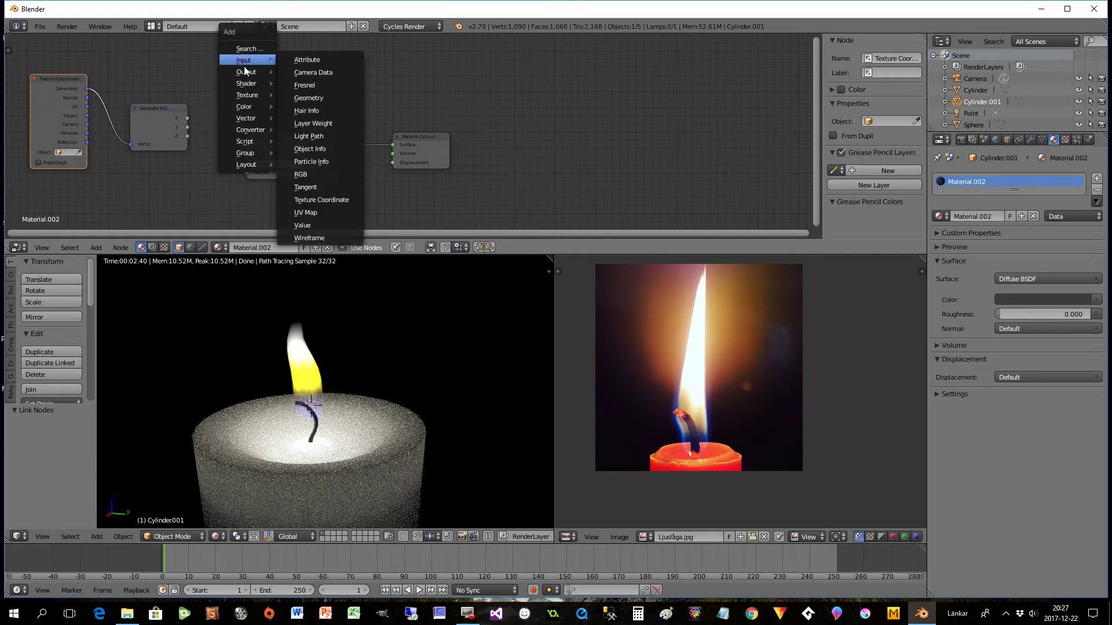
{"action": "mouse_move", "coordinate": [241, 126]}
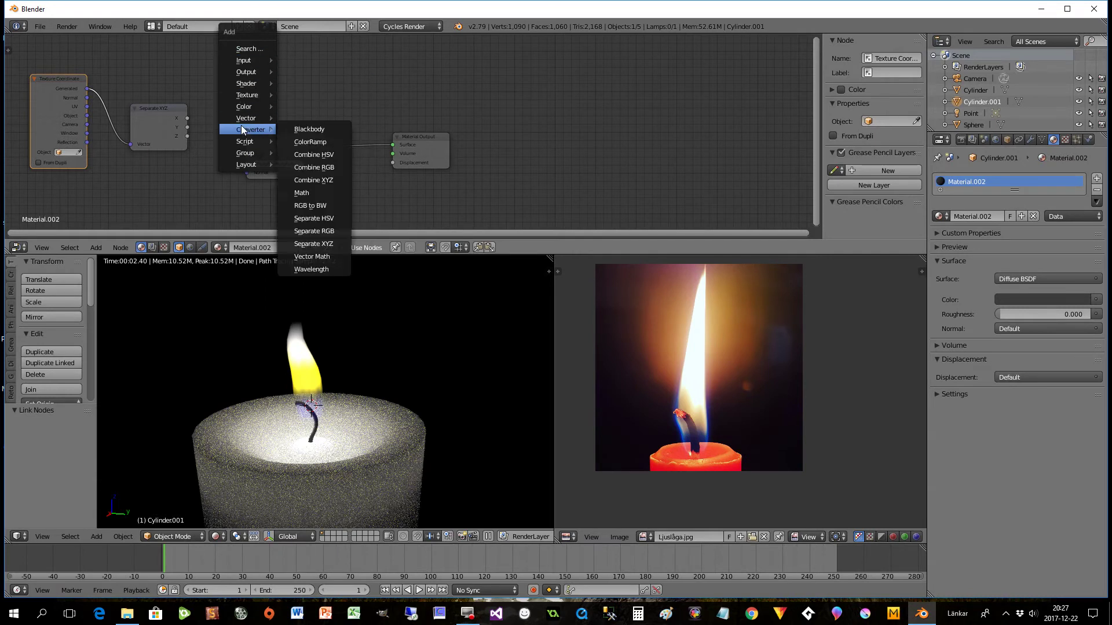
{"action": "left_click", "coordinate": [317, 142]}
{"action": "left_click", "coordinate": [226, 44]}
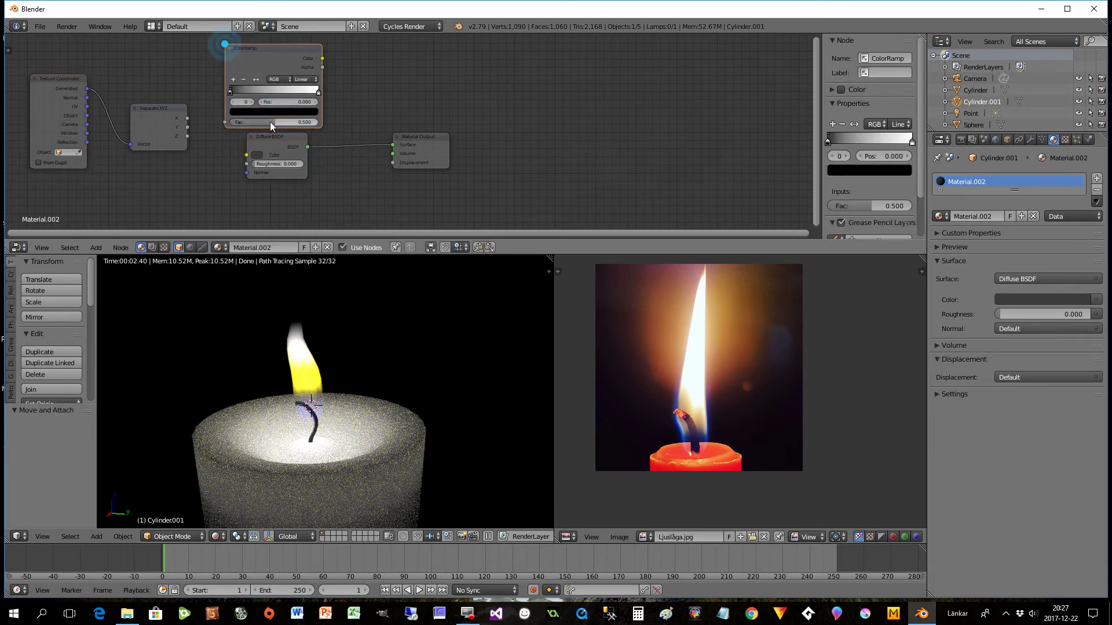
{"action": "left_click_drag", "start_coordinate": [268, 138], "coordinate": [358, 71]}
{"action": "left_click_drag", "start_coordinate": [434, 141], "coordinate": [569, 88]}
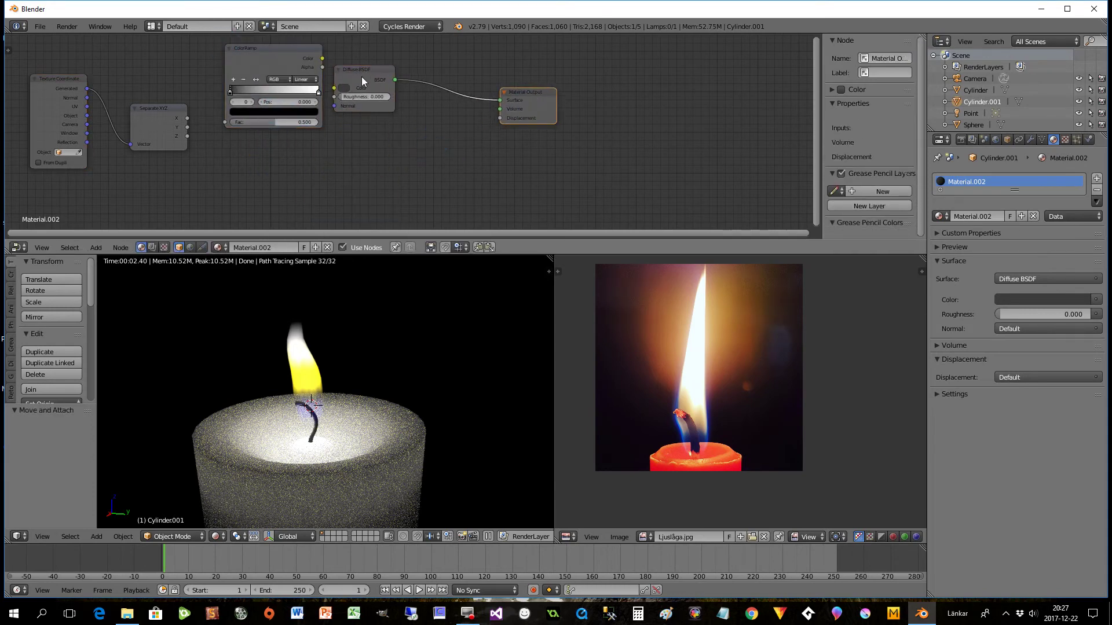
{"action": "mouse_move", "coordinate": [361, 77]}
{"action": "left_mouse_down"}
{"action": "mouse_move", "coordinate": [388, 52]}
{"action": "mouse_move", "coordinate": [362, 70]}
{"action": "left_mouse_up"}
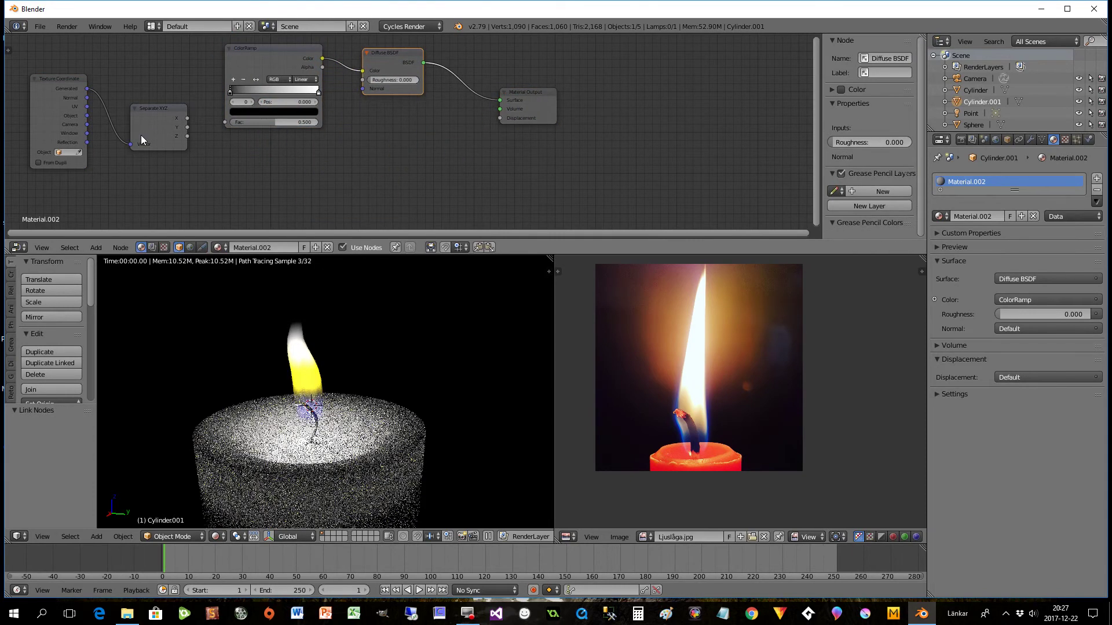
{"action": "left_click_drag", "start_coordinate": [187, 136], "coordinate": [225, 121]}
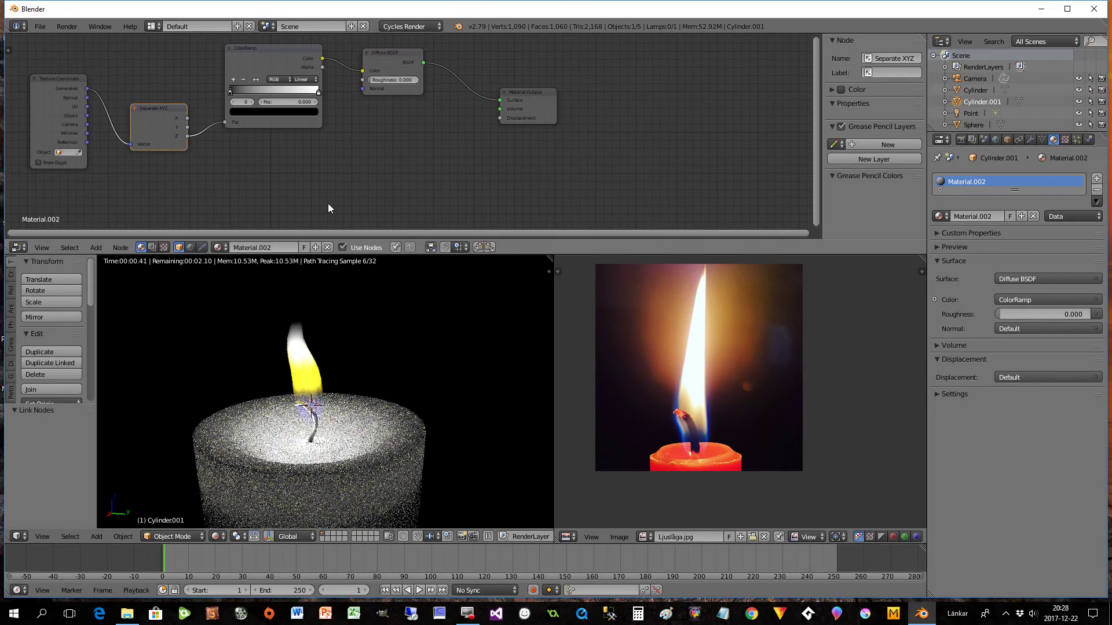
Step: Recolour the wick ColorRamp's white stop to a light salmon tone and set the black stop's position to 0.673
{"action": "left_click", "coordinate": [317, 92]}
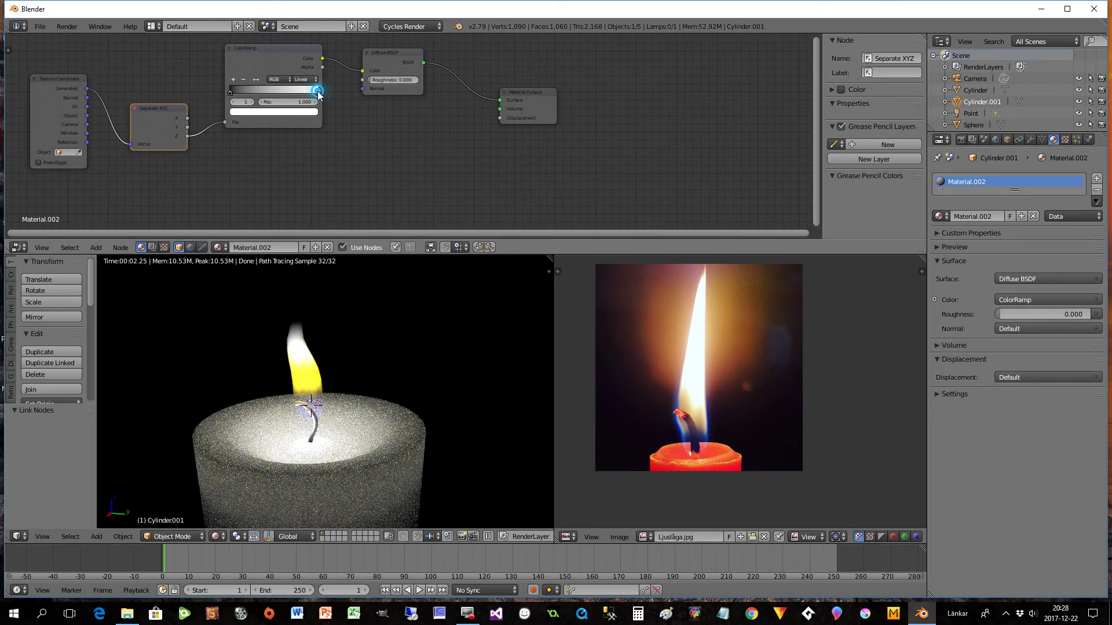
{"action": "left_click", "coordinate": [293, 112]}
{"action": "left_click", "coordinate": [261, 159]}
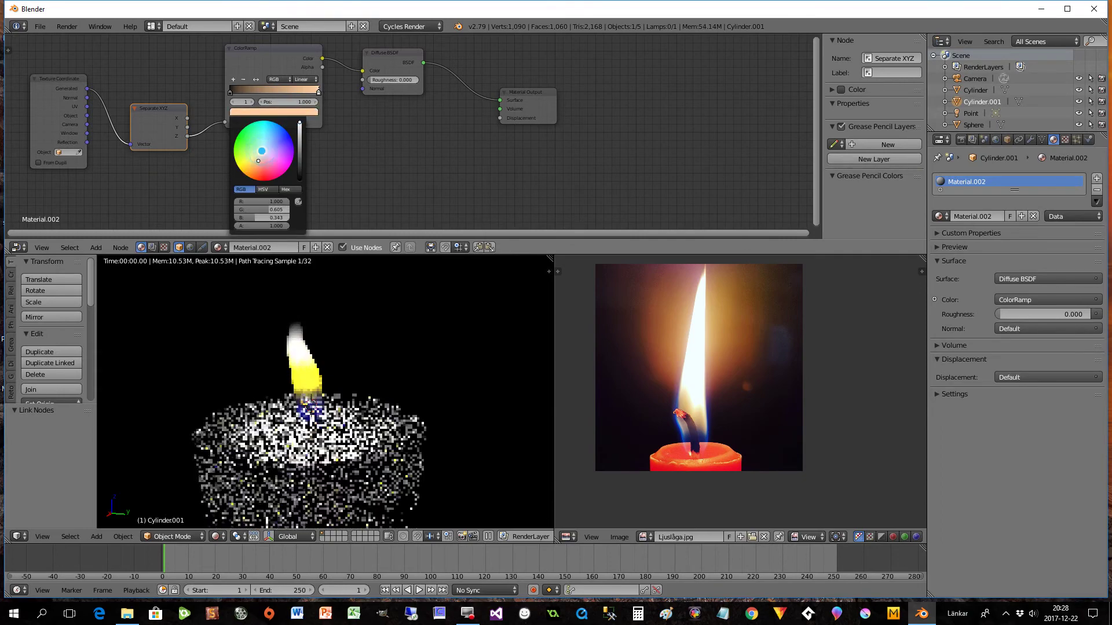
{"action": "left_click_drag", "start_coordinate": [262, 160], "coordinate": [263, 159]}
{"action": "left_click_drag", "start_coordinate": [229, 92], "coordinate": [290, 92]}
Step: In the candle body's material, insert a Mix Shader between the Subsurface Scattering and Material Output nodes
{"action": "scroll", "coordinate": [395, 358], "scroll_direction": "down", "scroll_amount": 2}
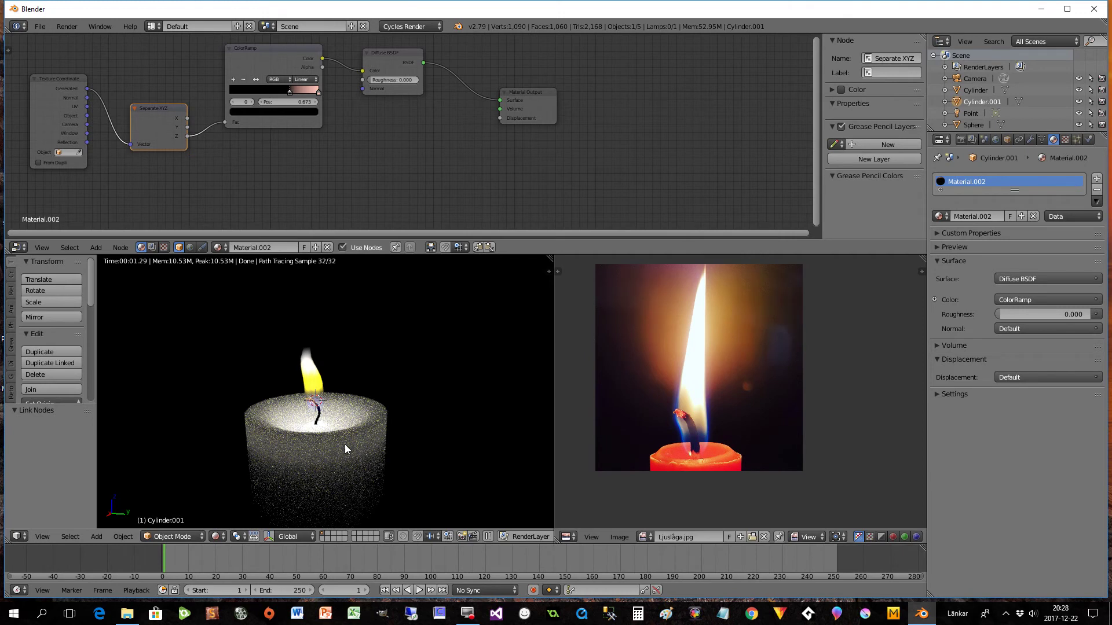
{"action": "right_click", "coordinate": [352, 465]}
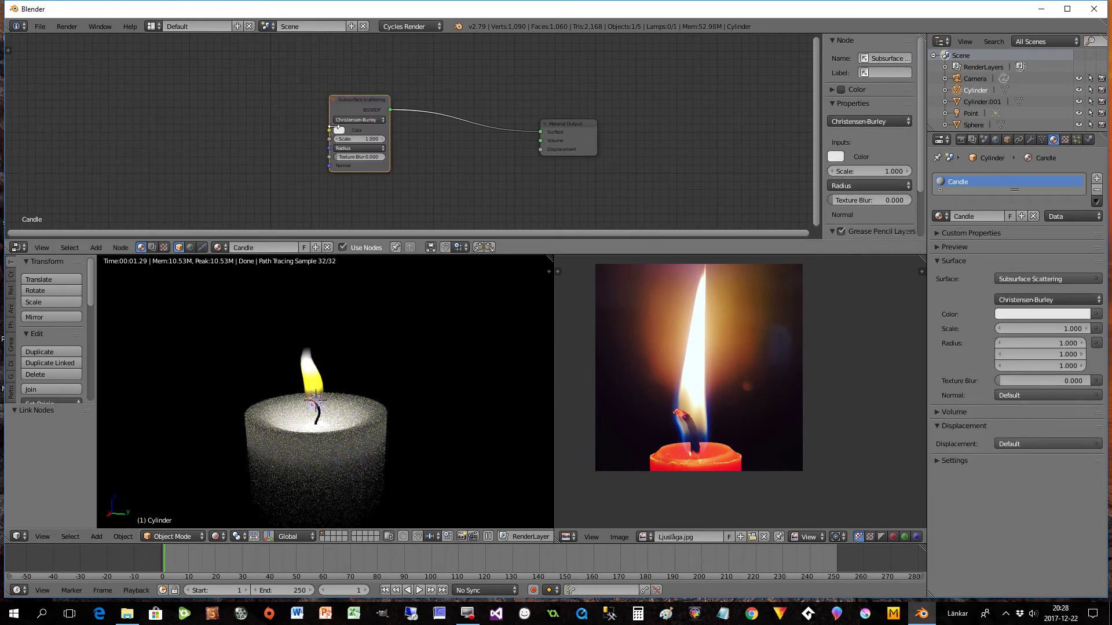
{"action": "left_click_drag", "start_coordinate": [359, 100], "coordinate": [256, 75]}
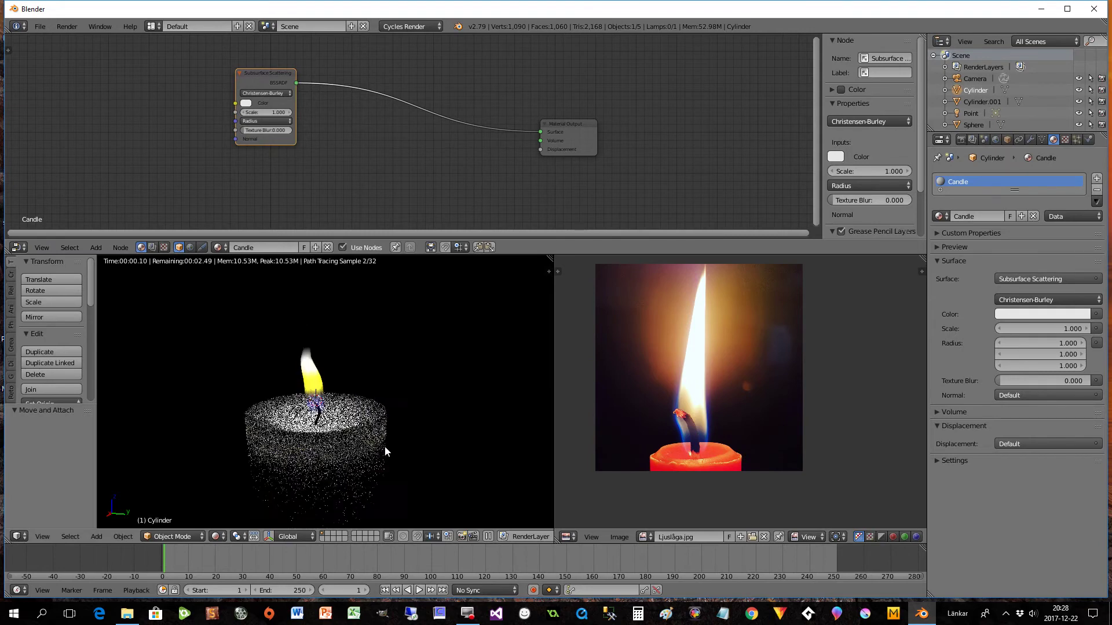
{"action": "key", "text": "shift+a"}
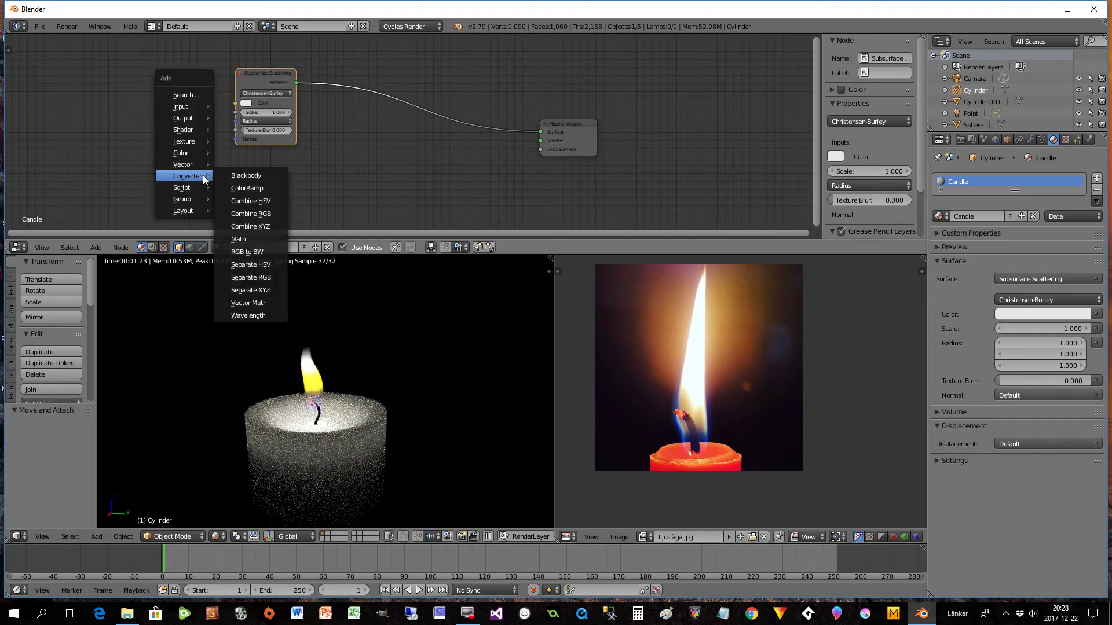
{"action": "mouse_move", "coordinate": [186, 144]}
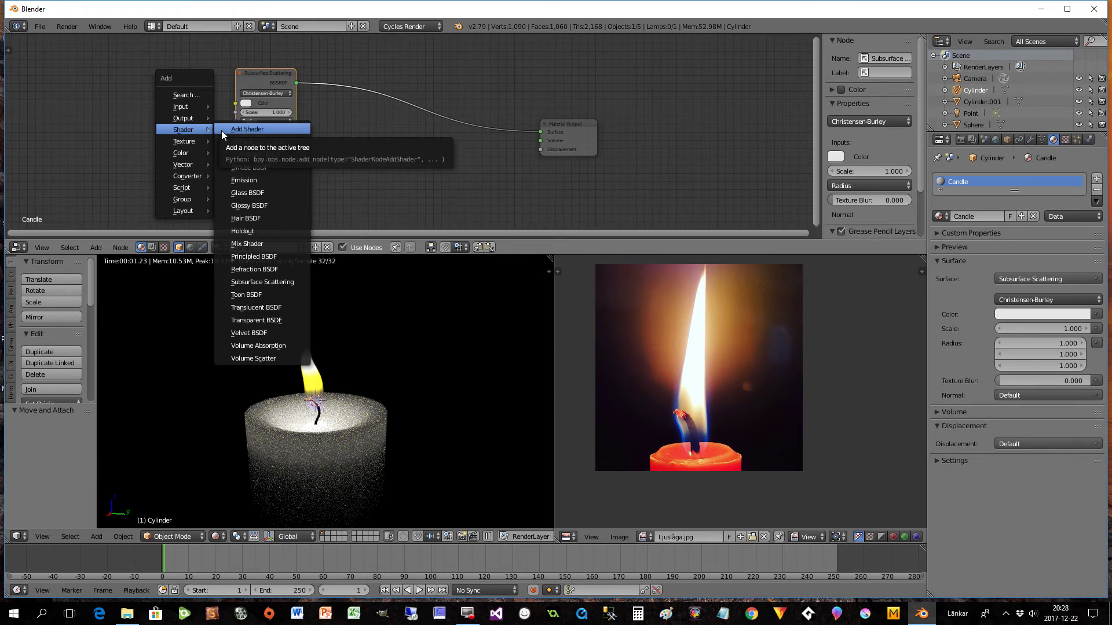
{"action": "left_click", "coordinate": [281, 243]}
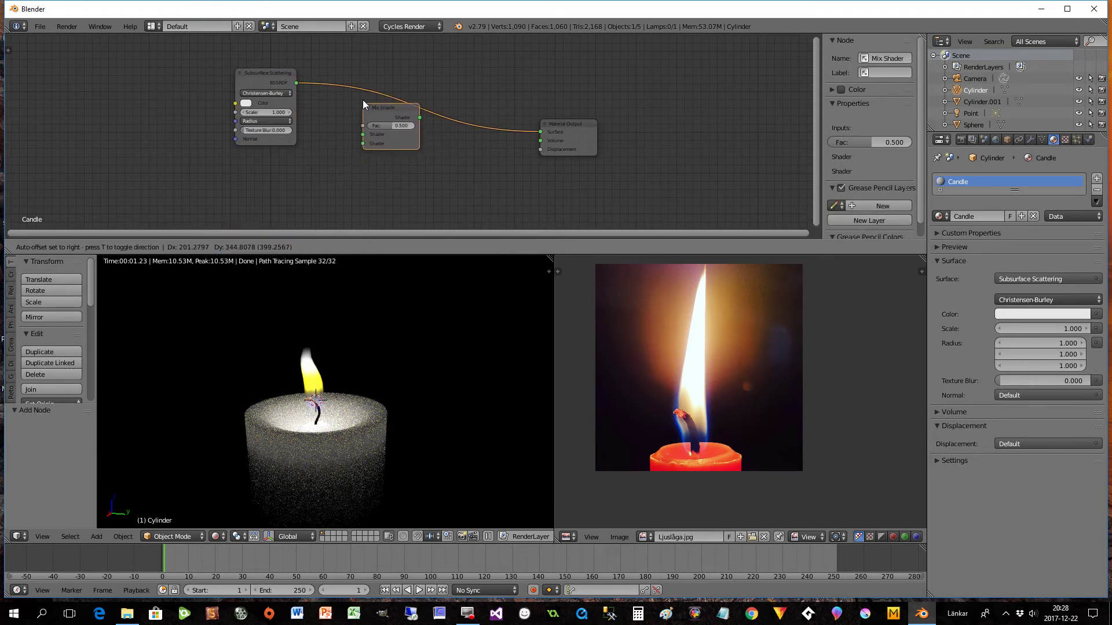
{"action": "left_click", "coordinate": [363, 71]}
{"action": "left_click", "coordinate": [260, 70]}
{"action": "left_click_drag", "start_coordinate": [252, 71], "coordinate": [203, 52]}
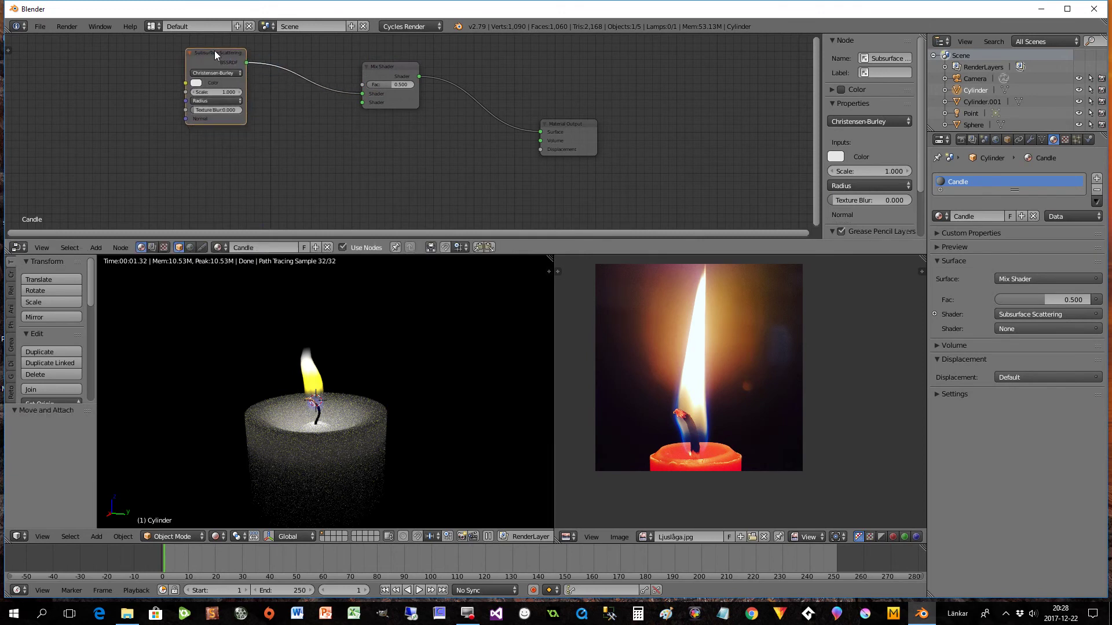
Step: Add a Diffuse BSDF and a Glossy BSDF below the candle material's Subsurface Scattering node
{"action": "key", "text": "shift+a"}
{"action": "mouse_move", "coordinate": [204, 164]}
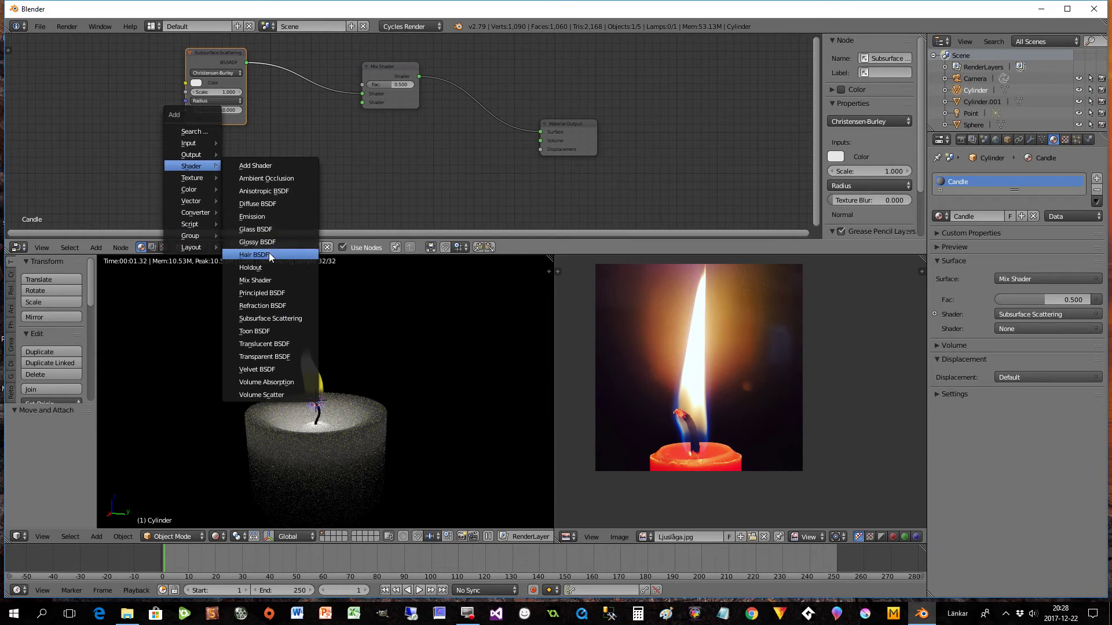
{"action": "left_click", "coordinate": [263, 204]}
{"action": "key", "text": "shift+a"}
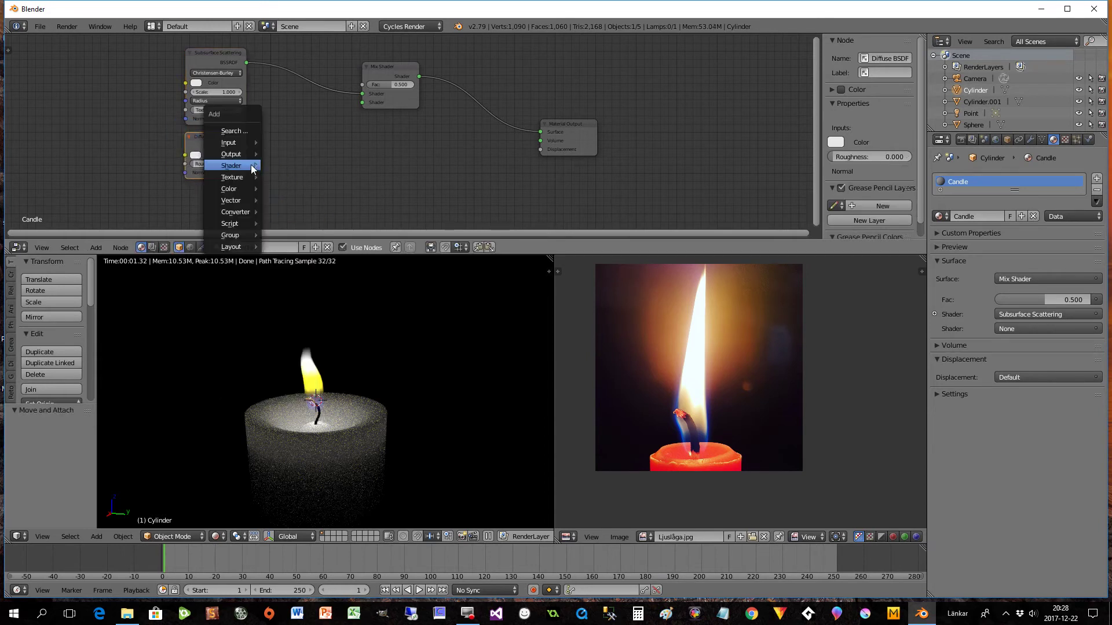
{"action": "mouse_move", "coordinate": [252, 167]}
{"action": "left_click", "coordinate": [298, 241]}
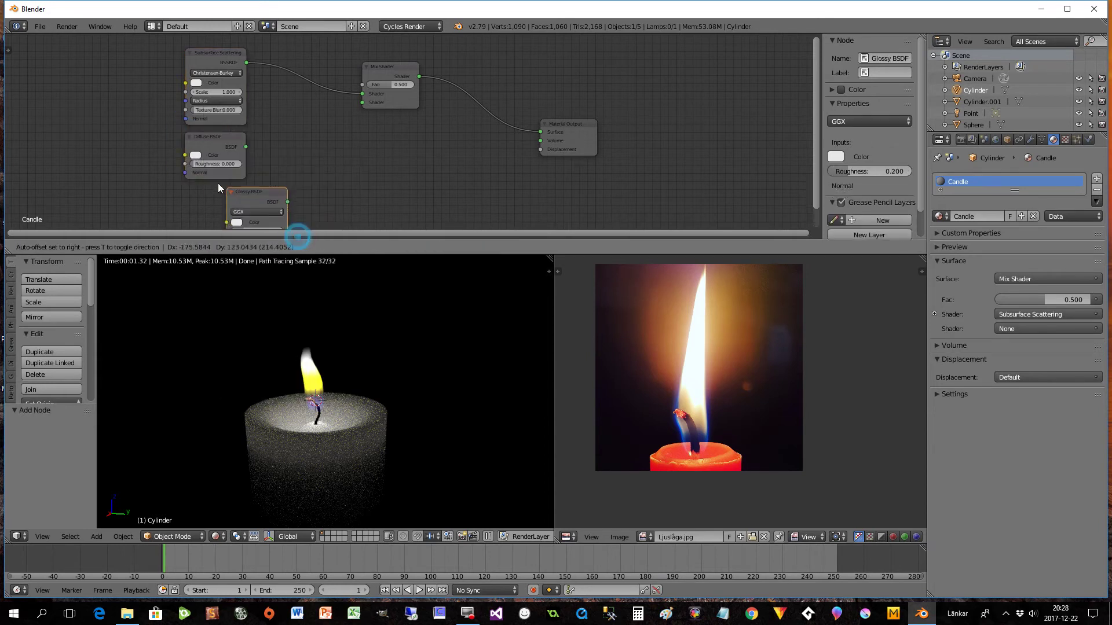
{"action": "left_click", "coordinate": [185, 193]}
{"action": "mouse_move", "coordinate": [216, 142]}
{"action": "left_mouse_down"}
{"action": "mouse_move", "coordinate": [211, 156]}
{"action": "mouse_move", "coordinate": [210, 147]}
{"action": "left_mouse_up"}
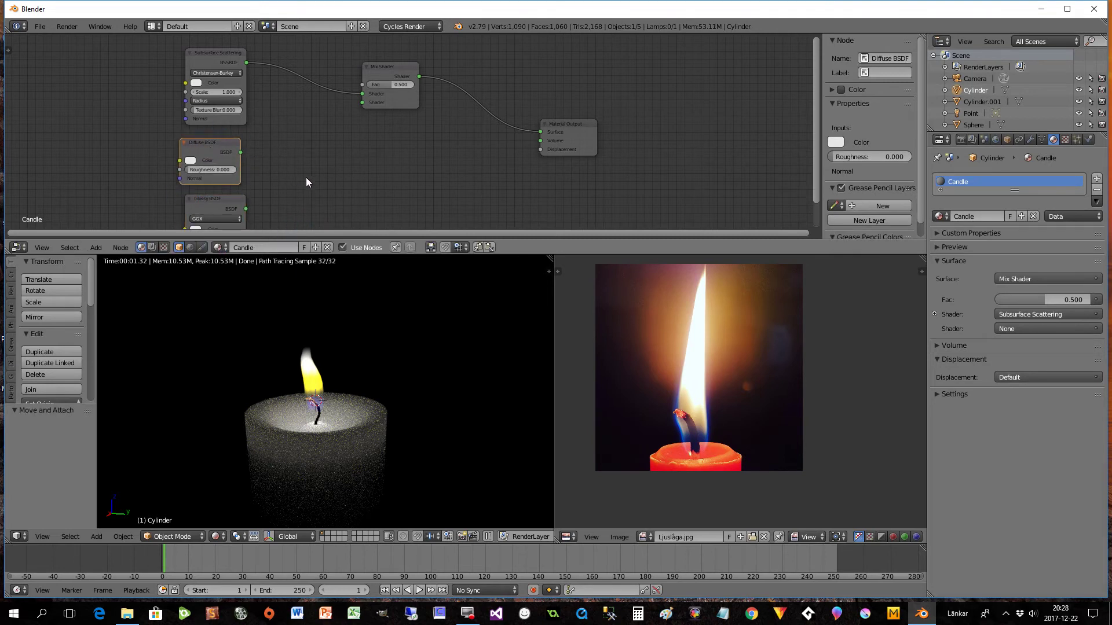
Step: Add a second Mix Shader and connect the Diffuse BSDF and Glossy BSDF to its two shader inputs
{"action": "key", "text": "shift+a"}
{"action": "mouse_move", "coordinate": [306, 178]}
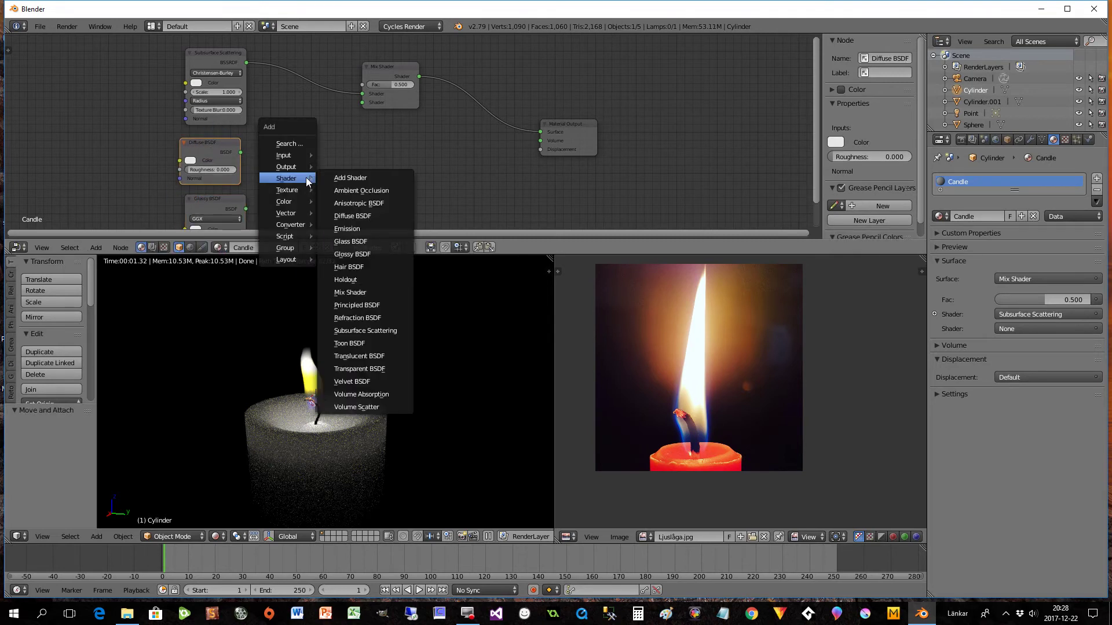
{"action": "left_click", "coordinate": [363, 293]}
{"action": "left_click", "coordinate": [308, 146]}
{"action": "left_click_drag", "start_coordinate": [241, 152], "coordinate": [308, 176]}
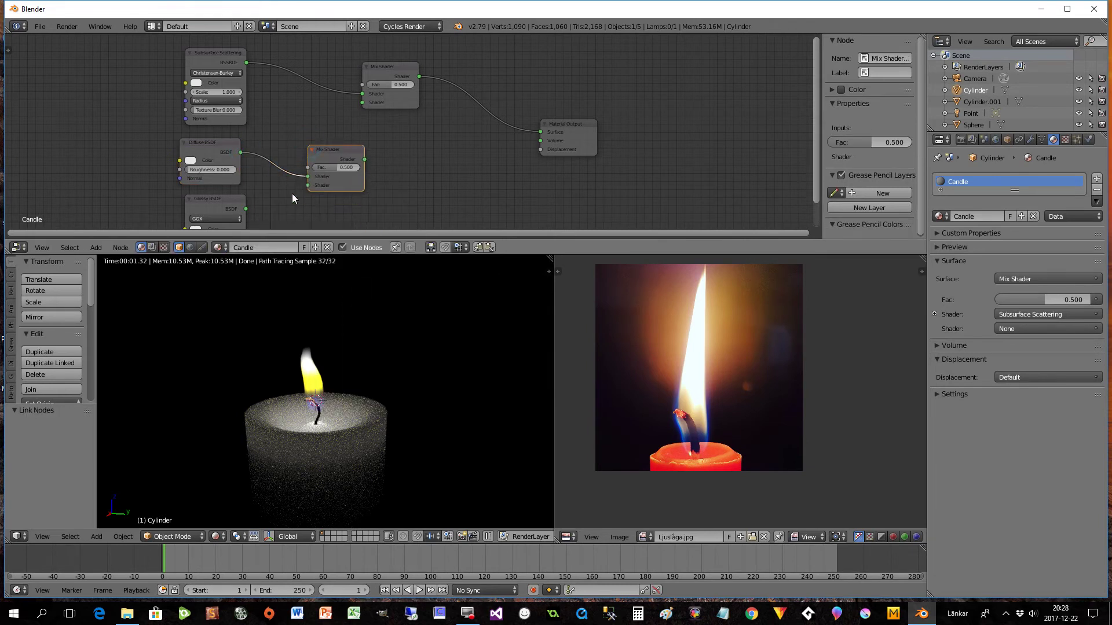
{"action": "left_click_drag", "start_coordinate": [246, 208], "coordinate": [307, 185]}
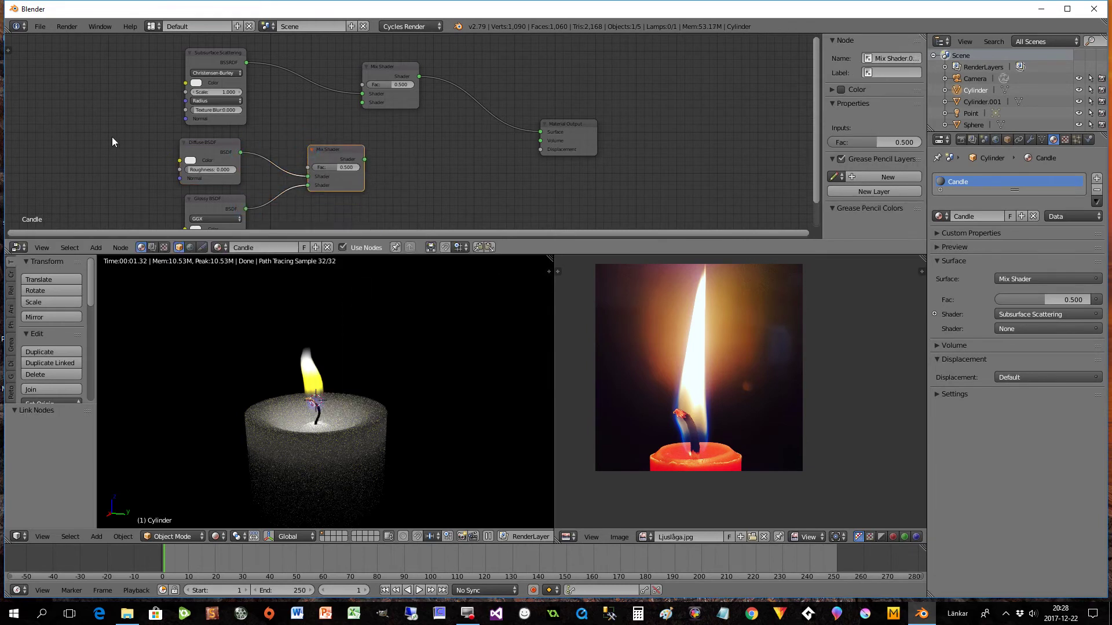
Step: Add a Layer Weight node and connect its Facing output to the Fac input of the Mix Shader combining diffuse and glossy
{"action": "key", "text": "shift+a"}
{"action": "mouse_move", "coordinate": [113, 139]}
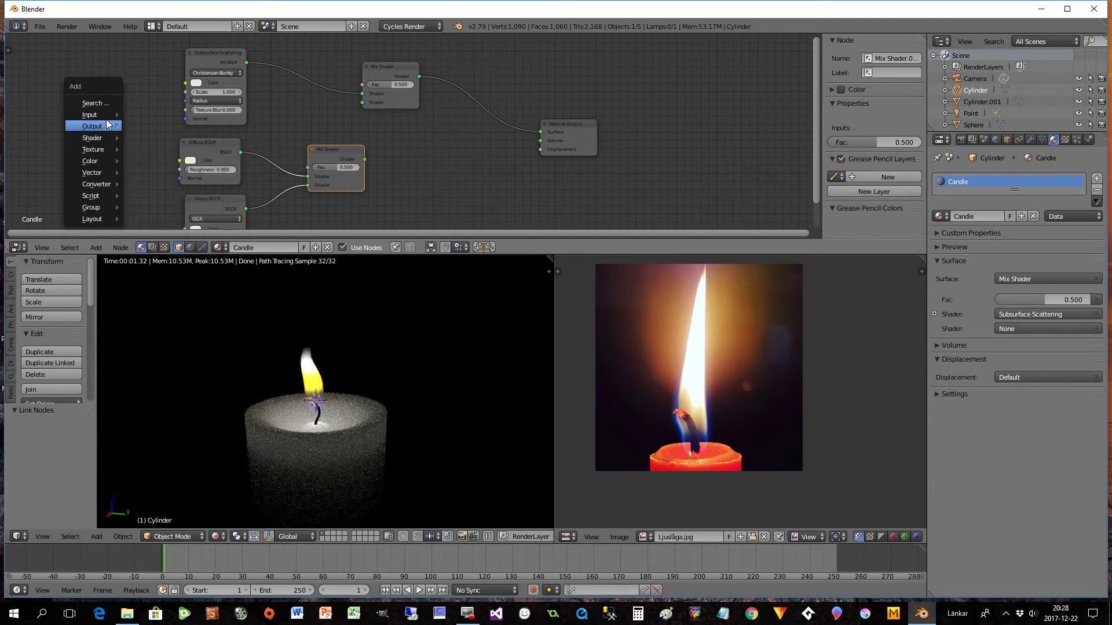
{"action": "mouse_move", "coordinate": [114, 115]}
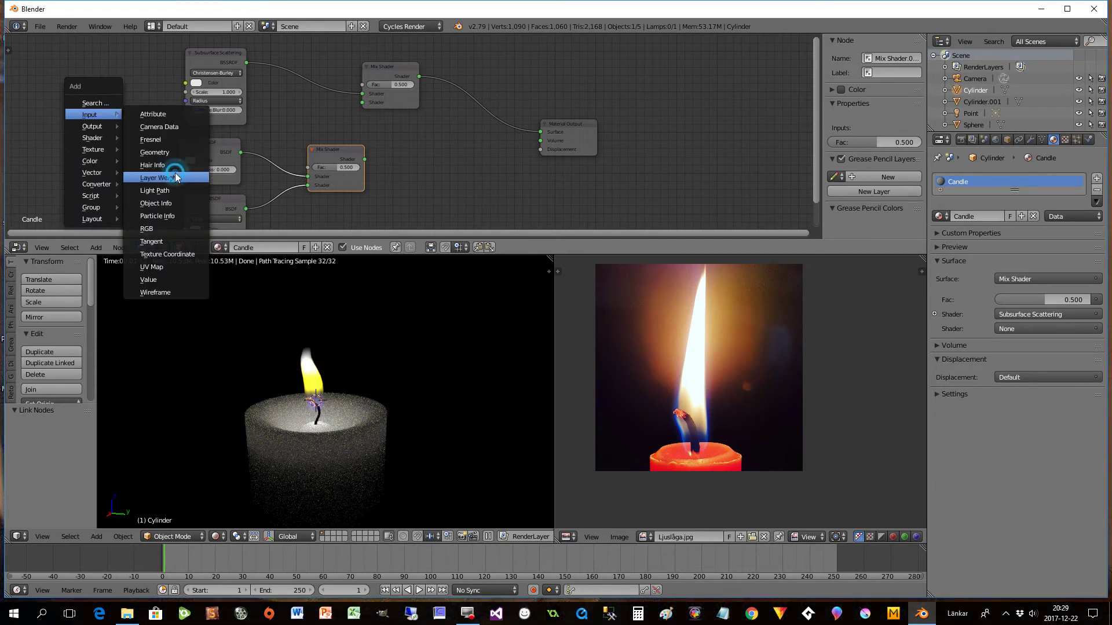
{"action": "left_click", "coordinate": [159, 177]}
{"action": "left_click", "coordinate": [88, 105]}
{"action": "left_click_drag", "start_coordinate": [143, 127], "coordinate": [308, 167]}
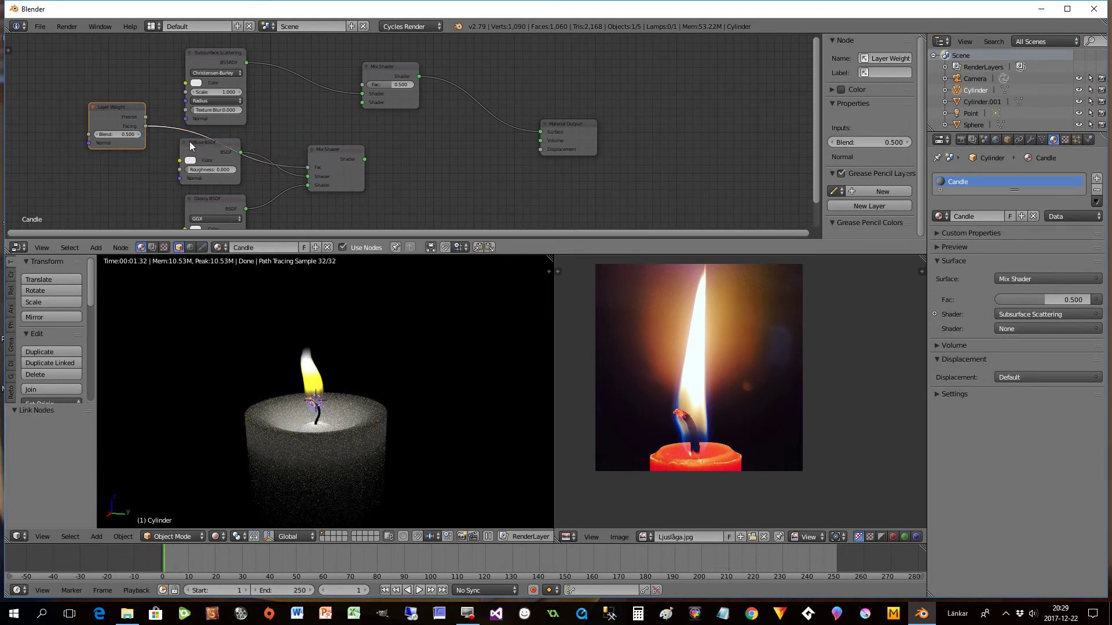
Step: Spread out the candle material's shader nodes, moving the Diffuse, Glossy, Subsurface Scattering, final Mix Shader and Material Output apart
{"action": "left_click_drag", "start_coordinate": [191, 143], "coordinate": [163, 146]}
{"action": "left_click_drag", "start_coordinate": [210, 197], "coordinate": [182, 203]}
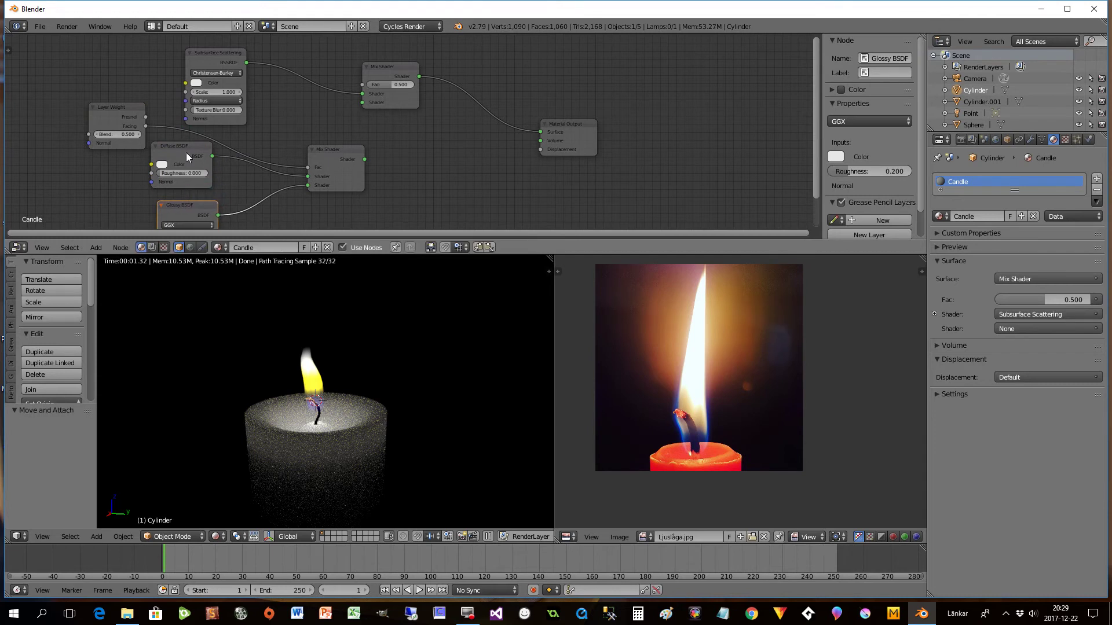
{"action": "left_click_drag", "start_coordinate": [187, 152], "coordinate": [193, 160]}
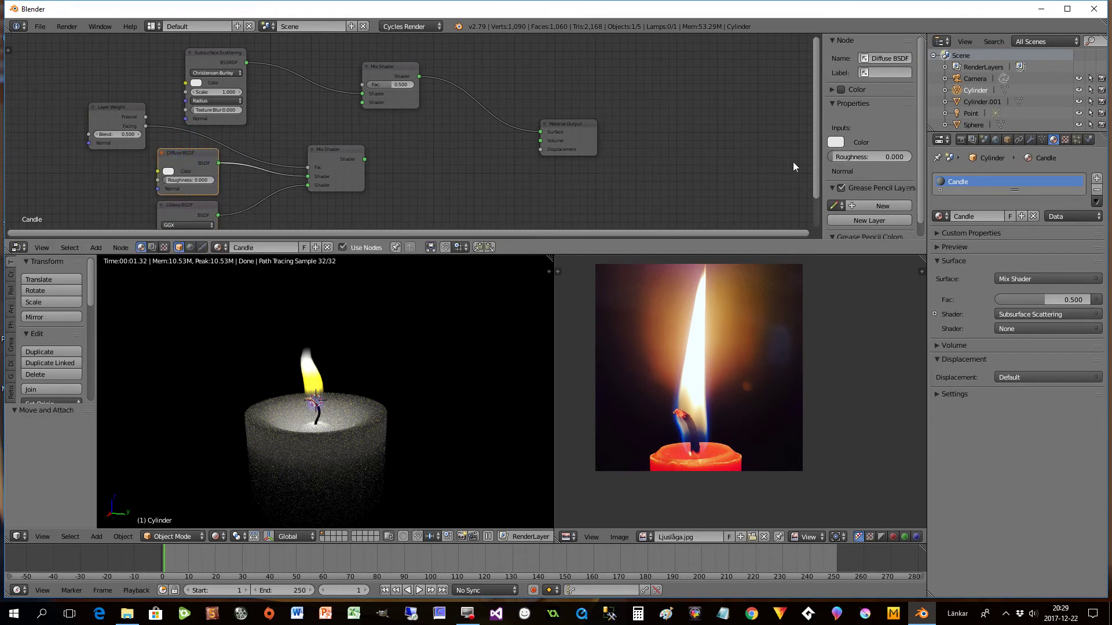
{"action": "left_click_drag", "start_coordinate": [815, 168], "coordinate": [815, 177]}
{"action": "left_click_drag", "start_coordinate": [398, 55], "coordinate": [444, 63]}
{"action": "left_click_drag", "start_coordinate": [223, 54], "coordinate": [276, 53]}
{"action": "left_click_drag", "start_coordinate": [434, 60], "coordinate": [439, 62]}
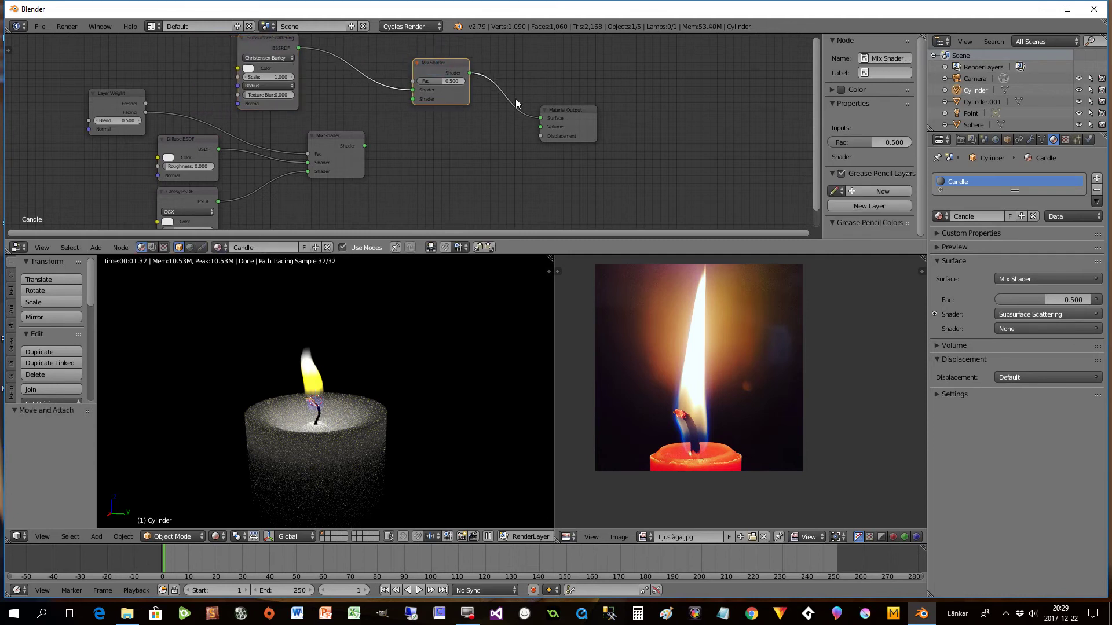
{"action": "left_click_drag", "start_coordinate": [556, 114], "coordinate": [578, 108]}
{"action": "left_click", "coordinate": [426, 73]}
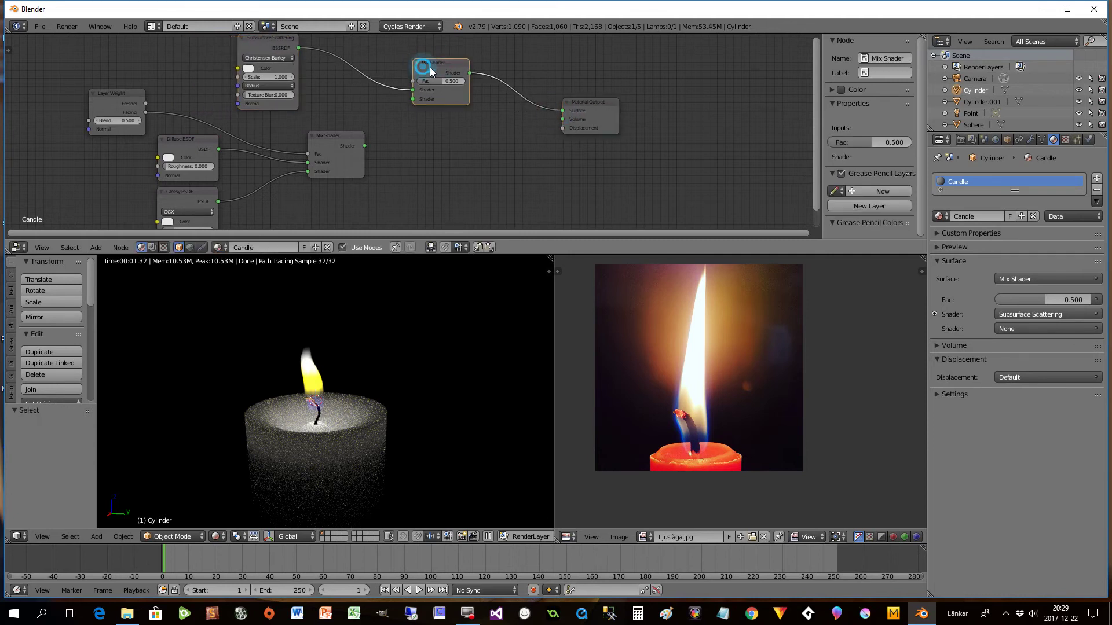
{"action": "left_click_drag", "start_coordinate": [426, 74], "coordinate": [448, 79]}
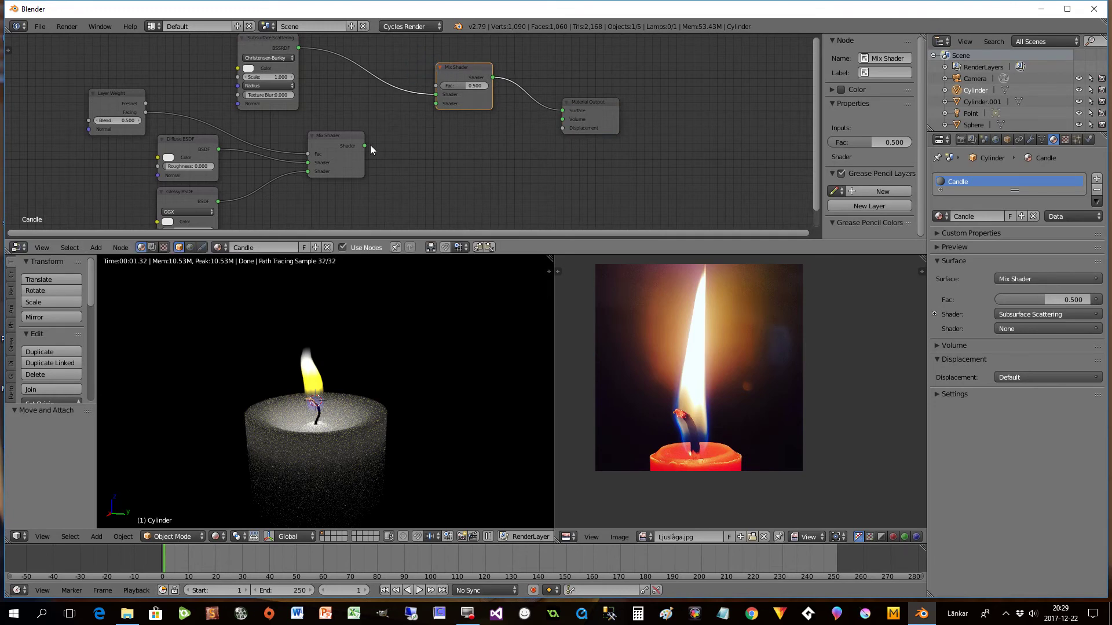
Step: Connect the diffuse-glossy Mix Shader to the final Mix Shader's second shader input and set the final mix's Fac to 0.327
{"action": "left_click_drag", "start_coordinate": [365, 146], "coordinate": [436, 104]}
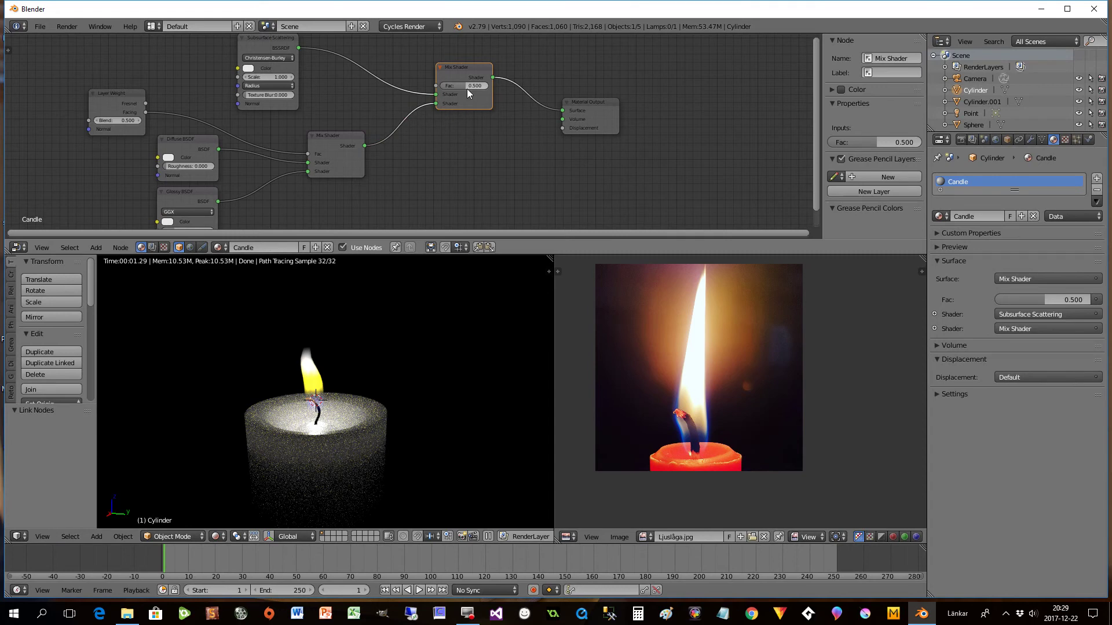
{"action": "left_click_drag", "start_coordinate": [469, 93], "coordinate": [498, 92]}
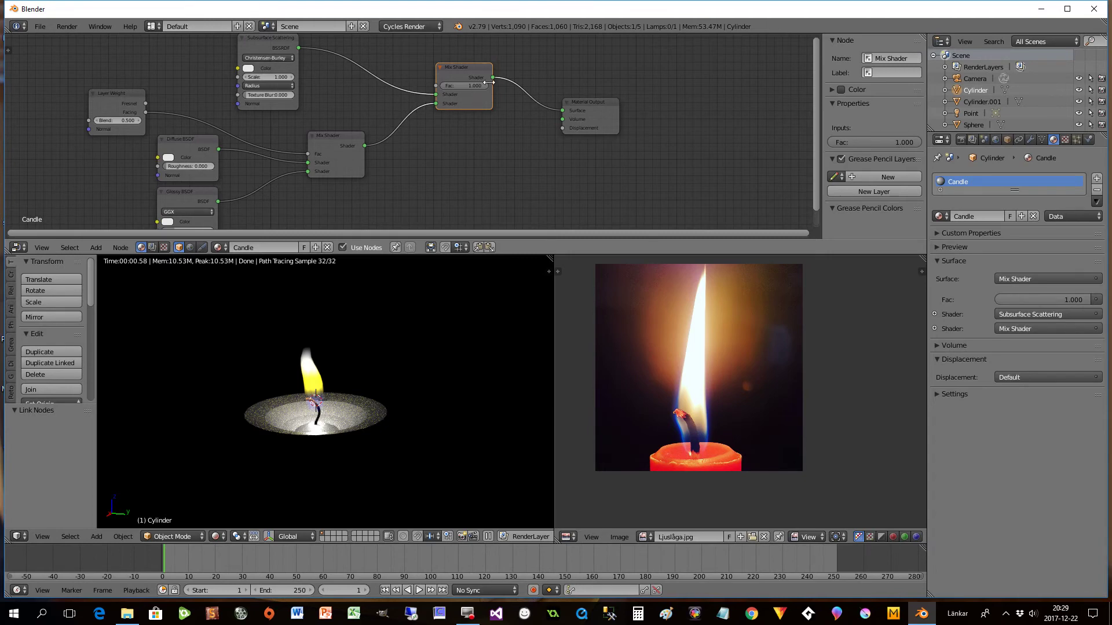
{"action": "left_click_drag", "start_coordinate": [489, 83], "coordinate": [456, 85]}
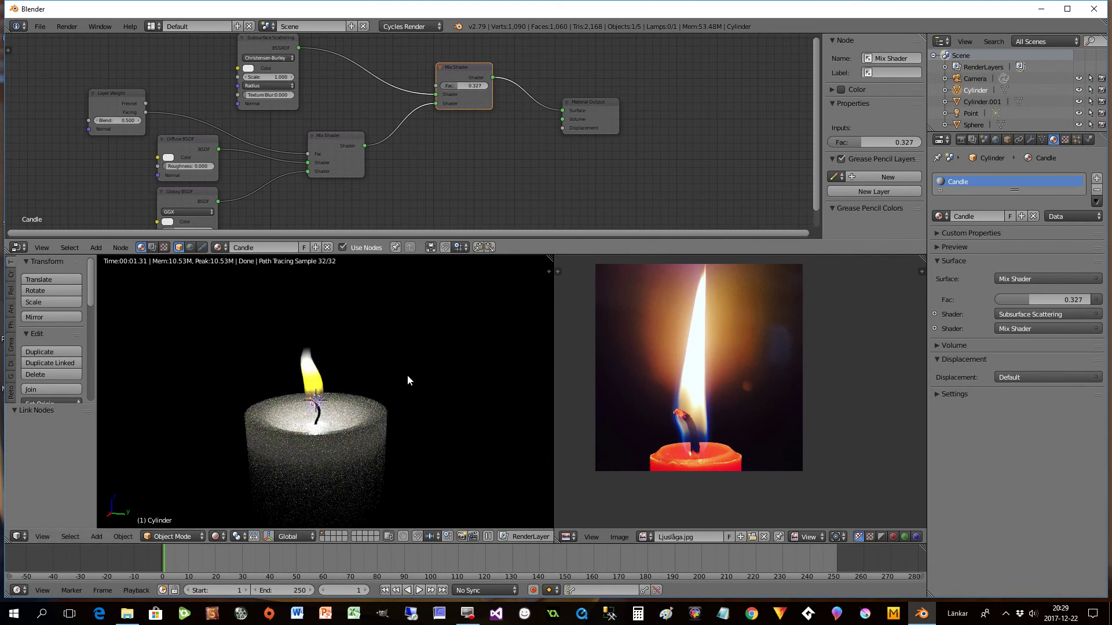
{"action": "scroll", "coordinate": [408, 374], "scroll_direction": "down", "scroll_amount": 1}
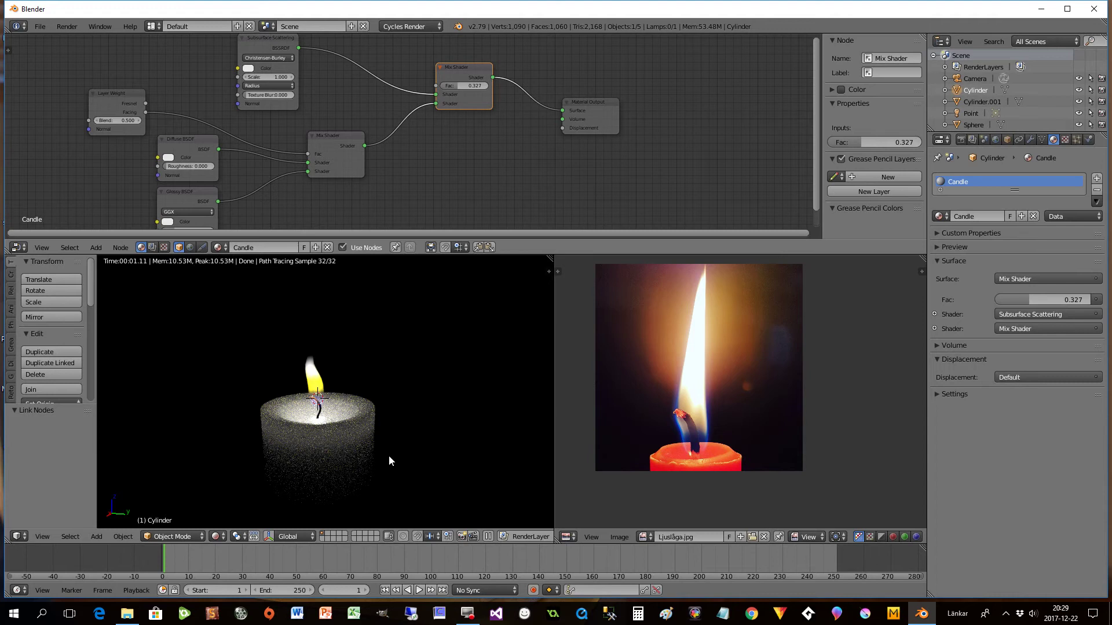
{"action": "scroll", "coordinate": [355, 434], "scroll_direction": "up", "scroll_amount": 1}
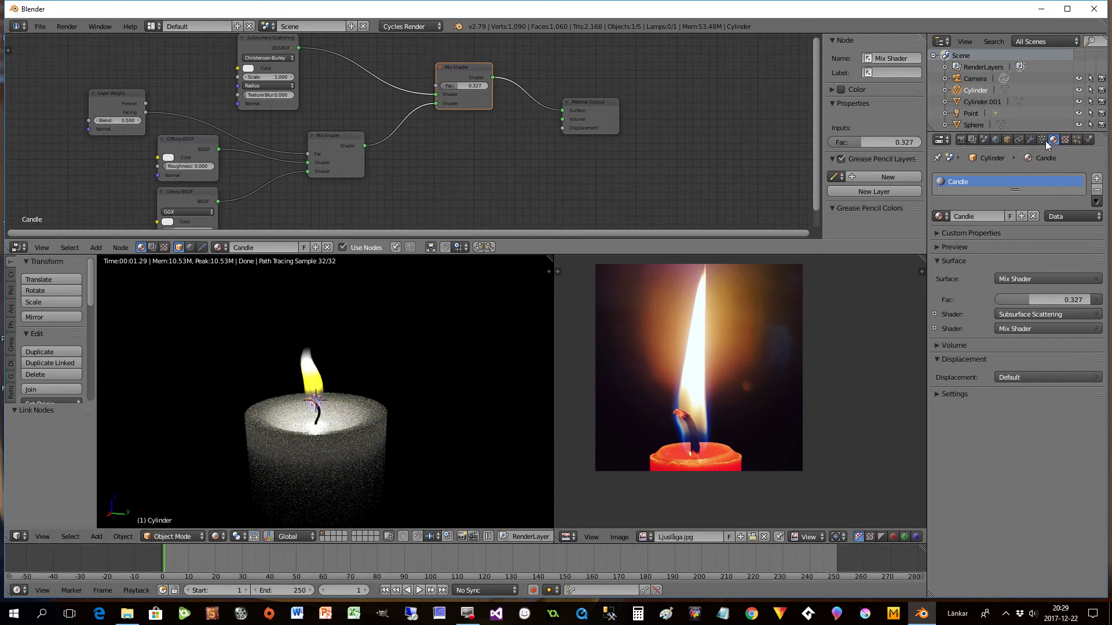
Step: Switch the viewport to Solid shading and add a Bevel modifier with 2 segments to the candle body
{"action": "left_click", "coordinate": [1031, 141]}
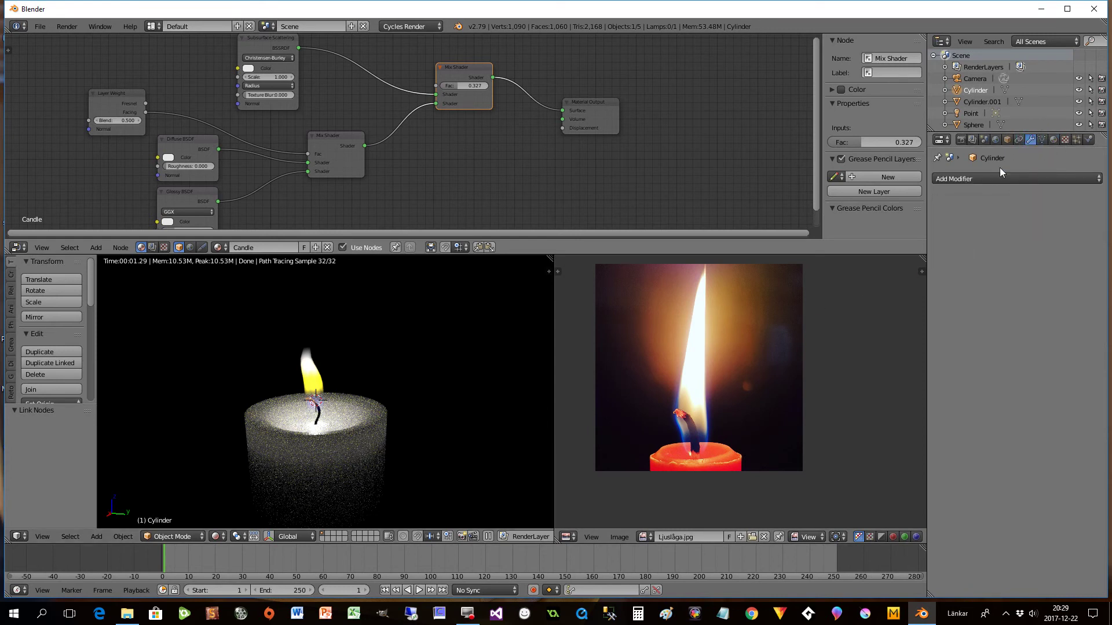
{"action": "left_click", "coordinate": [216, 536]}
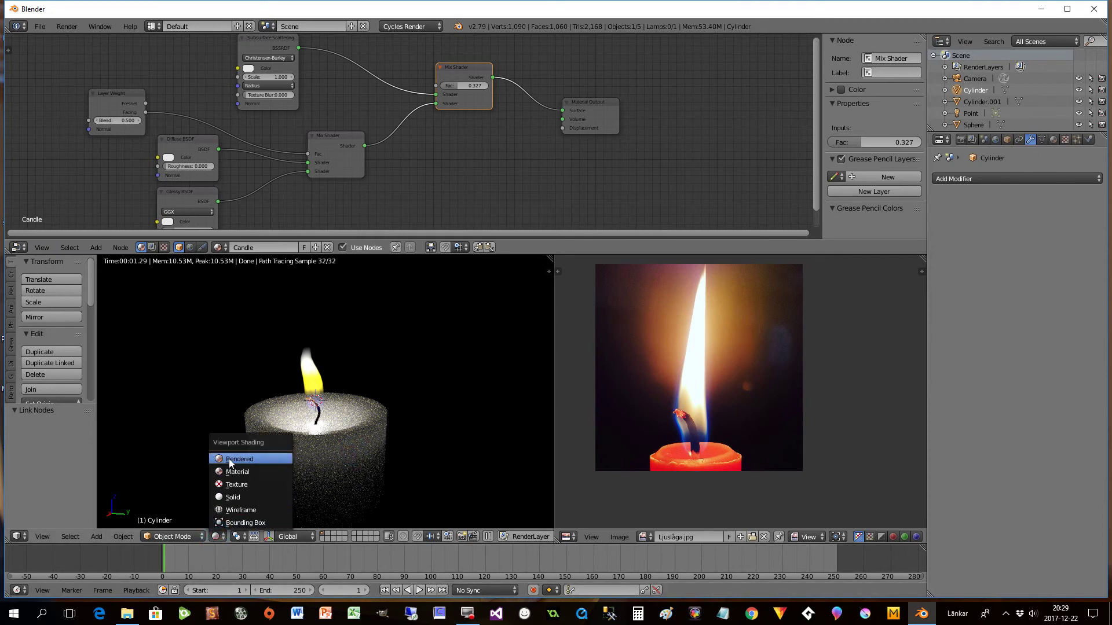
{"action": "left_click", "coordinate": [233, 497]}
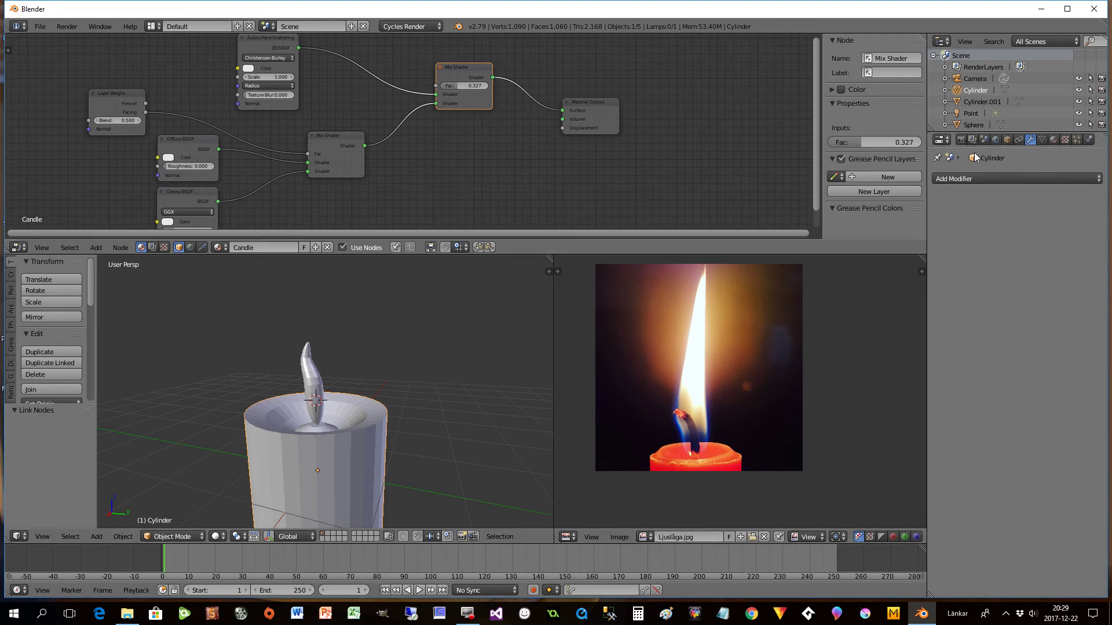
{"action": "left_click", "coordinate": [979, 176]}
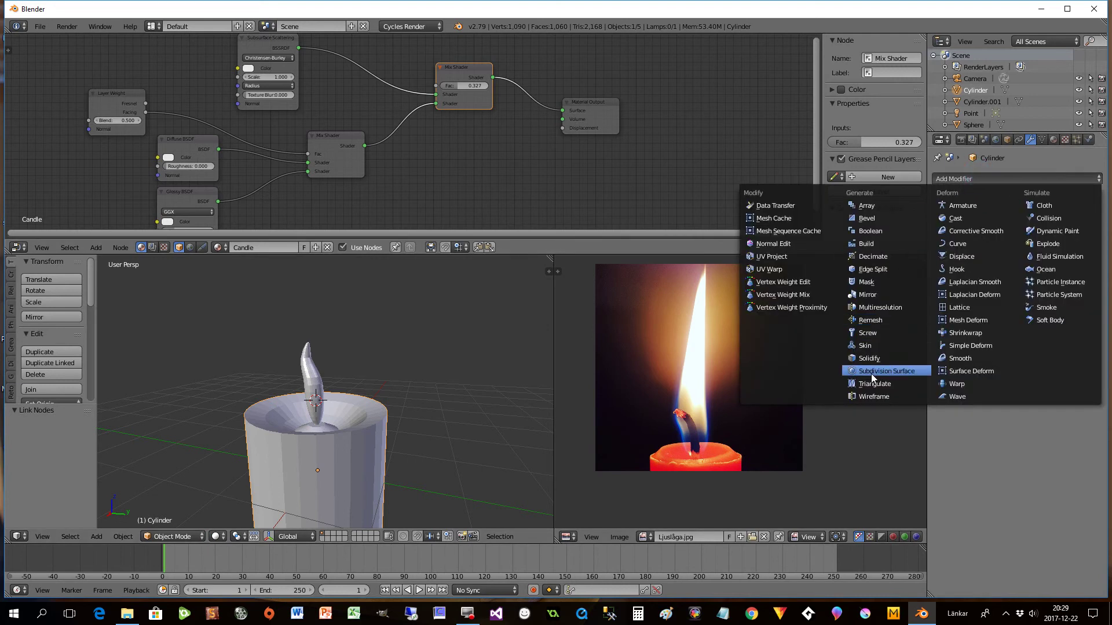
{"action": "left_click", "coordinate": [877, 218]}
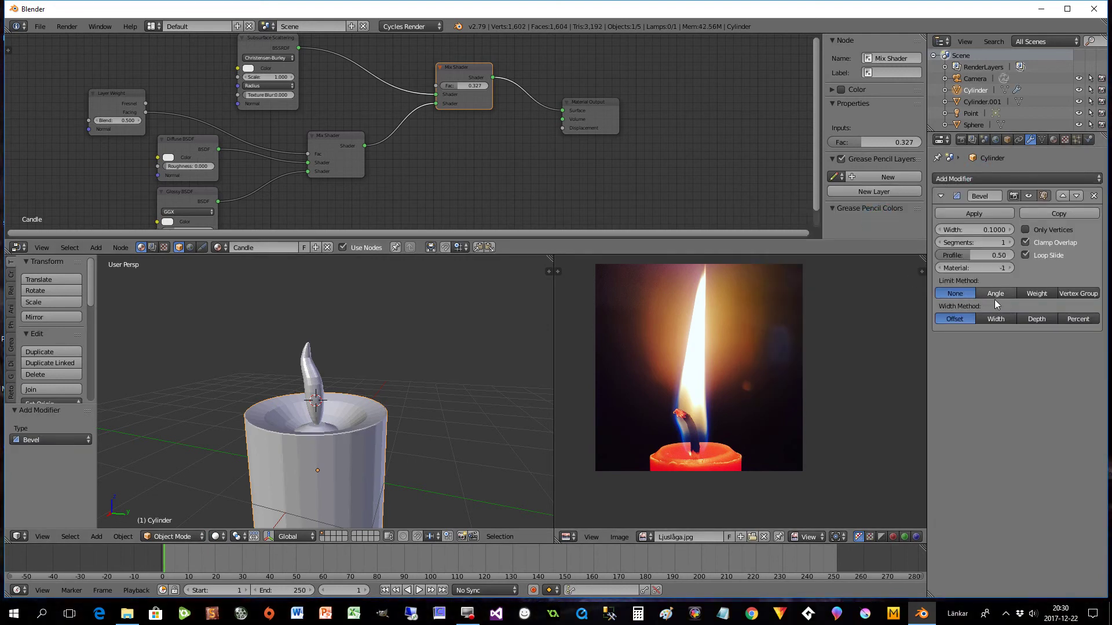
{"action": "left_click", "coordinate": [1010, 242]}
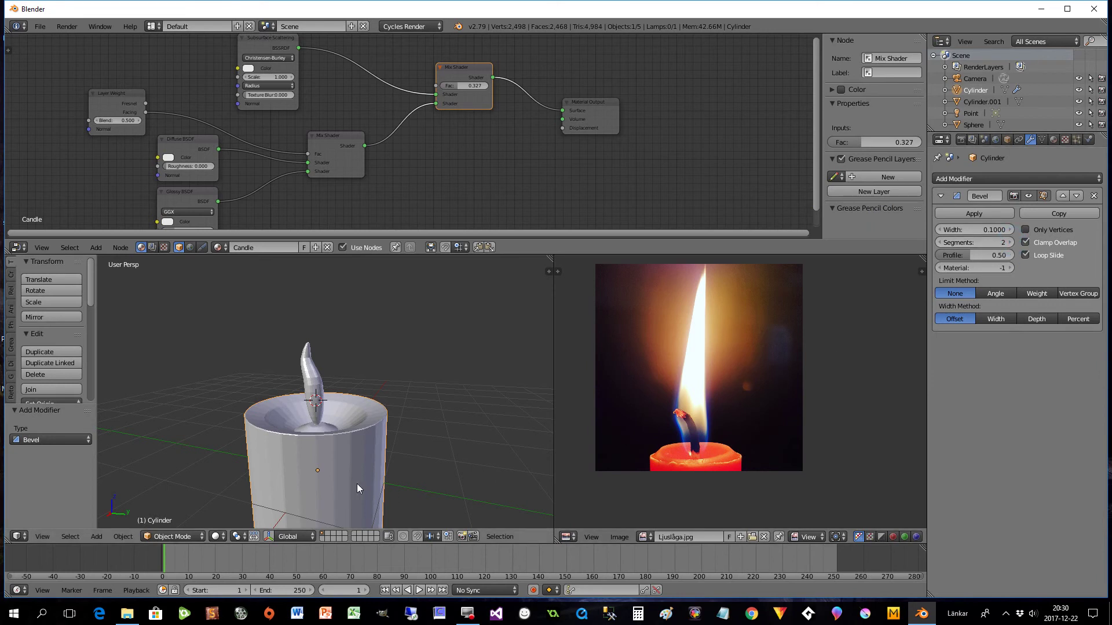
Step: Add a Subdivision Surface modifier to the candle body with 2 view subdivisions
{"action": "left_click", "coordinate": [964, 178]}
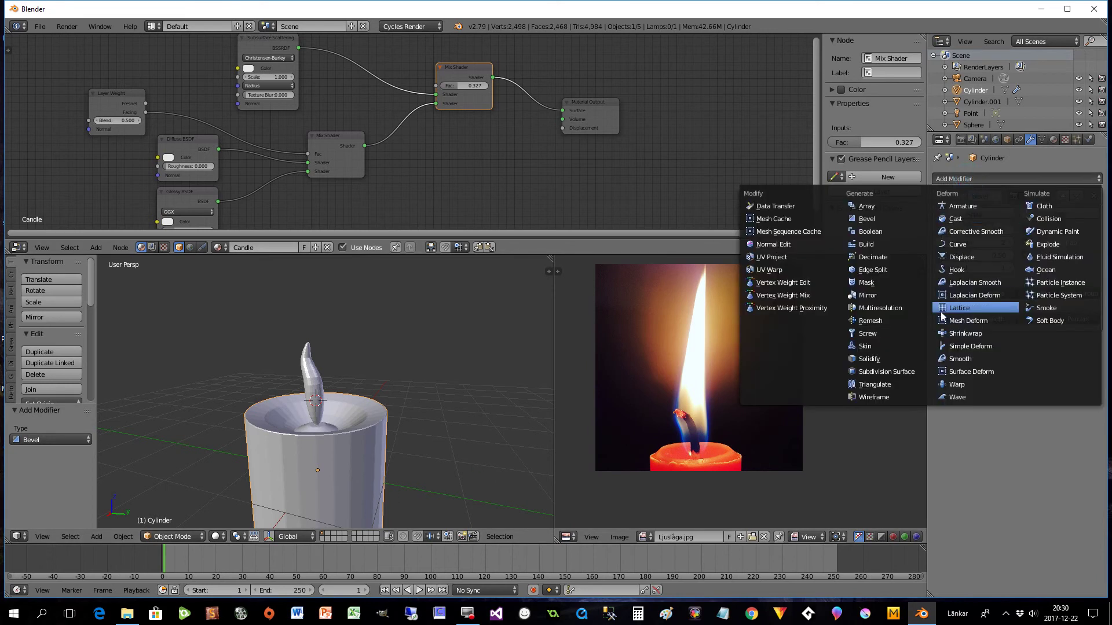
{"action": "left_click", "coordinate": [904, 371]}
{"action": "left_click", "coordinate": [1010, 403]}
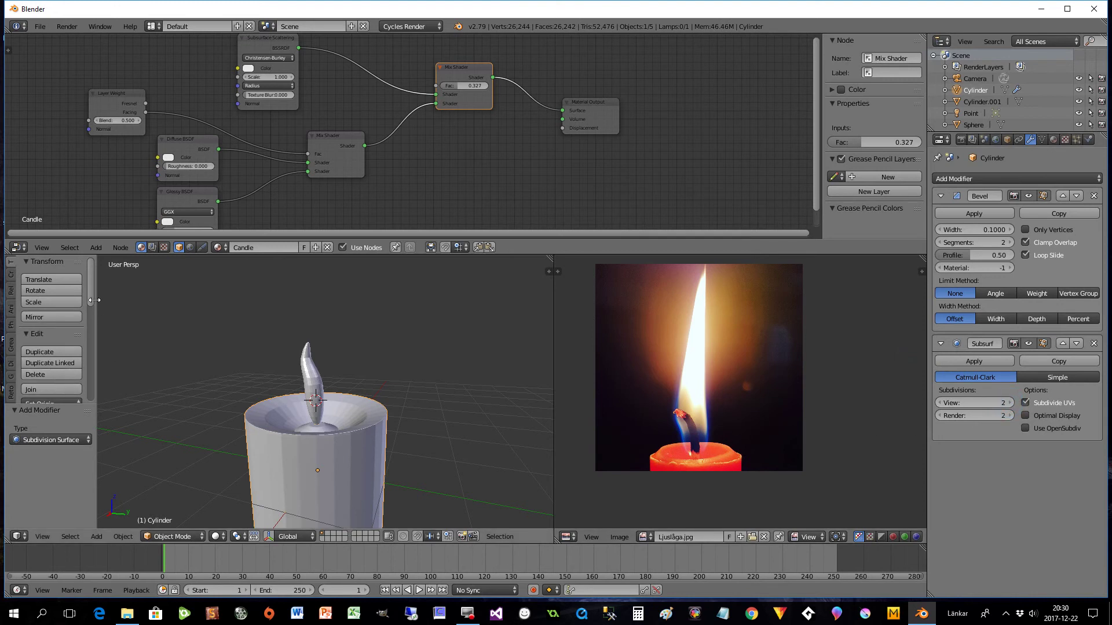
Step: Shade the candle body smooth and return the viewport to rendered shading
{"action": "left_click_drag", "start_coordinate": [92, 300], "coordinate": [96, 344]}
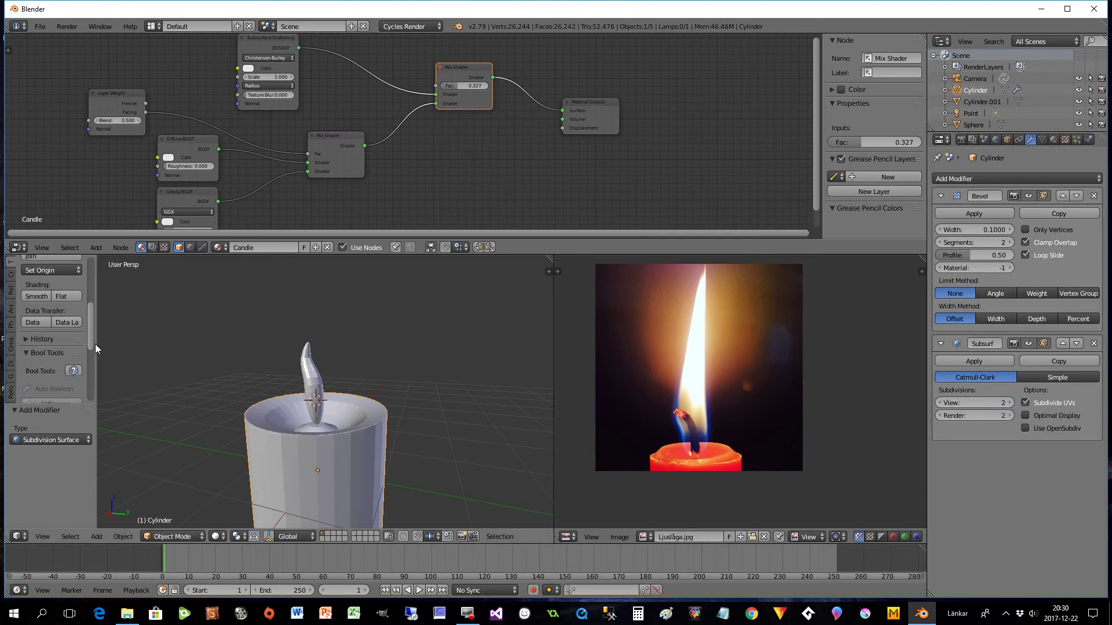
{"action": "left_click", "coordinate": [36, 296]}
{"action": "key", "text": "shift+z"}
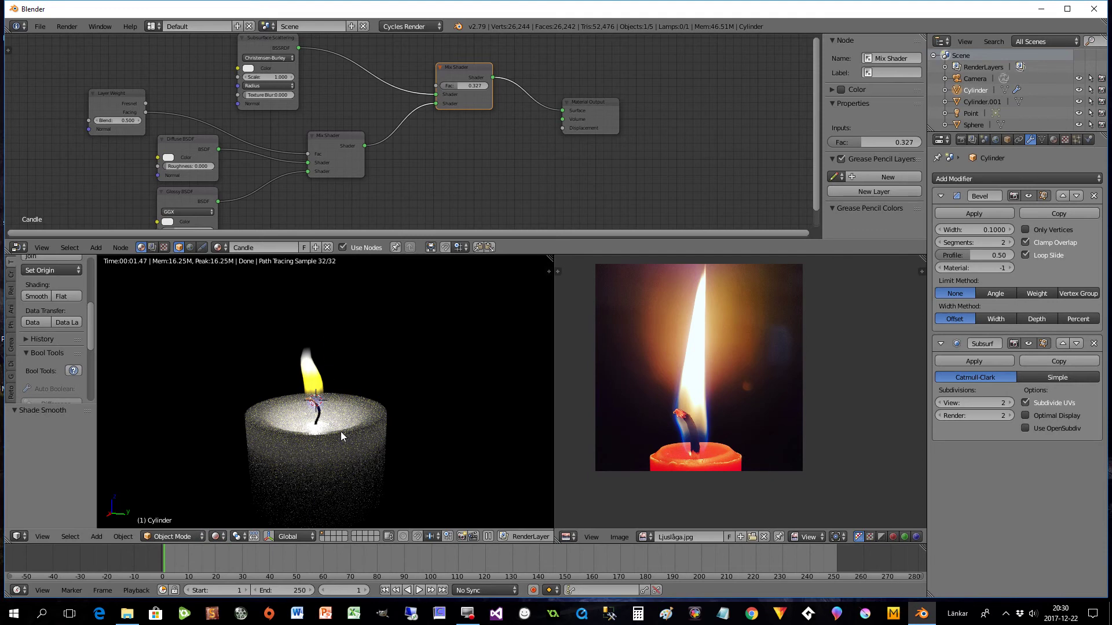
{"action": "scroll", "coordinate": [359, 448], "scroll_direction": "down", "scroll_amount": 1}
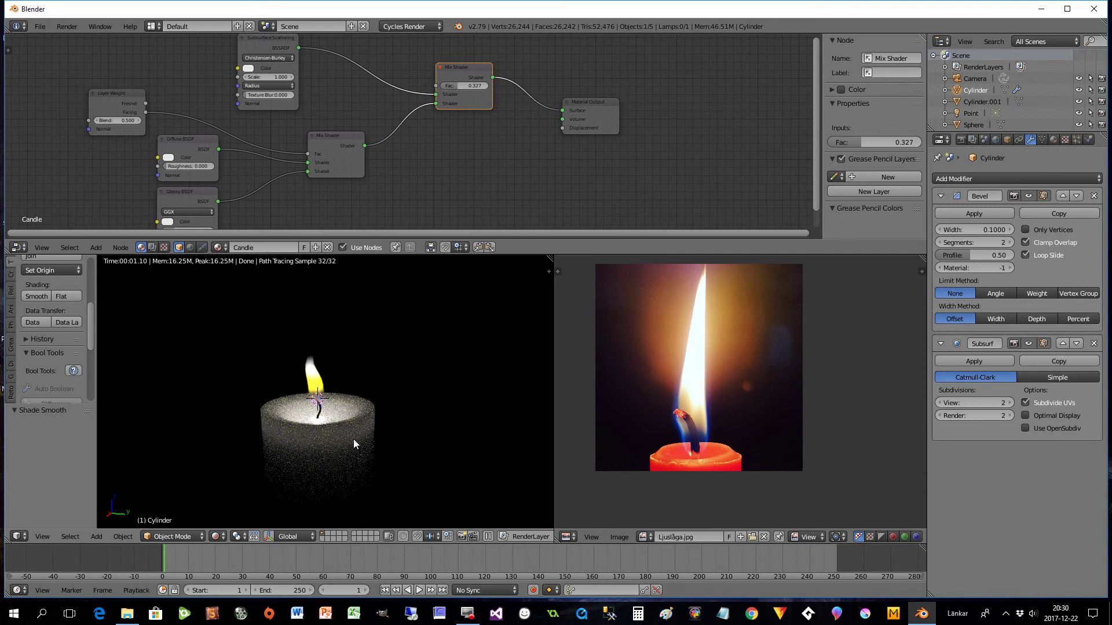
Step: Shift the Subsurface Scattering node slightly and render a still image of the candle scene
{"action": "left_click_drag", "start_coordinate": [254, 50], "coordinate": [260, 51]}
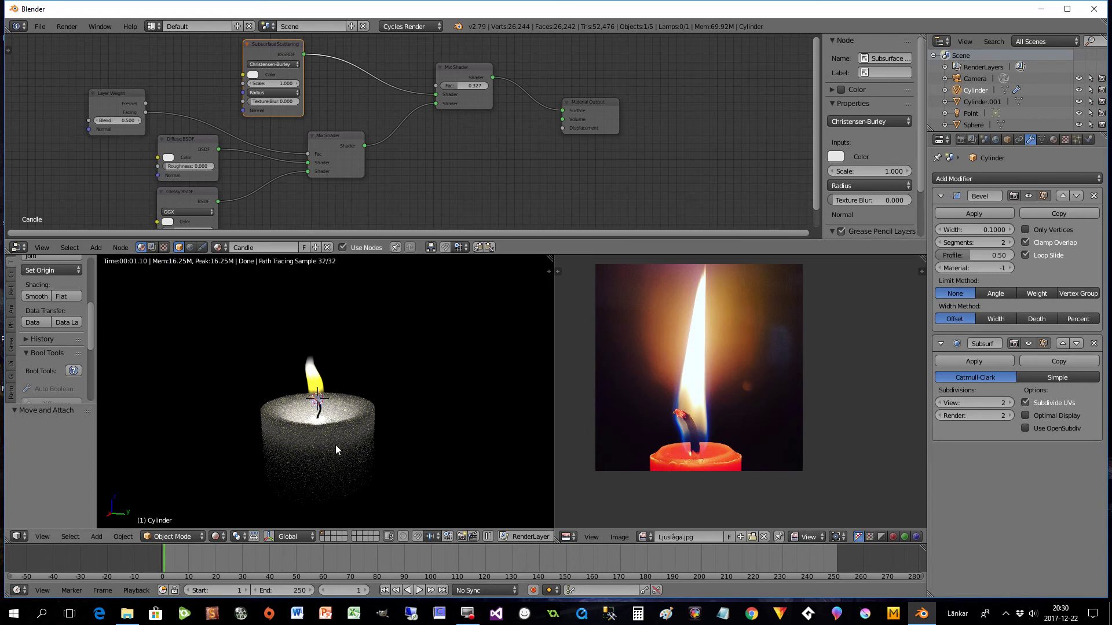
{"action": "left_click_drag", "start_coordinate": [539, 255], "coordinate": [539, 245]}
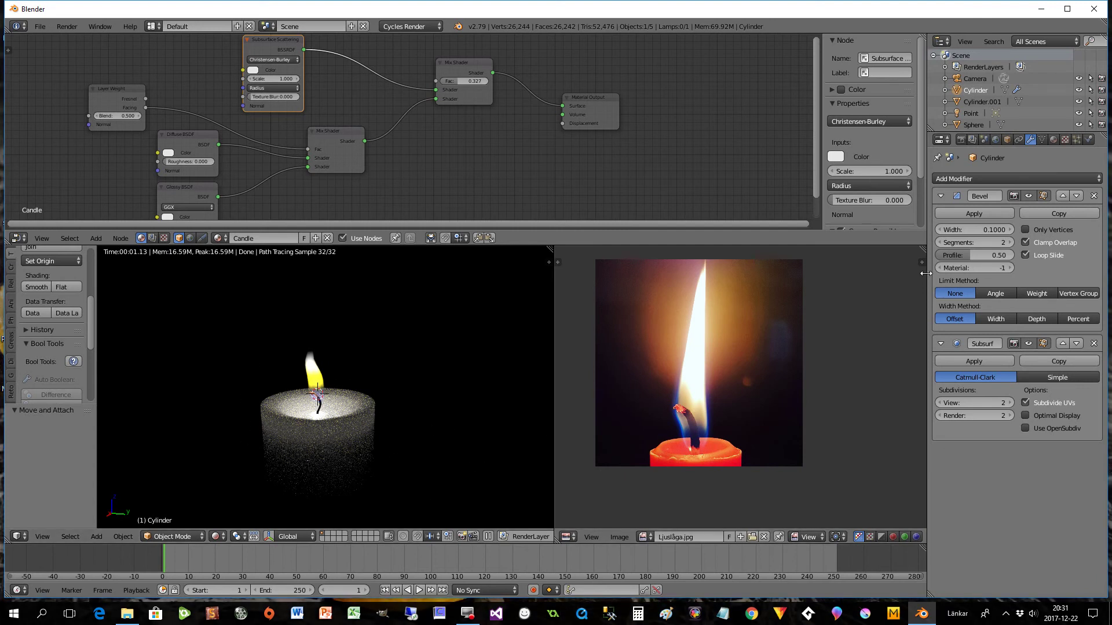
{"action": "left_click", "coordinate": [961, 142]}
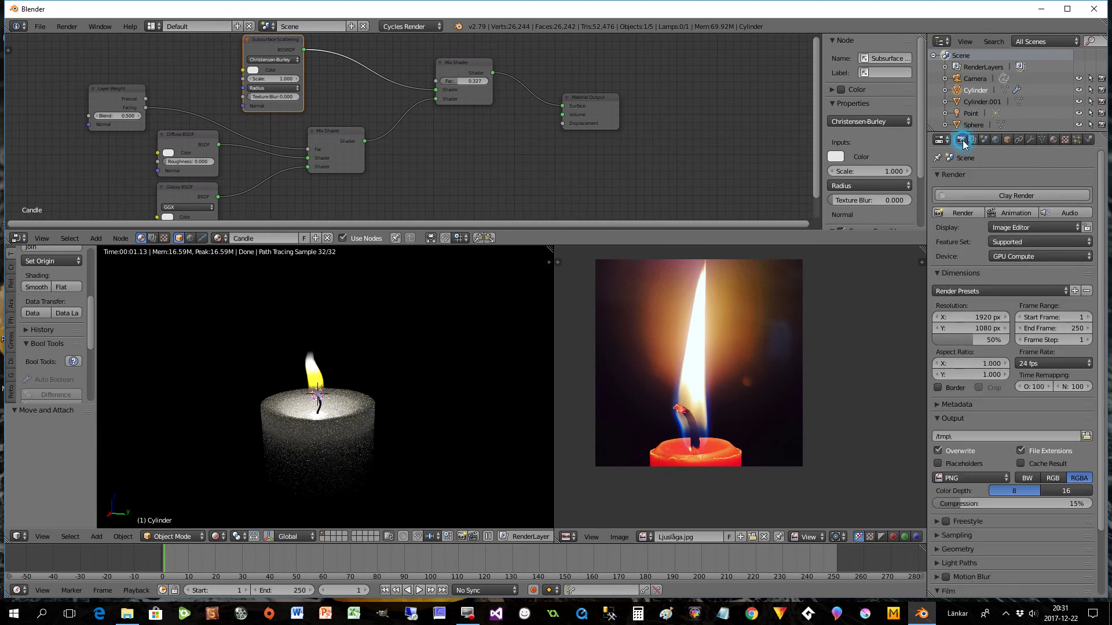
{"action": "left_click", "coordinate": [958, 213]}
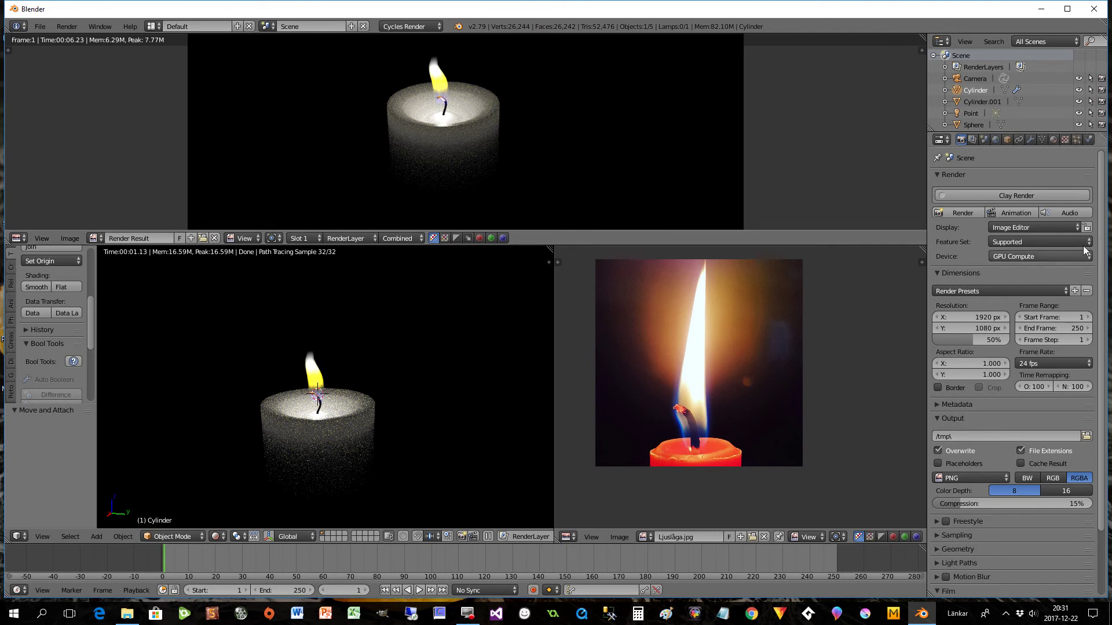
Step: Enable Denoising for the render layer and render the image again
{"action": "left_click", "coordinate": [995, 139]}
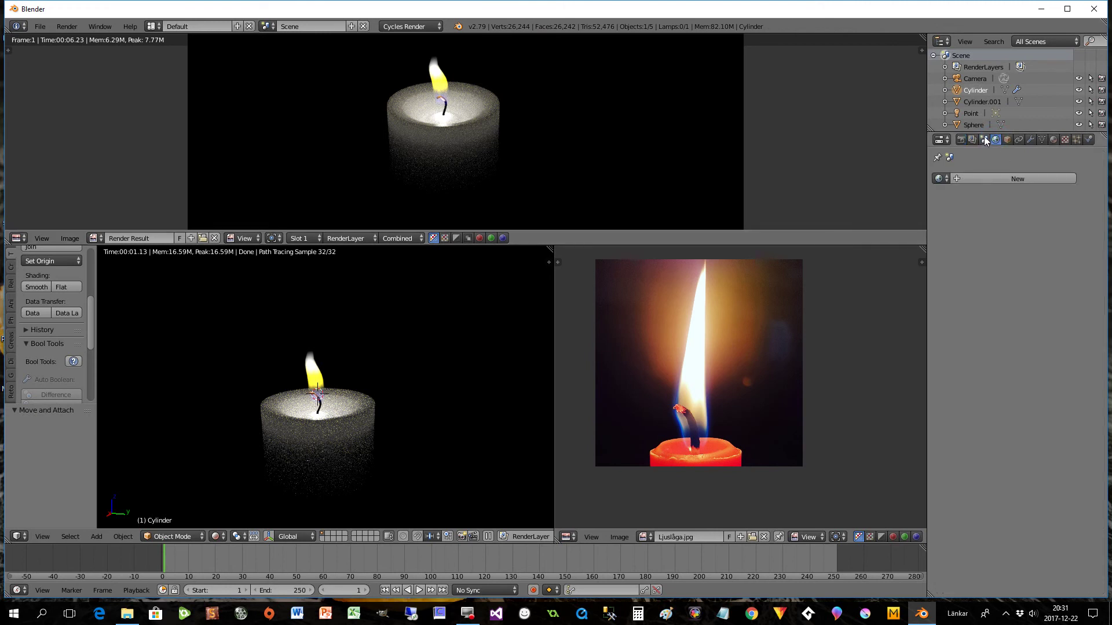
{"action": "left_click", "coordinate": [983, 139]}
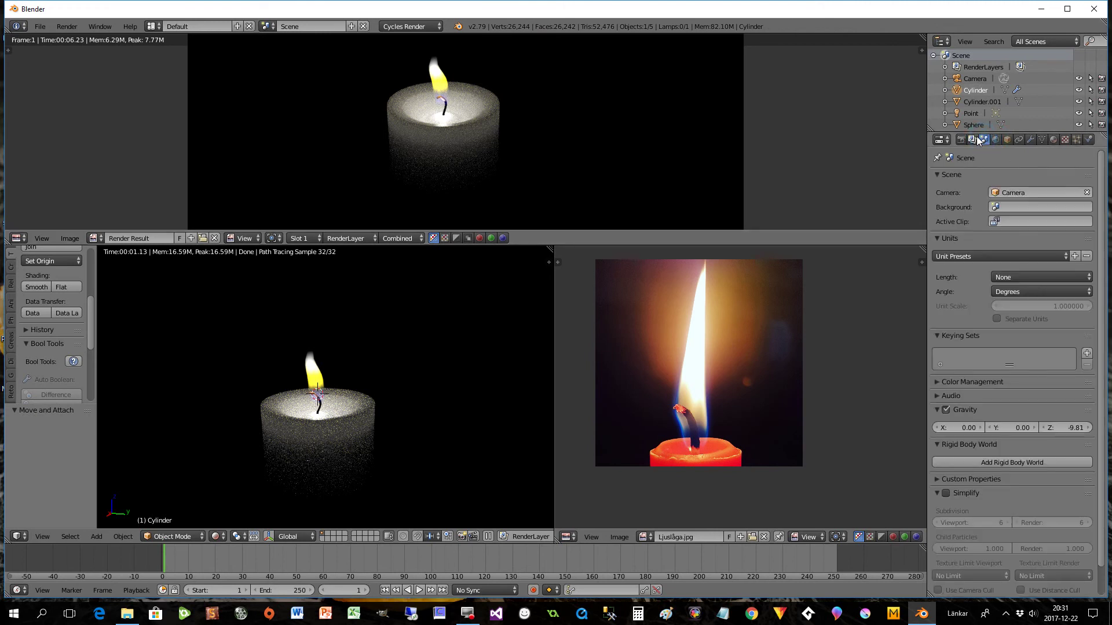
{"action": "left_click", "coordinate": [972, 139]}
{"action": "left_click", "coordinate": [945, 385]}
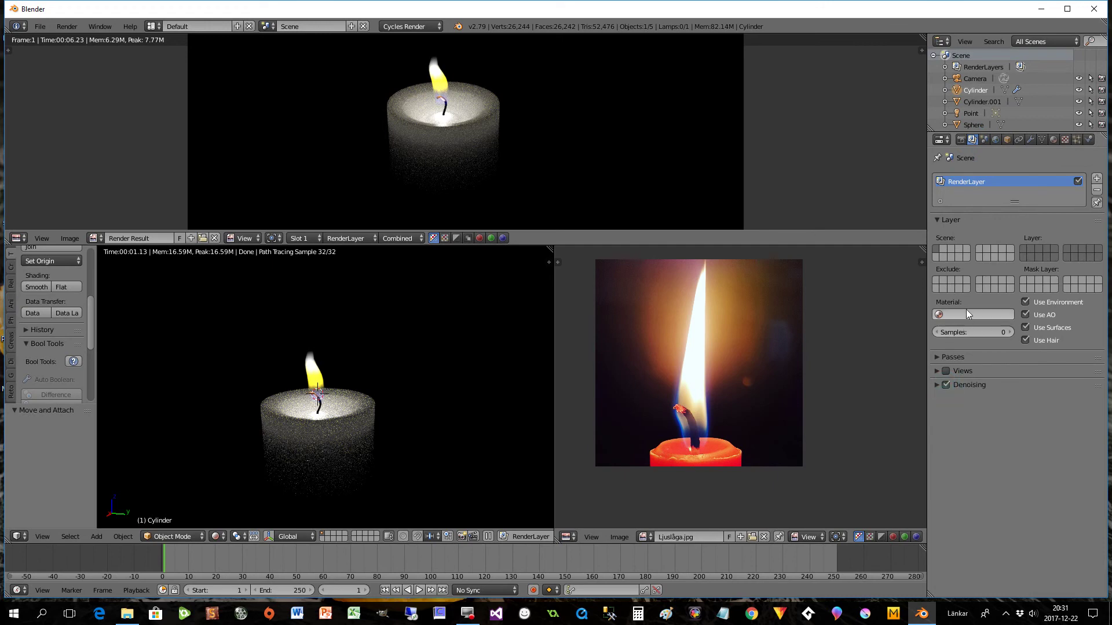
{"action": "left_click", "coordinate": [961, 140]}
{"action": "left_click", "coordinate": [957, 214]}
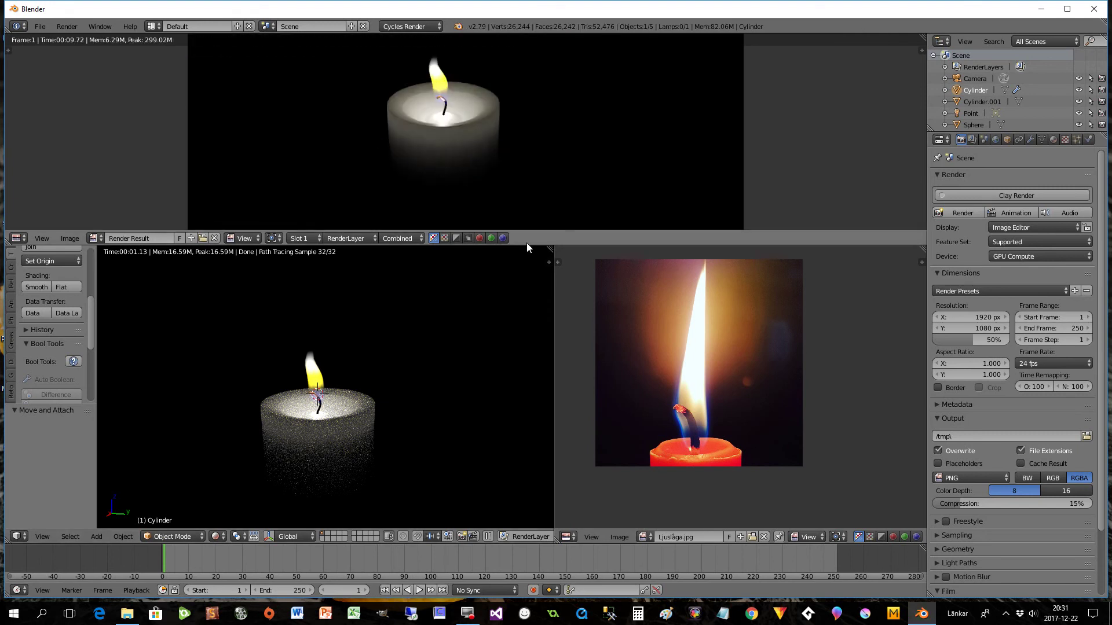
Step: Enlarge the render result area and change the 3D viewport below it into a Node Editor
{"action": "left_click_drag", "start_coordinate": [529, 244], "coordinate": [530, 352]}
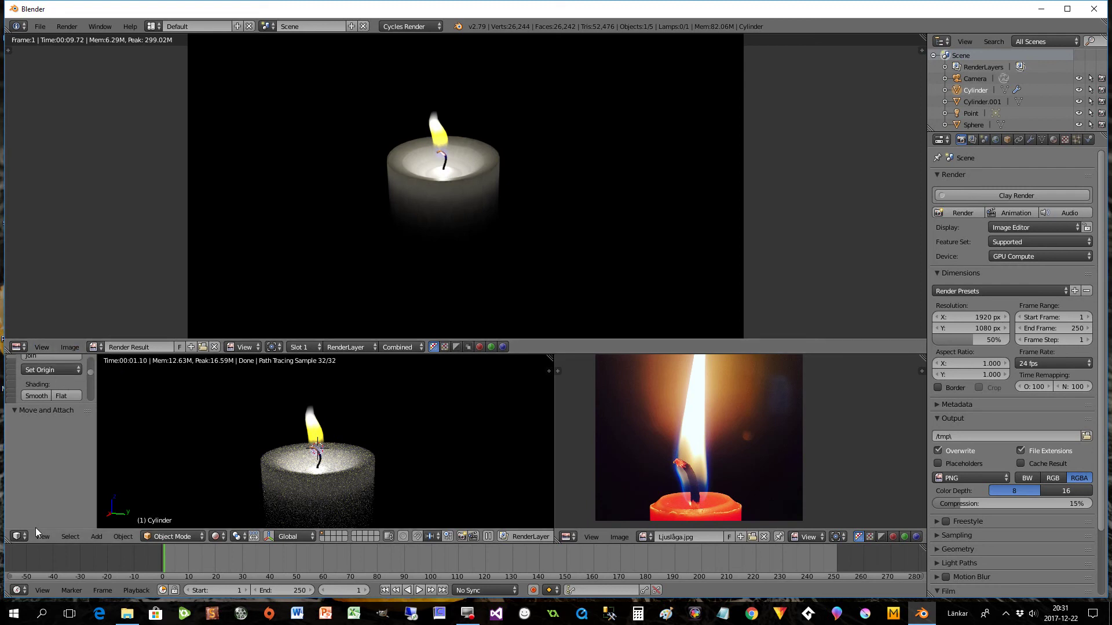
{"action": "left_click", "coordinate": [18, 536]}
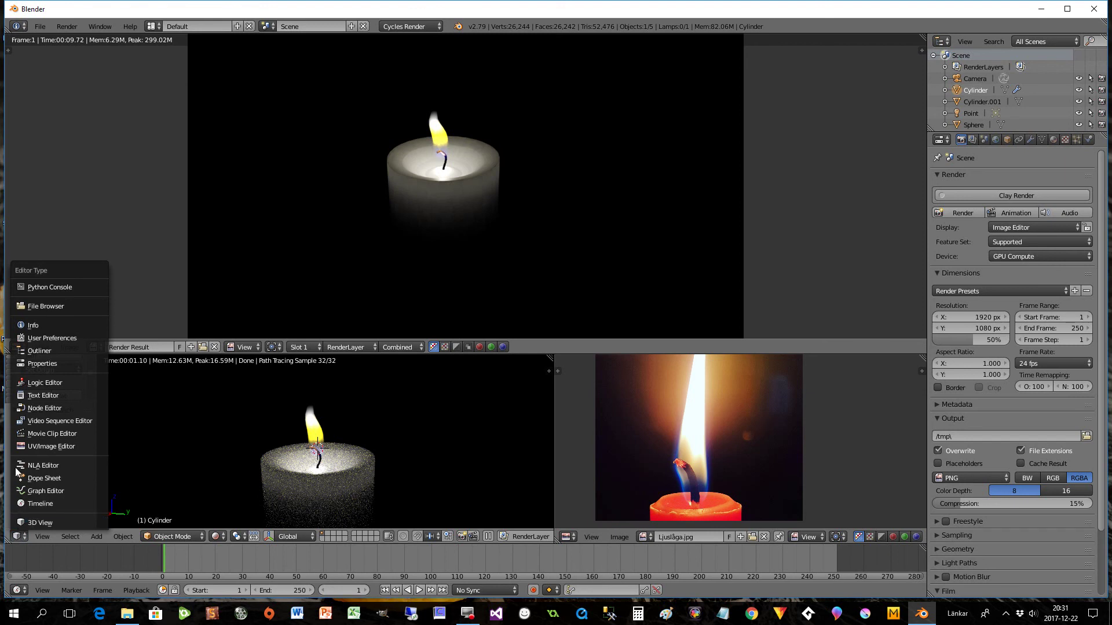
{"action": "left_click", "coordinate": [44, 407]}
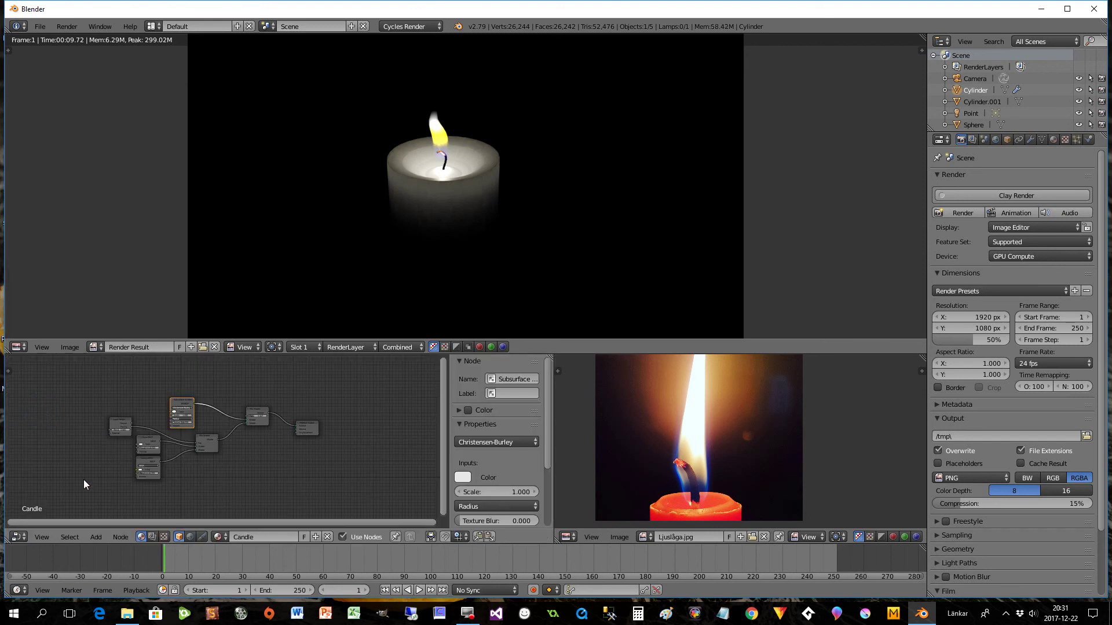
Step: Switch the Node Editor to the compositing node tree and enable Use Nodes, Backdrop and Auto Render
{"action": "left_click", "coordinate": [151, 536]}
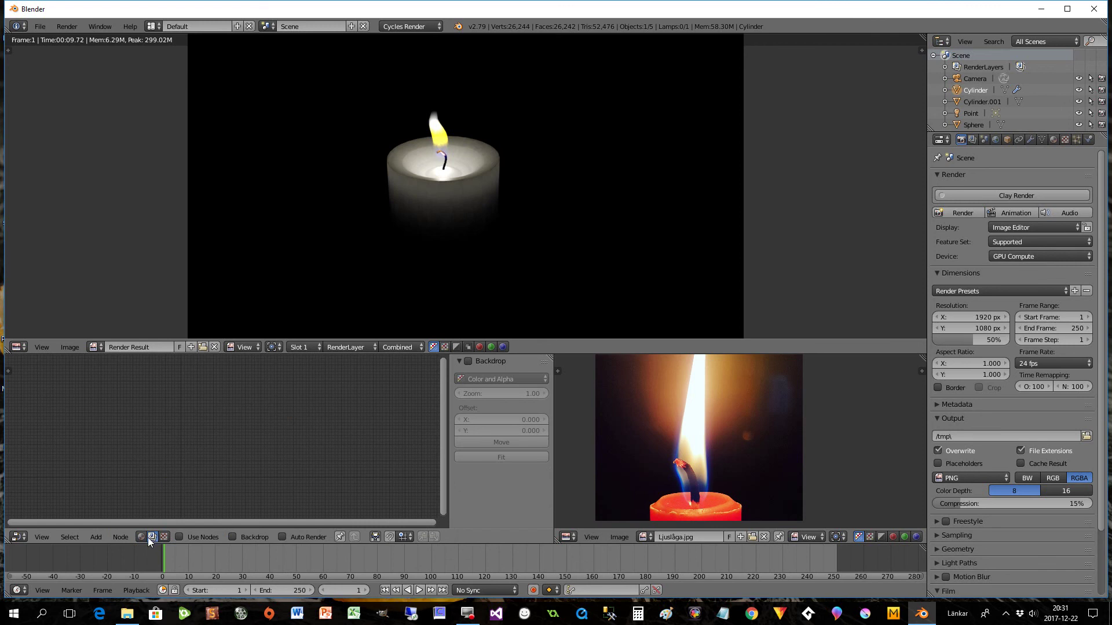
{"action": "left_click", "coordinate": [179, 537]}
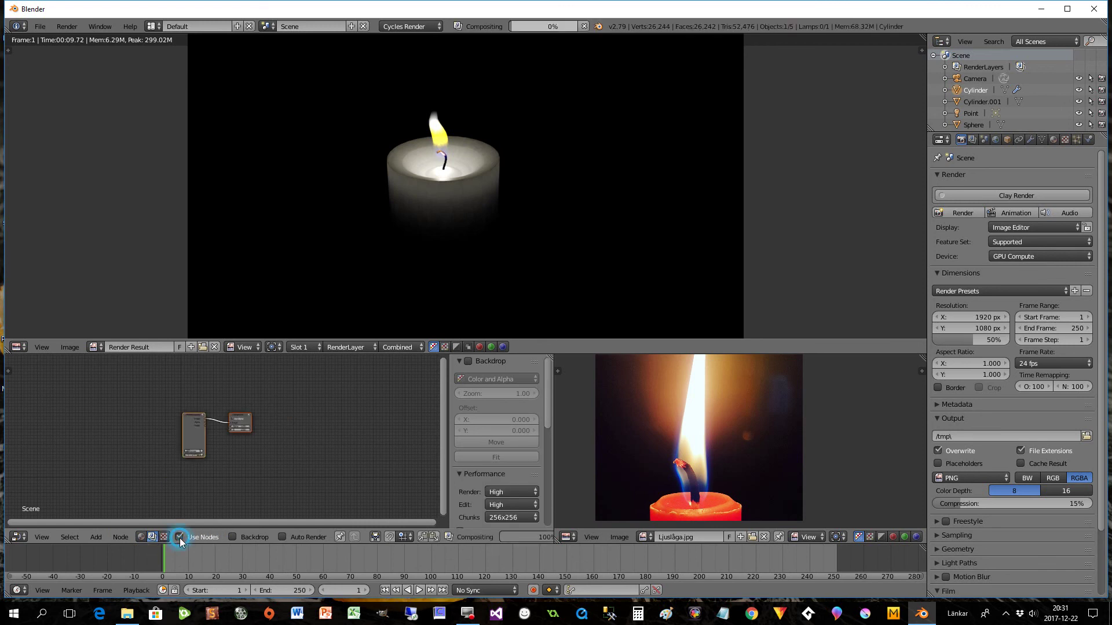
{"action": "left_click", "coordinate": [231, 537]}
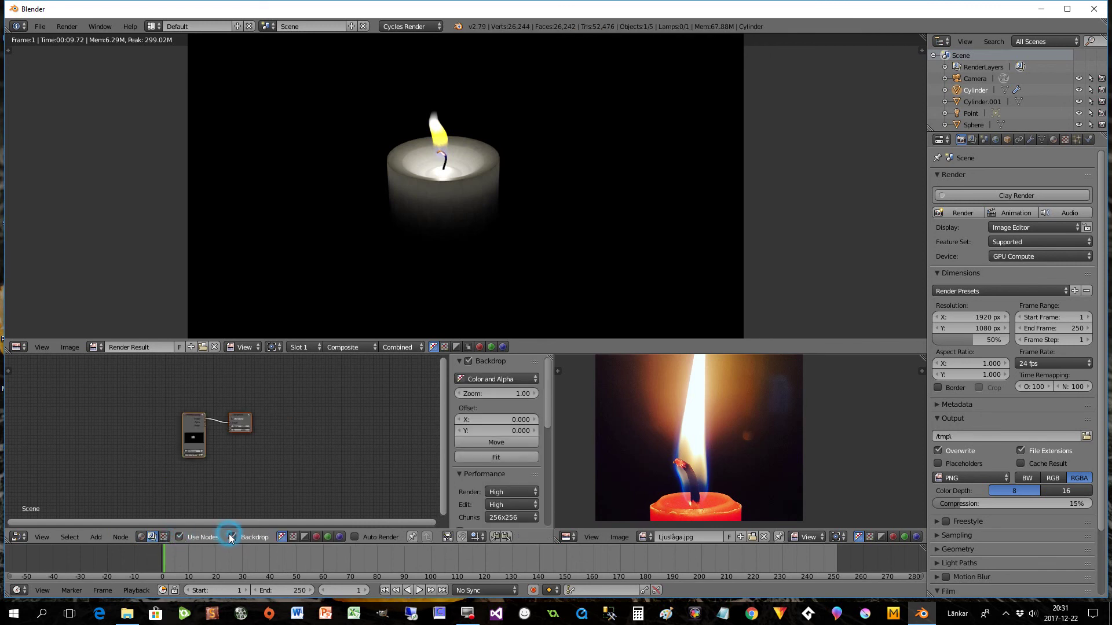
{"action": "left_click", "coordinate": [357, 537]}
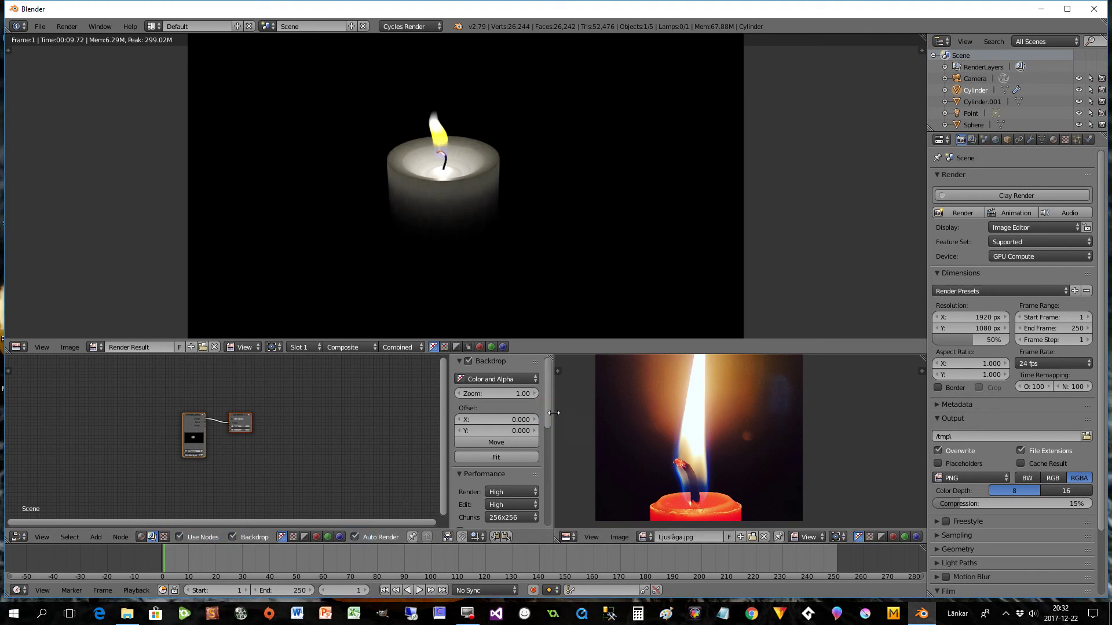
Step: Widen the Node Editor area and spread the Render Layers and Composite nodes apart to make room between them
{"action": "left_click_drag", "start_coordinate": [555, 414], "coordinate": [830, 393]}
{"action": "scroll", "coordinate": [573, 441], "scroll_direction": "up", "scroll_amount": 6}
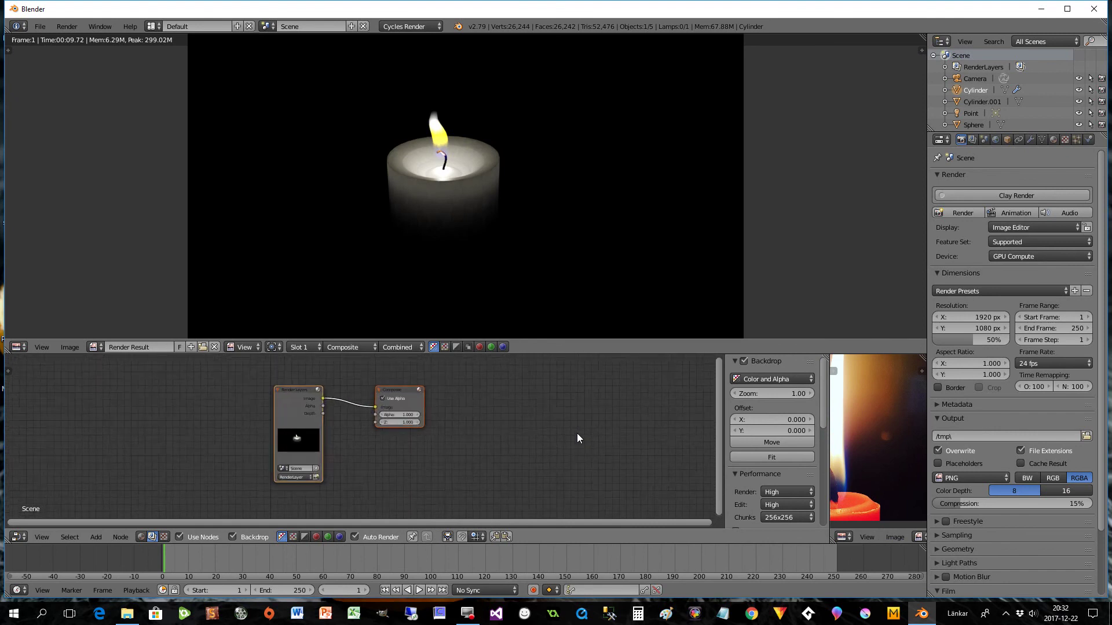
{"action": "left_click_drag", "start_coordinate": [248, 363], "coordinate": [135, 370]}
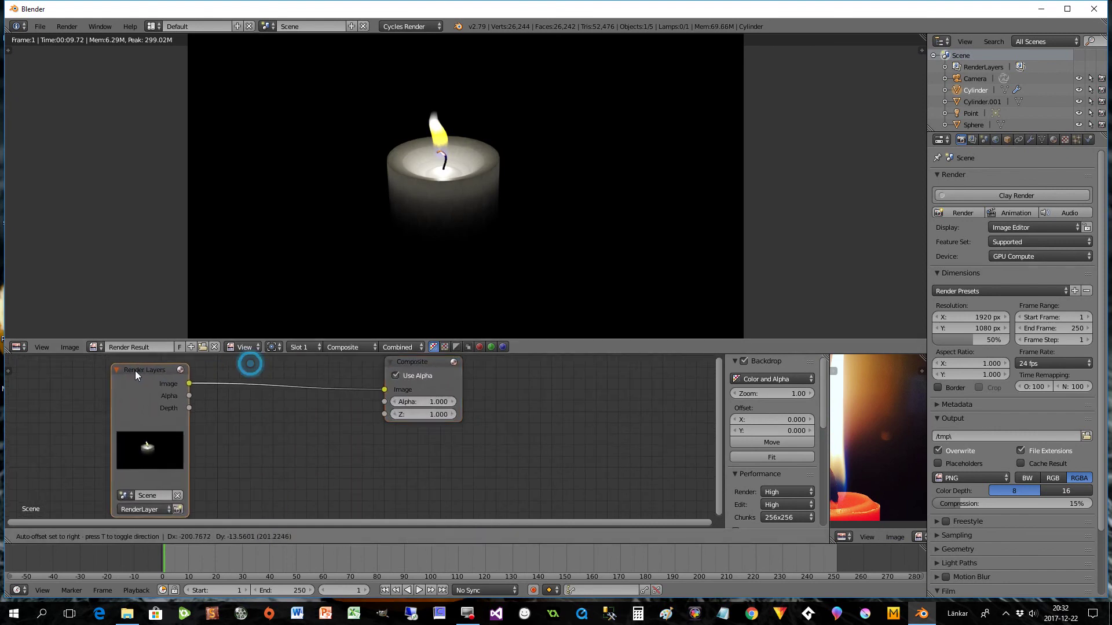
{"action": "left_click_drag", "start_coordinate": [427, 361], "coordinate": [592, 380]}
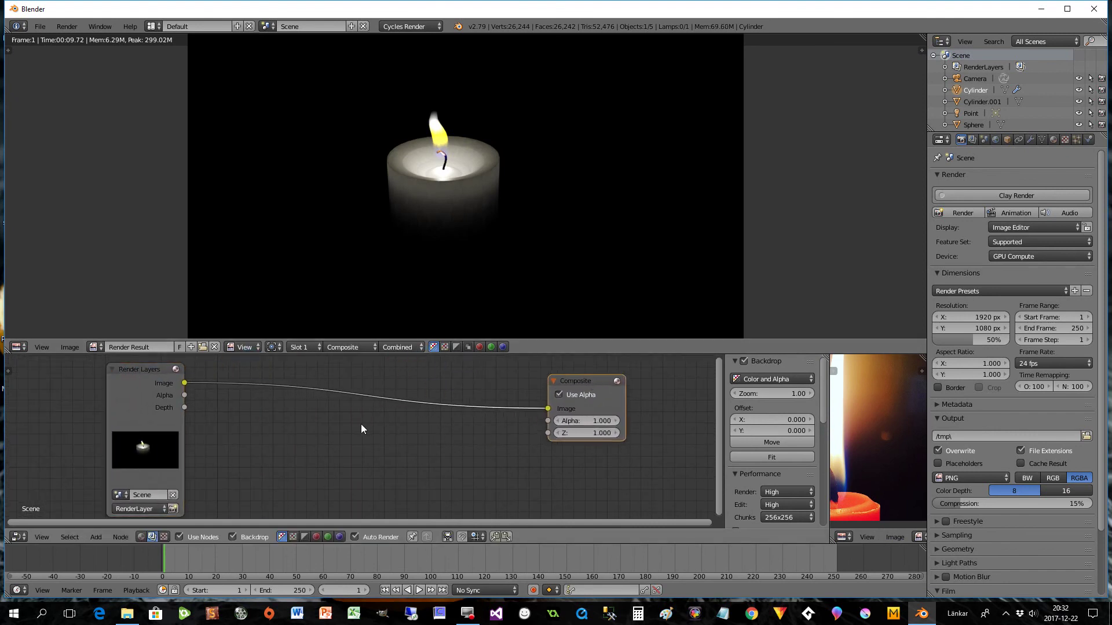
Step: Insert a Glare filter node into the link between the Render Layers and Composite nodes
{"action": "key", "text": "shift+a"}
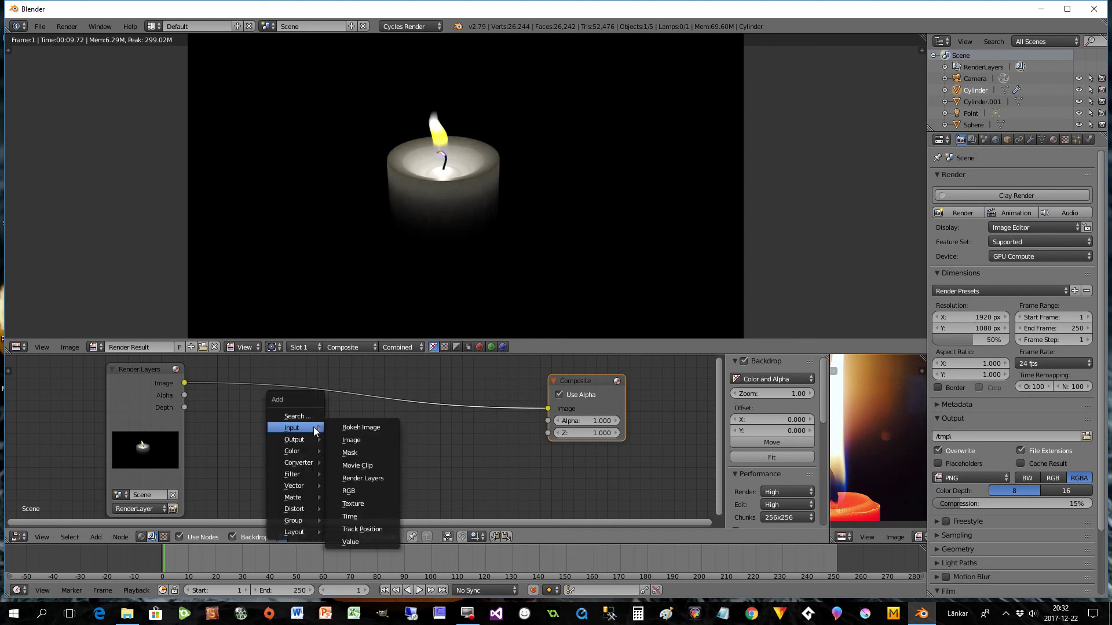
{"action": "mouse_move", "coordinate": [295, 476]}
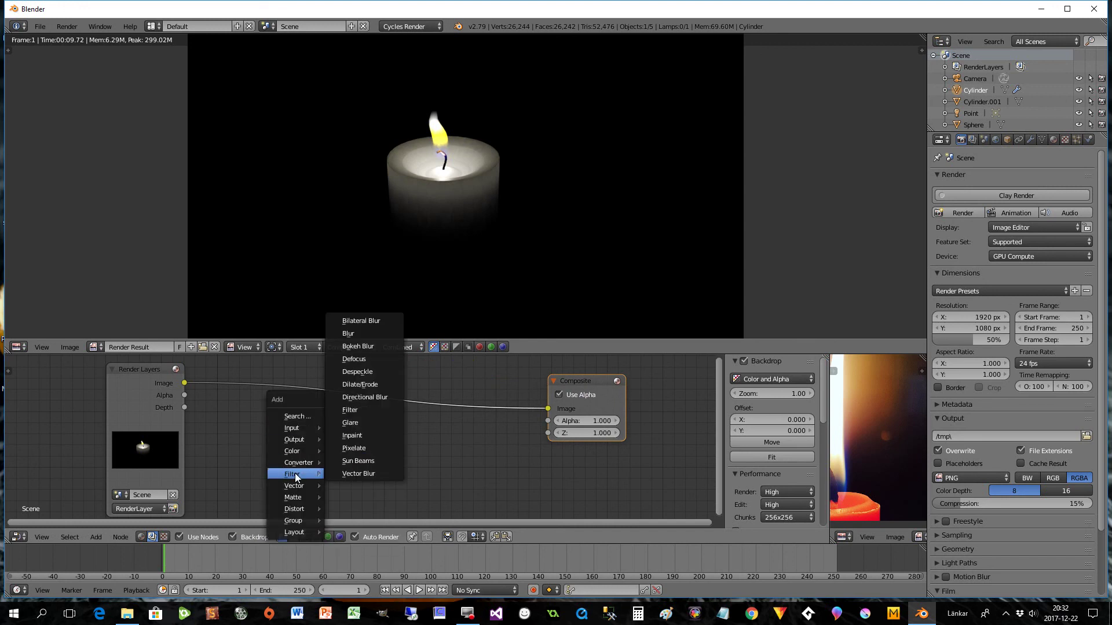
{"action": "left_click", "coordinate": [356, 423]}
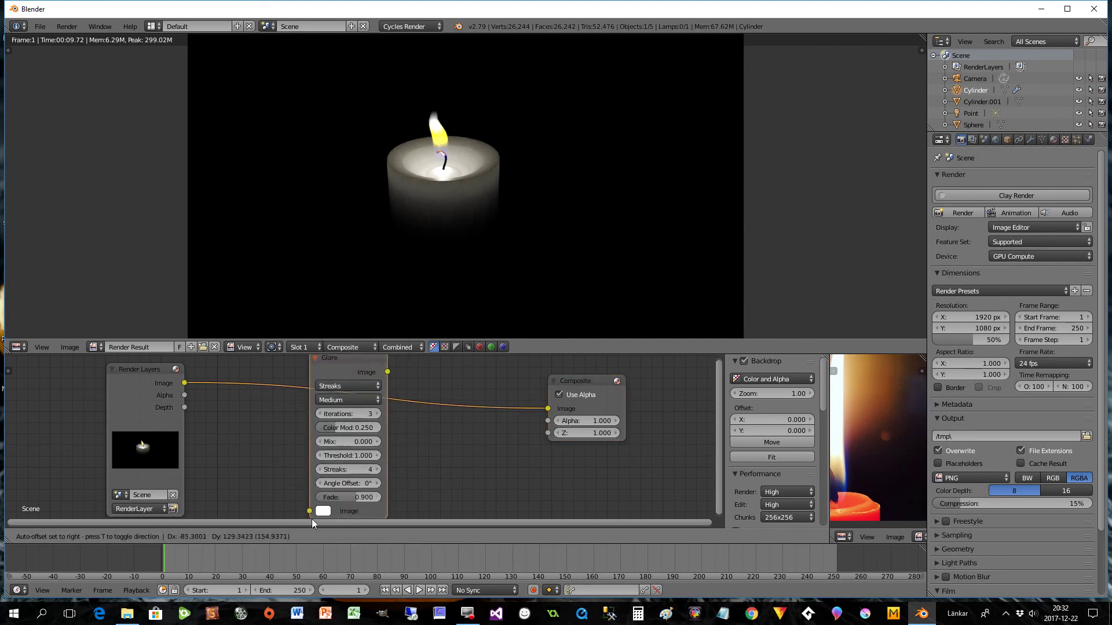
{"action": "left_click", "coordinate": [314, 515]}
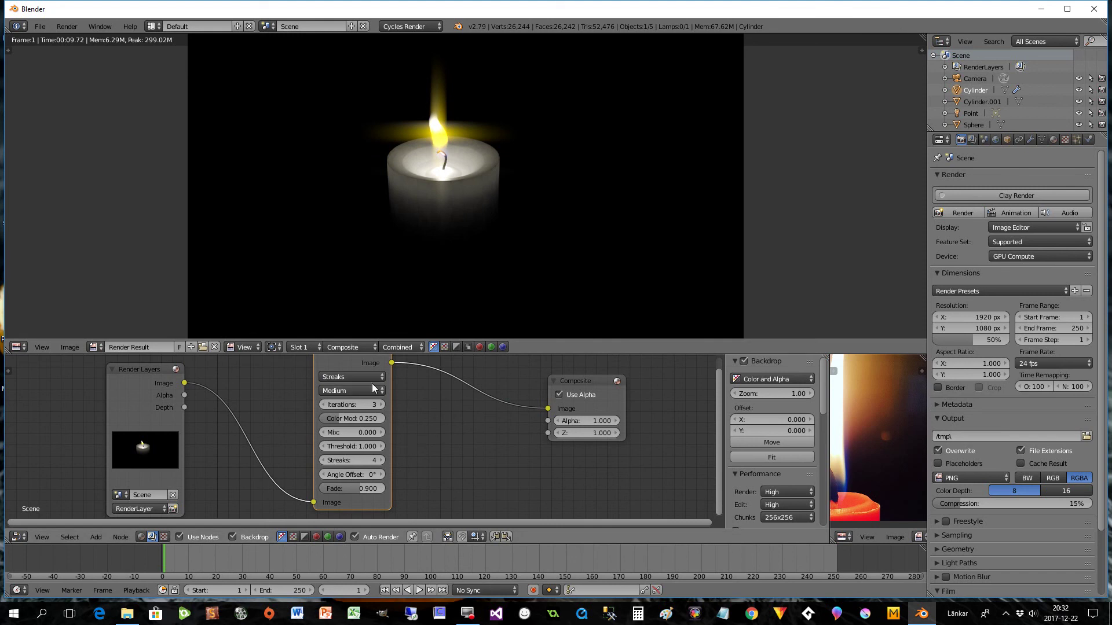
Step: Set the Glare node's type to Fog Glow and its threshold to 0.5
{"action": "left_click", "coordinate": [344, 377]}
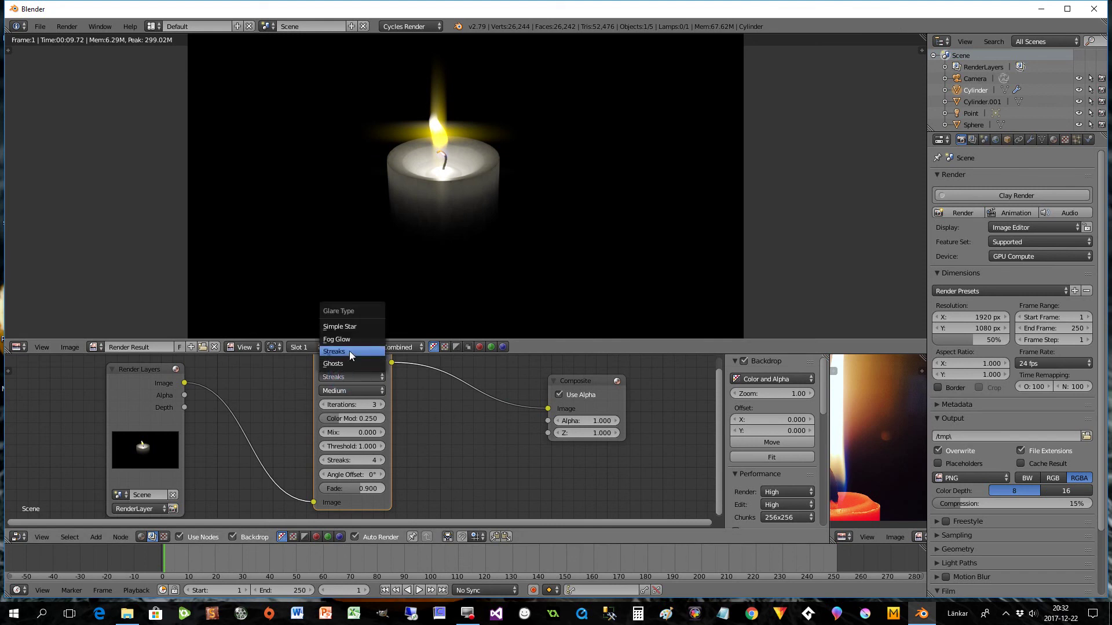
{"action": "left_click", "coordinate": [338, 339]}
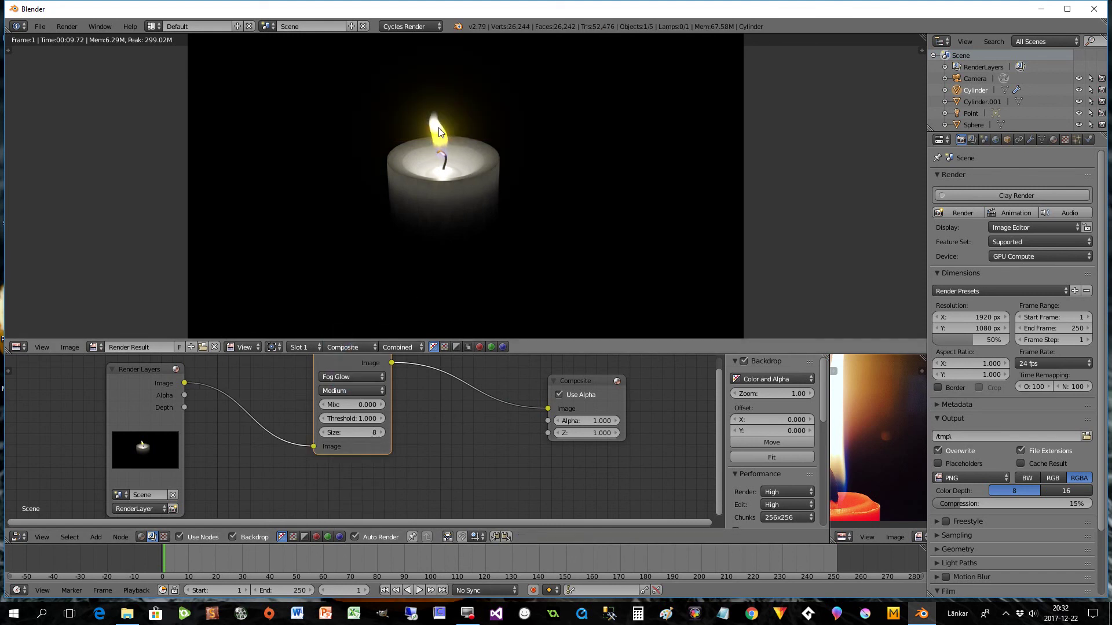
{"action": "left_click", "coordinate": [345, 418]}
{"action": "type", "text": "0."}
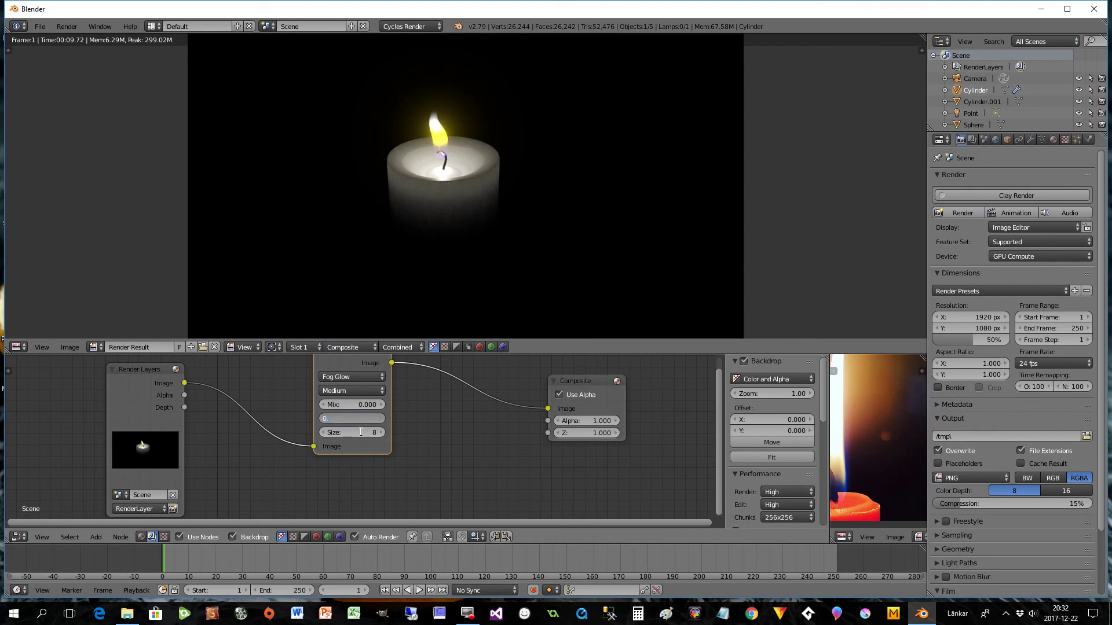
{"action": "type", "text": "5"}
{"action": "key", "text": "Return"}
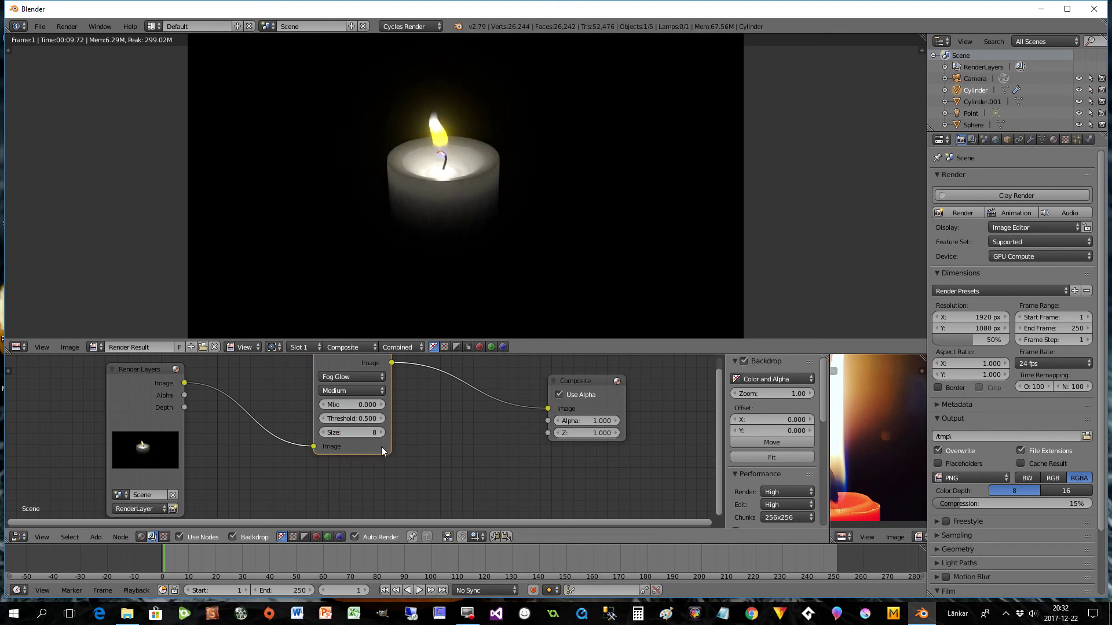
Step: Try High quality on the Glare node, settle on Low, and tidy the spacing of the Glare and Composite nodes
{"action": "left_click_drag", "start_coordinate": [353, 365], "coordinate": [361, 387]}
{"action": "left_click", "coordinate": [360, 410]}
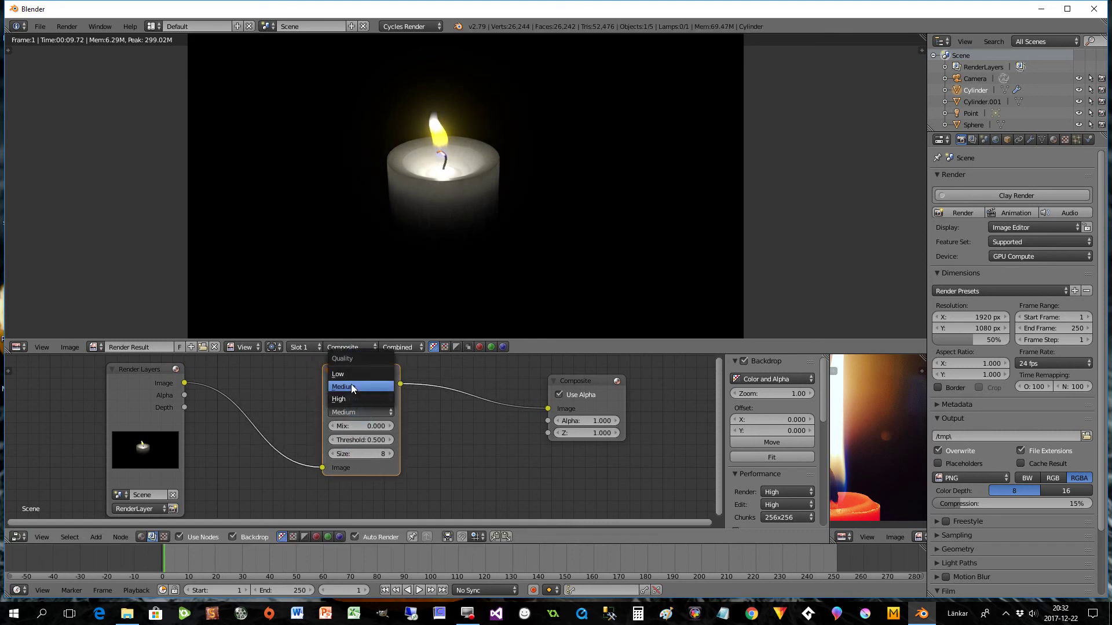
{"action": "left_click", "coordinate": [350, 399]}
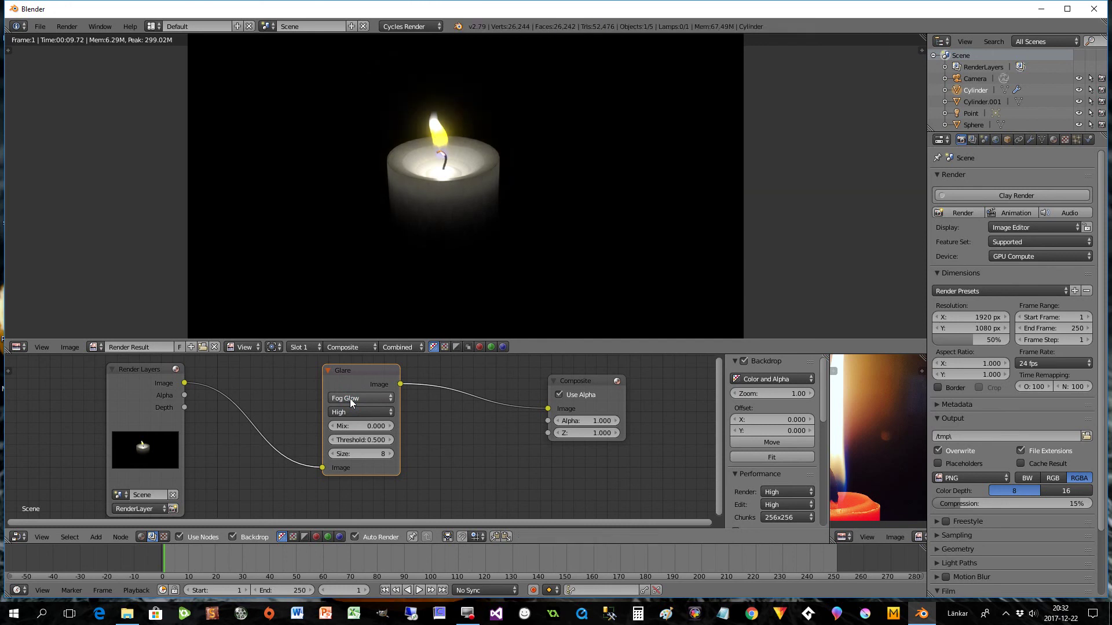
{"action": "left_click", "coordinate": [361, 411]}
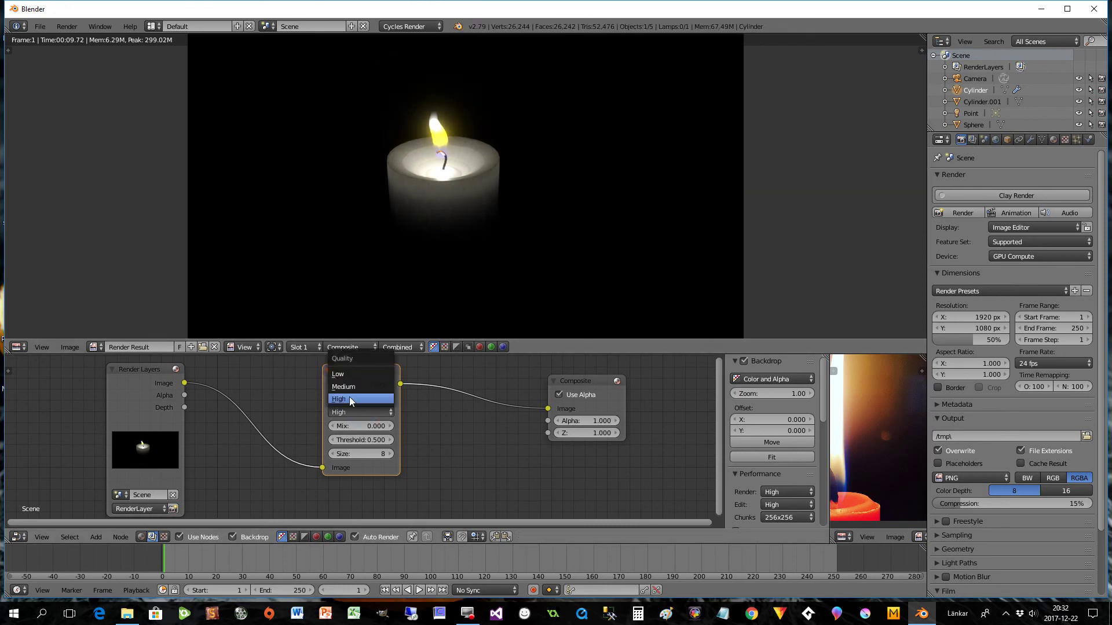
{"action": "left_click", "coordinate": [346, 375]}
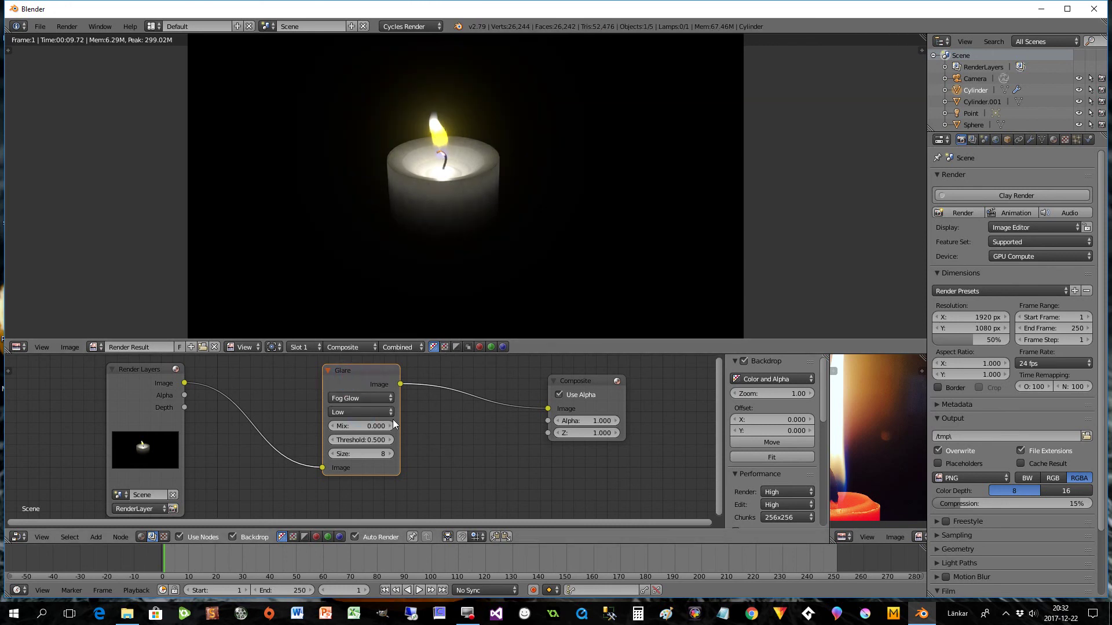
{"action": "left_click_drag", "start_coordinate": [342, 371], "coordinate": [370, 372]}
{"action": "left_click_drag", "start_coordinate": [565, 382], "coordinate": [576, 397]}
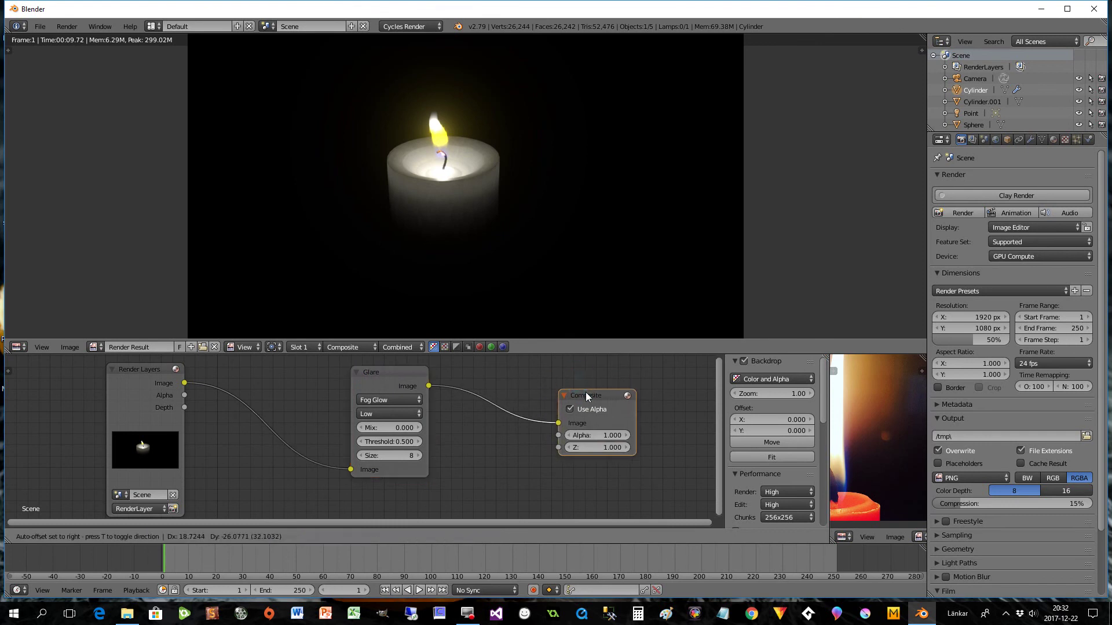